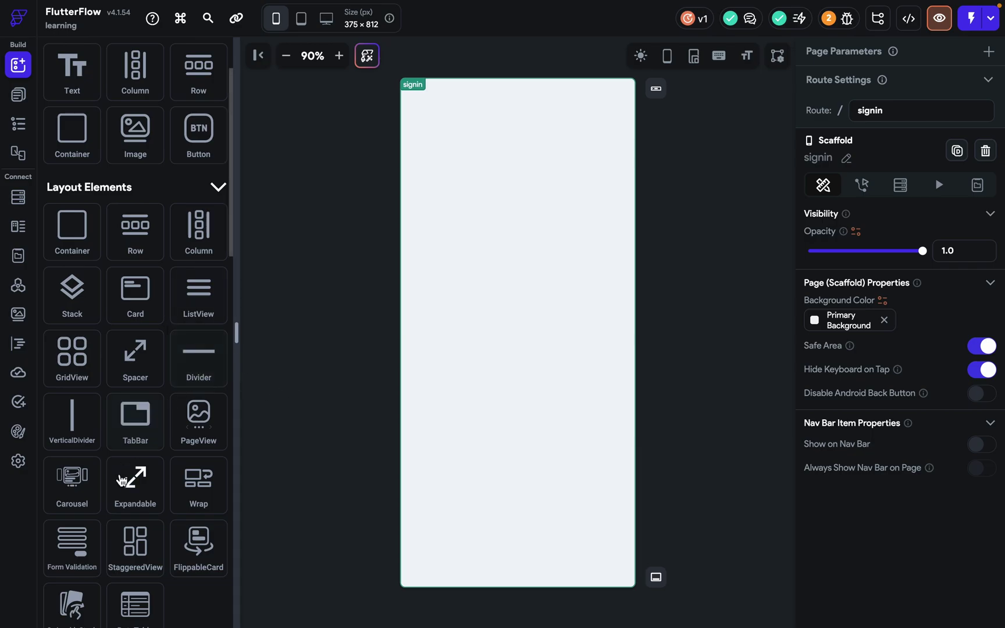
Drop an Expandable onto the signin page and inspect its placeholder title and lorem ipsum subtitle.
scroll(120, 479, down, 1)
drag(133, 454, 487, 129)
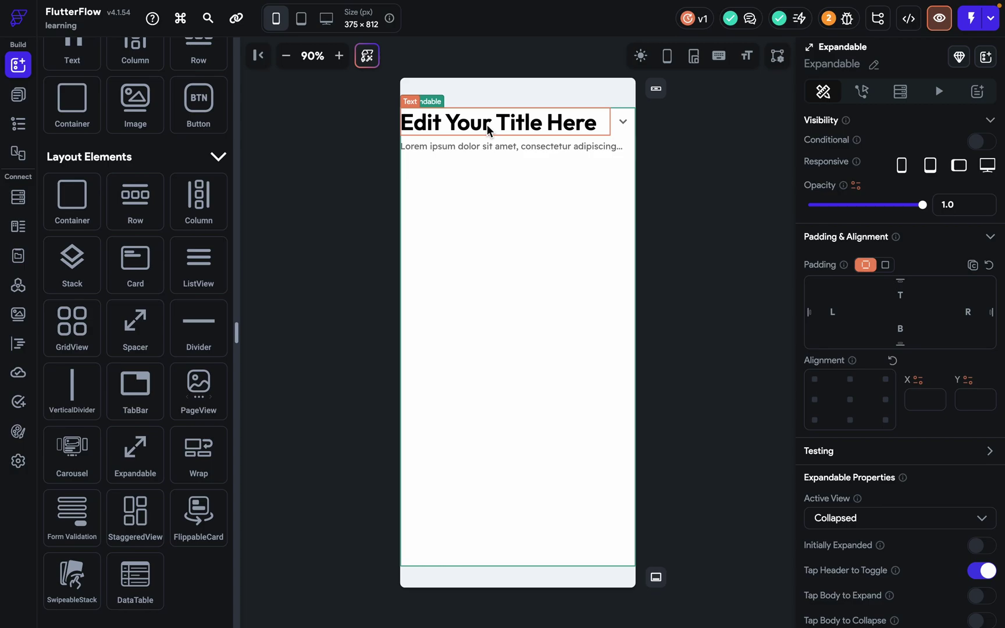
click(487, 125)
click(675, 137)
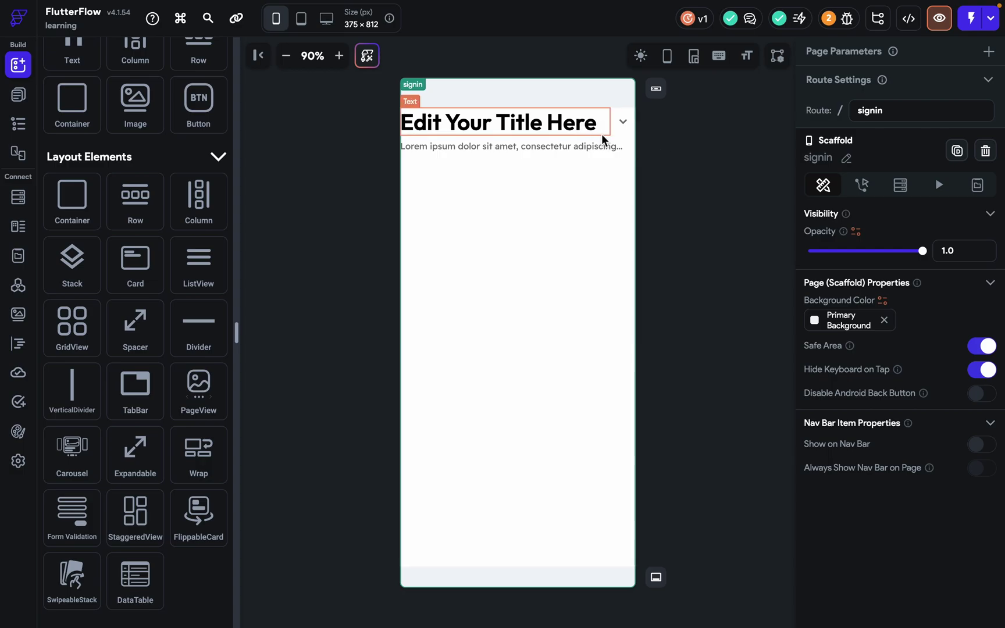
click(601, 134)
click(599, 151)
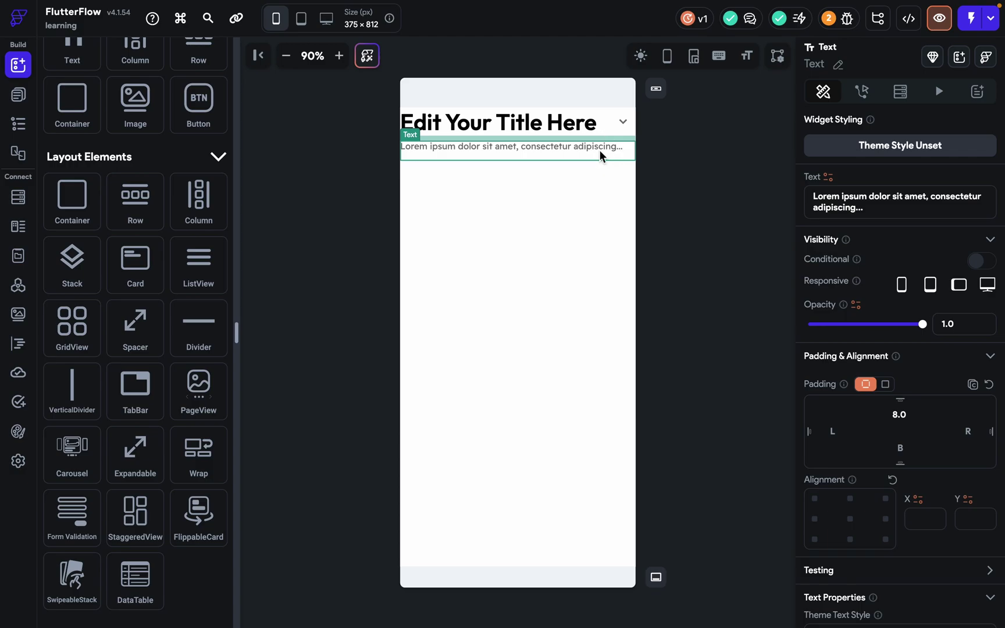
Replace the lorem ipsum subtitle text with 'This is subtitle'.
drag(867, 208, 785, 194)
text(Thi)
key(BackSpace)
key(BackSpace)
text(his)
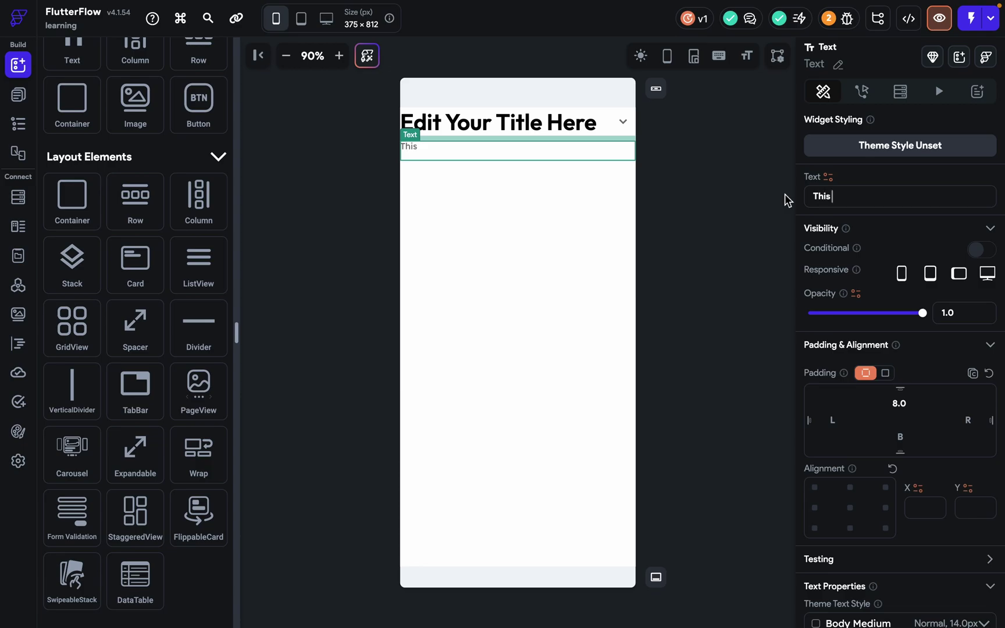
text( is subtitle)
Change the title text to 'This is my title' and reselect the Expandable.
click(615, 131)
click(580, 131)
click(918, 231)
key(ctrl+a)
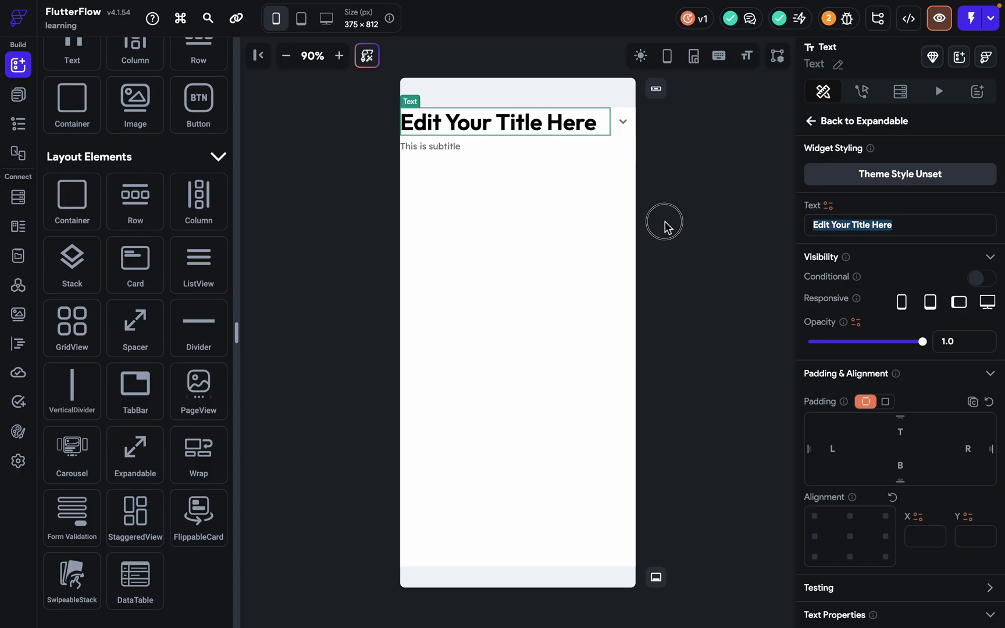
text(This)
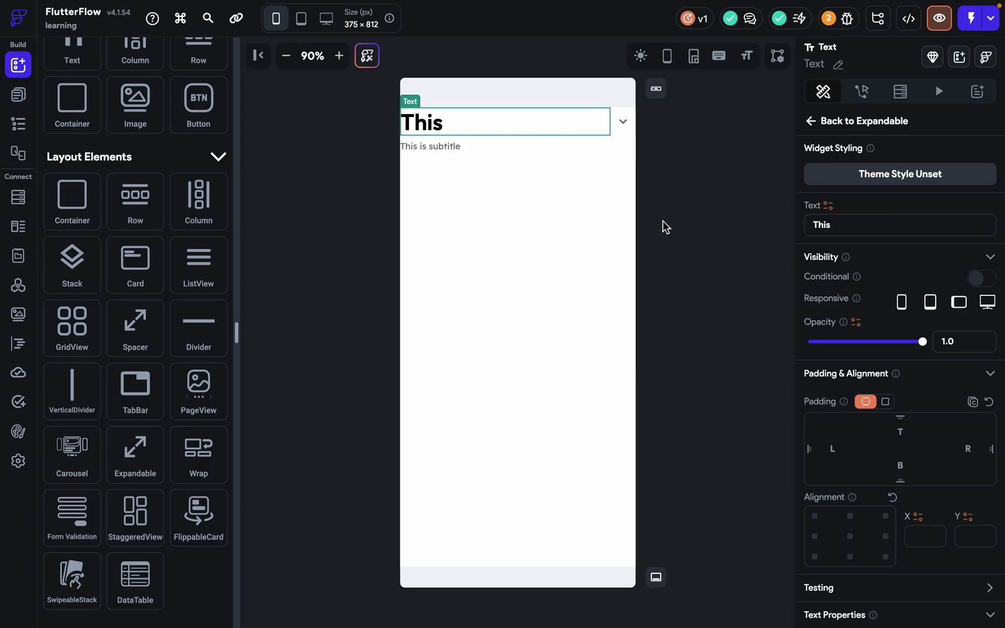
text( is my title)
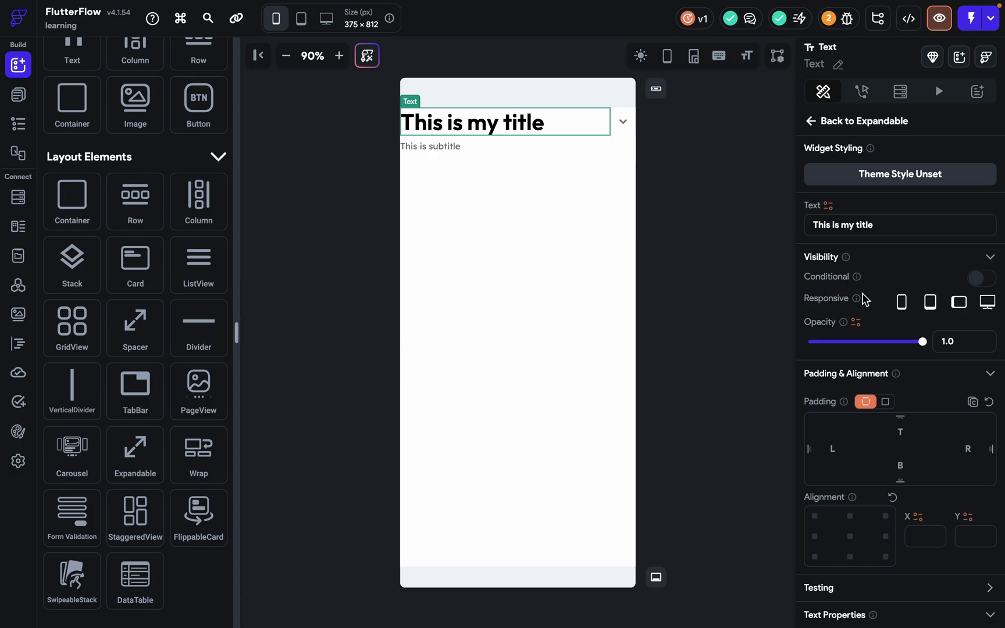
scroll(865, 299, down, 6)
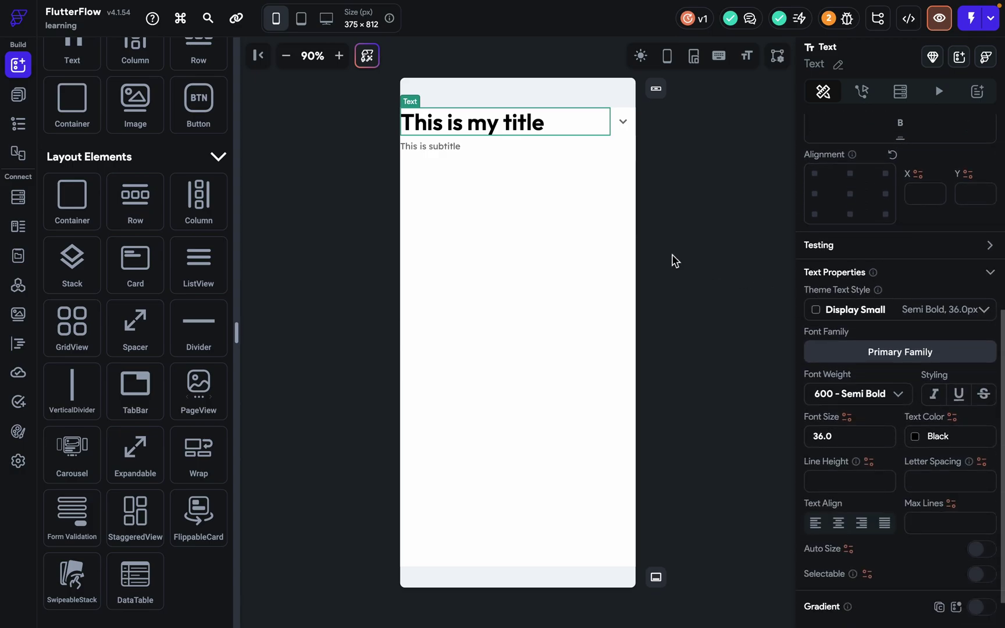
click(537, 243)
scroll(881, 189, up, 3)
scroll(882, 188, down, 3)
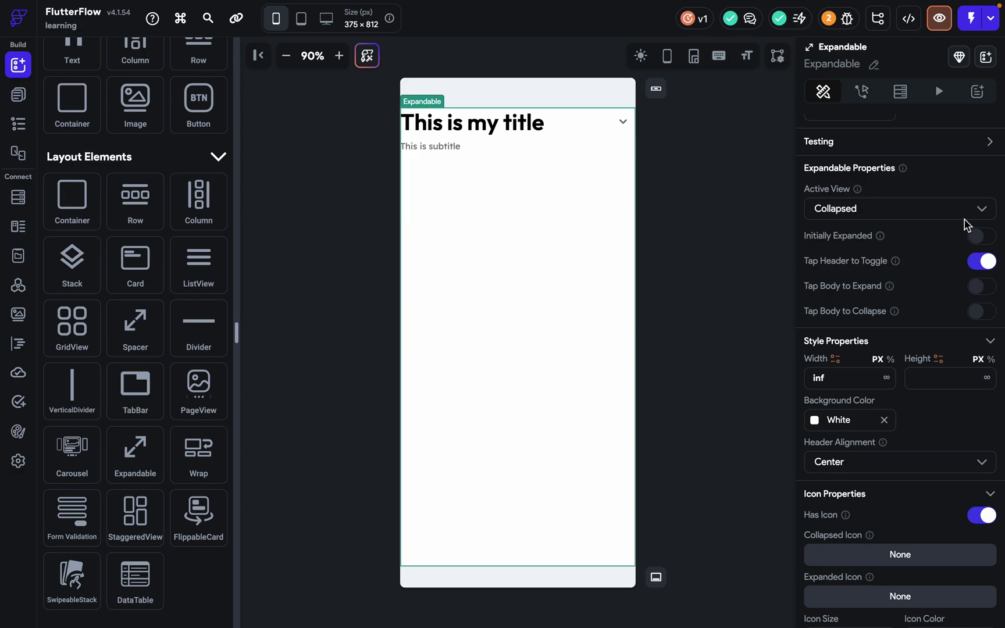
Check the Expanded active view, return to Collapsed, and switch on Initially Expanded.
click(939, 209)
click(888, 241)
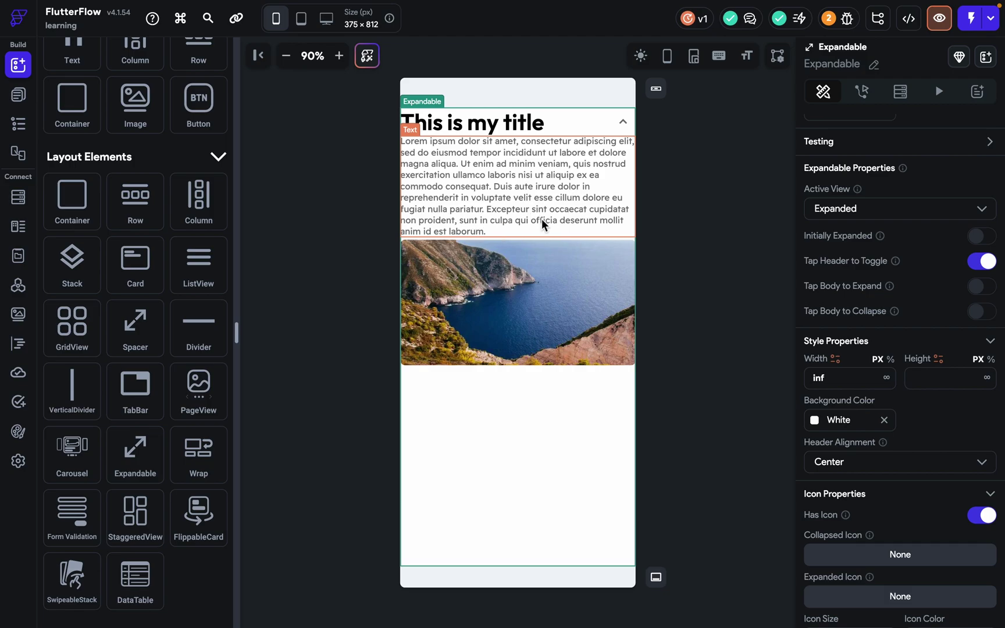
click(840, 220)
click(838, 216)
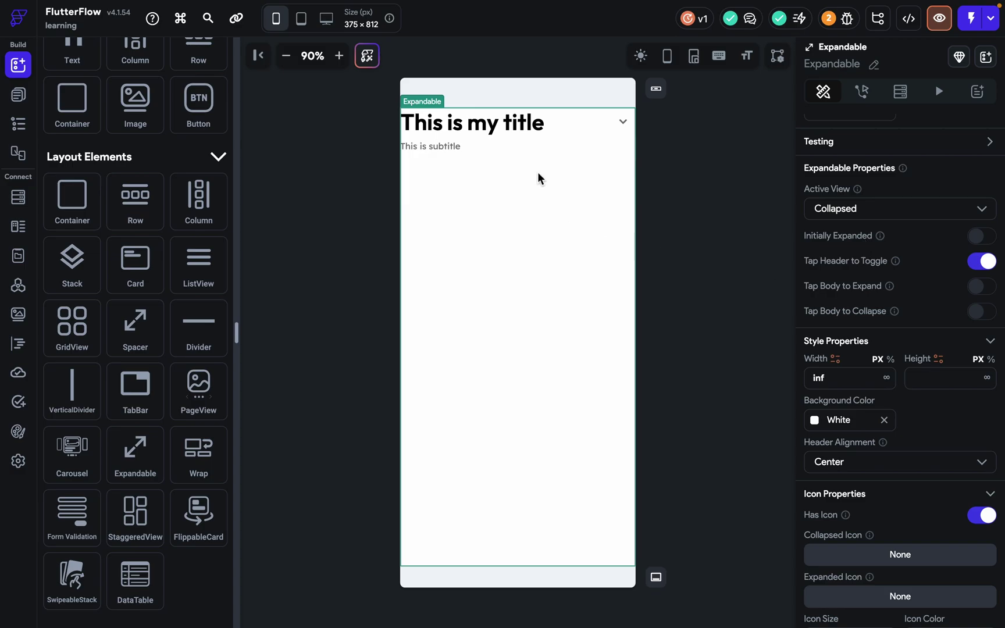
click(992, 236)
click(584, 129)
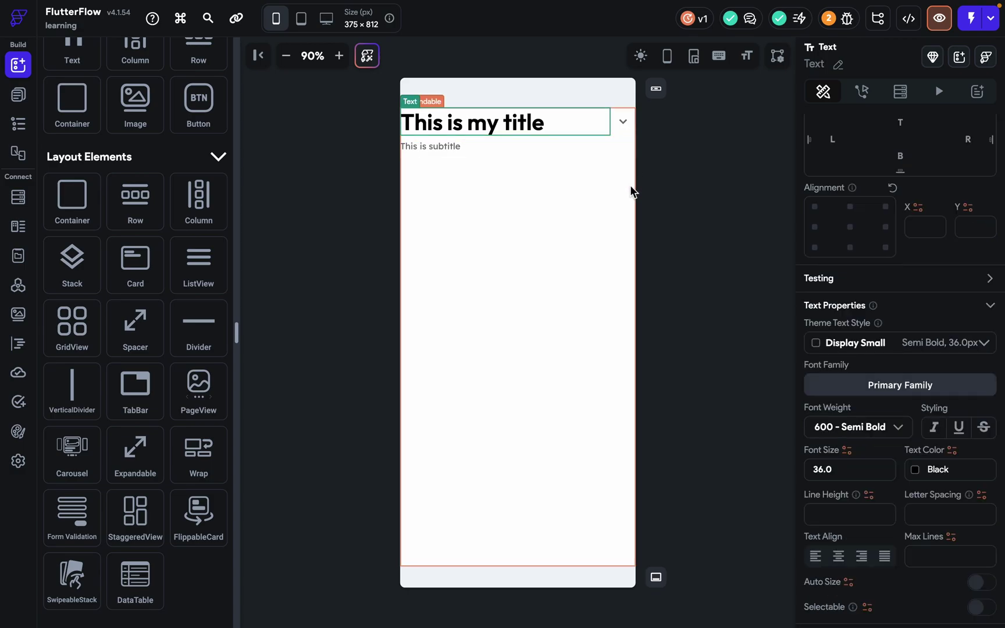
Preview the app and tap the title to collapse and expand the section.
click(939, 19)
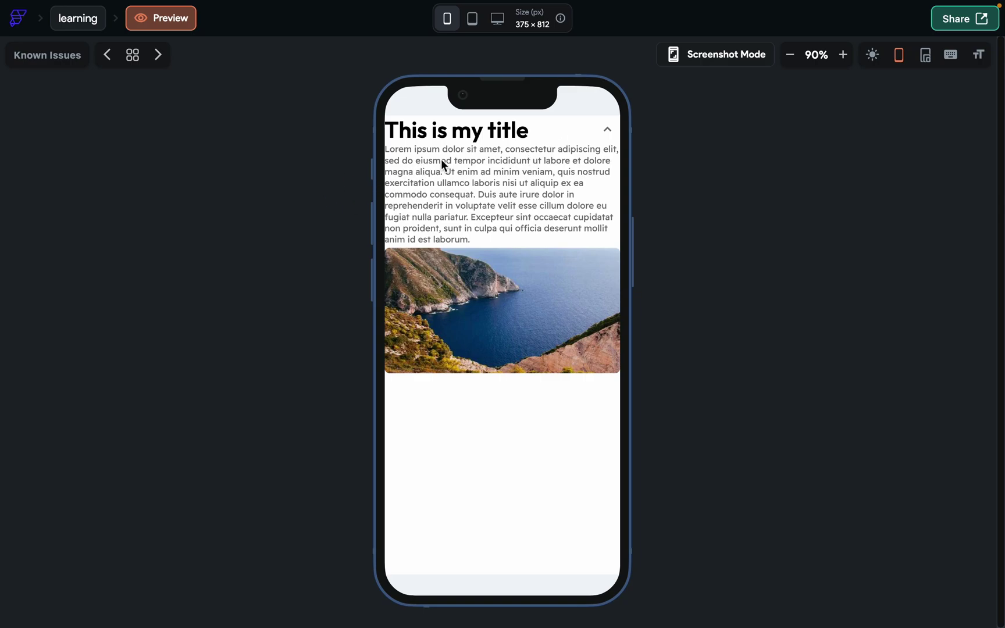
click(489, 141)
click(489, 141)
click(489, 140)
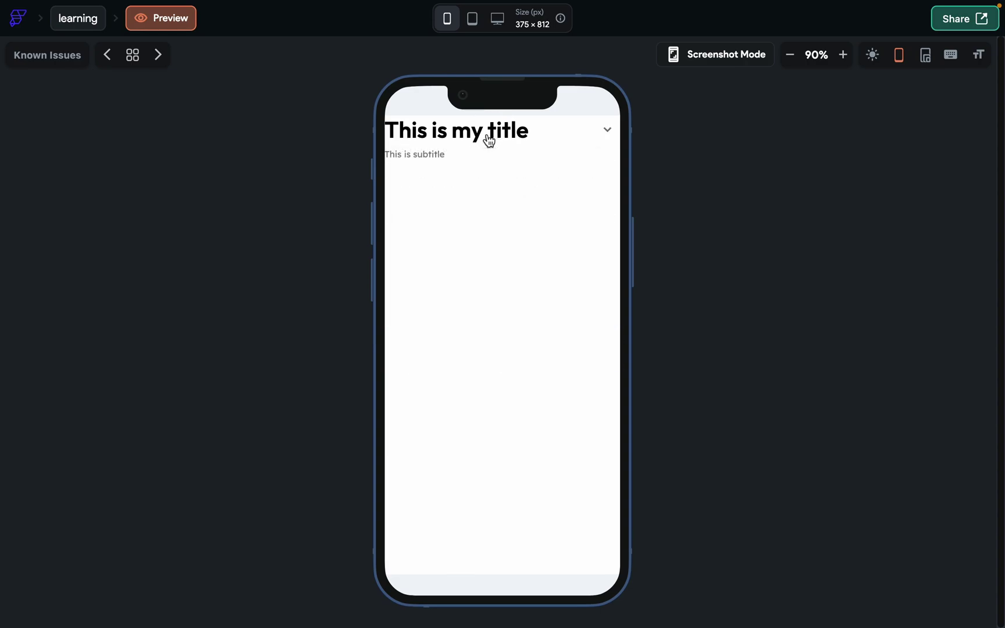
click(91, 27)
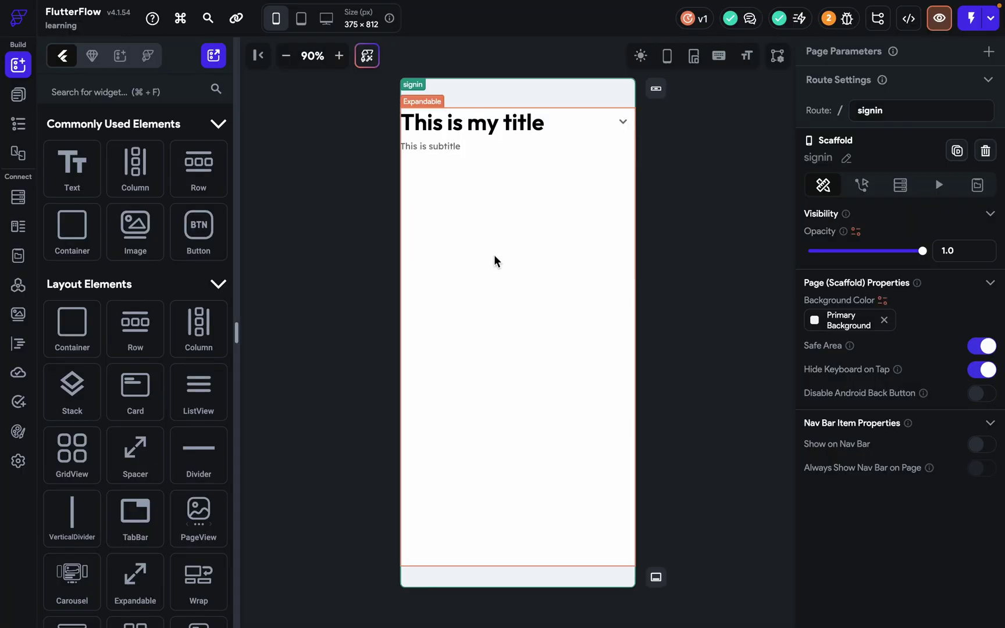
Switch on Tap Body to Expand for the Expandable.
click(494, 256)
scroll(876, 406, down, 2)
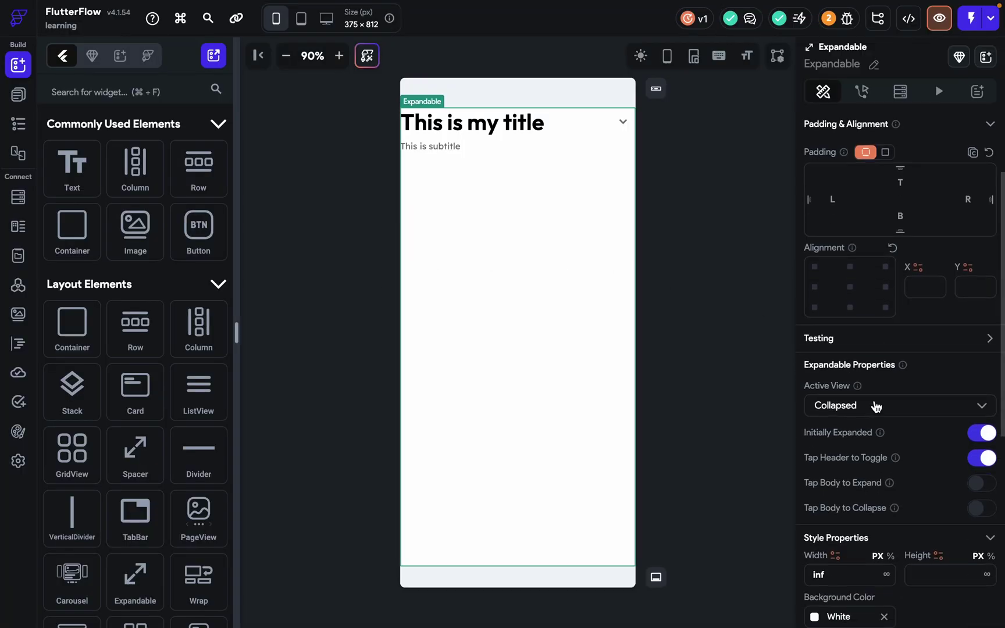
scroll(876, 406, down, 1)
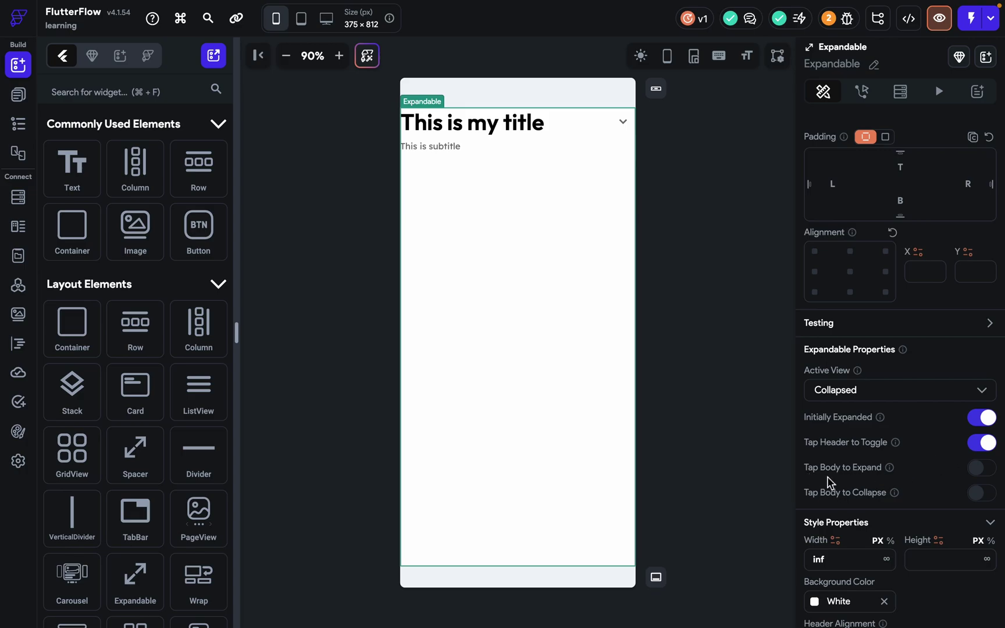
click(988, 469)
Preview again to test that tapping the title expands and collapses the section.
click(941, 32)
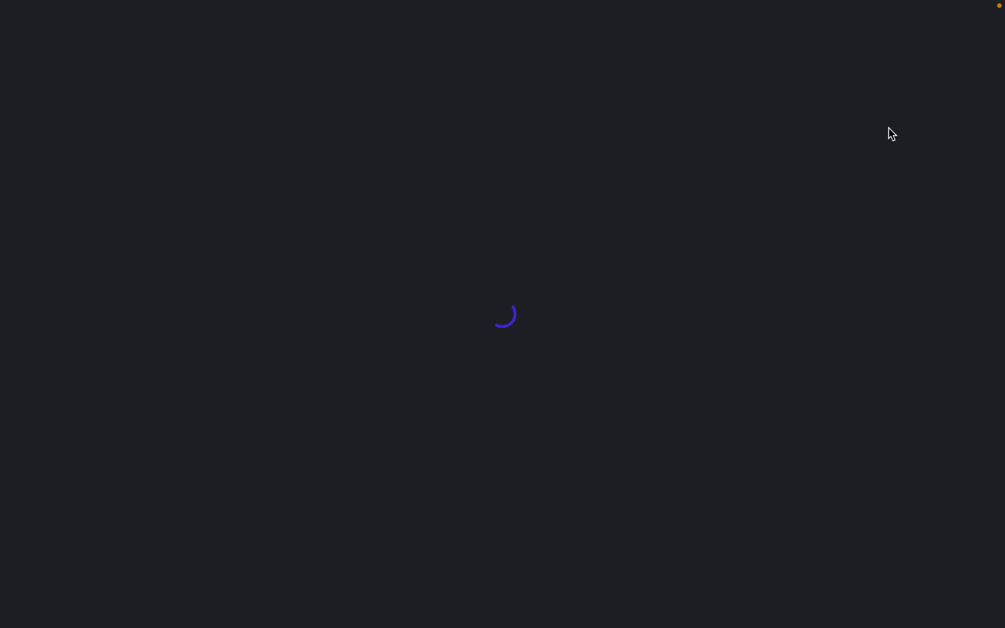
click(523, 134)
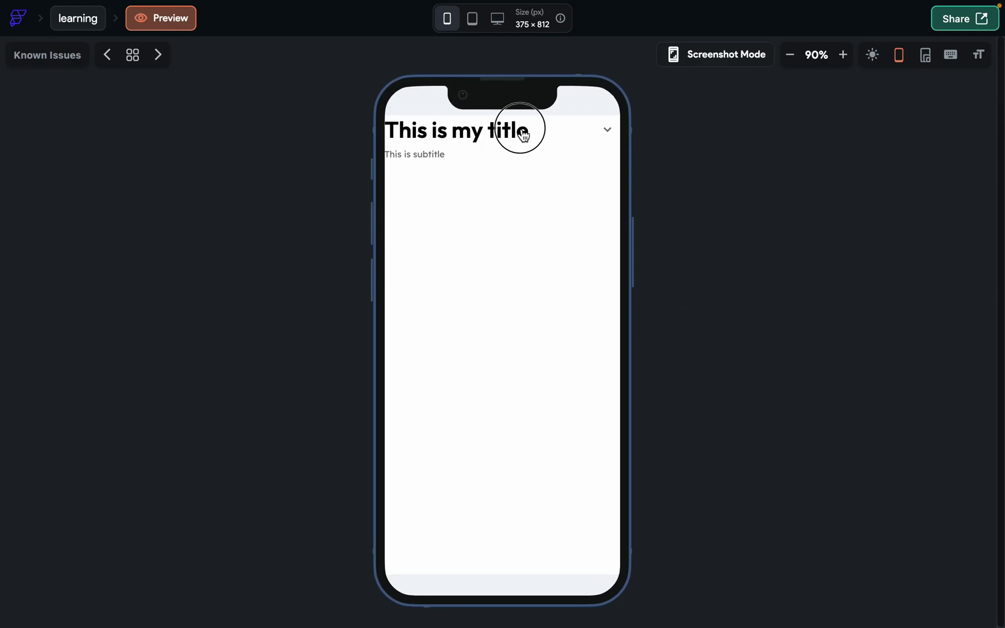
click(606, 133)
click(79, 20)
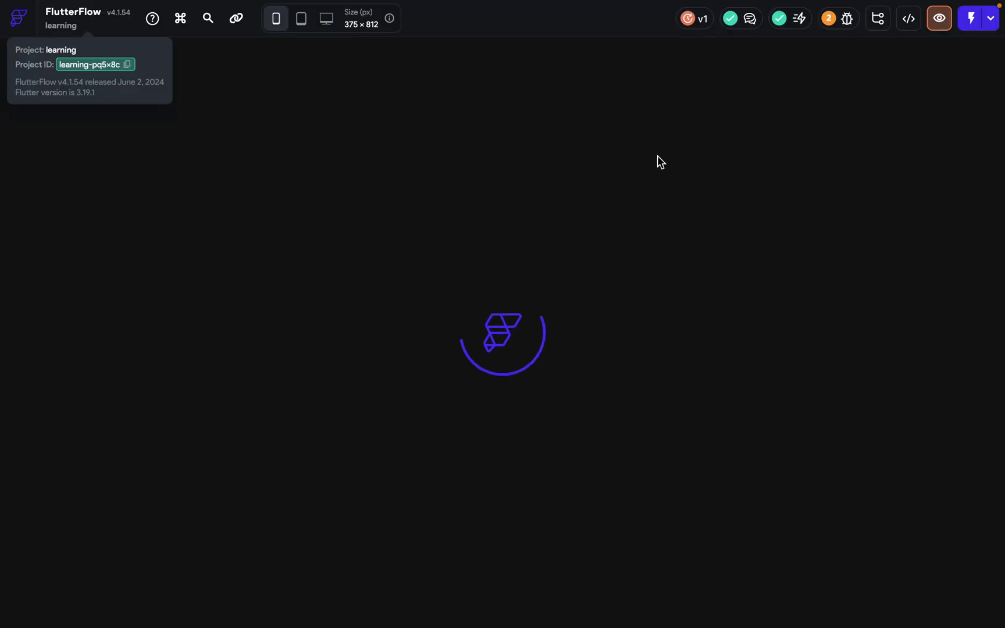
Check the developer code options, then preview and toggle the section open and closed twice.
scroll(938, 462, down, 3)
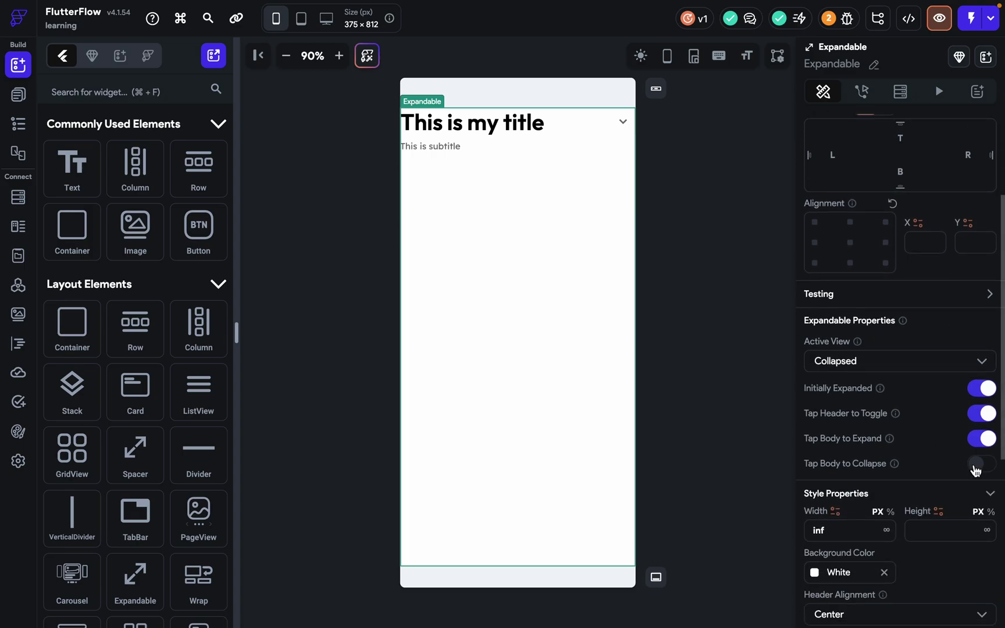
click(906, 23)
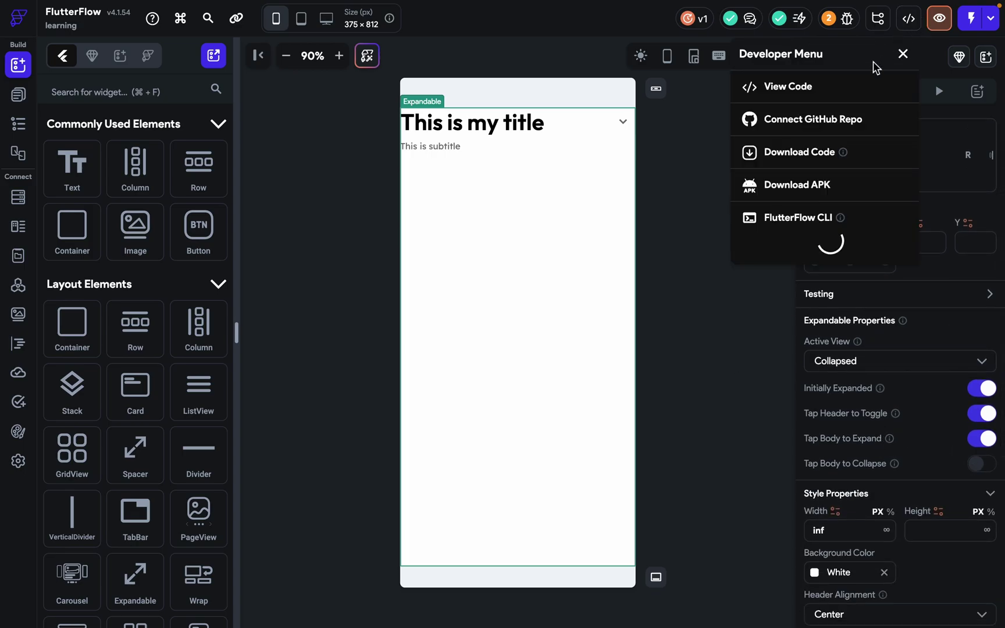
click(938, 18)
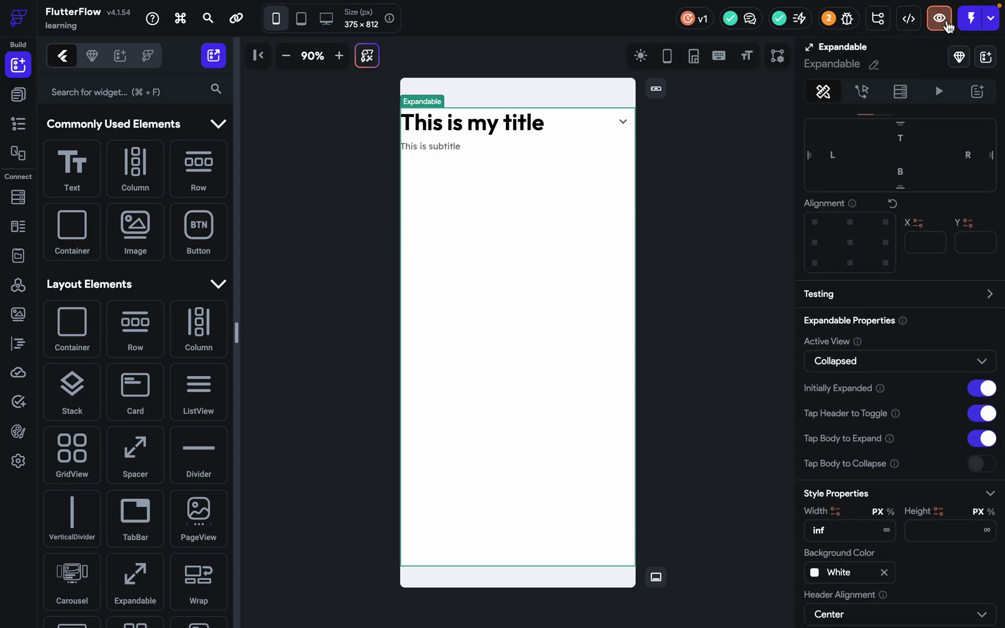
click(419, 154)
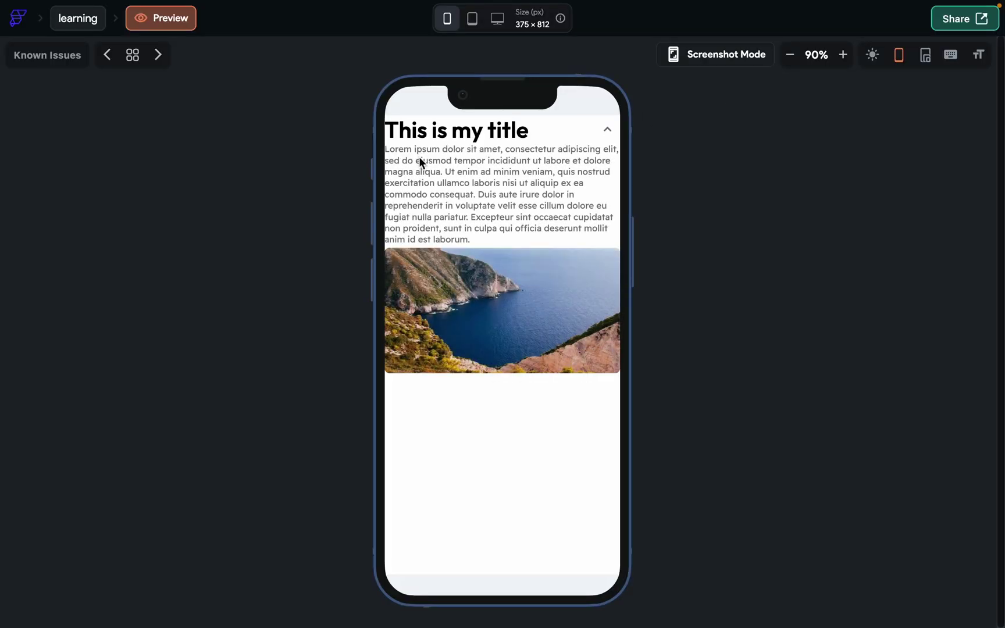
click(560, 130)
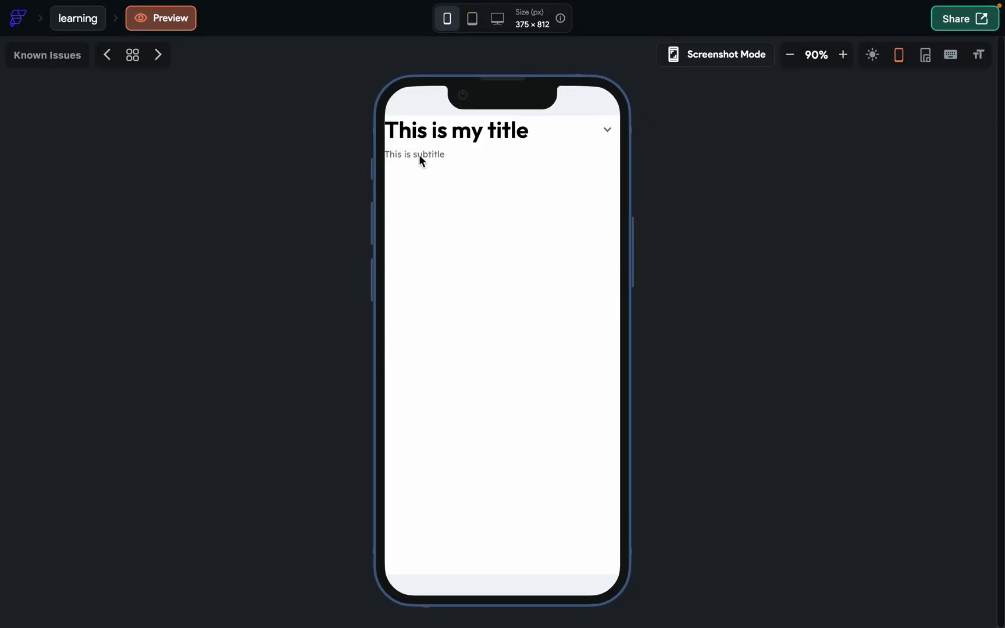
click(419, 154)
click(575, 137)
click(81, 22)
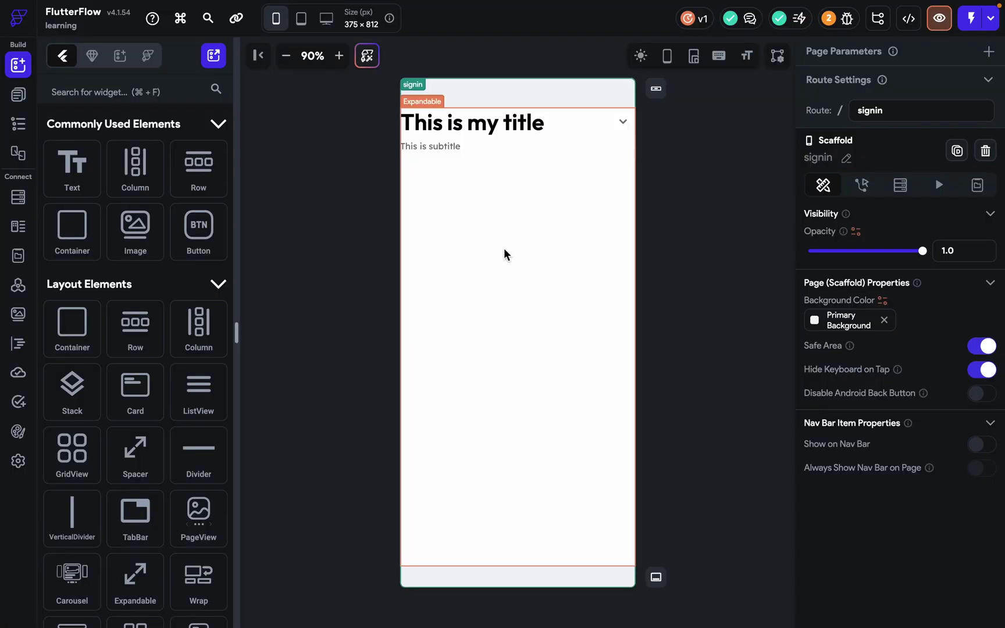
Switch on Tap Body to Collapse for the Expandable.
click(505, 254)
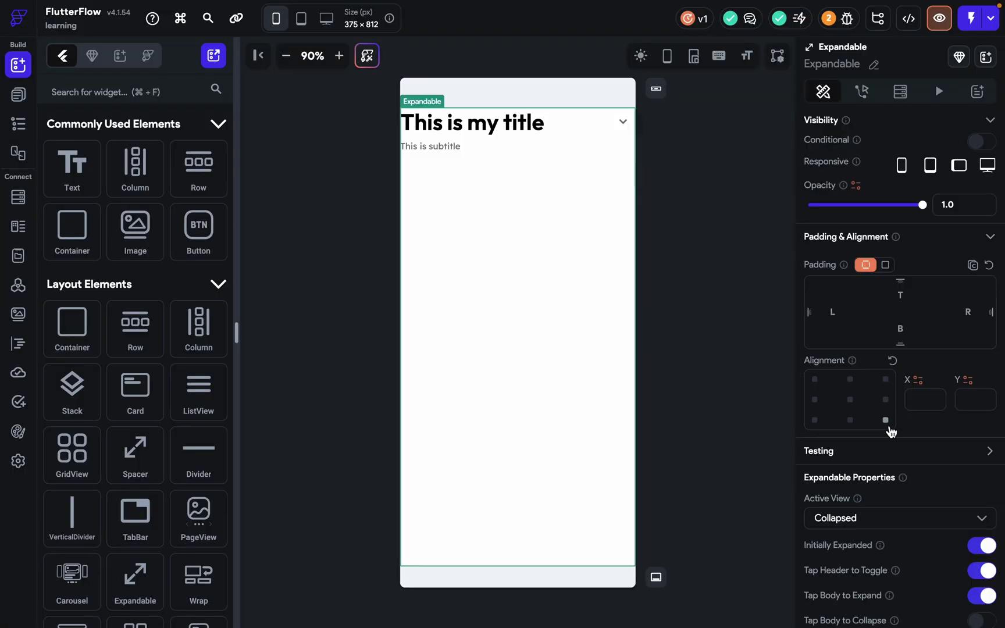
scroll(907, 442, down, 4)
click(981, 387)
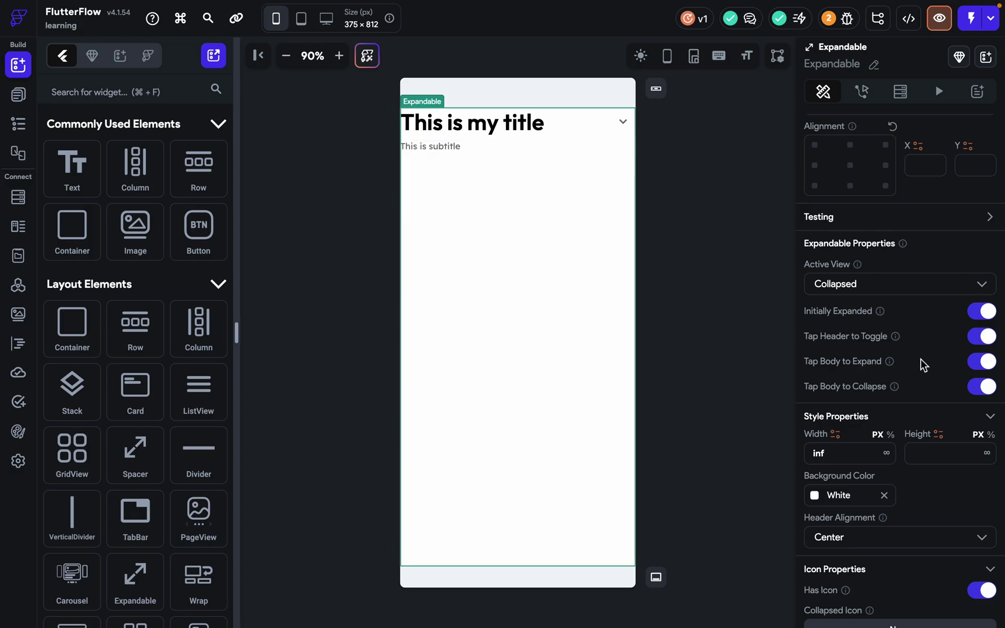
scroll(918, 374, down, 3)
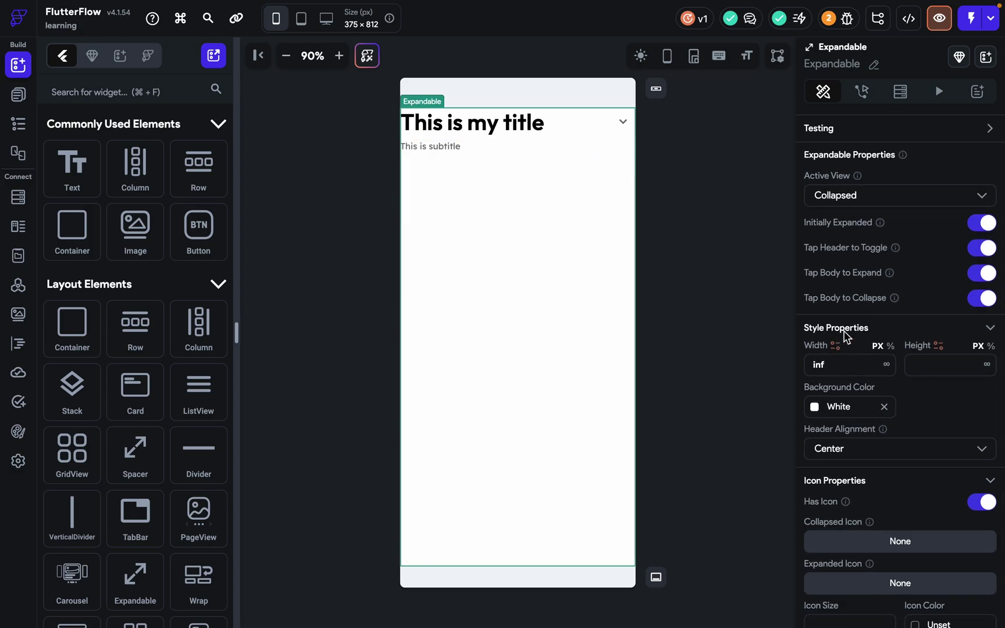
Resize the Expandable to 449 px wide and 82 px tall using its width, height and resize handles.
click(829, 365)
text(100)
drag(463, 337, 684, 350)
click(935, 365)
text(0)
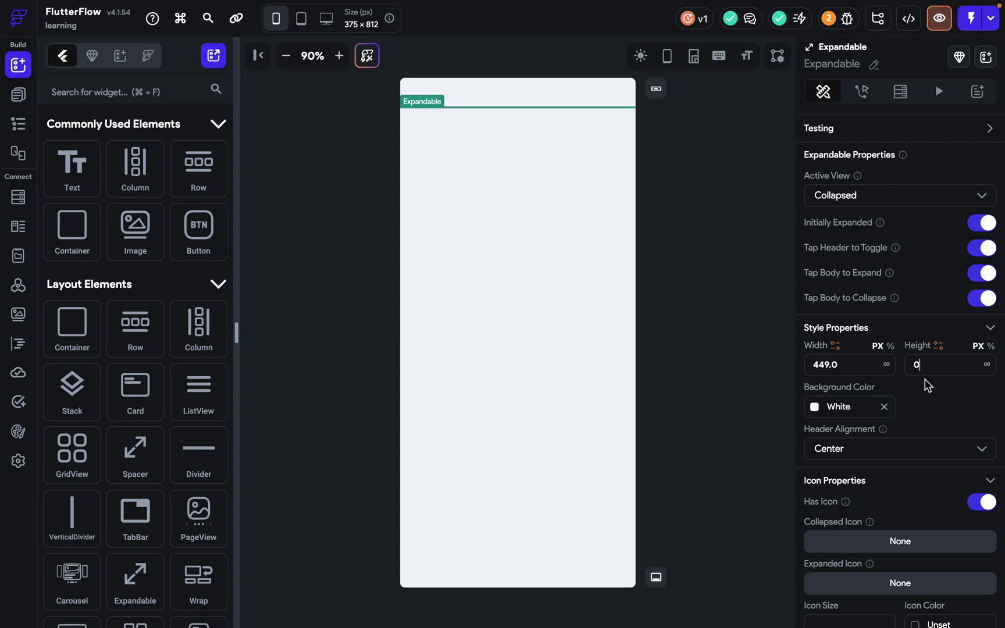
text(100)
drag(518, 173, 549, 159)
click(731, 177)
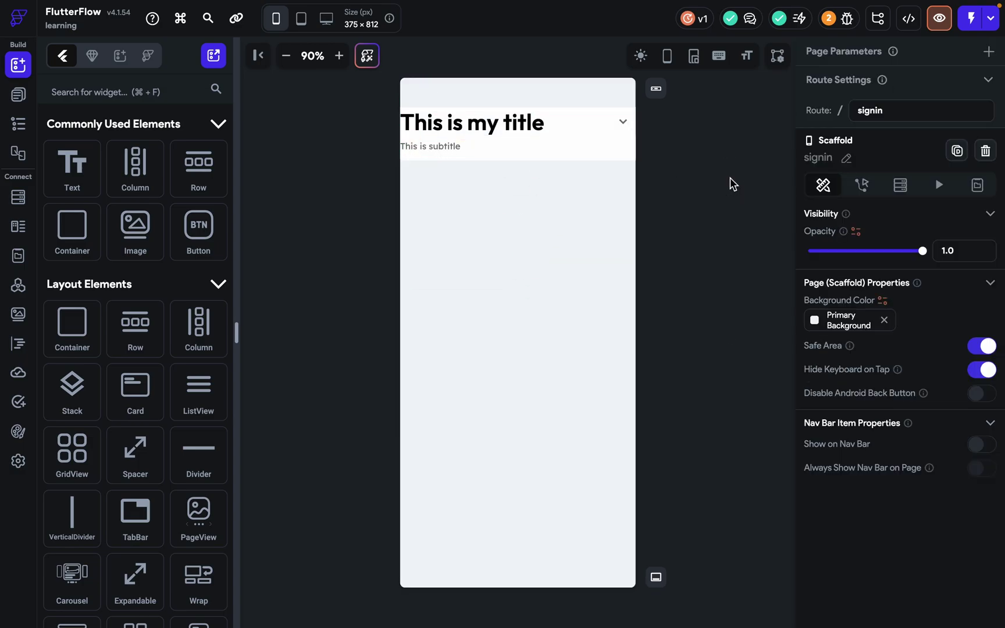
click(622, 141)
click(866, 119)
scroll(867, 381, down, 3)
scroll(868, 377, down, 3)
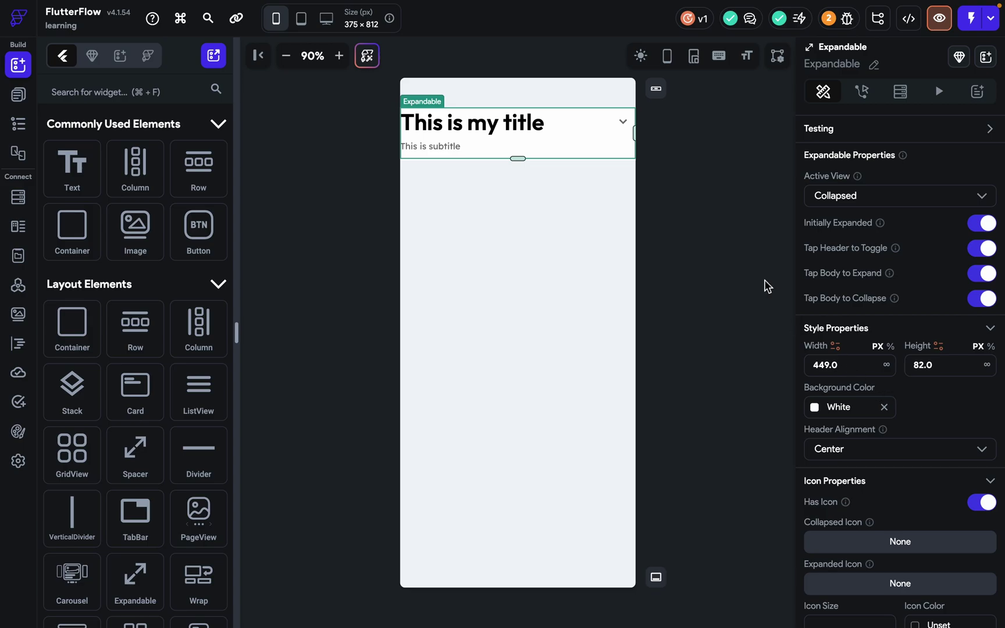
click(339, 55)
click(339, 55)
click(339, 55)
click(339, 55)
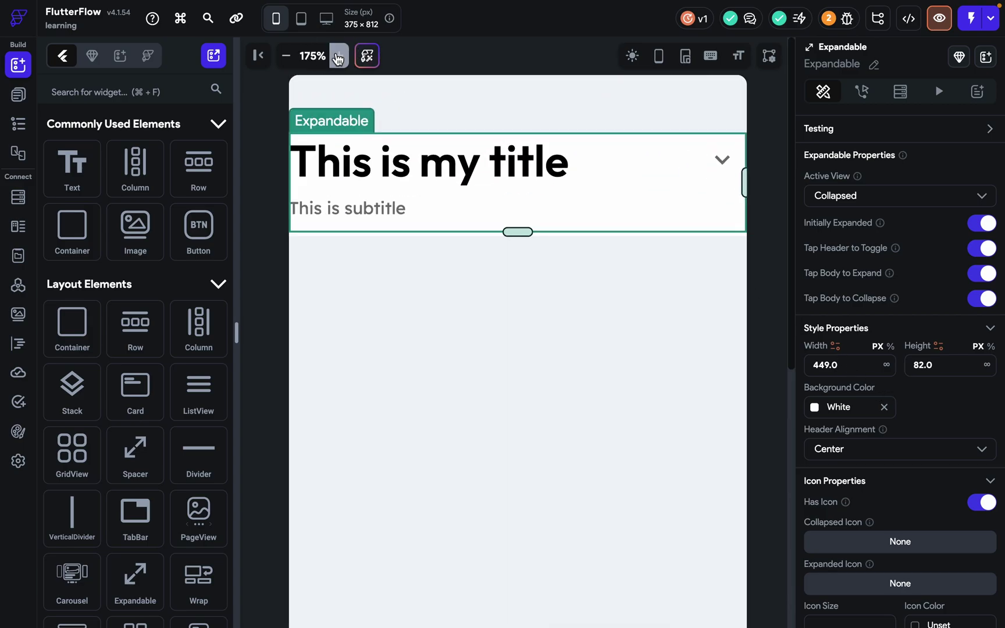
click(339, 56)
click(536, 78)
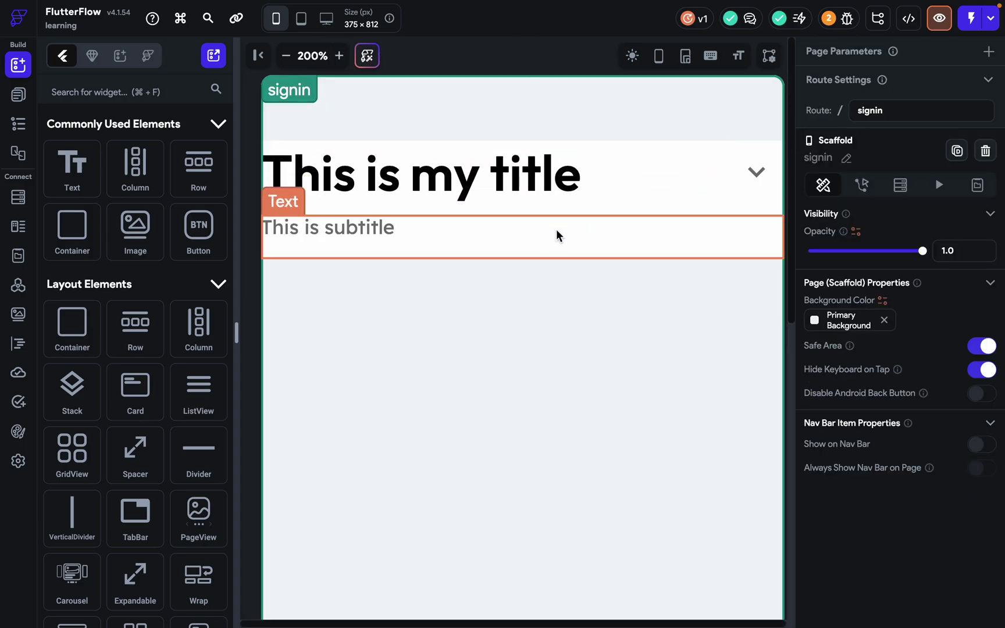
click(731, 200)
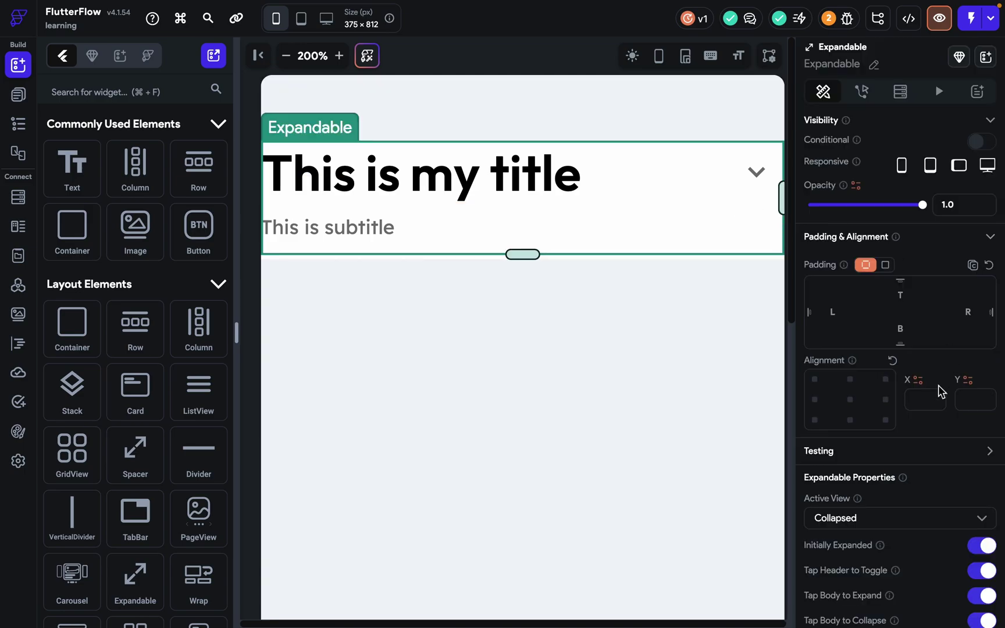
scroll(943, 375, down, 6)
click(814, 357)
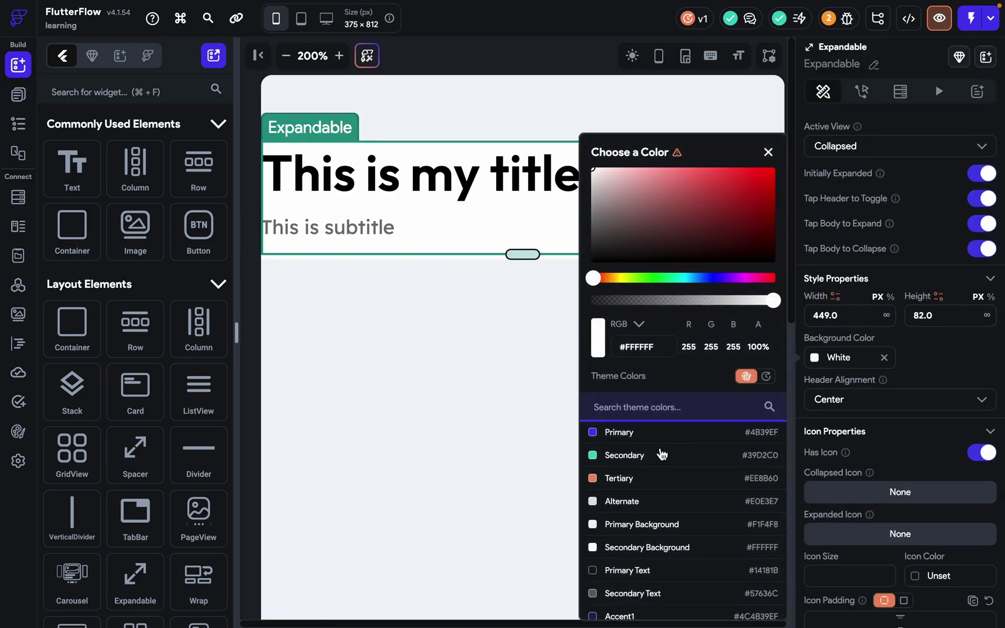
click(642, 484)
click(427, 402)
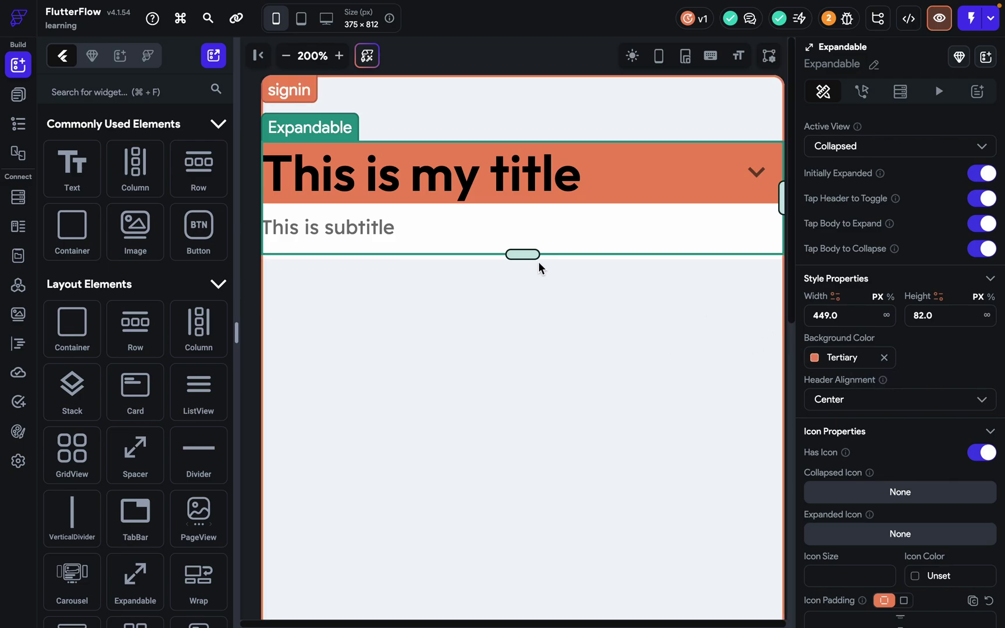
drag(526, 255, 523, 388)
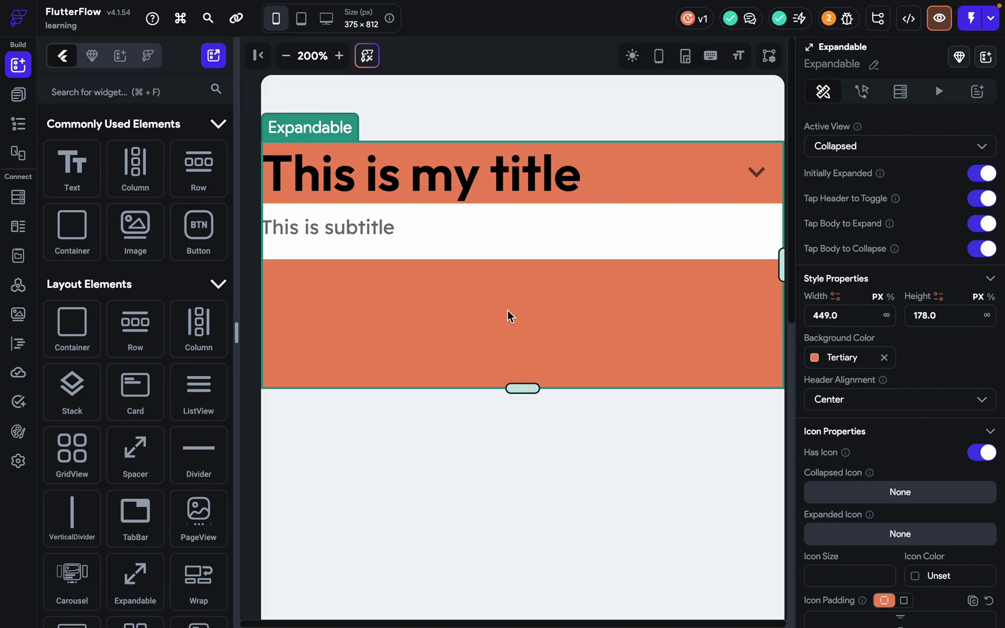
click(516, 212)
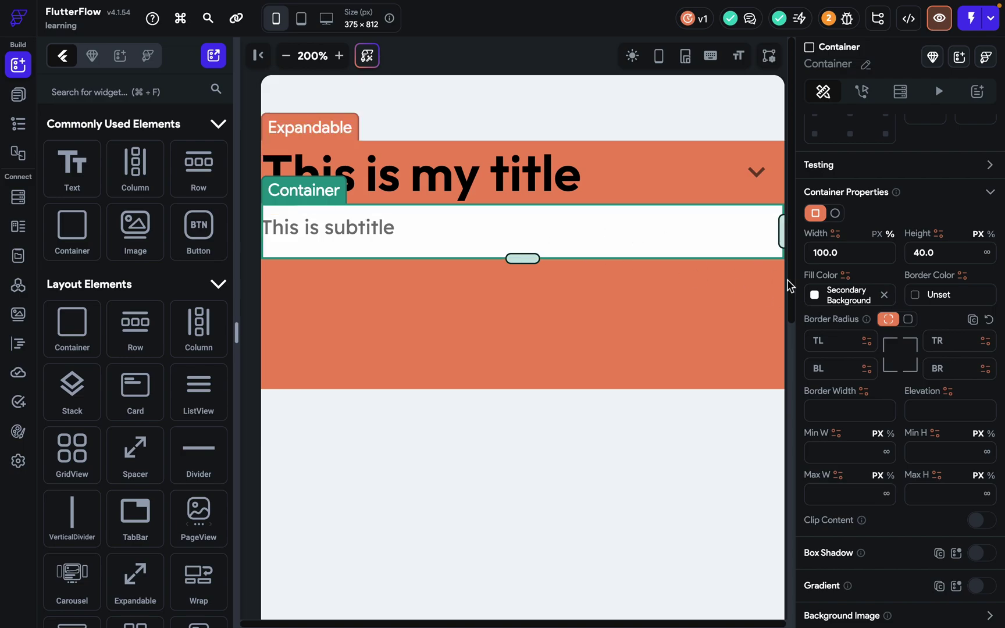
click(816, 296)
click(652, 476)
click(479, 399)
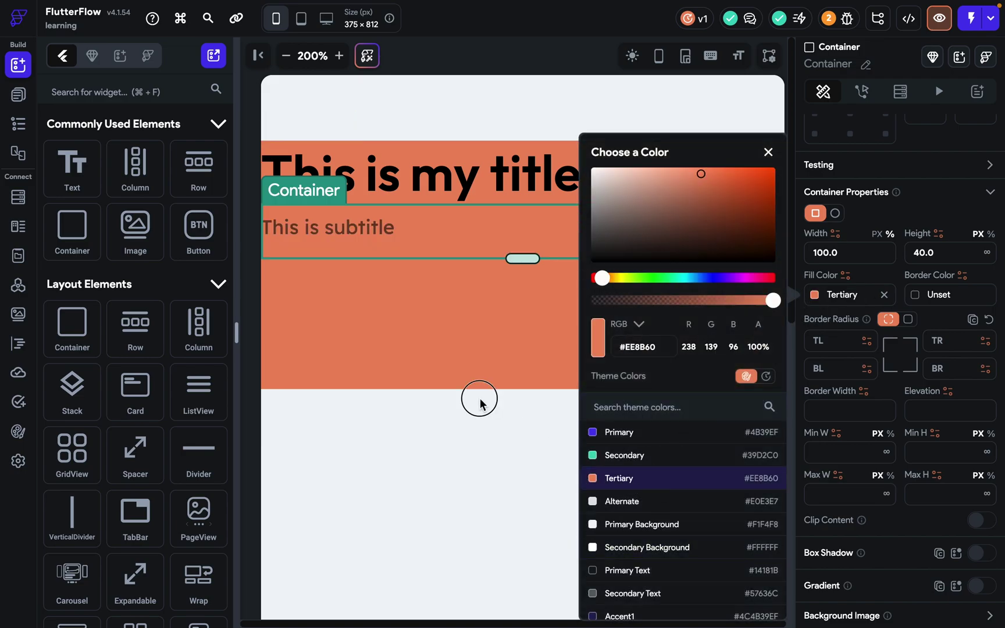
key(super+z)
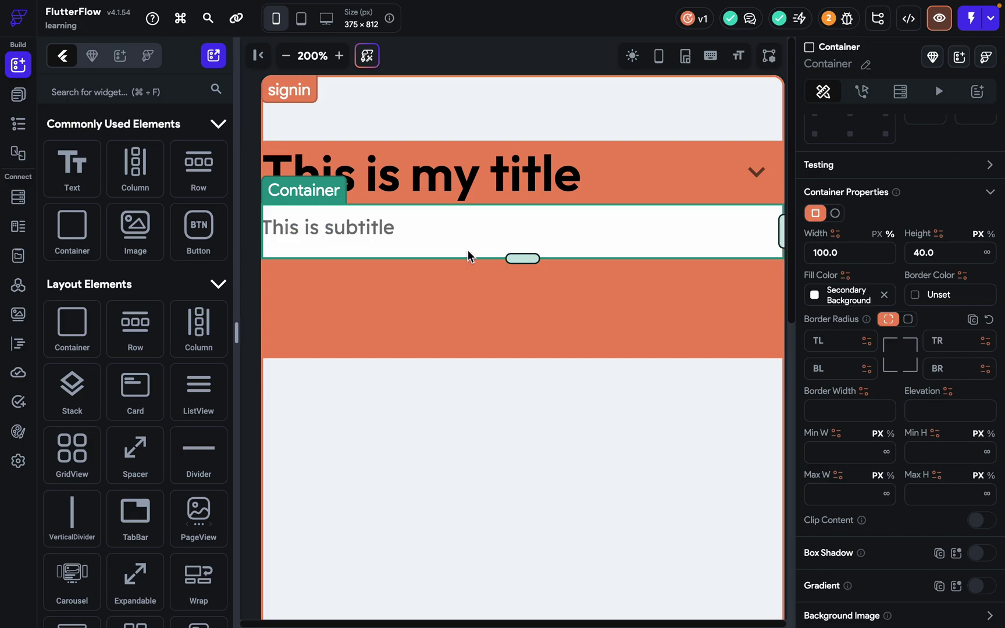
click(754, 192)
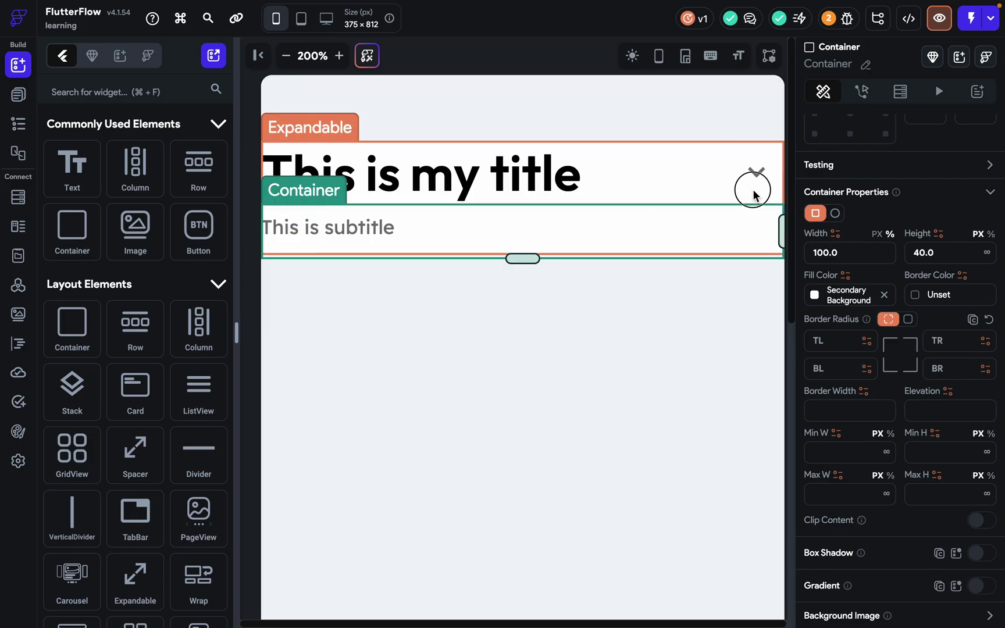
scroll(944, 410, down, 4)
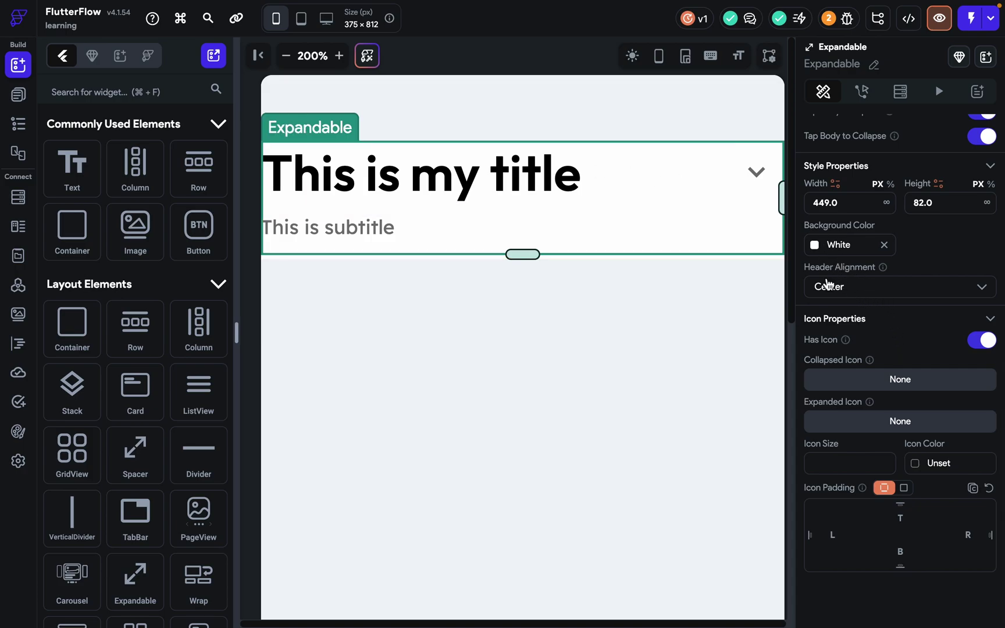
click(845, 294)
click(831, 261)
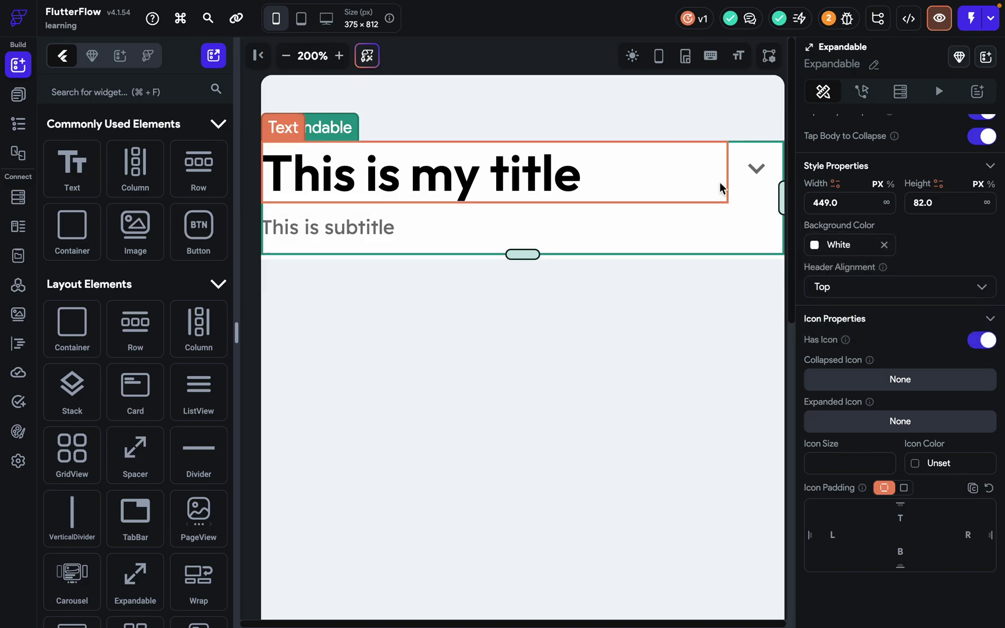
click(830, 289)
click(837, 360)
click(866, 299)
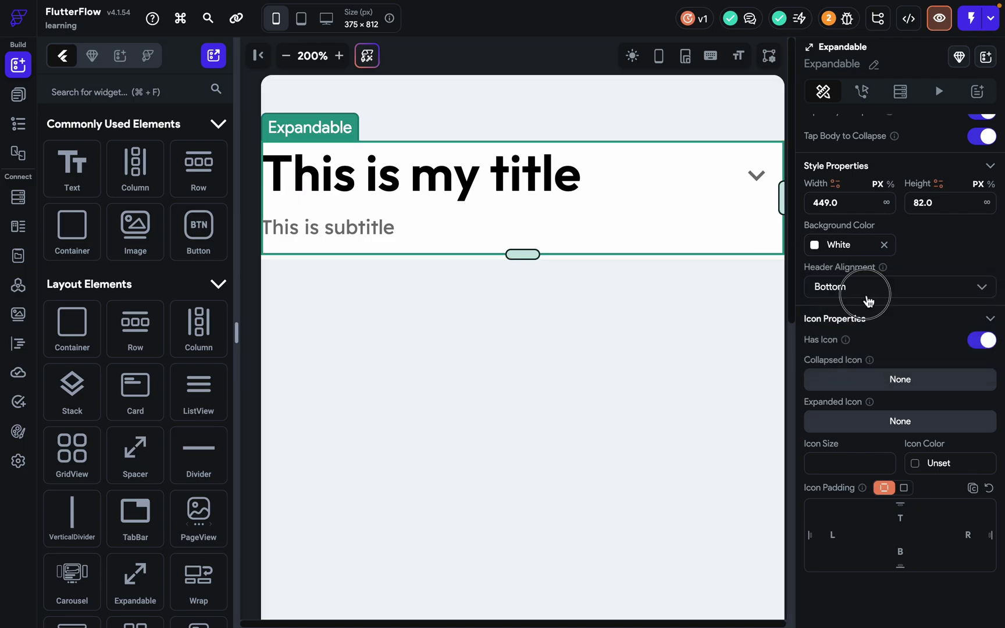
click(847, 259)
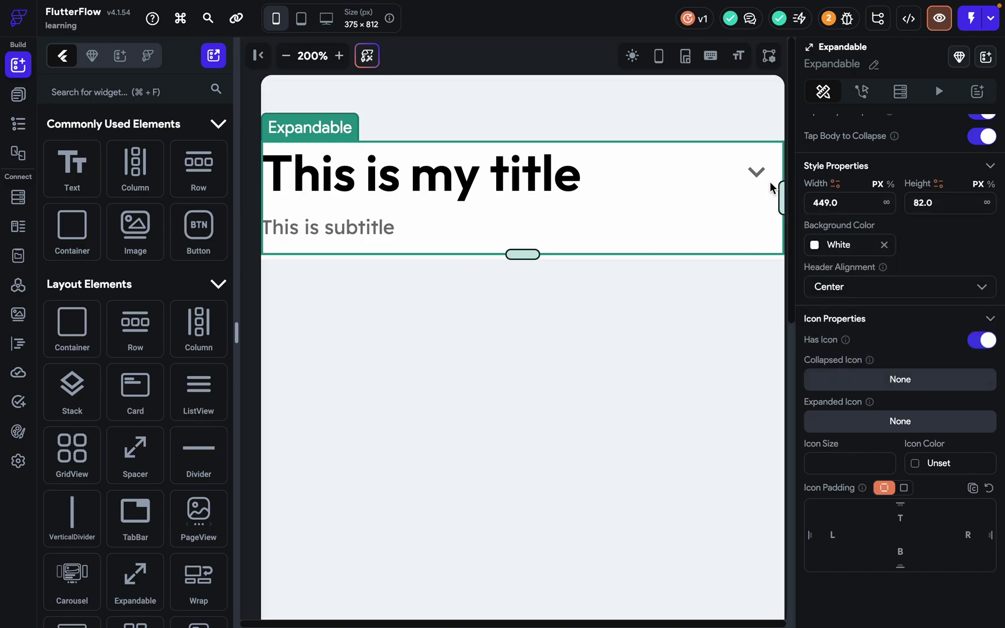
click(286, 55)
click(286, 56)
click(286, 56)
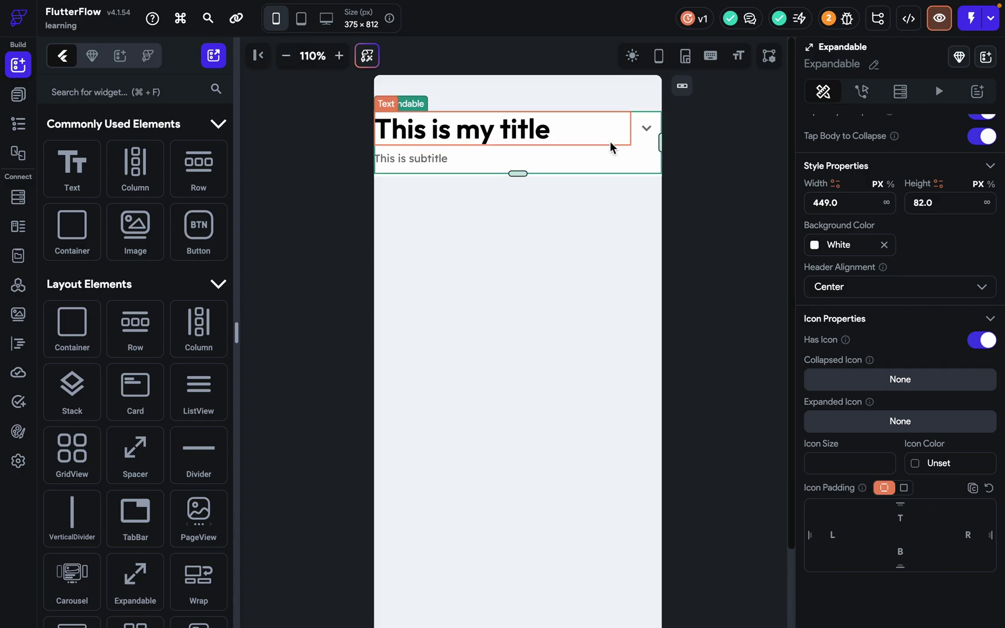
Set the title text's font size to 18.
click(632, 139)
click(879, 390)
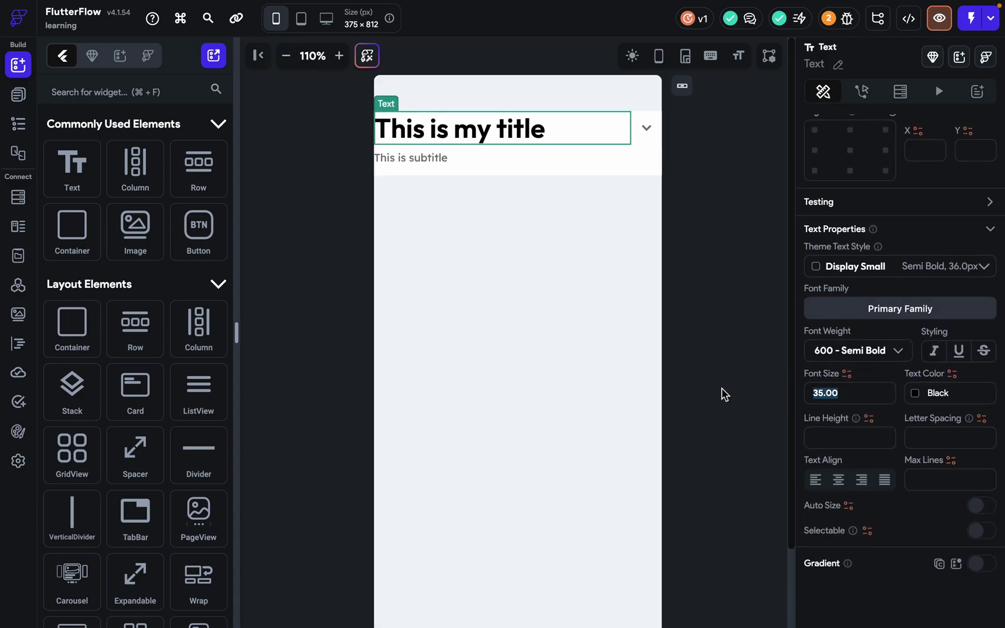
key(super+a)
text(18)
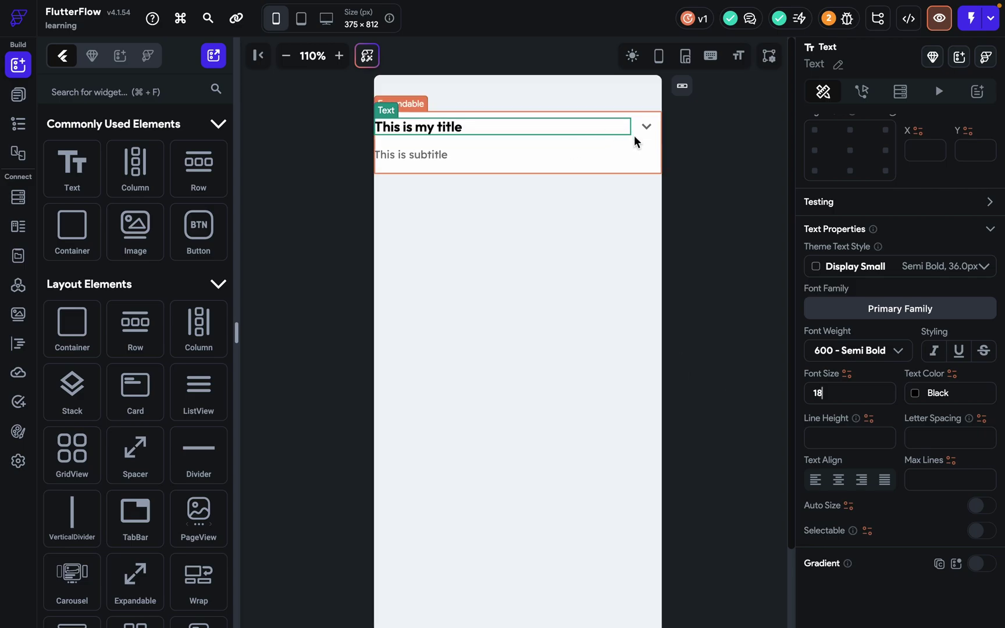
Set the Expandable's Header Alignment to Bottom after briefly trying Top.
click(635, 139)
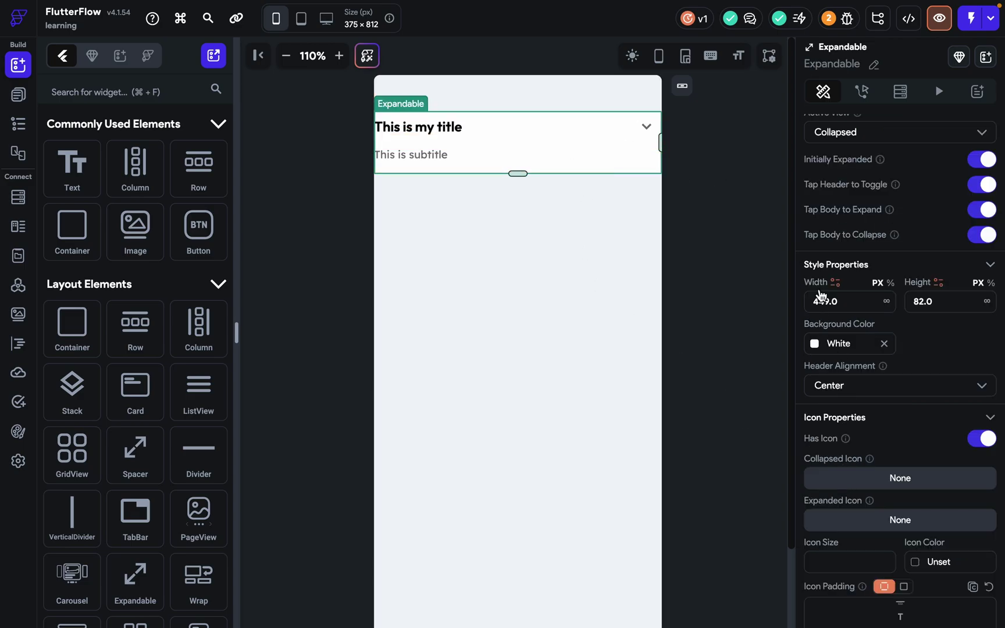
click(851, 392)
click(849, 352)
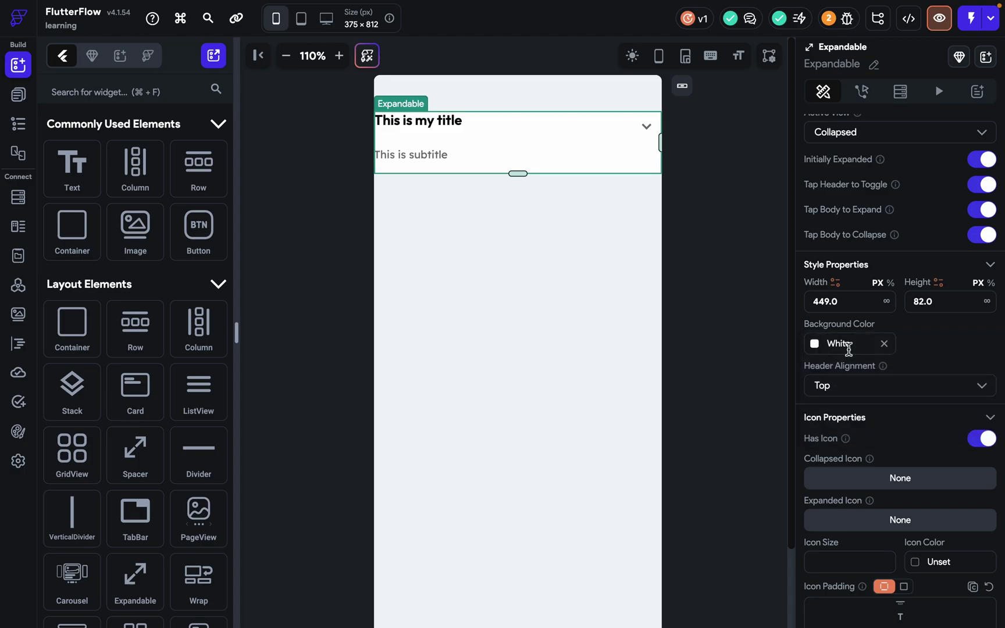
click(912, 385)
click(879, 444)
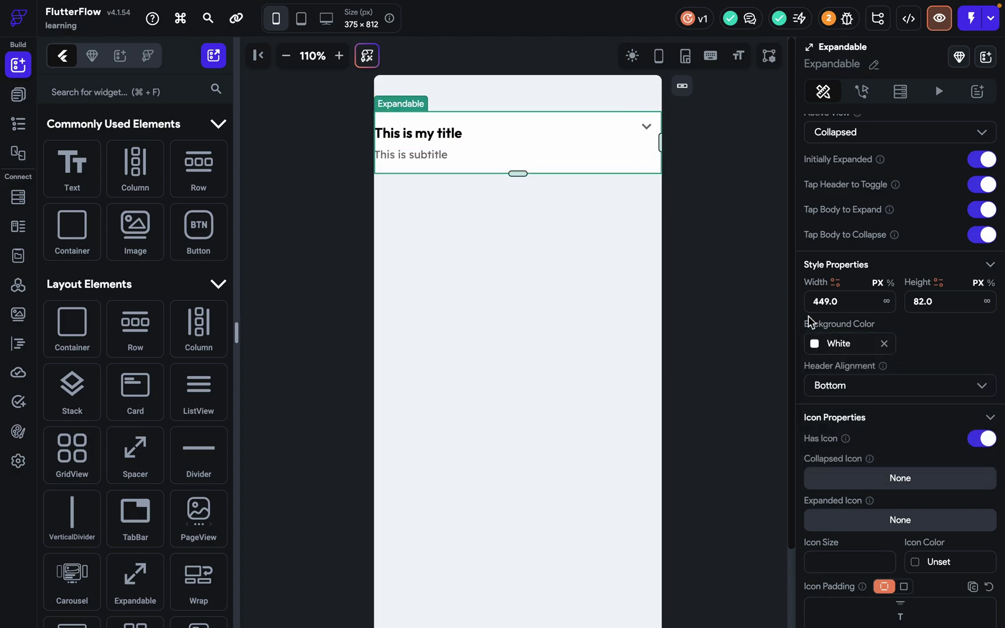
scroll(836, 374, down, 3)
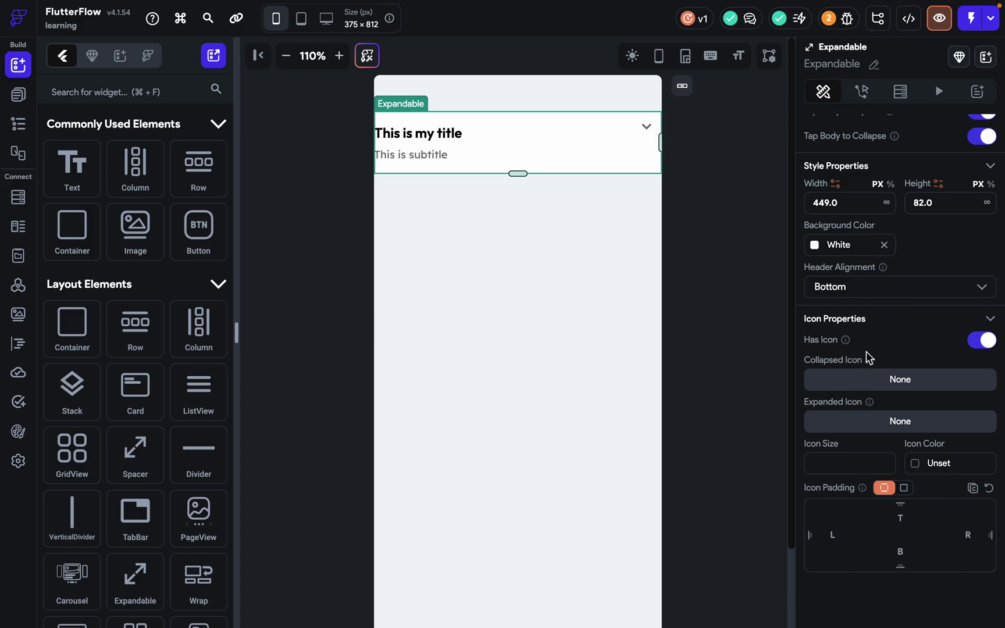
Set the collapsed icon to the Material download icon.
click(900, 386)
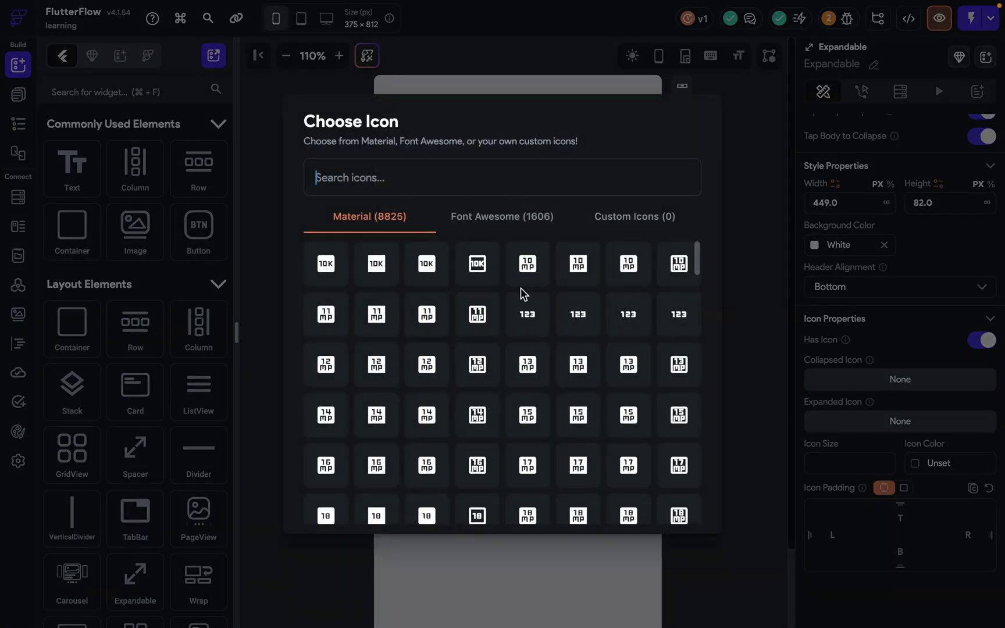
click(510, 224)
click(406, 216)
text(down)
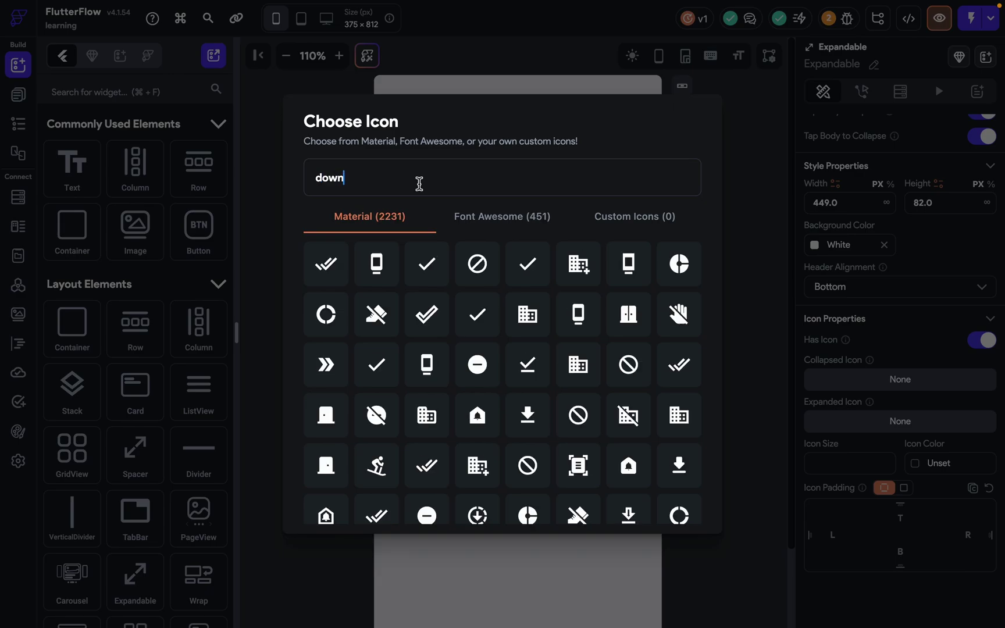
click(377, 262)
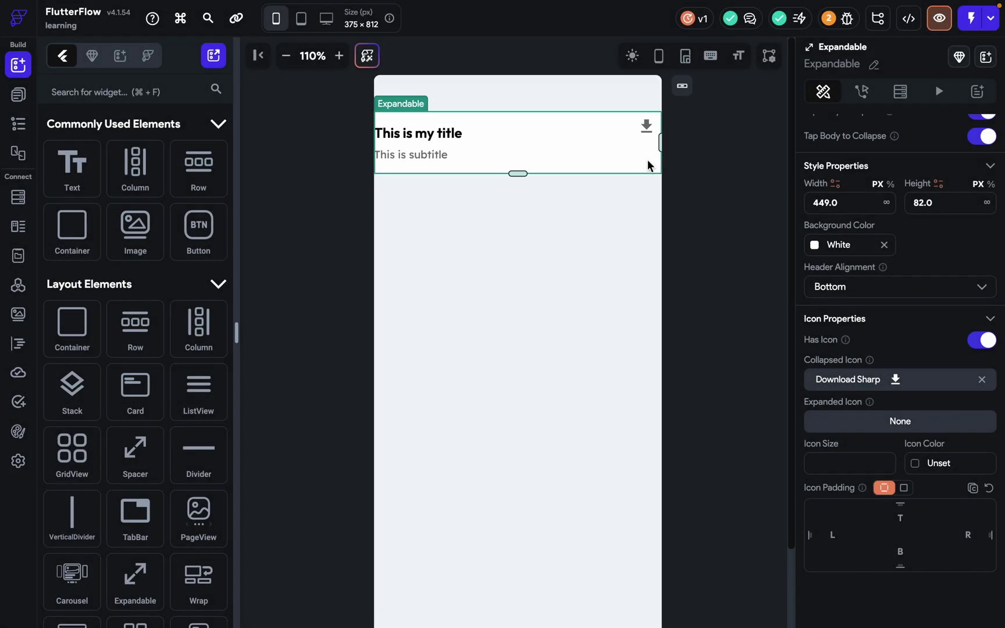
Set the expanded icon to Expand Less and open the app preview.
click(853, 421)
text(expand)
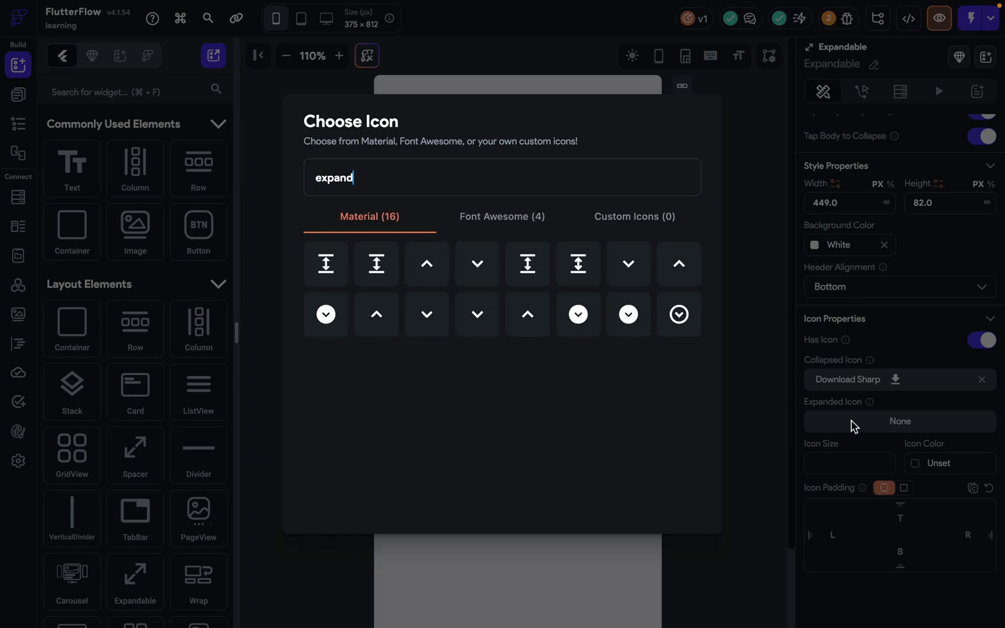
click(441, 272)
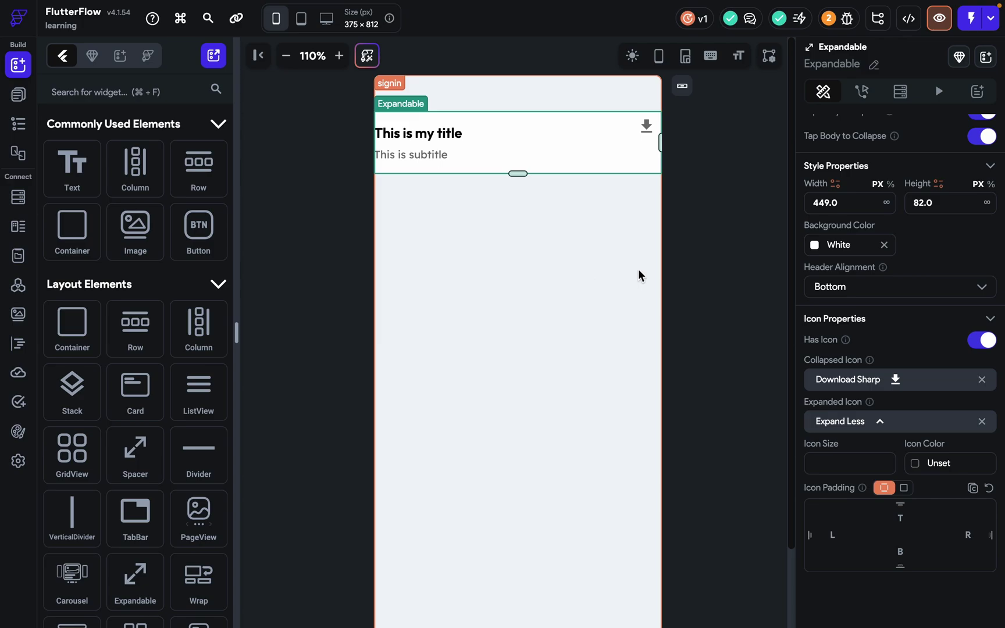
click(639, 276)
click(939, 18)
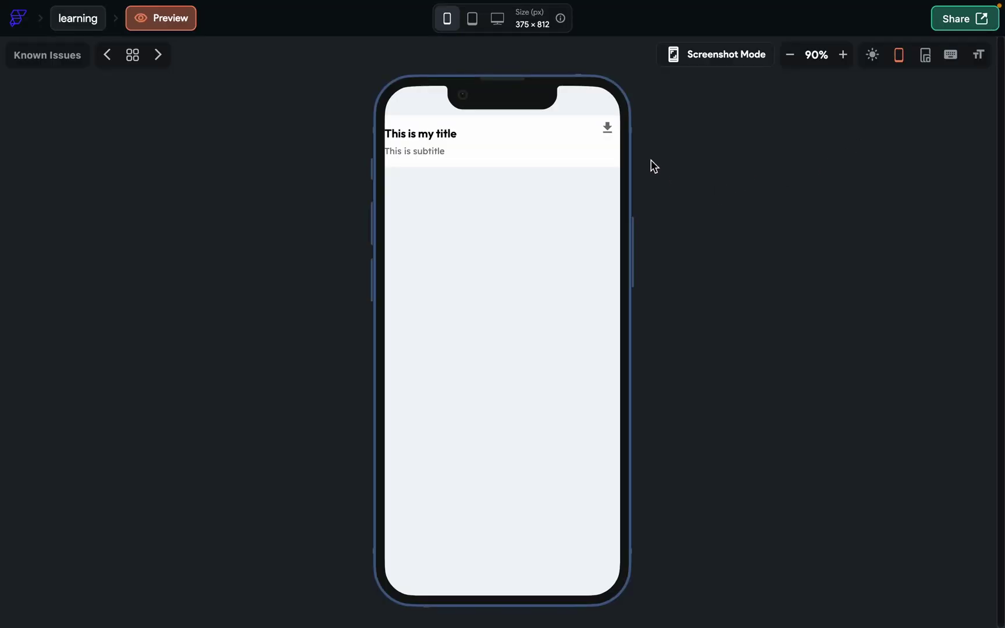
Toggle the section open and closed in the preview, then reselect the Expandable in the editor.
click(617, 133)
click(617, 135)
click(617, 134)
click(100, 17)
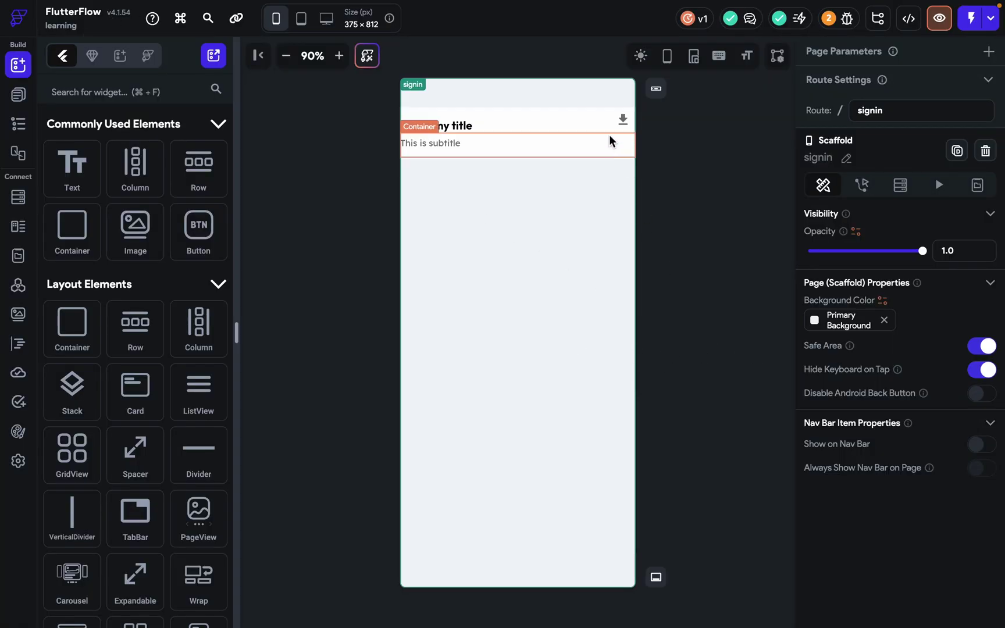
click(610, 135)
scroll(906, 415, down, 8)
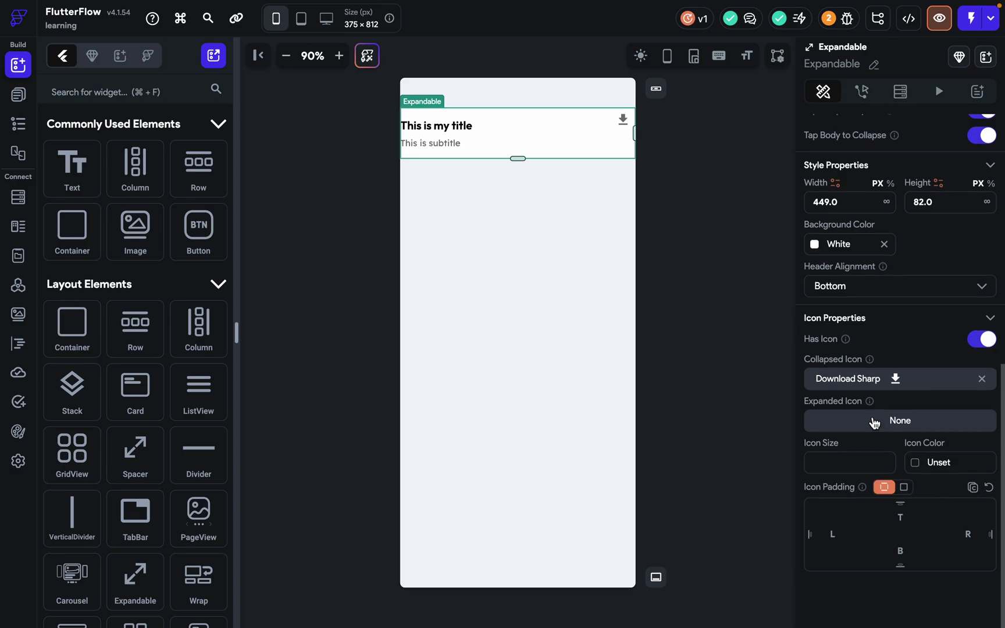
Try an icon size of 10, toggle Has Icon off and on, then clear the size.
click(849, 464)
text(10)
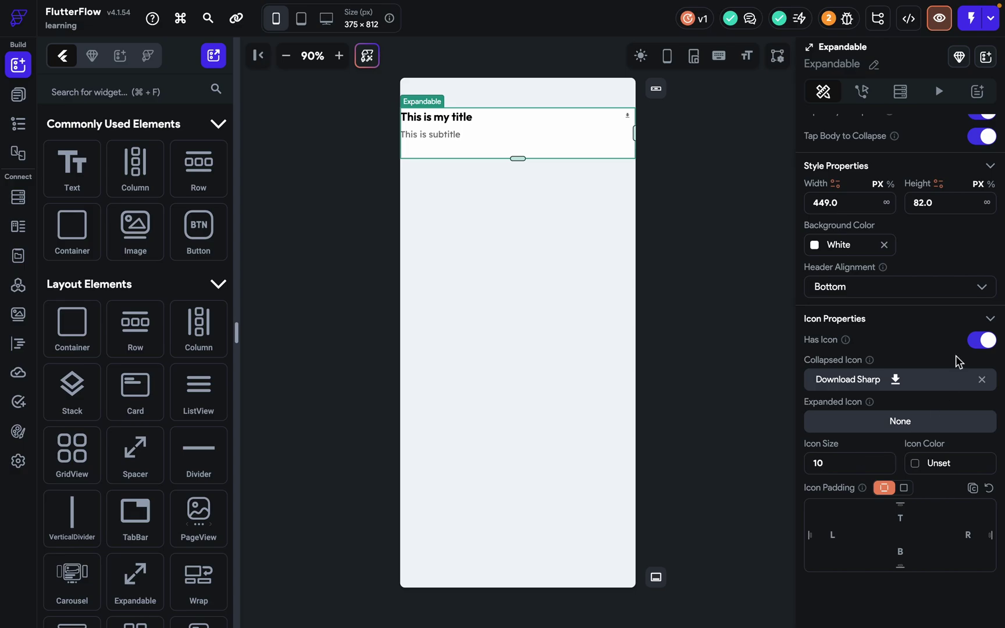
click(981, 339)
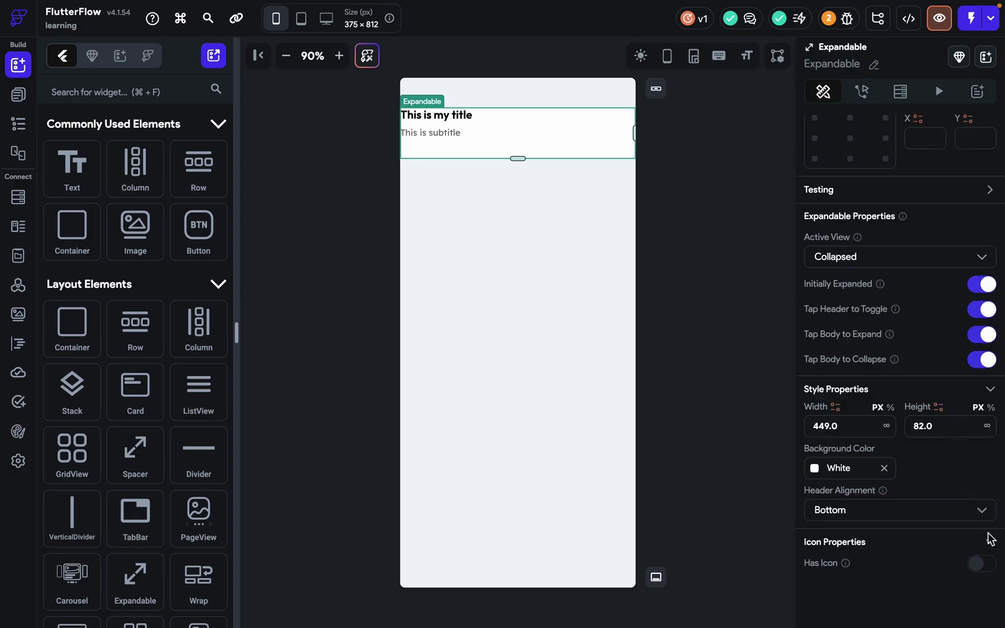
click(985, 564)
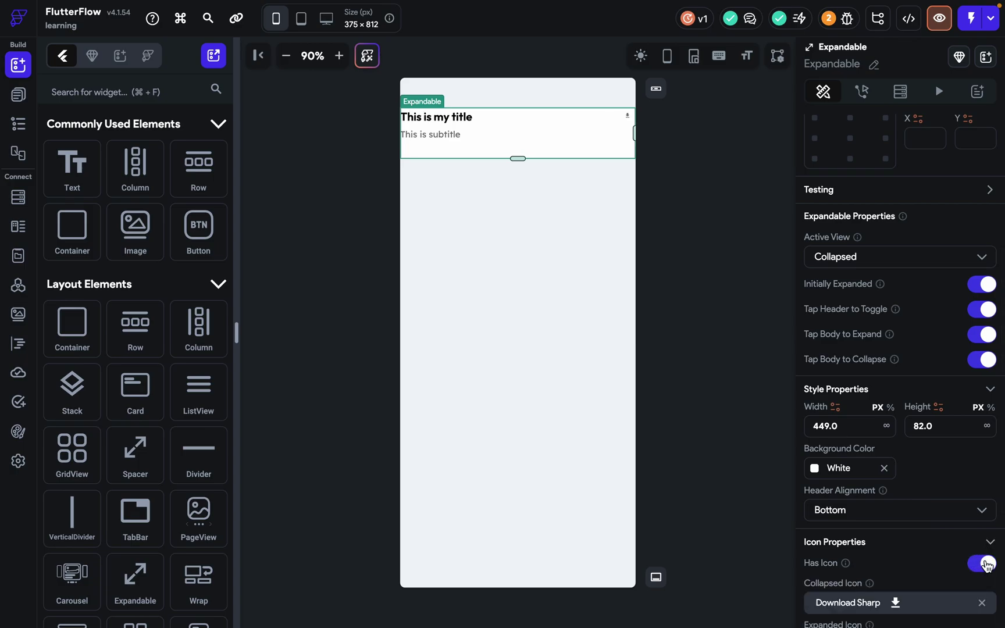
scroll(901, 396, down, 4)
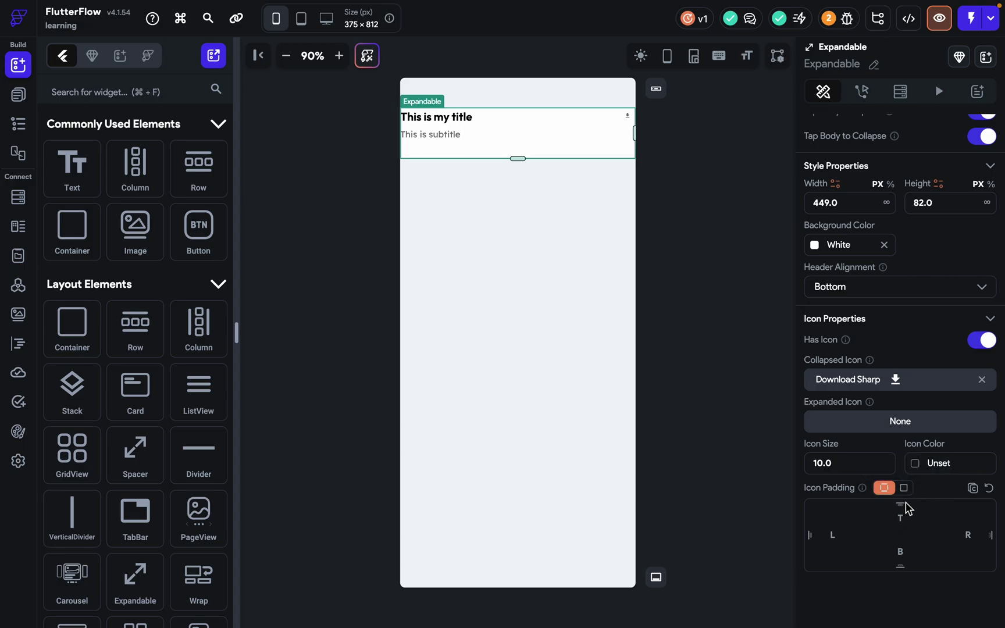
key(BackSpace)
key(BackSpace)
key(BackSpace)
key(BackSpace)
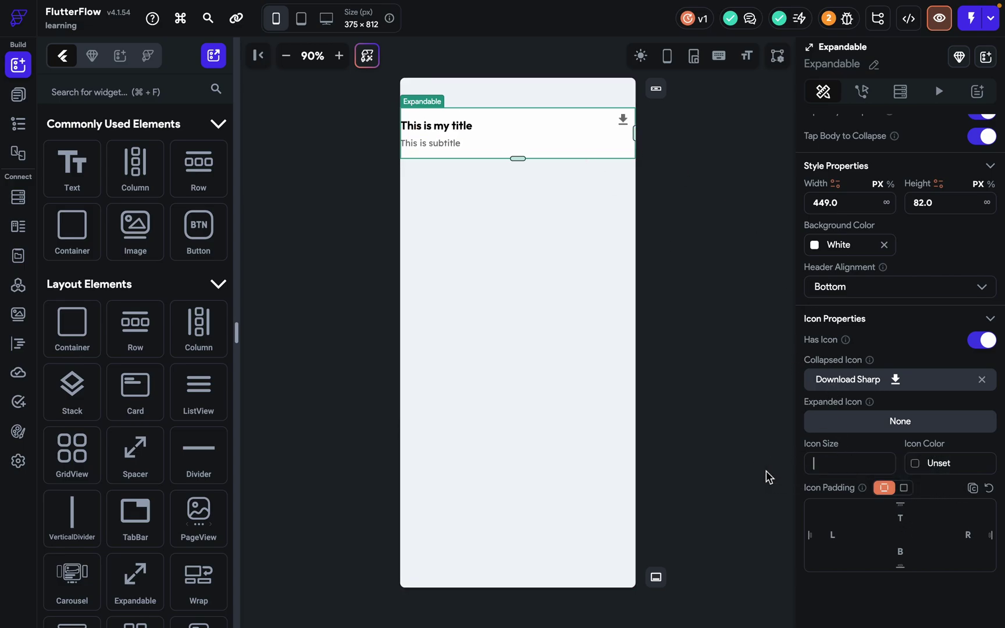
Give the header icon 10 padding on left, right and top, leaving bottom empty.
click(838, 542)
text(10)
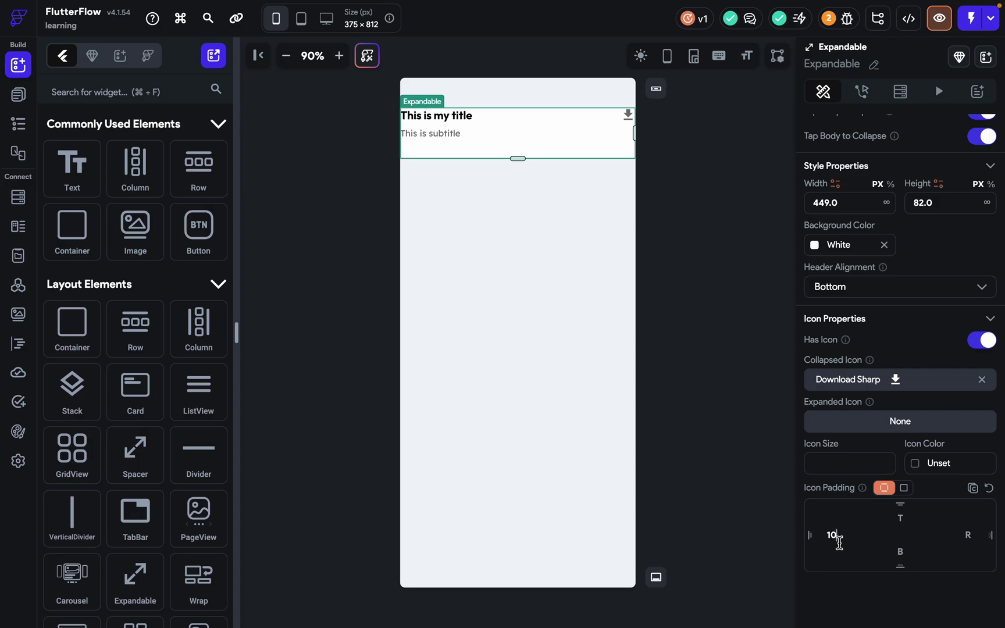
click(960, 535)
text(10)
click(907, 519)
text(10)
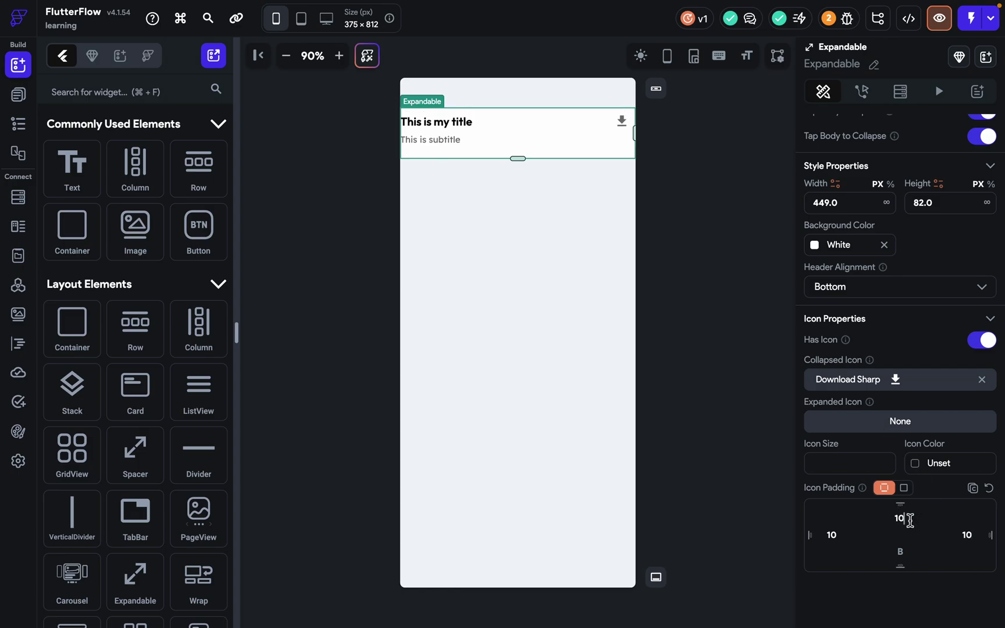
click(902, 555)
text(10)
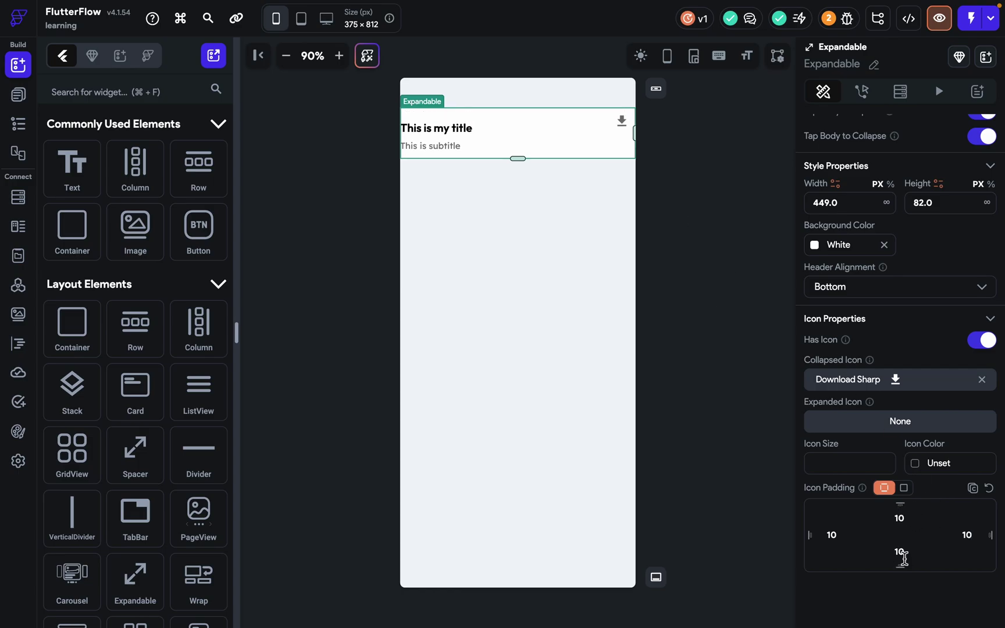
key(BackSpace)
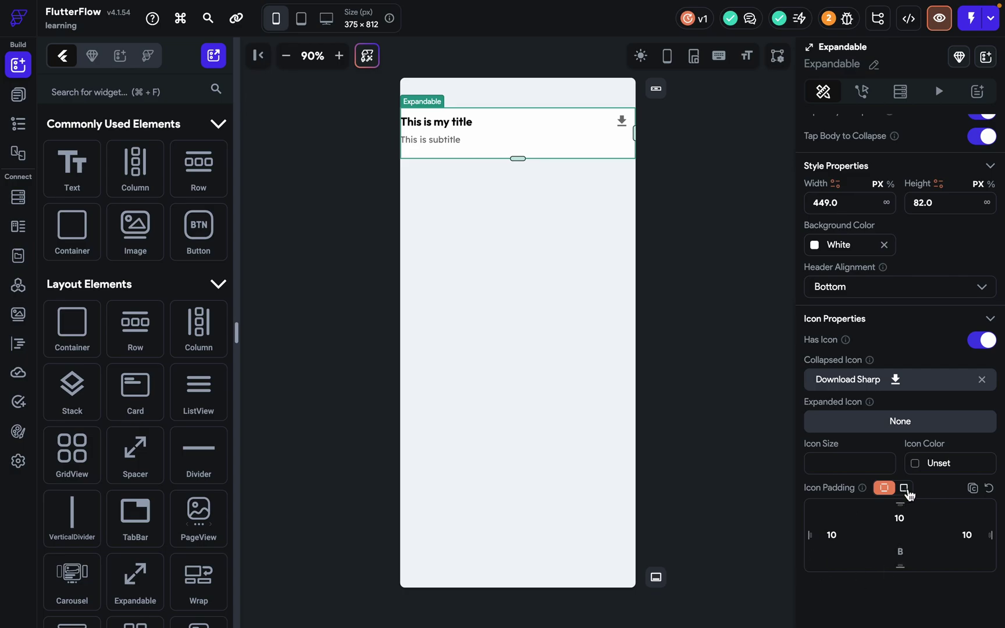
Colour the header icon with the Tertiary theme colour.
click(913, 467)
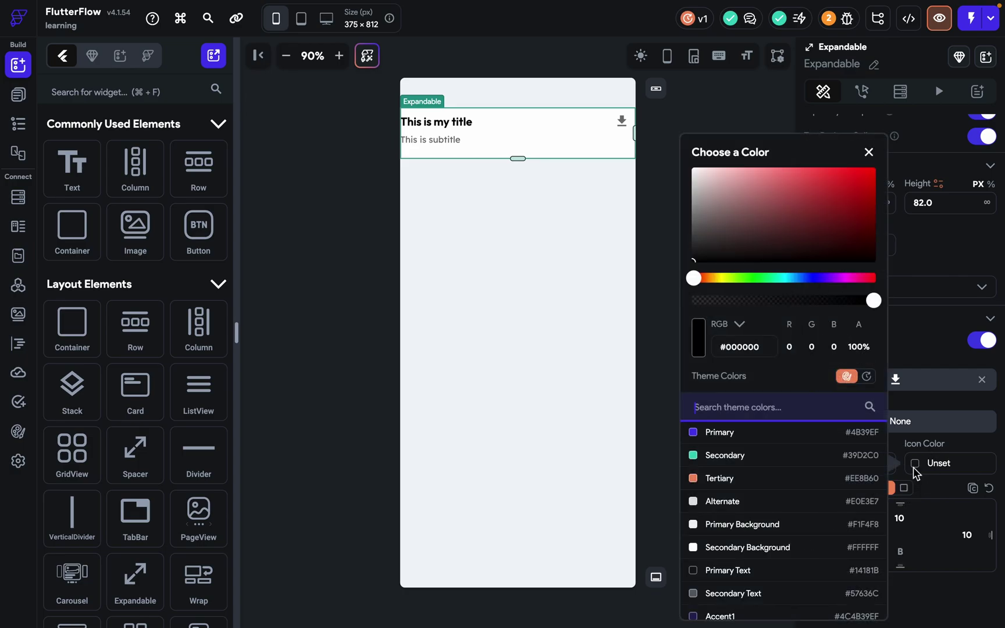
click(751, 480)
click(725, 105)
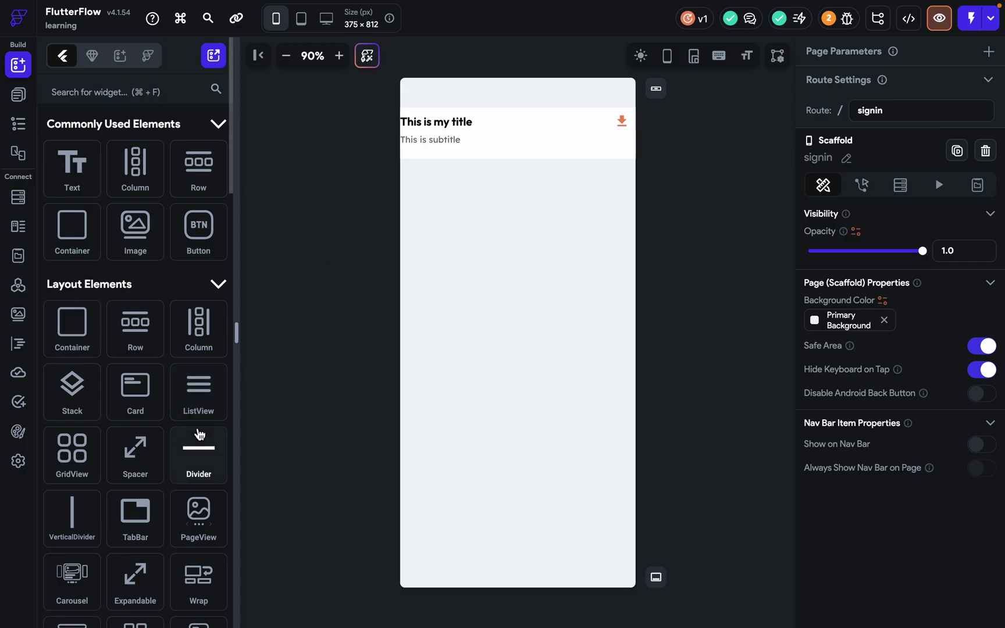
Select the Expandable on the canvas and delete it.
scroll(198, 433, down, 3)
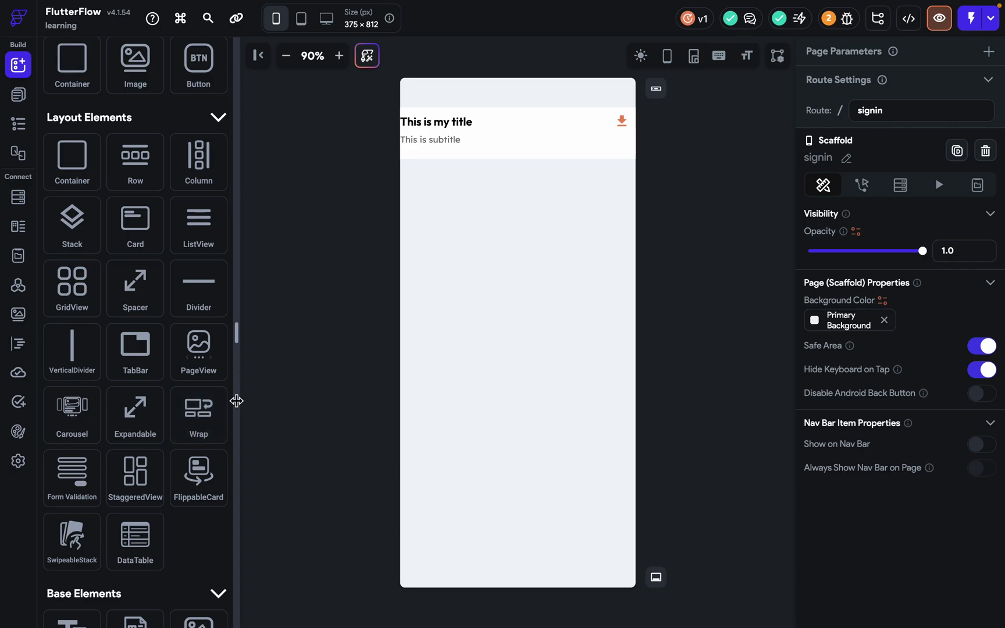
click(621, 155)
key(Delete)
Add a Wrap at the top of the signin page with a Container inside it.
drag(198, 415, 455, 269)
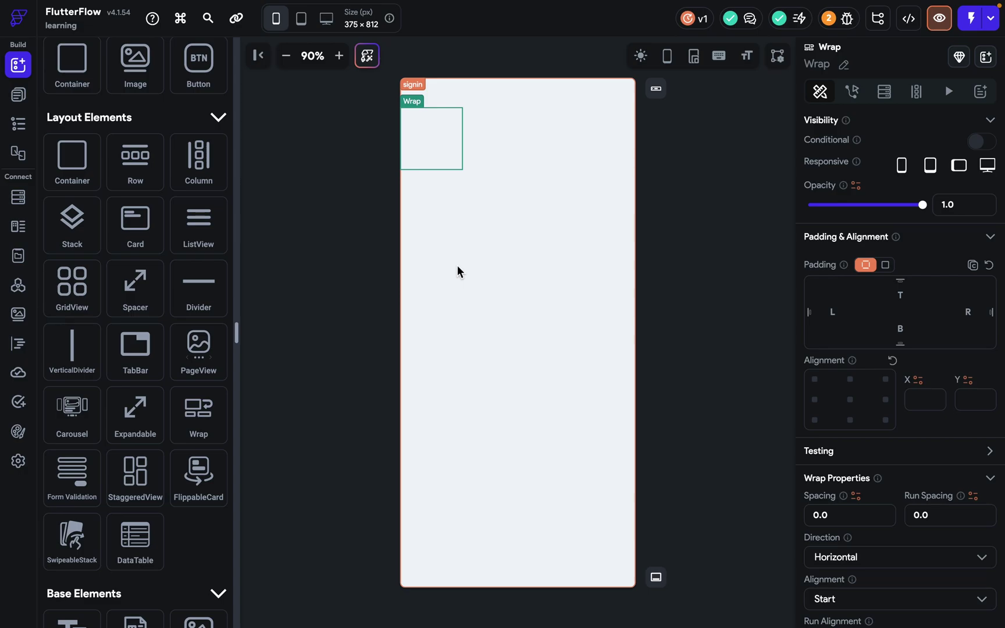
click(413, 137)
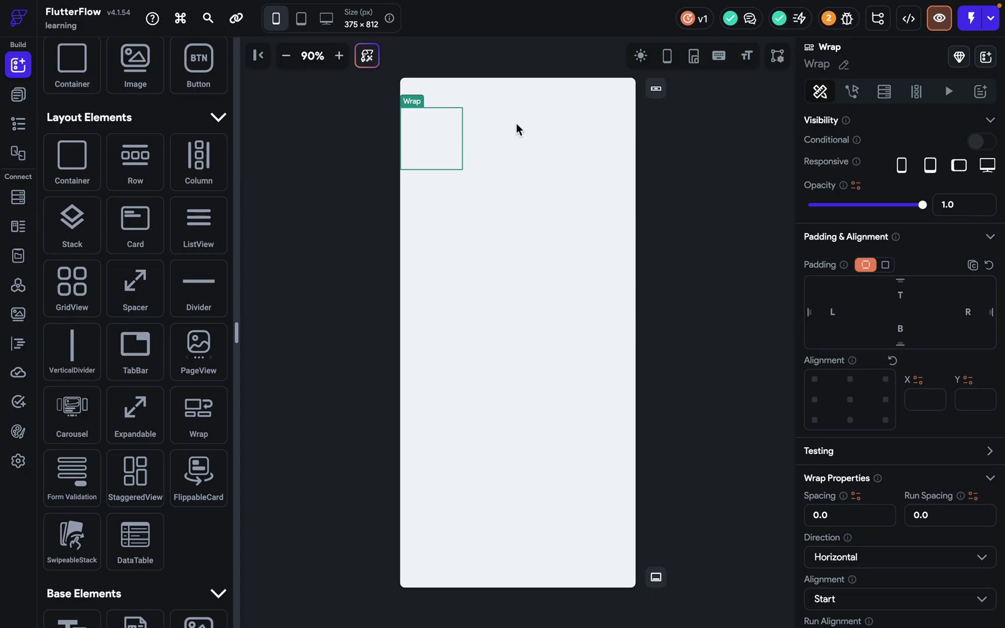
scroll(226, 168, up, 3)
drag(74, 329, 452, 122)
Give the container uniform padding 10 and a green Secondary fill colour.
click(893, 322)
click(949, 340)
text(10)
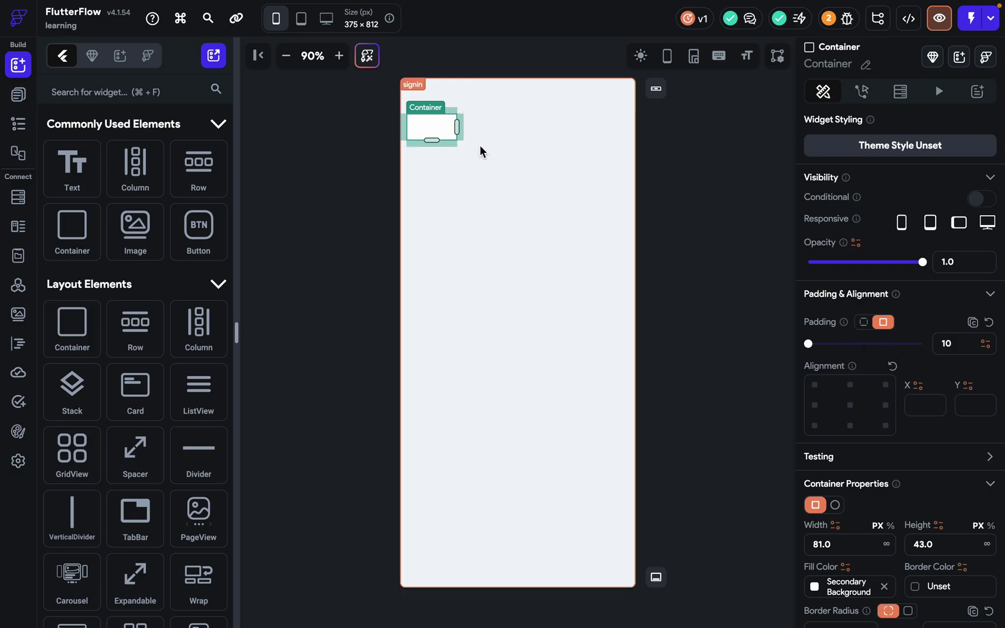
click(463, 135)
click(427, 131)
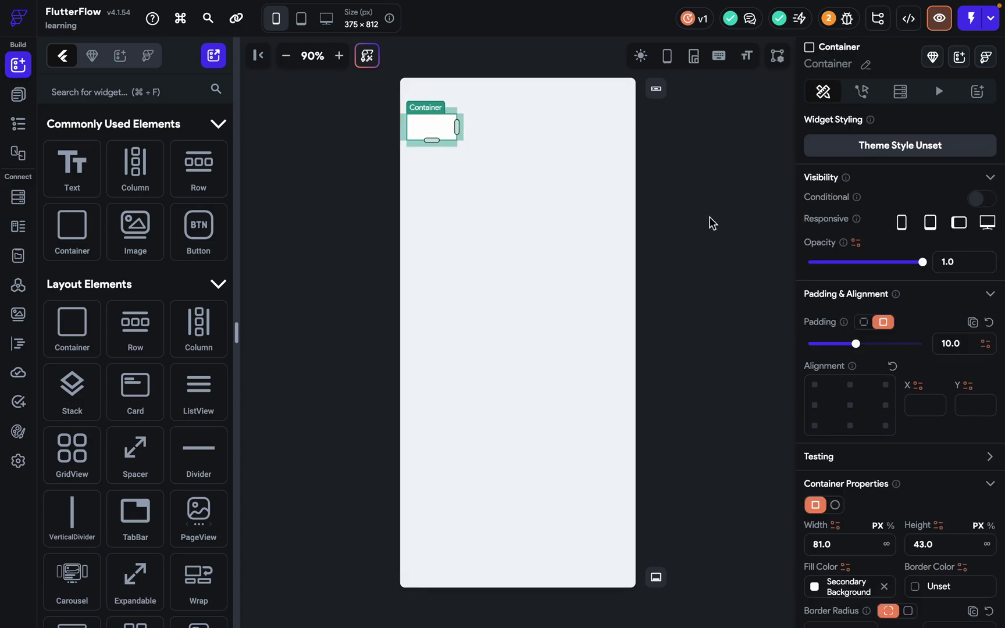
scroll(845, 384, down, 3)
click(815, 414)
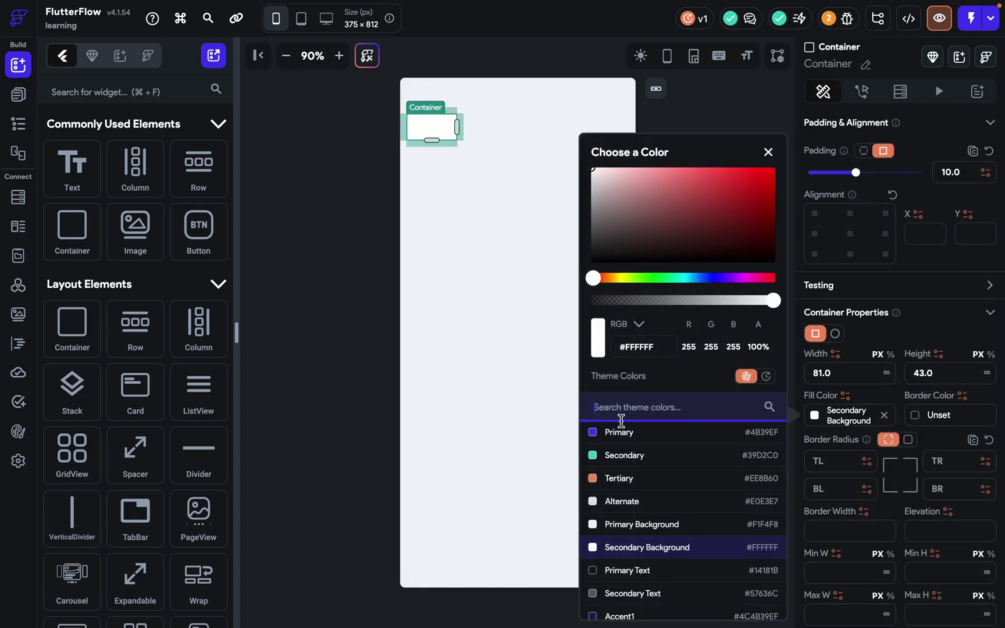
click(605, 454)
click(435, 246)
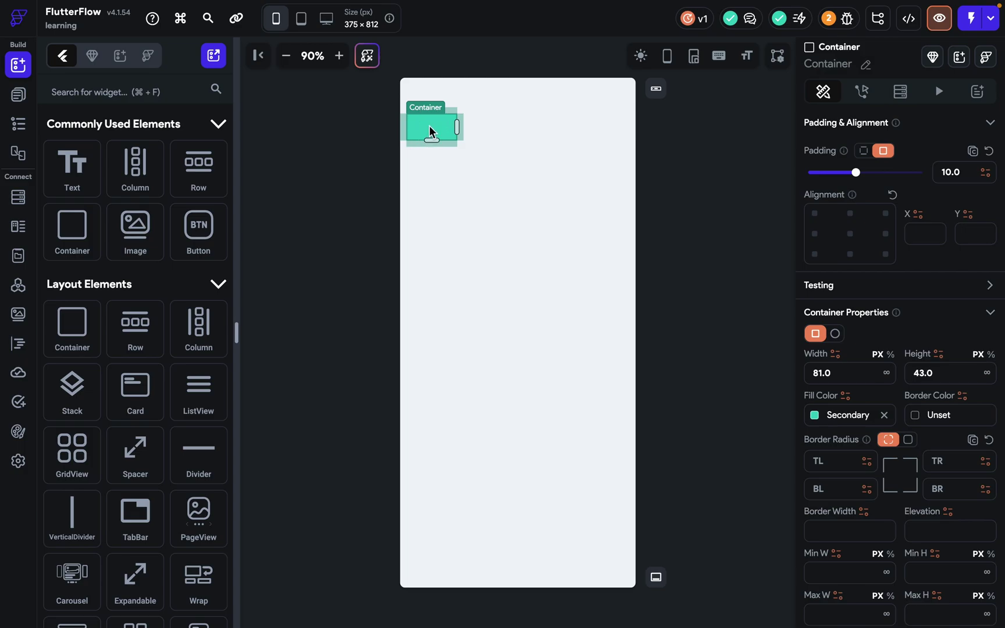
Duplicate the green container into sixteen wrapped containers, inspect the Wrap, then undo them.
key(super+d)
key(super+d)
key(super+d)
key(super+d)
key(super+d)
key(super+d)
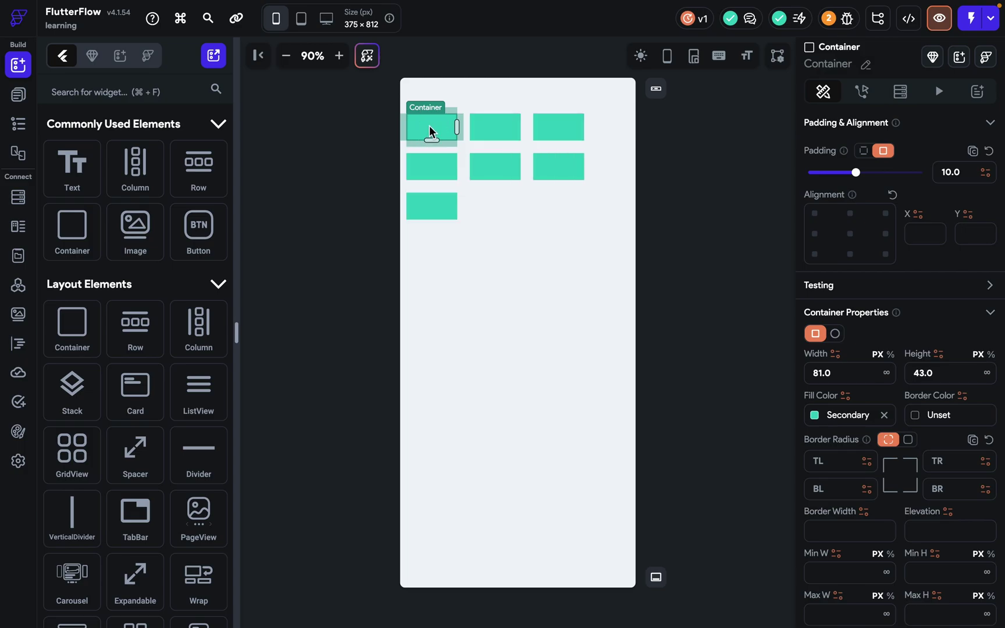
key(super+d)
key(super+d)
key(super+d)
key(super+d)
key(super+d)
key(super+d)
key(super+d)
key(super+d)
key(super+d)
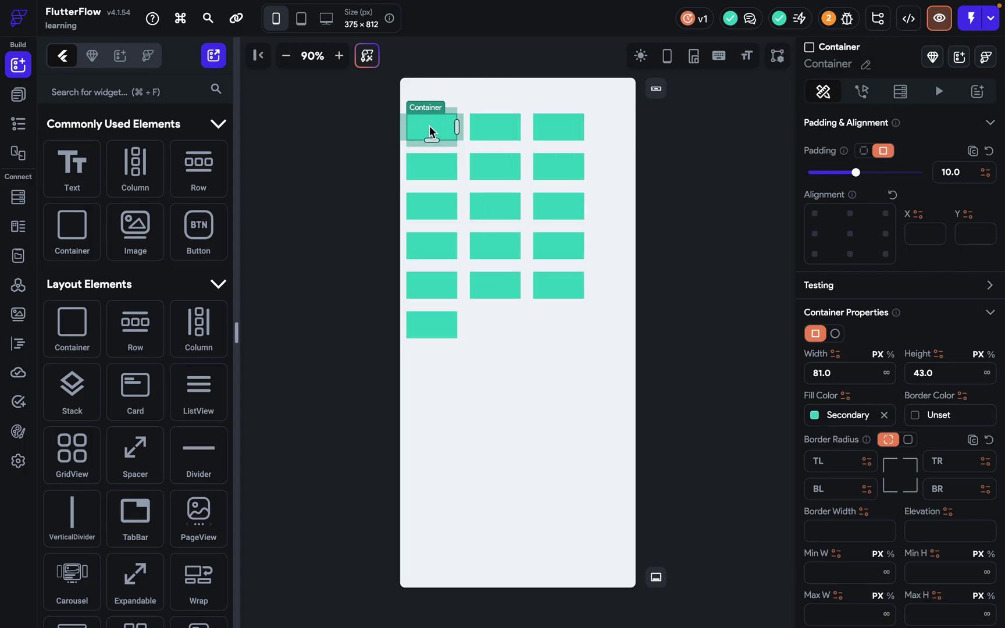
click(555, 146)
scroll(878, 333, down, 1)
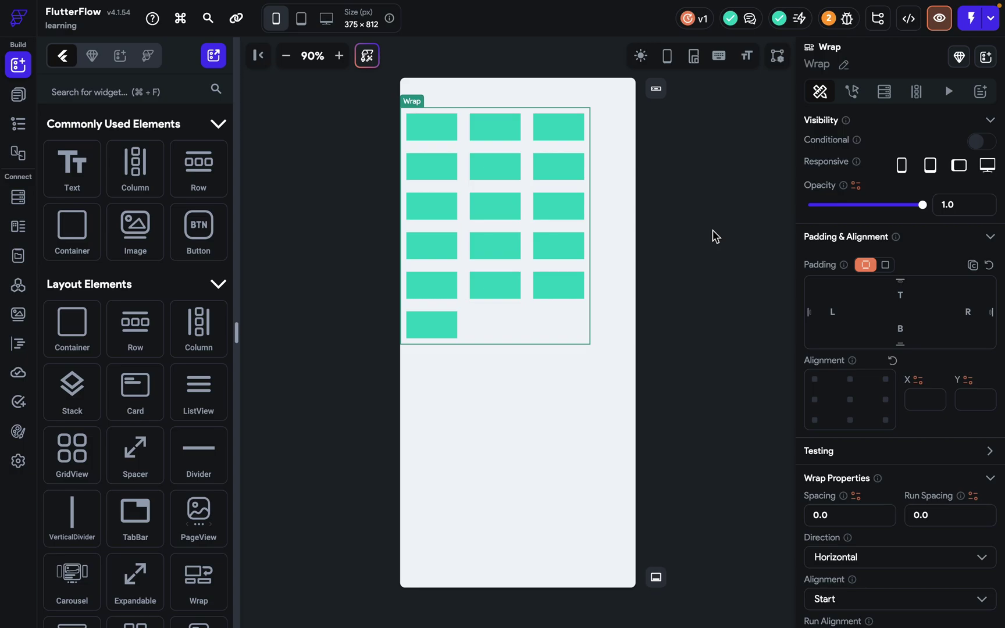
click(428, 136)
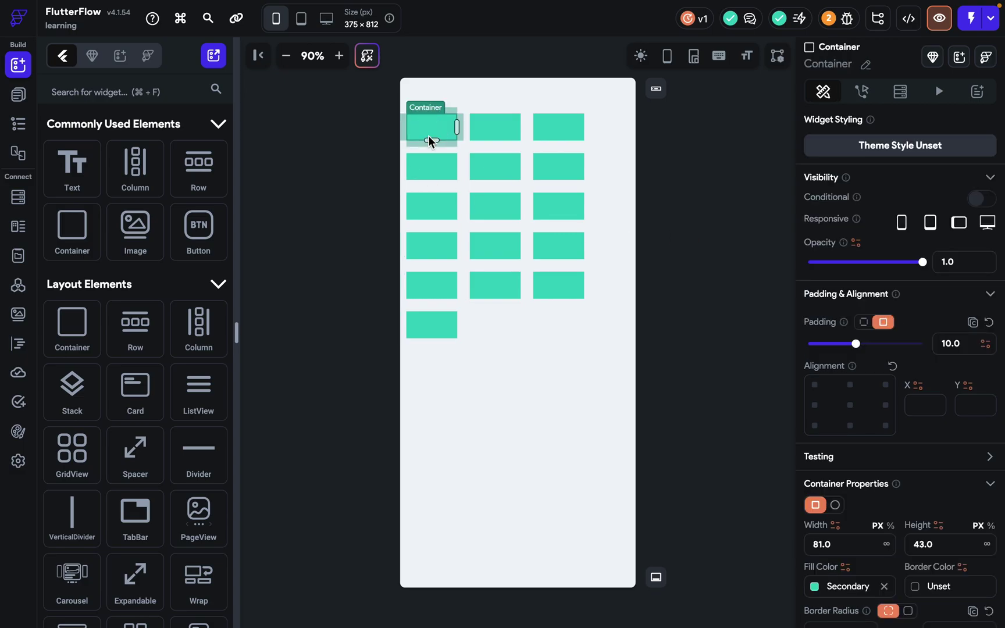
key(super+z)
key(super+z)
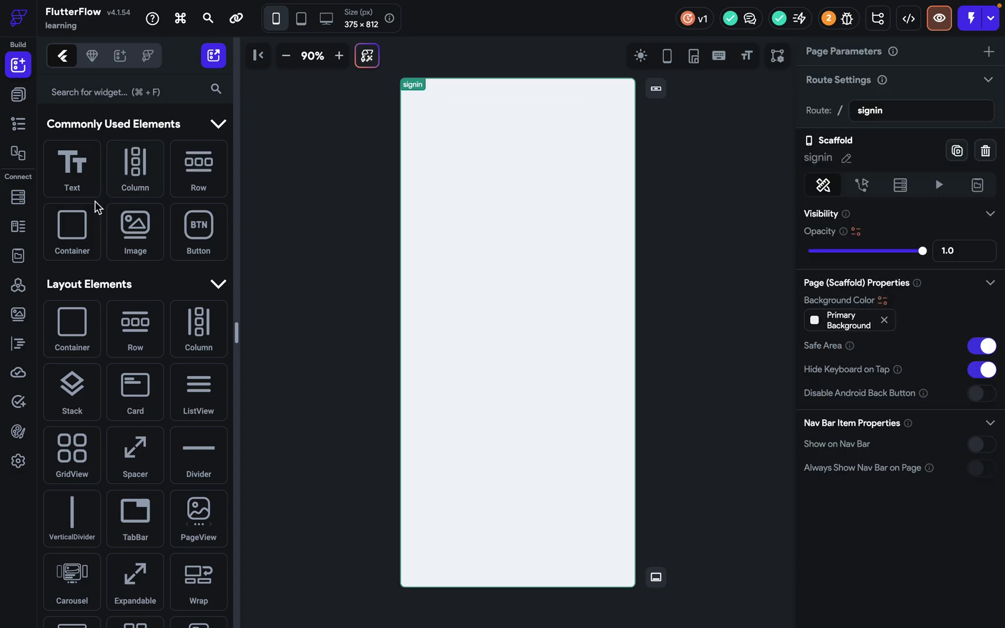
Remove the leftover container and add a fresh Wrap to the signin page.
click(94, 96)
text(wrap)
drag(71, 195, 525, 195)
click(193, 90)
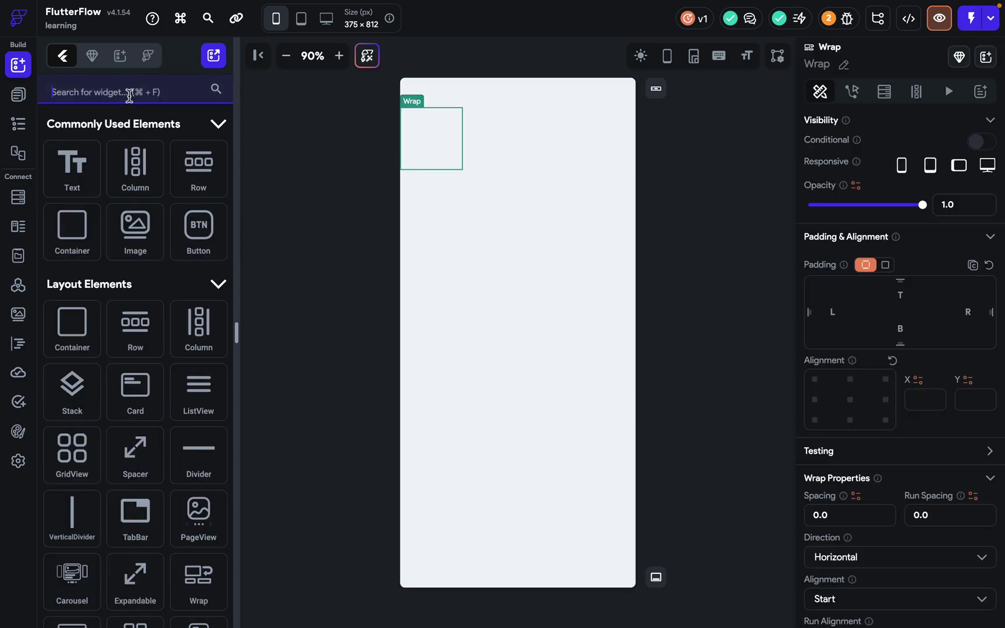
text(c)
key(BackSpace)
Place a Container in the Wrap, fill it with Primary and shrink its height.
drag(72, 229, 432, 151)
scroll(828, 526, down, 3)
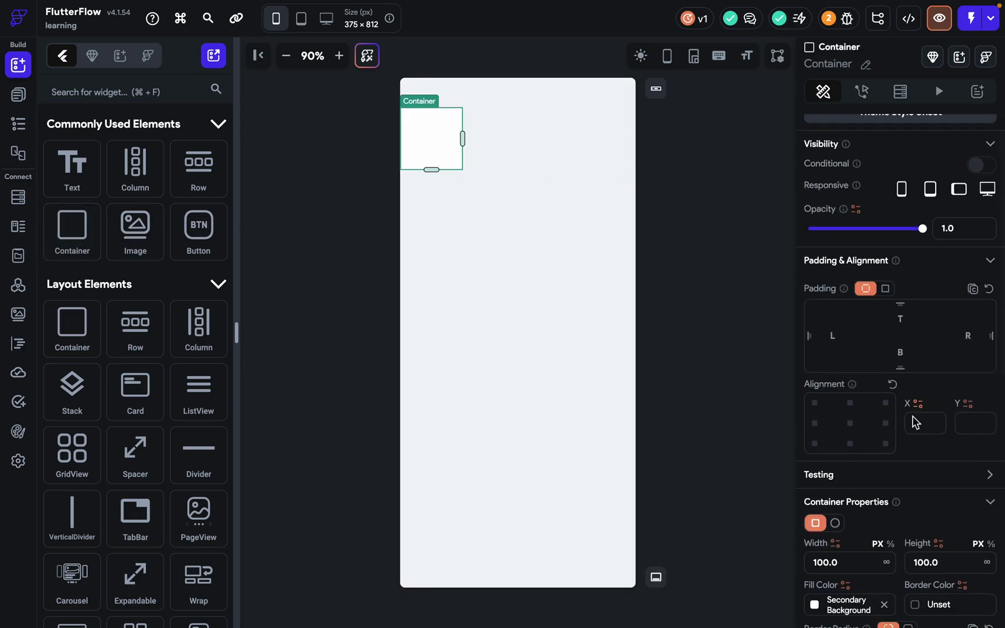
click(828, 525)
click(620, 431)
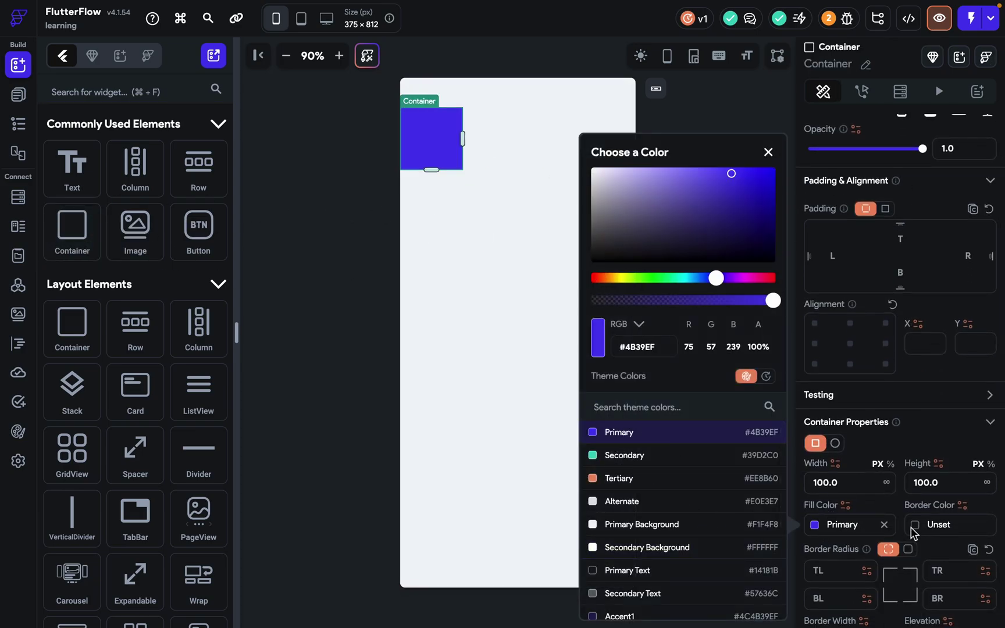
drag(431, 170, 427, 139)
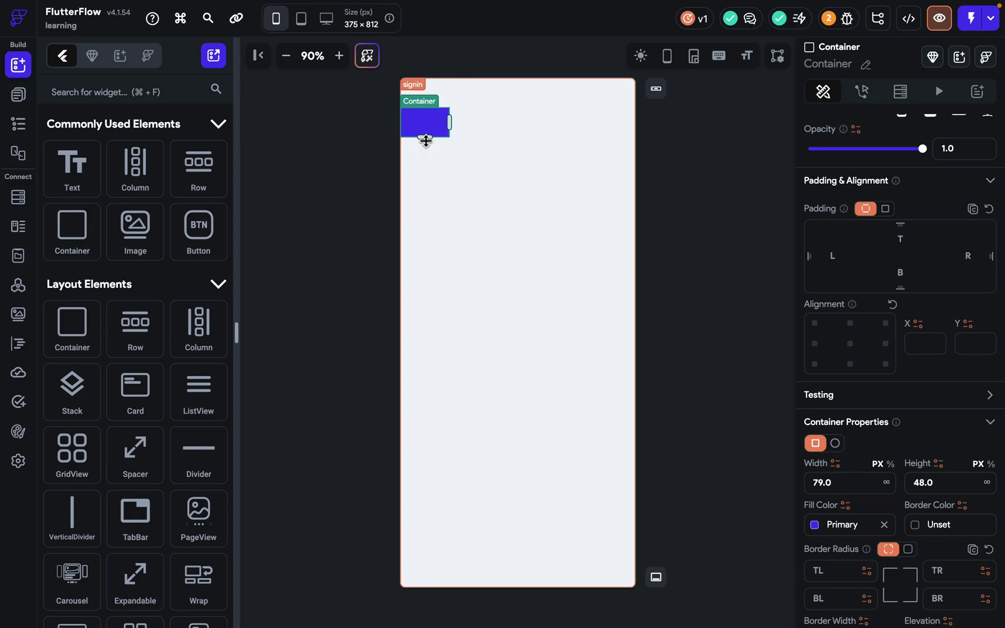
Give the container uniform padding 10, widen it to about 116 px, and add a Hello World text.
click(884, 209)
click(973, 240)
text(10)
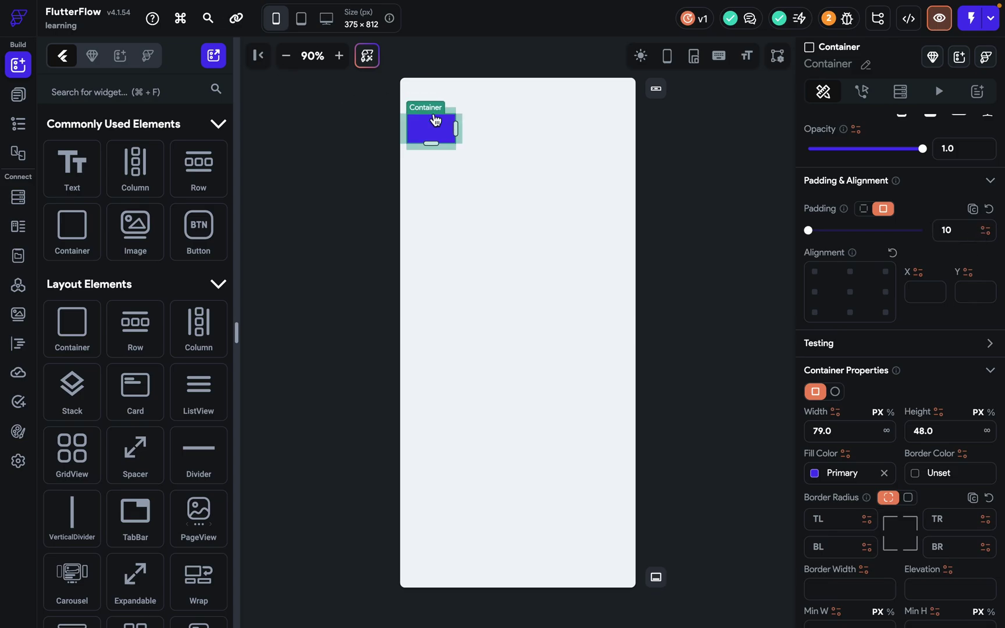
drag(459, 126, 479, 126)
drag(74, 165, 435, 139)
Centre the text and change it from Hello World to 'Music Taste'.
click(850, 395)
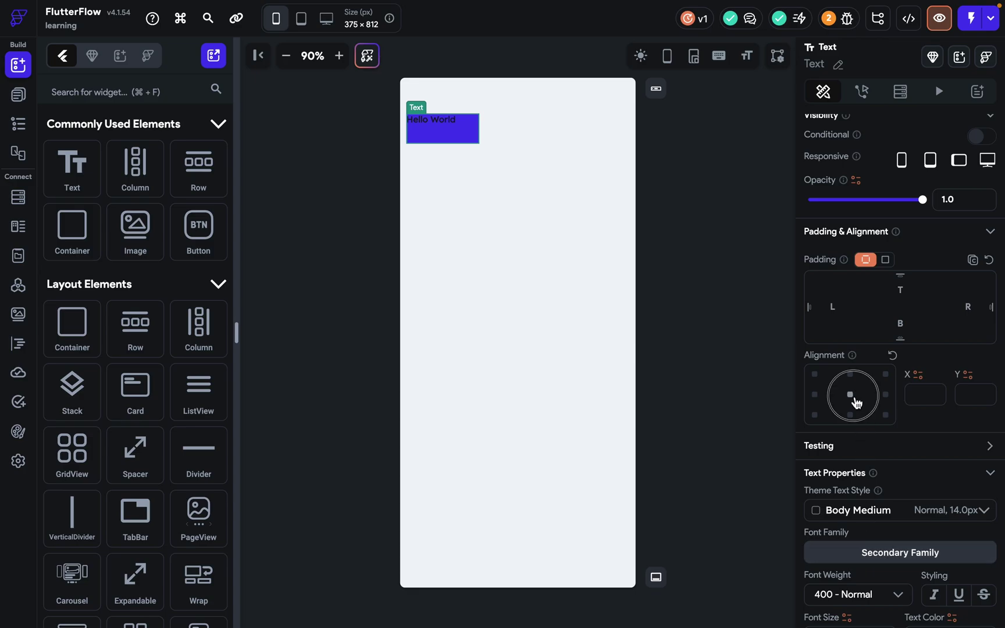
scroll(853, 413, down, 4)
scroll(850, 330, up, 6)
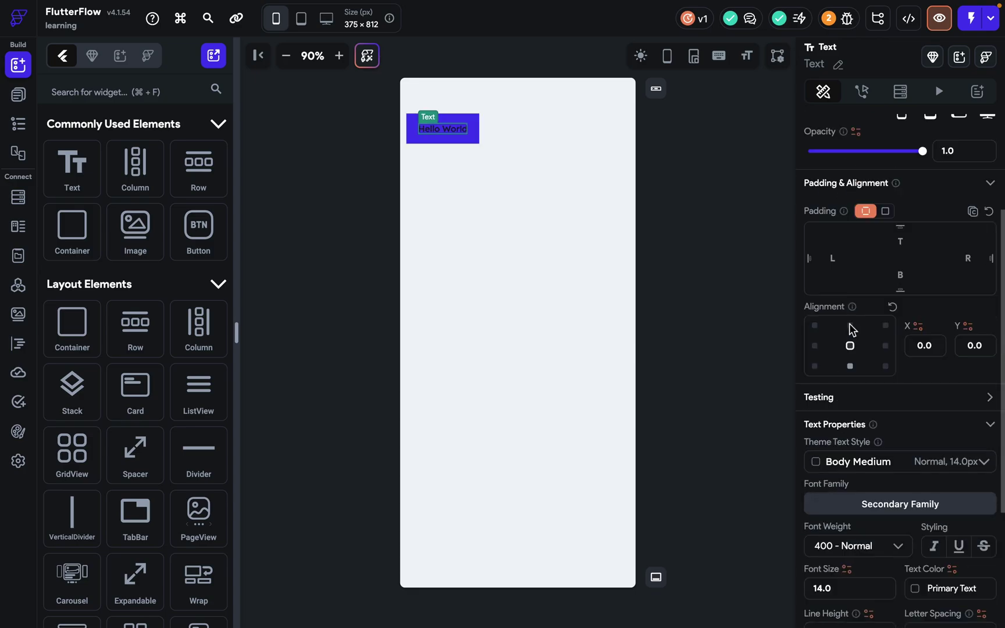
triple_click(837, 193)
text(Music T)
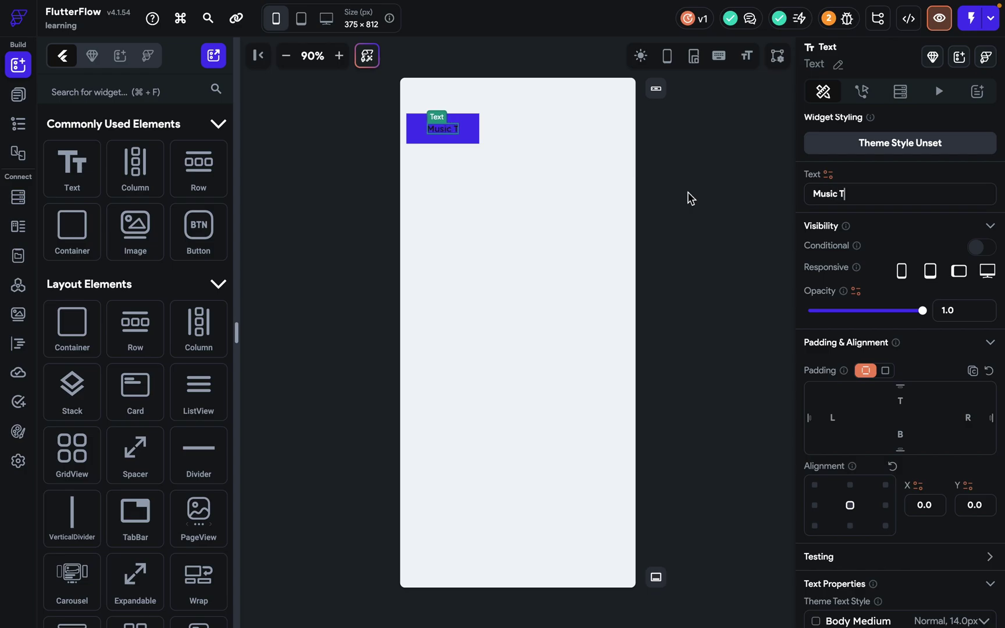
text(aste)
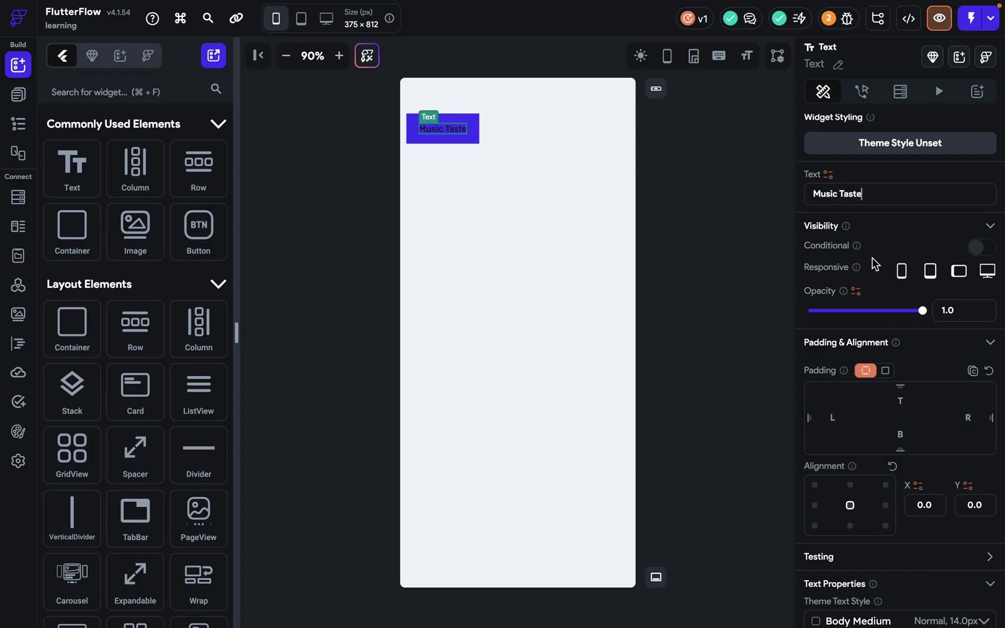
Colour the Music Taste text with Primary Background.
scroll(872, 259, down, 4)
scroll(872, 259, down, 3)
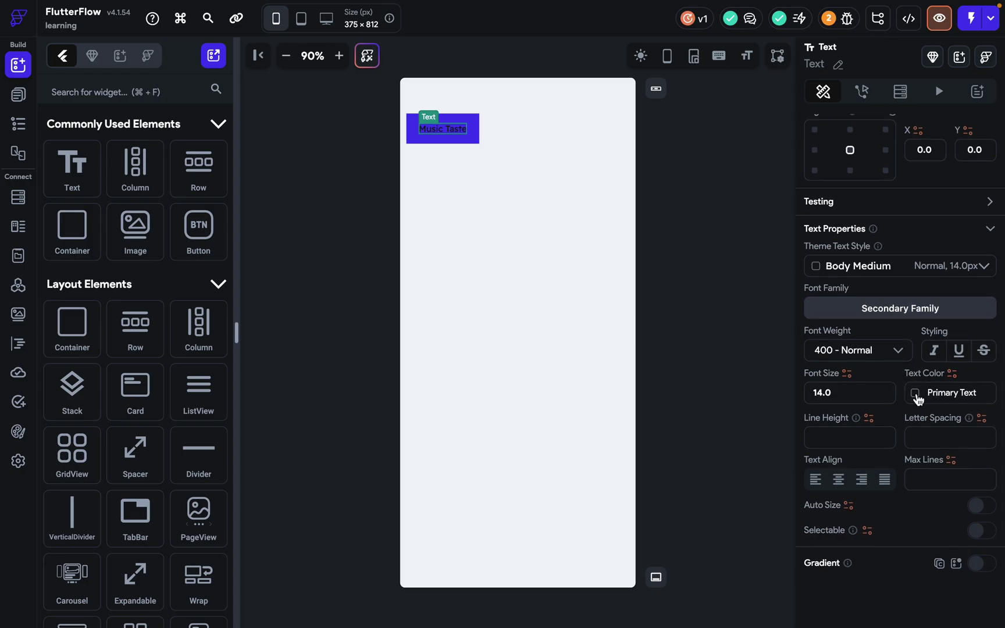
click(915, 394)
click(756, 524)
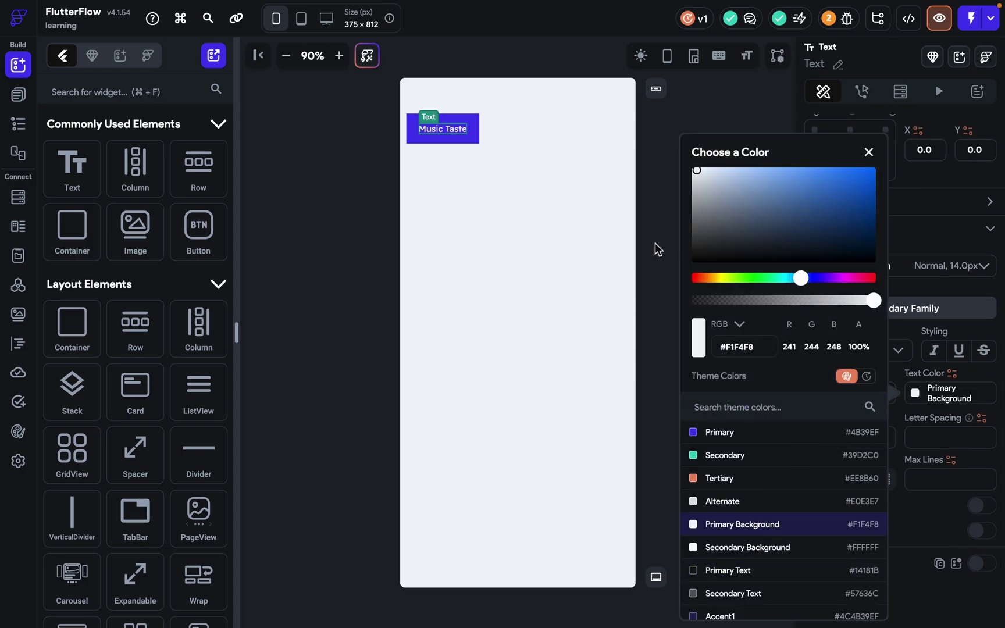
click(627, 237)
Round the container's corners with a uniform border radius of 10.
click(471, 136)
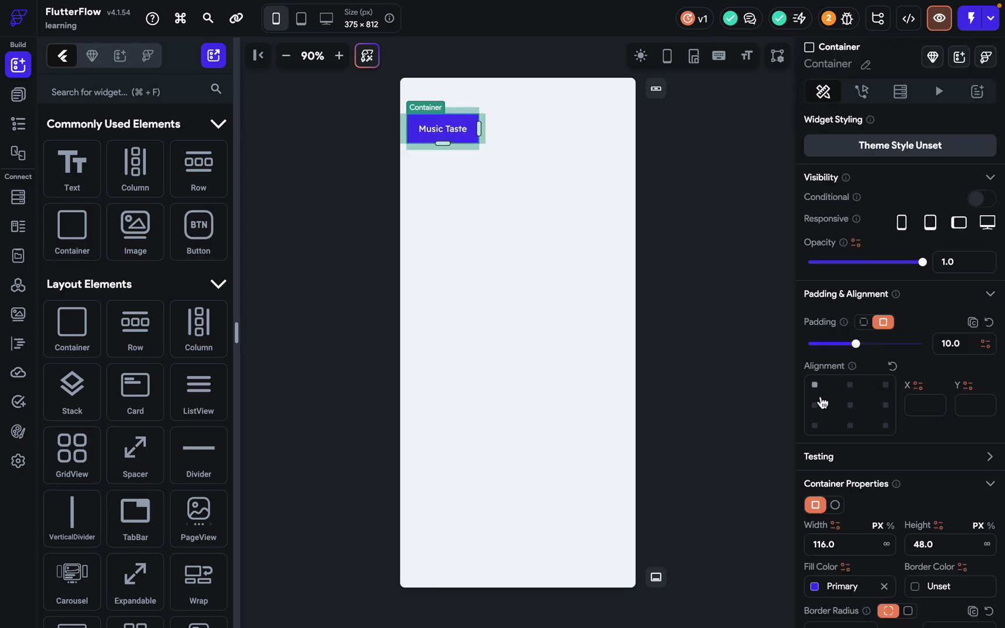
scroll(893, 462, down, 3)
click(908, 448)
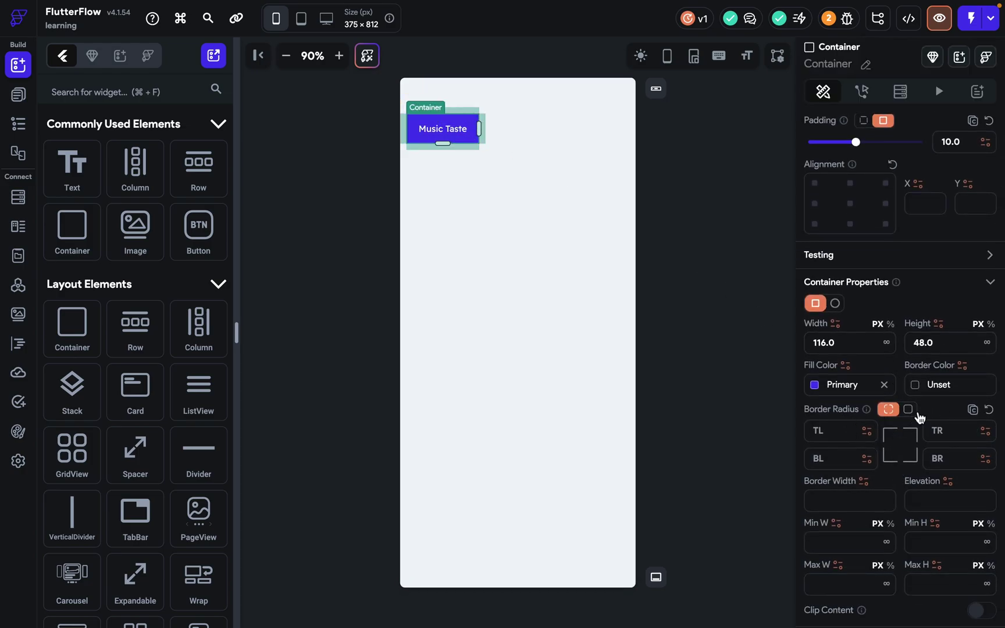
click(942, 434)
text(10)
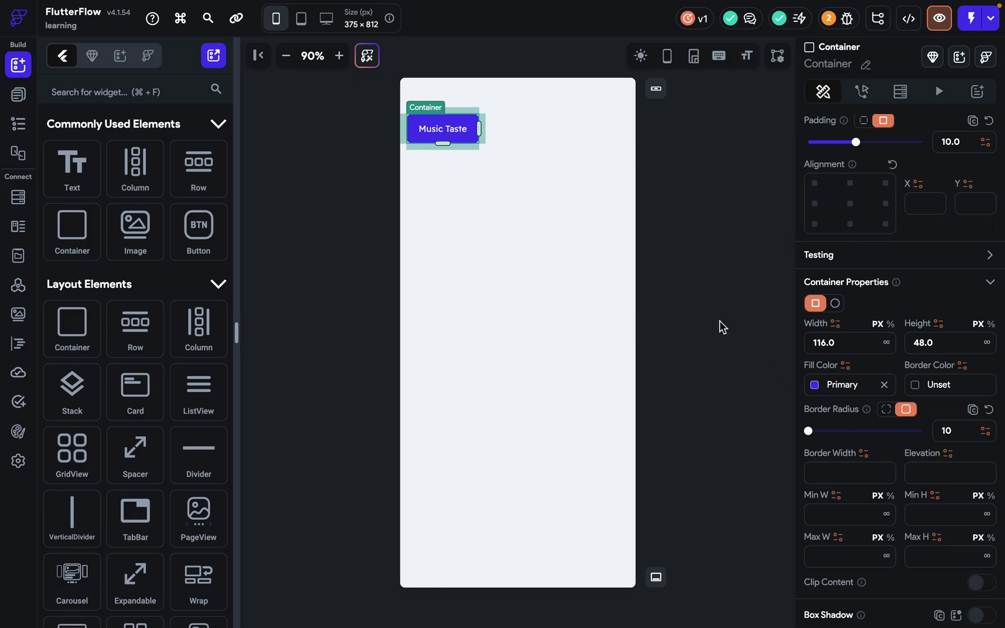
click(719, 320)
click(479, 137)
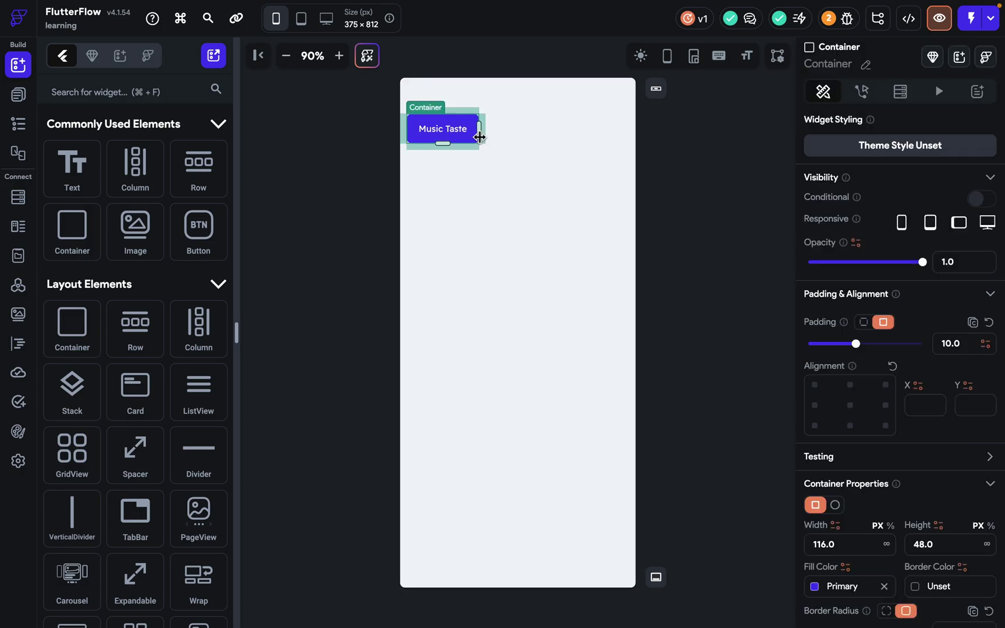
Duplicate the Music Taste container into ten buttons and centre-align the Wrap.
key(super+d)
key(super+d)
key(super+d)
key(super+d)
key(super+d)
key(super+d)
key(super+d)
key(super+d)
key(super+d)
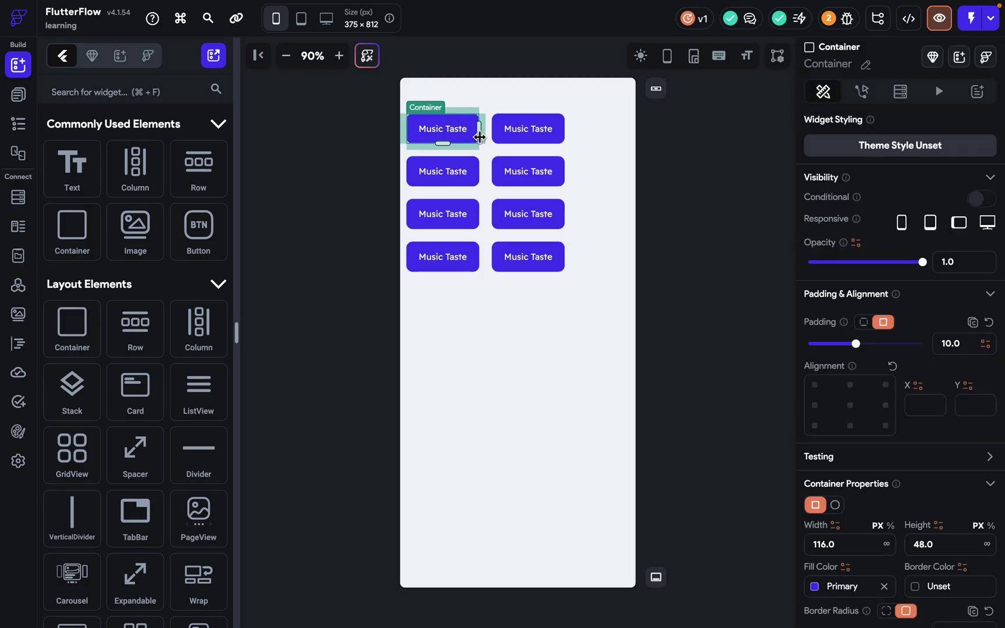
click(531, 153)
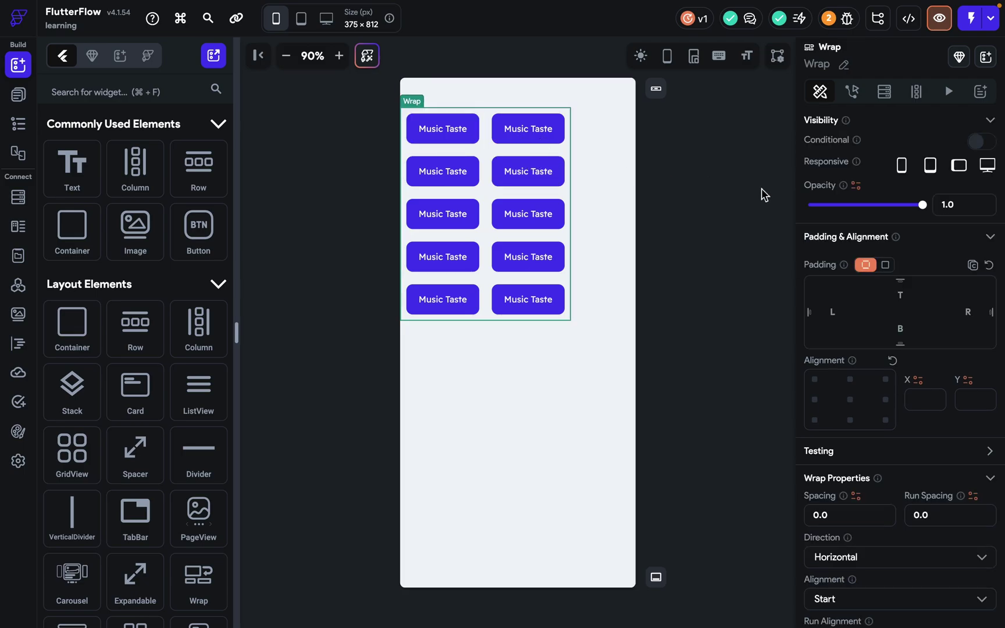
click(849, 399)
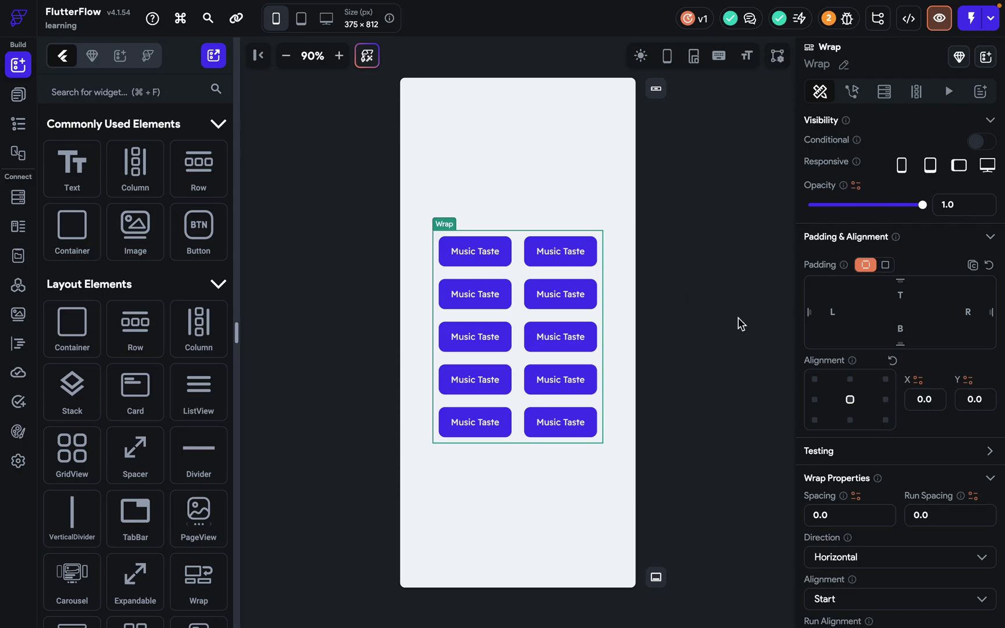
scroll(858, 369, down, 4)
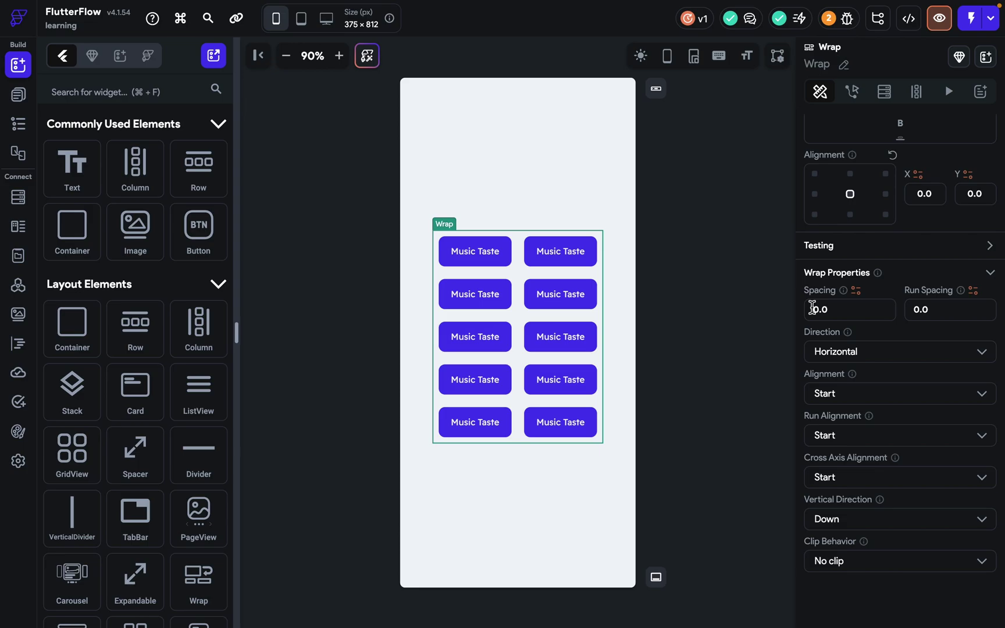
Set the Wrap's Spacing to 10 and Run Spacing to 20.
click(812, 309)
text(1)
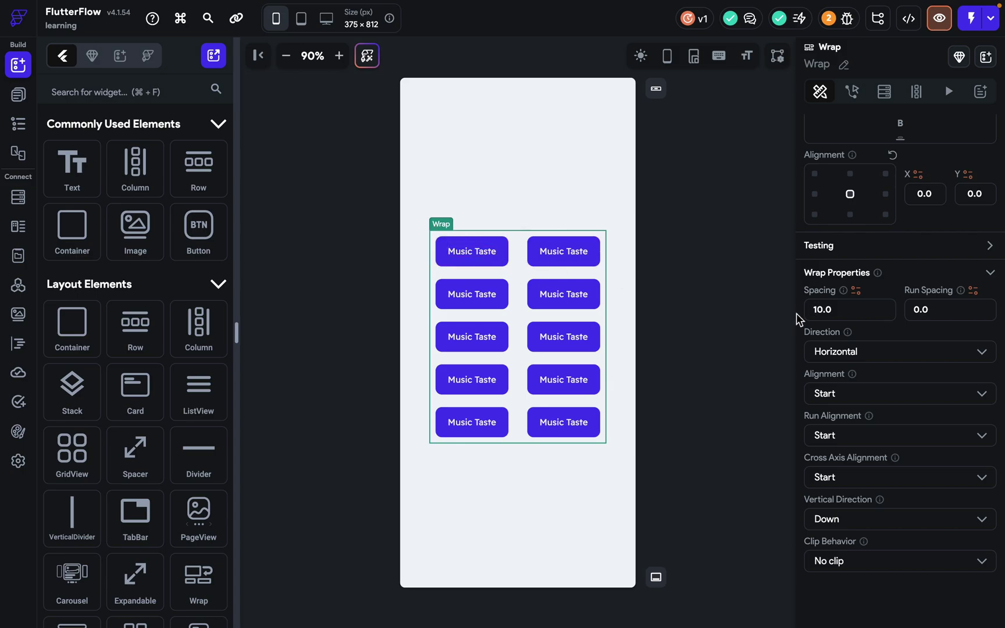
key(BackSpace)
text(1)
click(911, 313)
text(2)
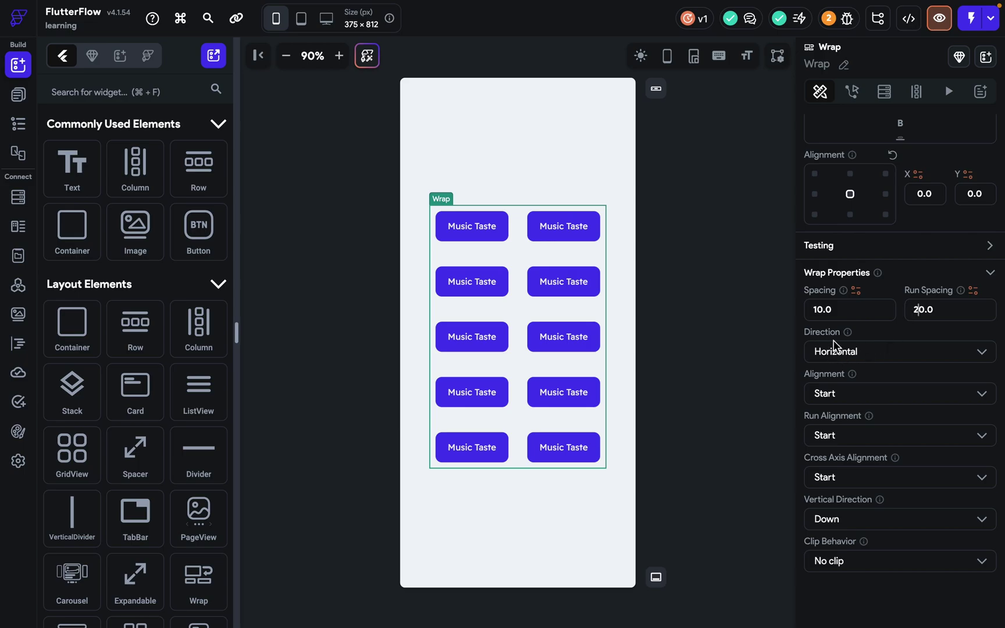
click(834, 357)
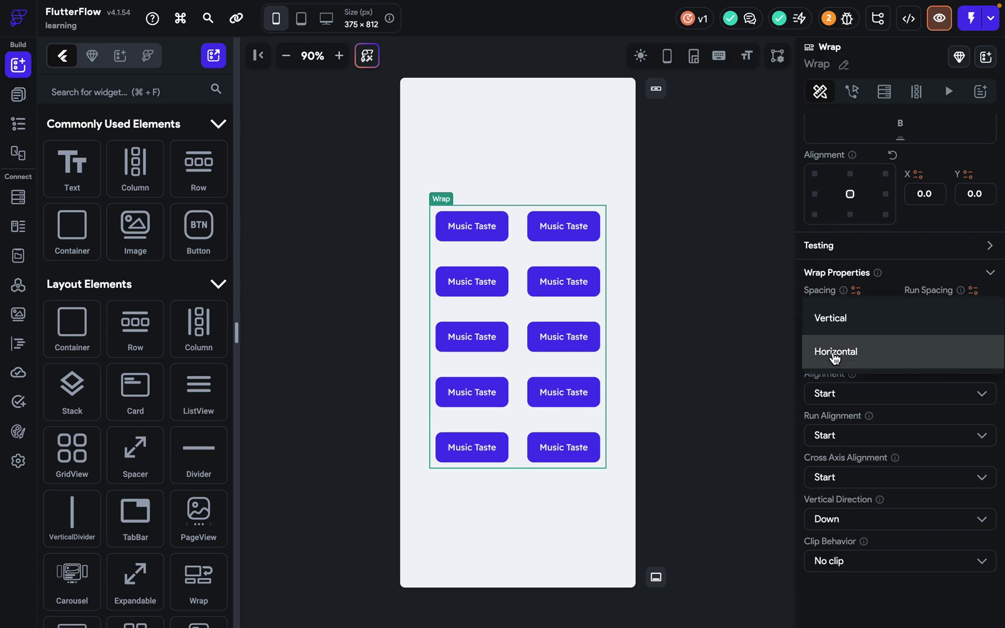
click(835, 326)
click(833, 309)
key(BackSpace)
key(BackSpace)
key(BackSpace)
key(BackSpace)
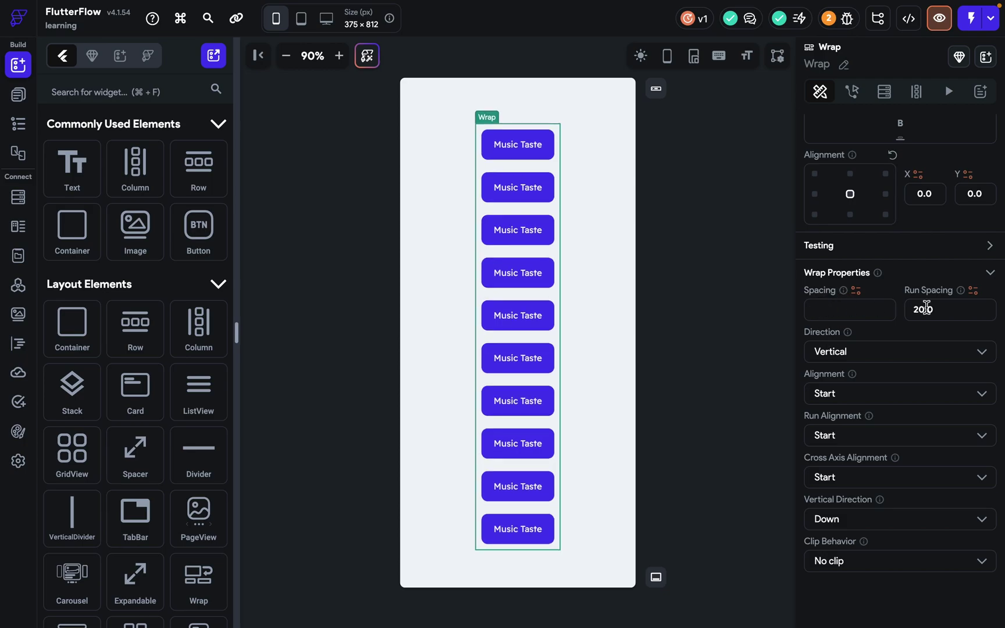
key(BackSpace)
key(BackSpace)
key(BackSpace)
key(BackSpace)
click(859, 310)
text(10)
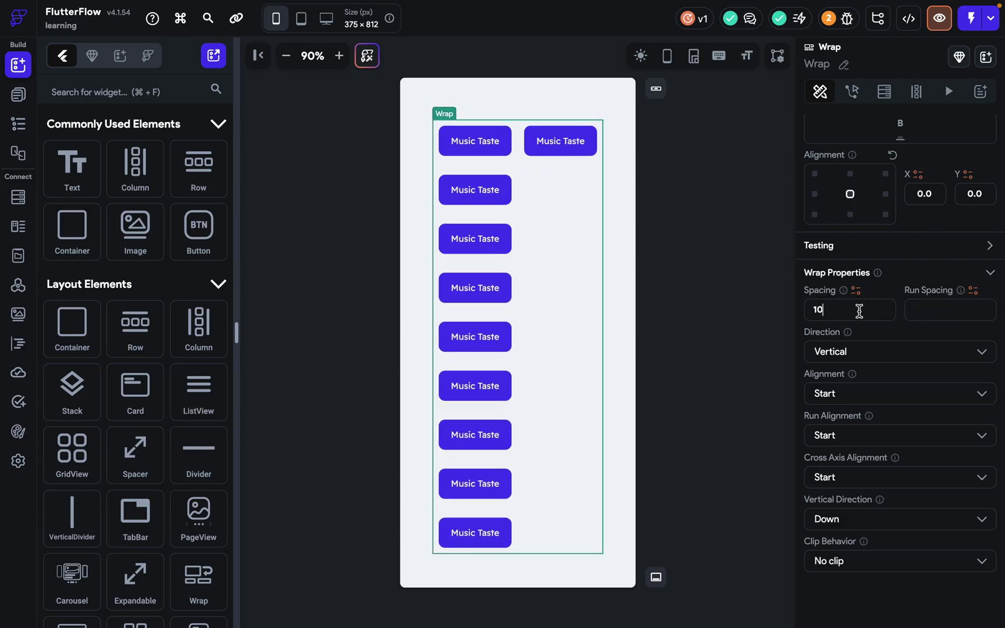
click(927, 310)
text(20)
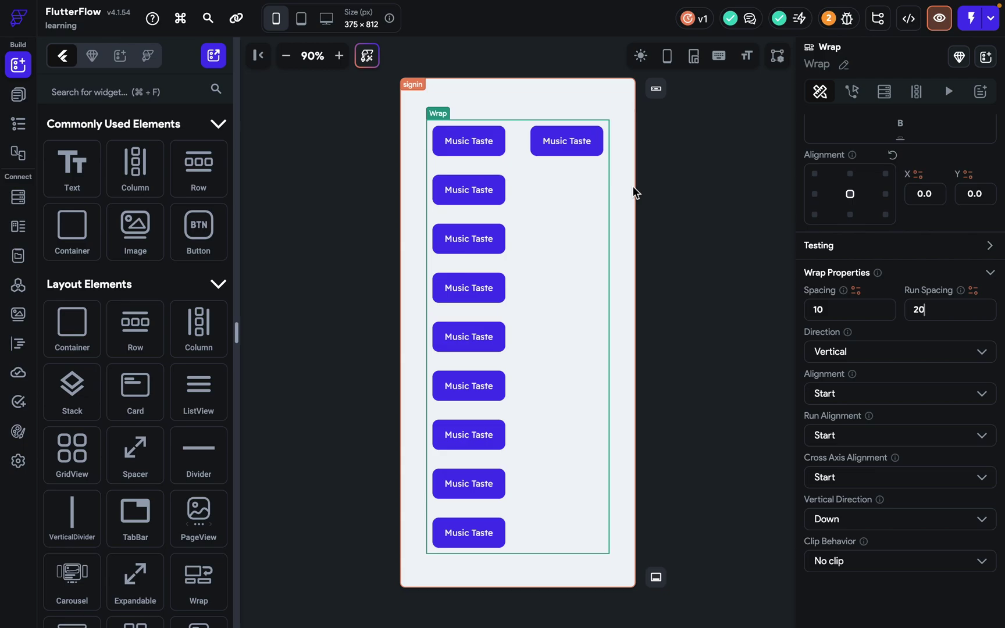
click(836, 356)
click(843, 388)
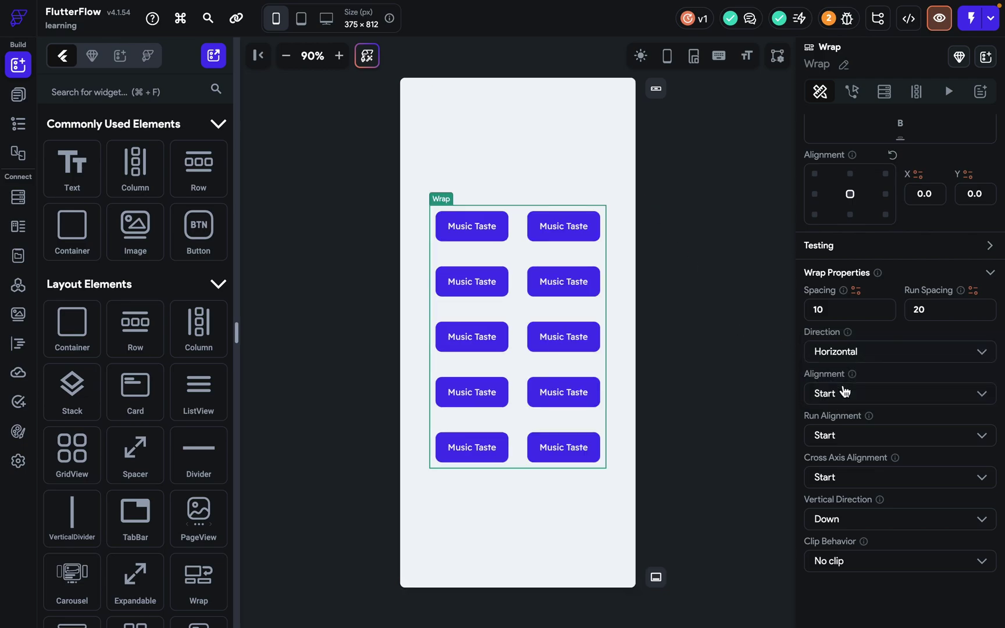
double_click(817, 310)
key(BackSpace)
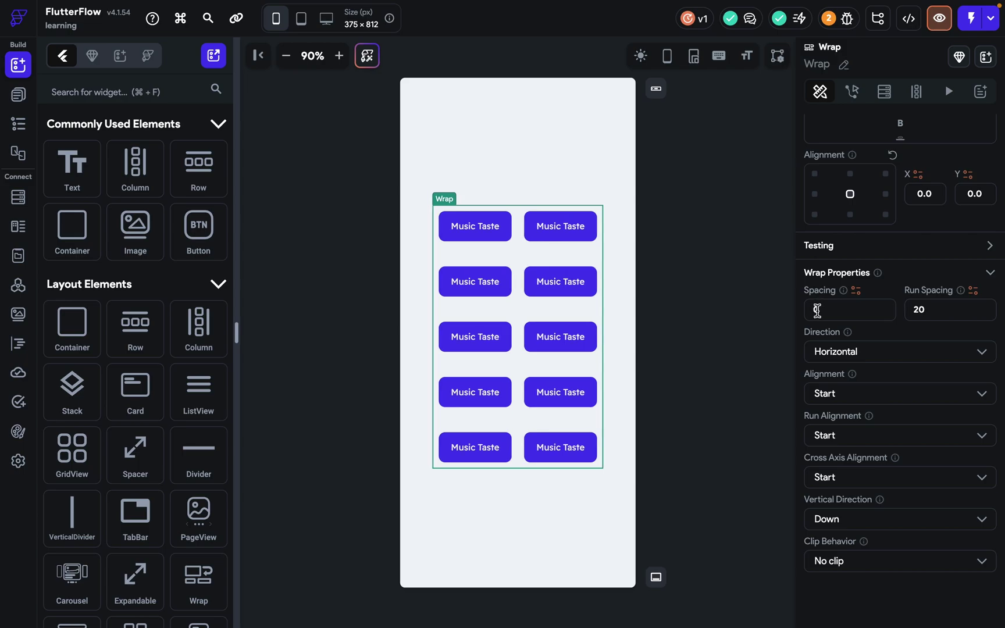
text(10)
key(Tab)
key(BackSpace)
text(2)
Try Vertical direction on the Wrap, then set it back to Horizontal for two columns.
click(896, 357)
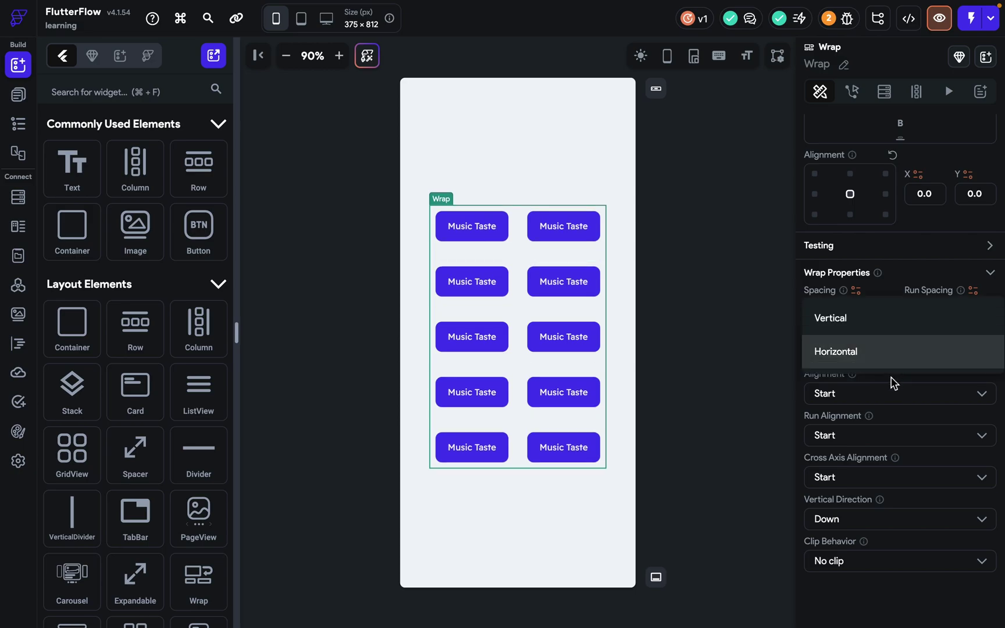
click(872, 327)
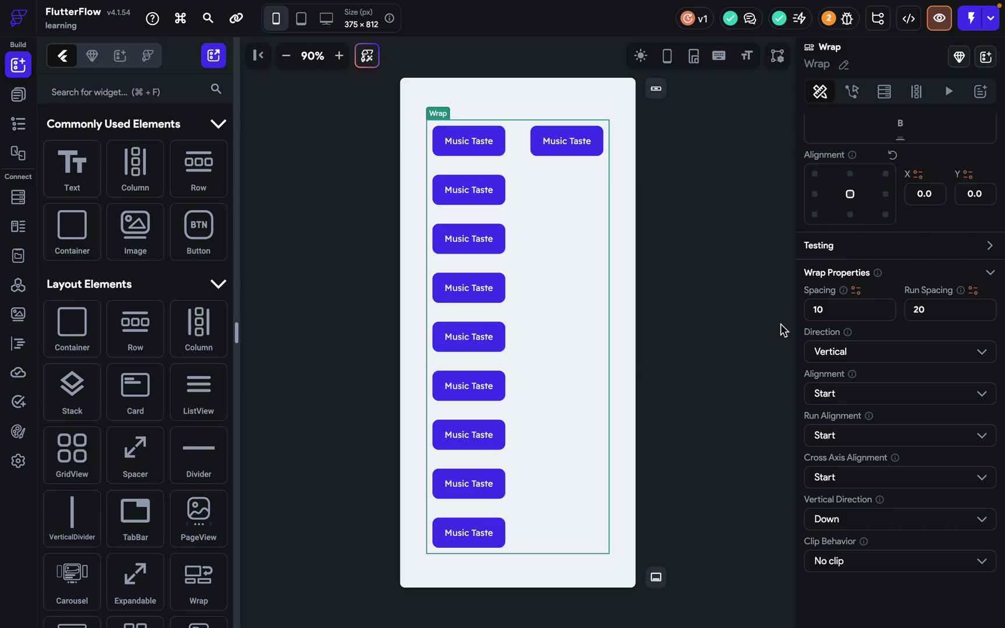
drag(825, 310, 777, 313)
drag(939, 307, 861, 314)
click(863, 351)
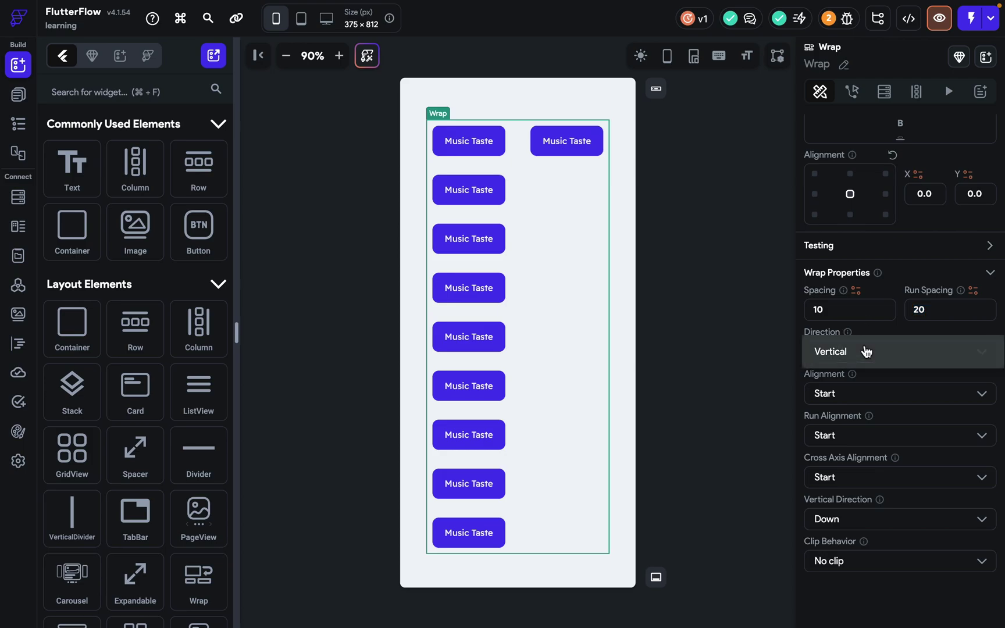
click(853, 386)
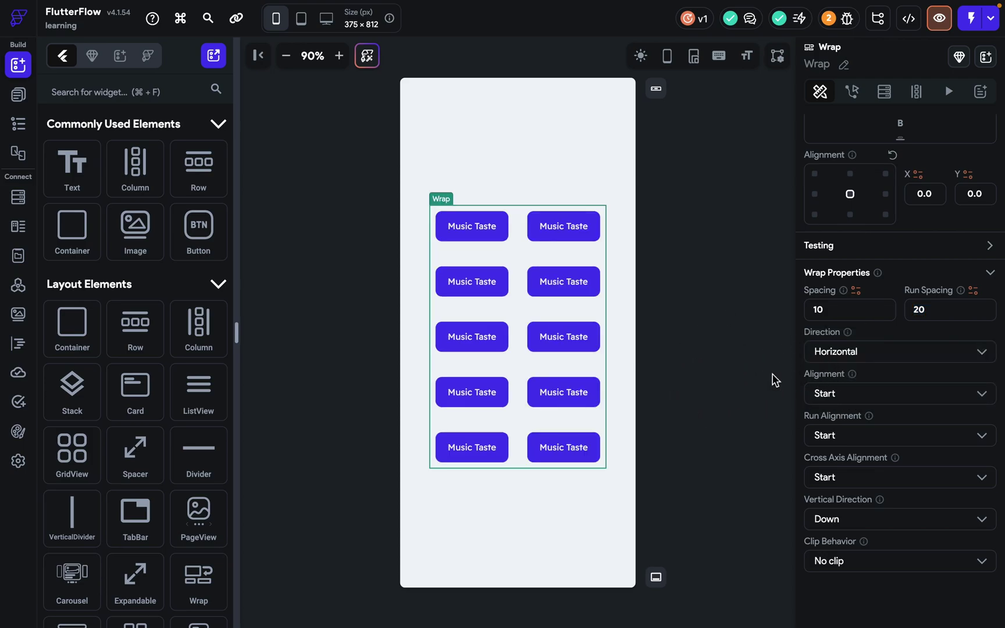
Centre the Wrap's alignment and delete two Music Taste buttons, leaving eight.
click(820, 404)
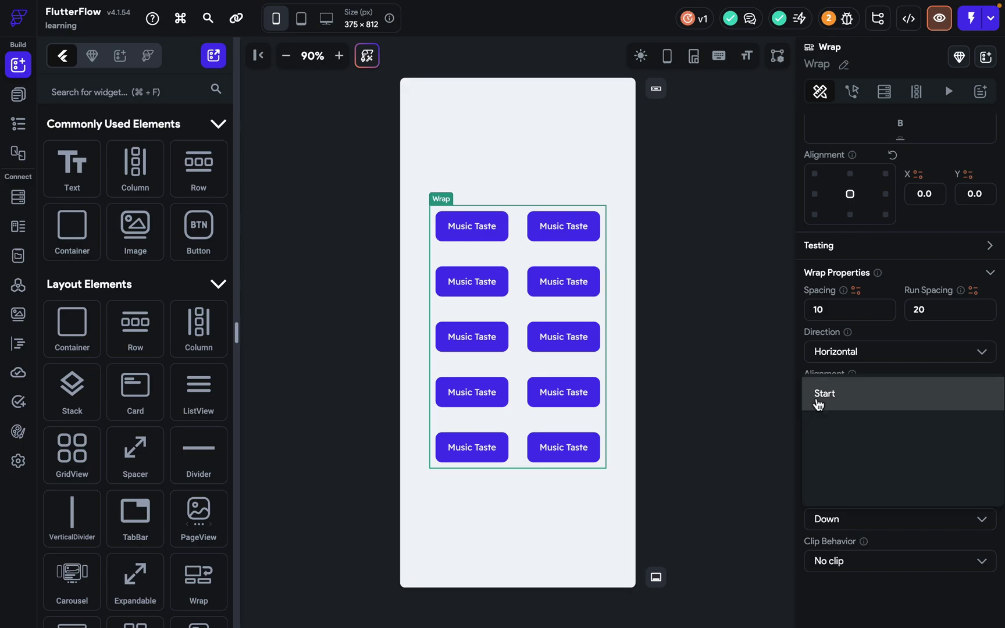
click(849, 436)
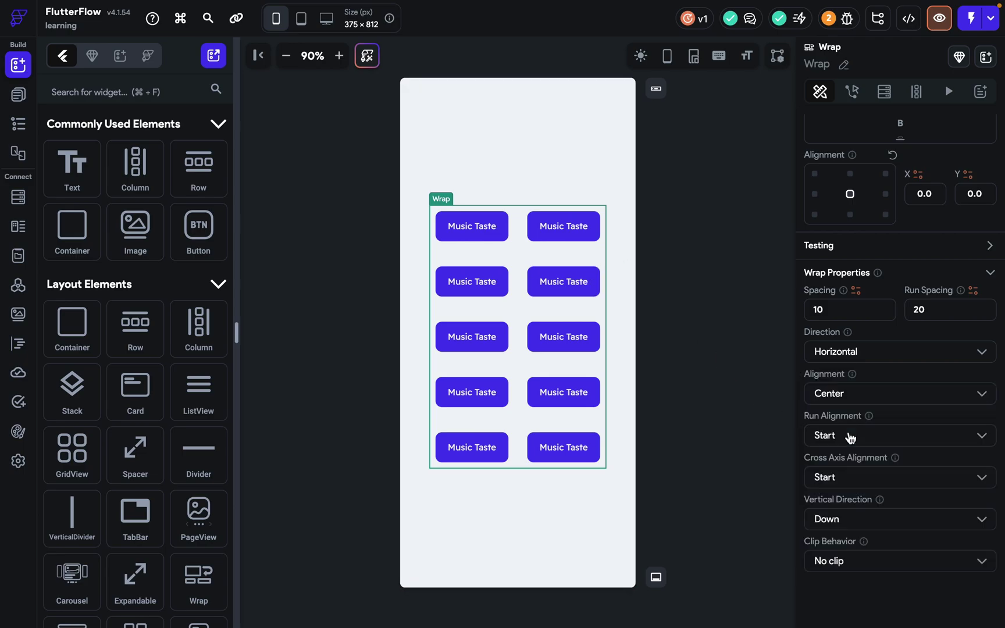
click(578, 281)
click(599, 293)
key(BackSpace)
click(599, 292)
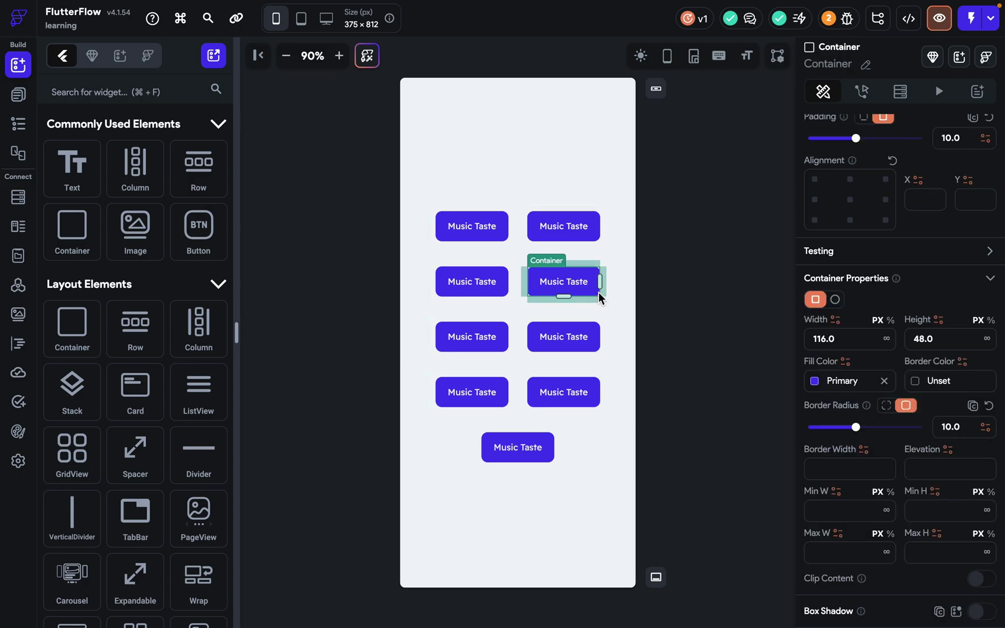
key(BackSpace)
Experiment with Vertical direction and End/Center alignment, then return the Wrap to Horizontal.
click(860, 357)
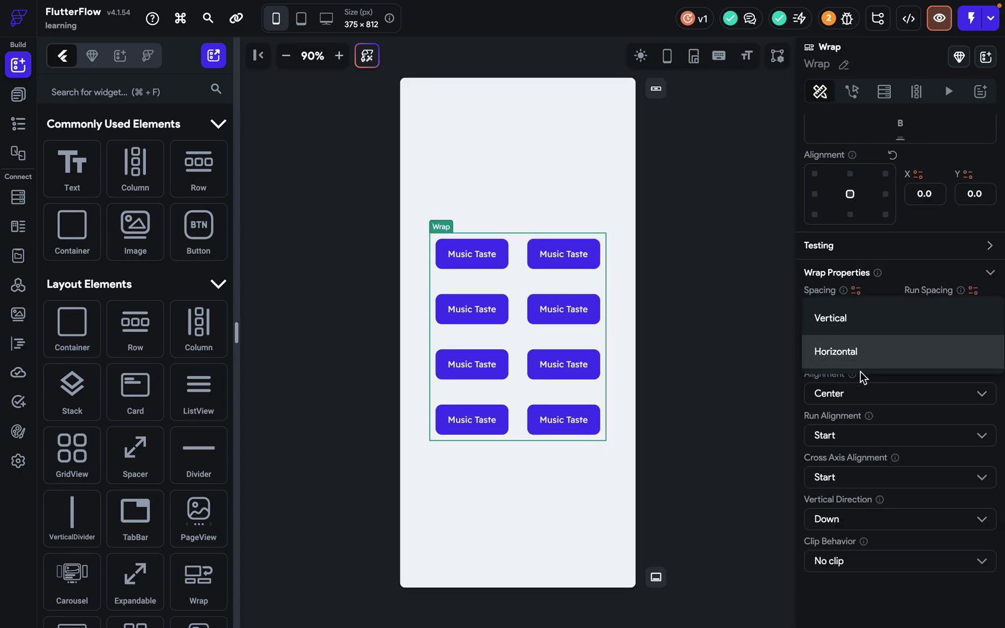
click(851, 314)
click(859, 391)
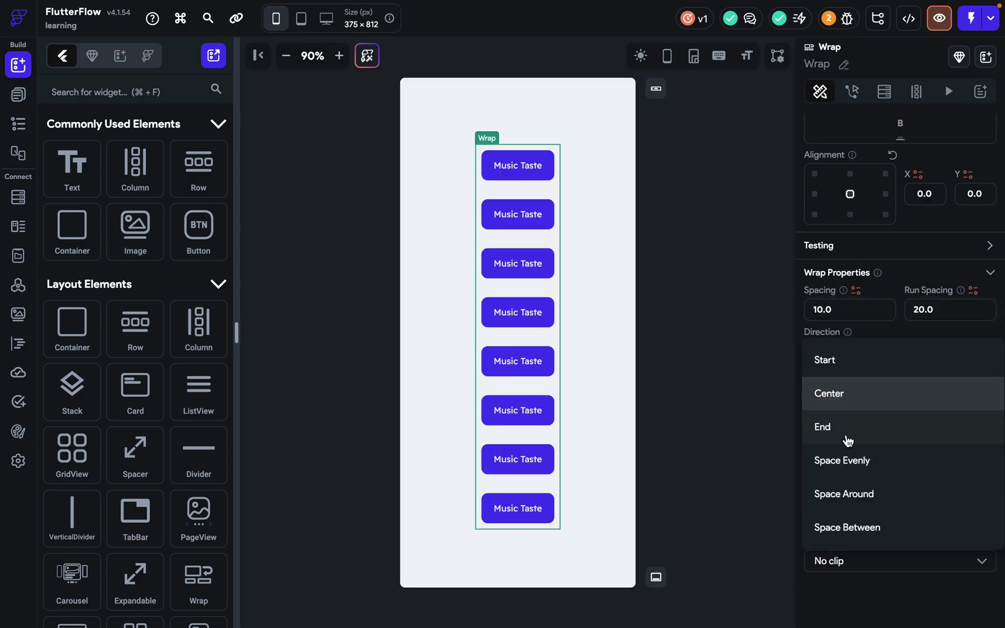
click(848, 427)
click(855, 392)
click(857, 360)
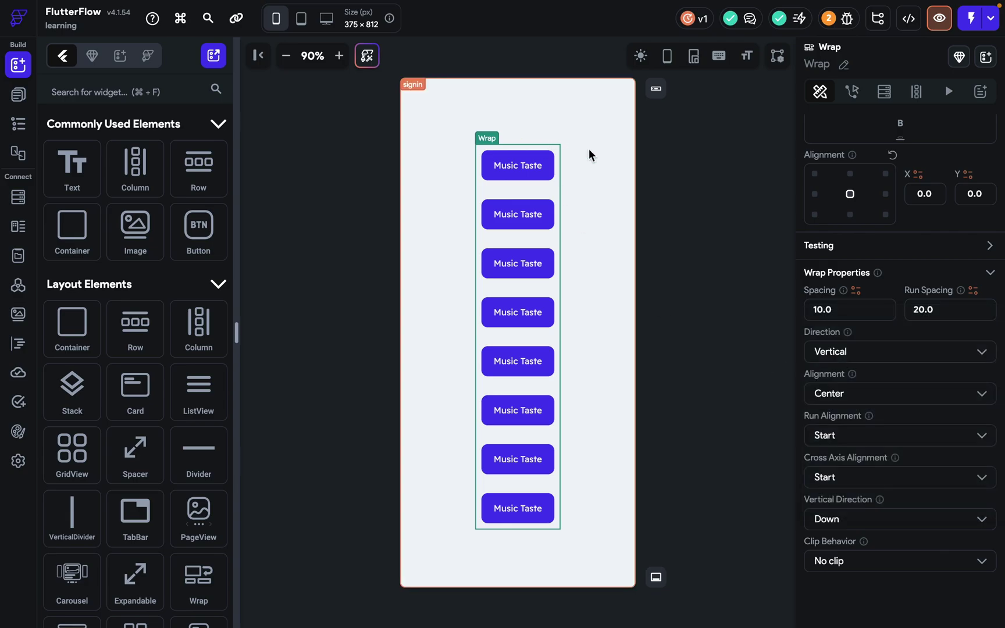
click(841, 353)
click(834, 386)
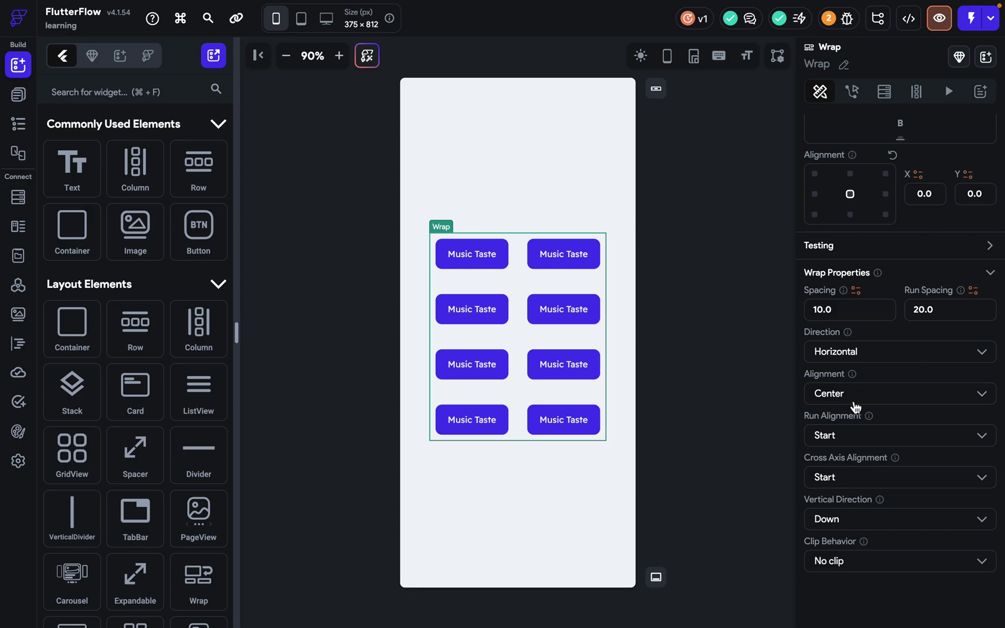
Set the Wrap's remaining alignment and Cross Axis Alignment to Center.
mouse_move(853, 375)
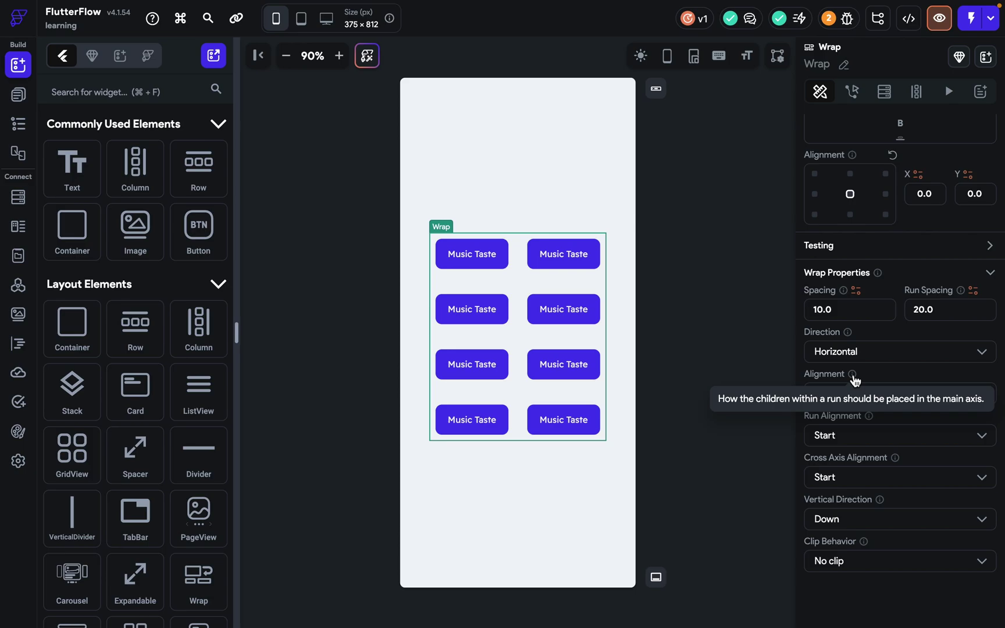
click(854, 445)
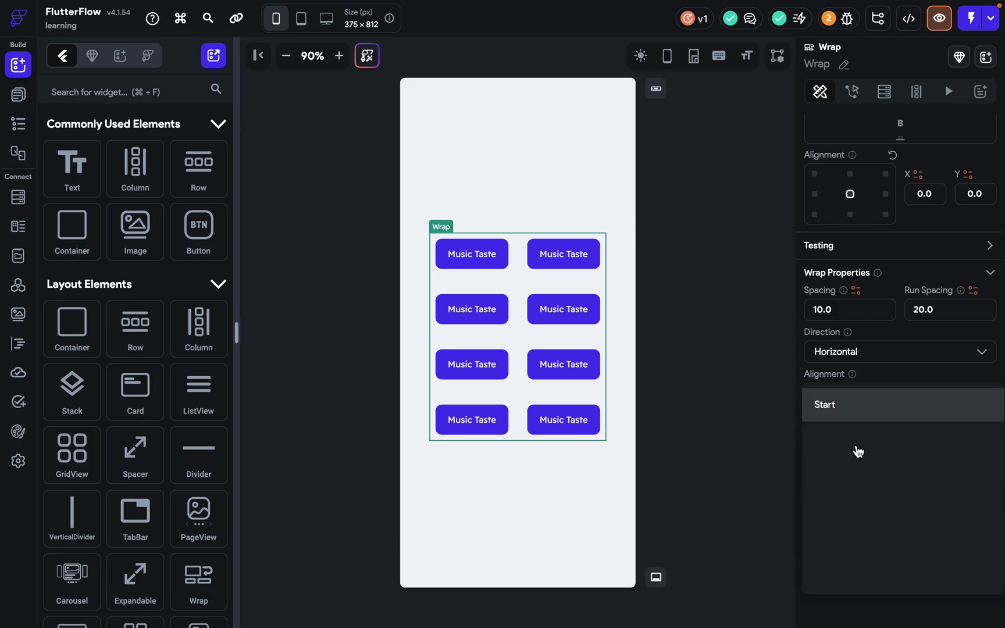
click(858, 451)
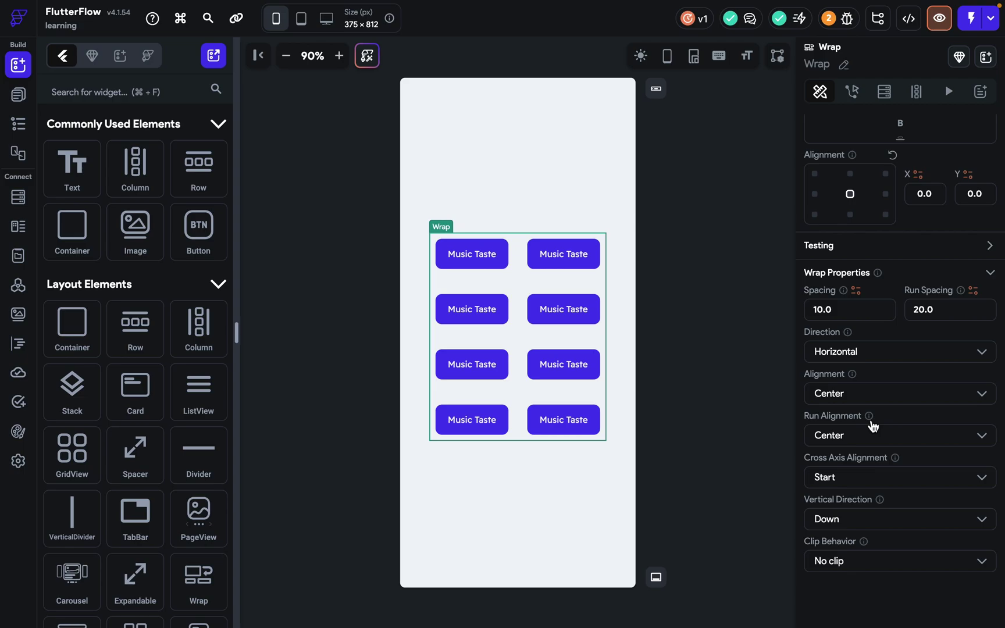
mouse_move(873, 425)
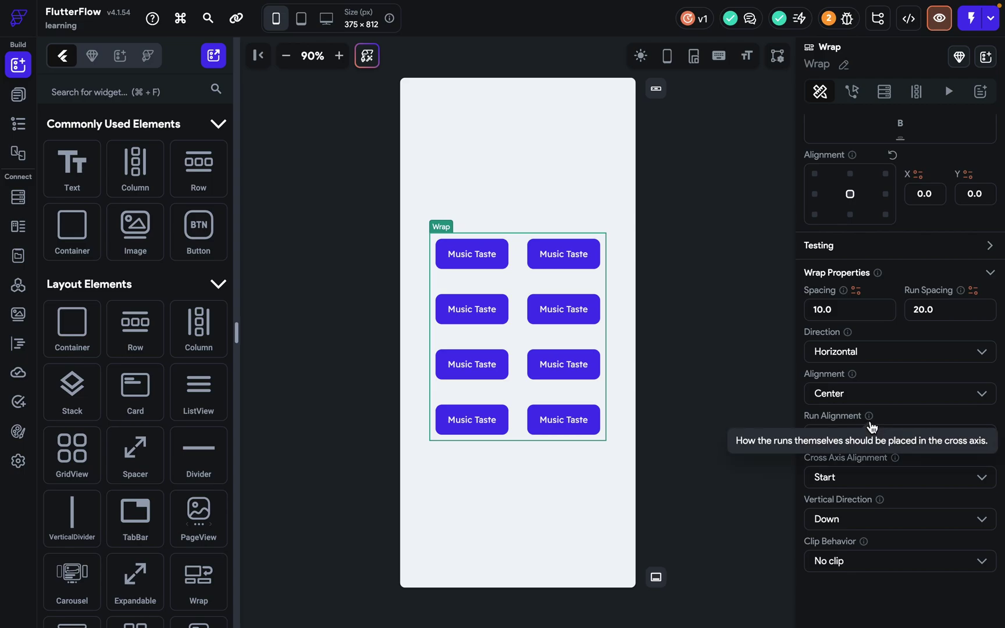
click(849, 480)
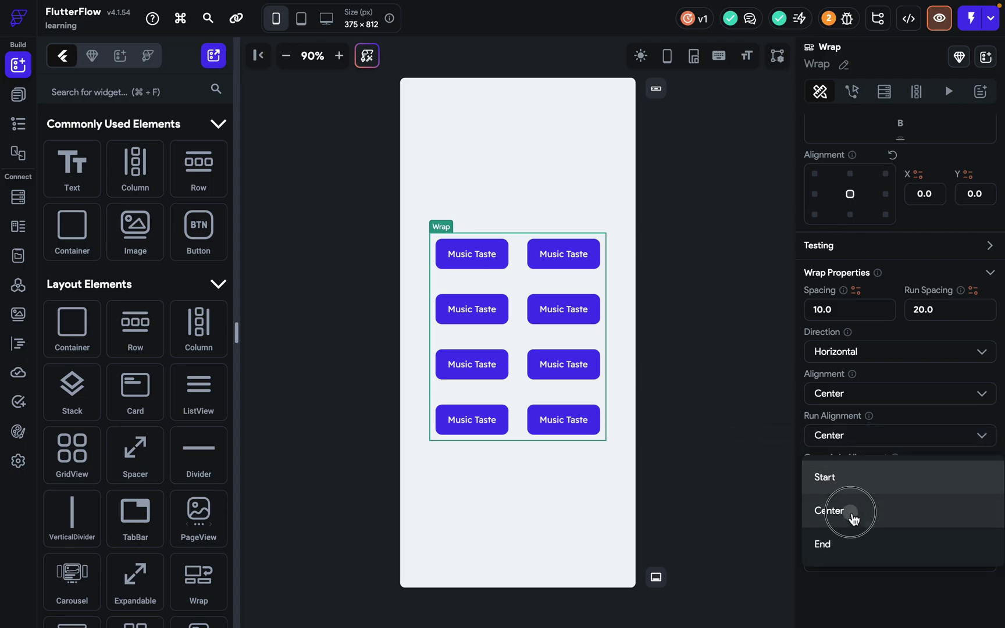
click(850, 514)
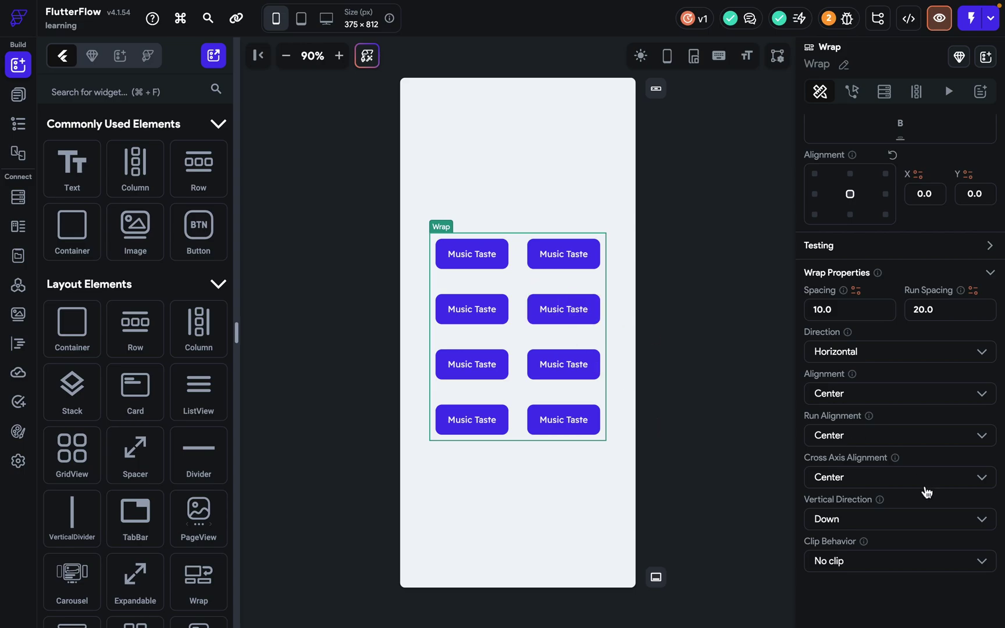
Try Vertical Direction Up, then restore it to Down.
click(901, 526)
click(890, 555)
click(874, 528)
click(854, 498)
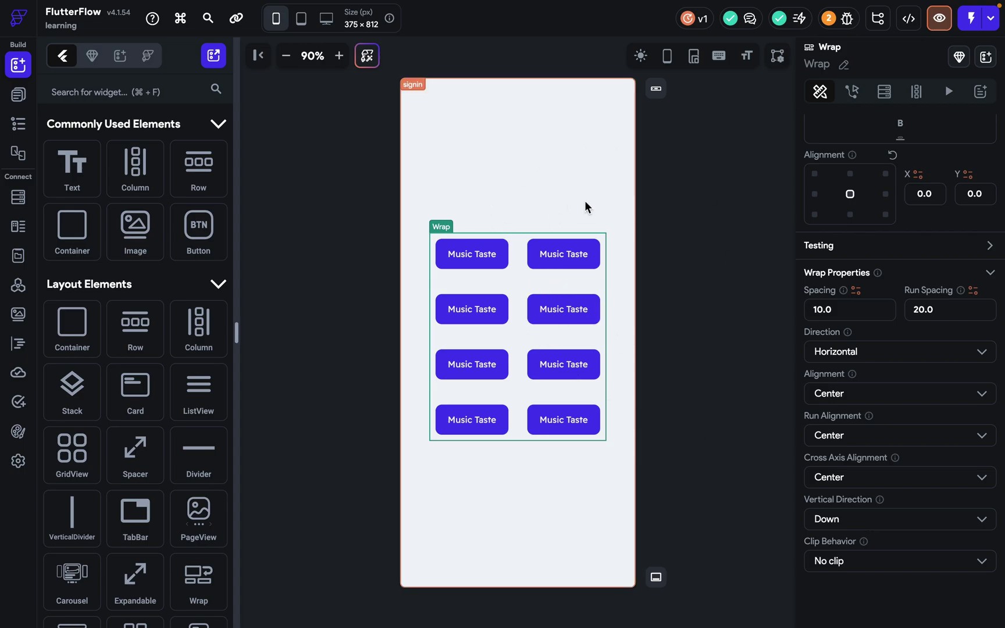
Delete one button and set Vertical Direction to Up so the odd button sits on top.
click(582, 324)
key(Delete)
click(854, 519)
click(853, 554)
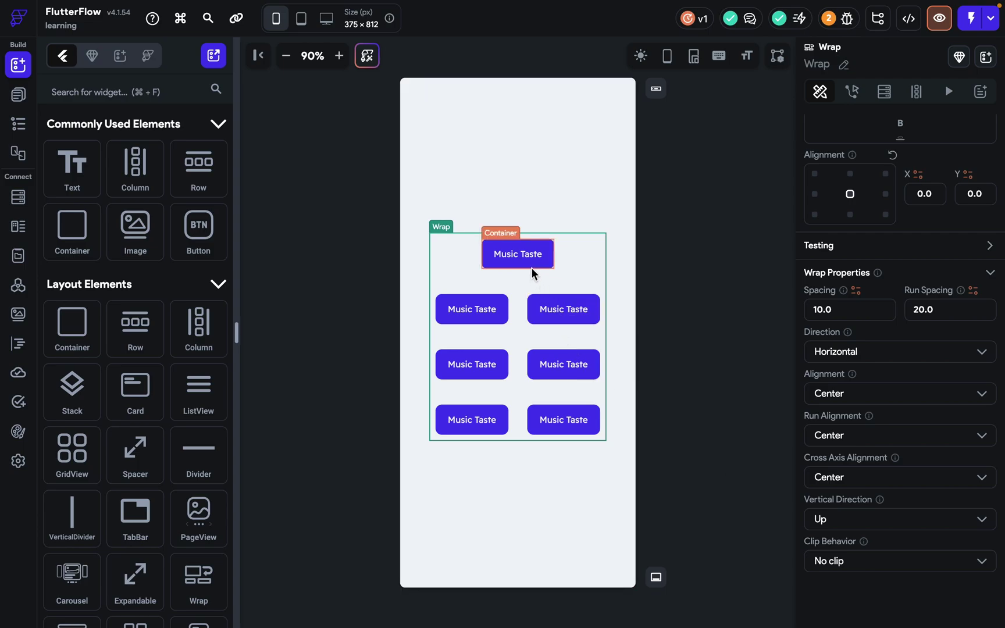
Set the Wrap's Clip Behavior to Clip content.
click(885, 569)
click(836, 528)
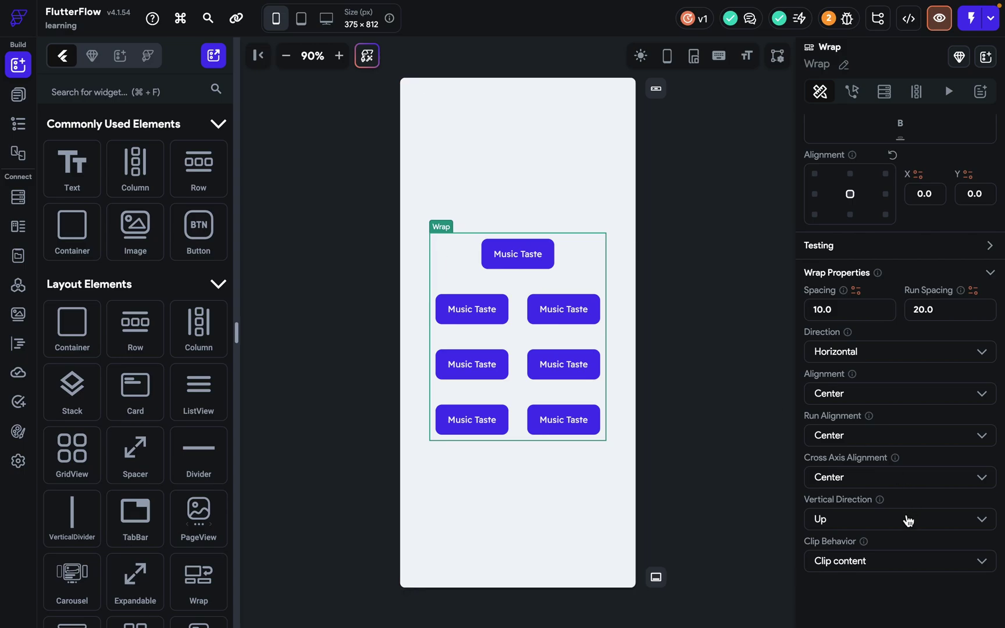
scroll(830, 493, down, 1)
scroll(830, 494, up, 1)
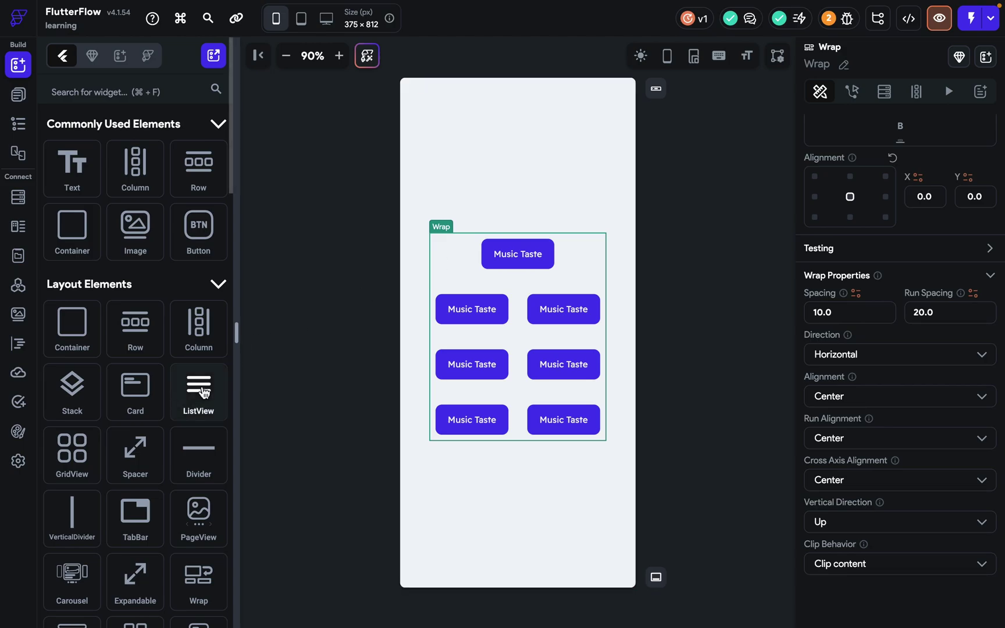
Delete the Wrap along with all its Music Taste buttons.
scroll(201, 387, down, 6)
scroll(204, 392, down, 1)
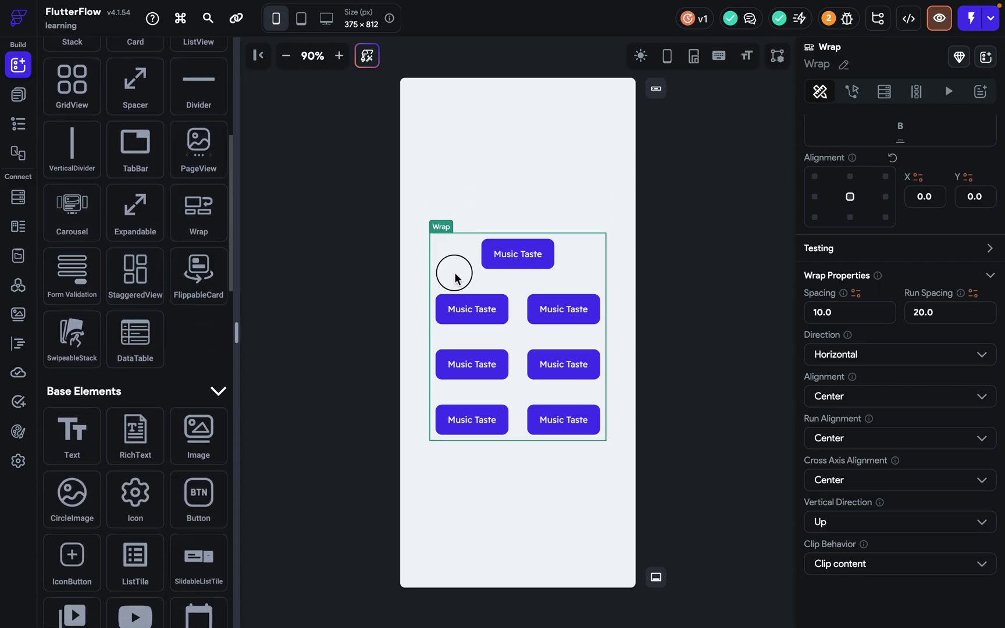
key(Delete)
Add a Form Validation widget to the signin page, then delete it again.
drag(72, 273, 546, 280)
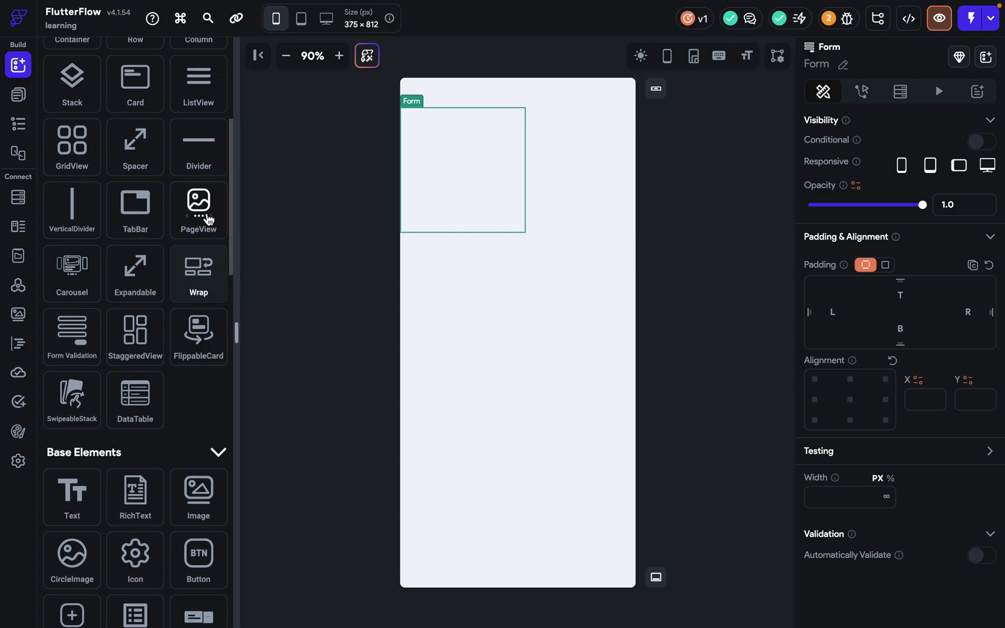
scroll(209, 220, up, 5)
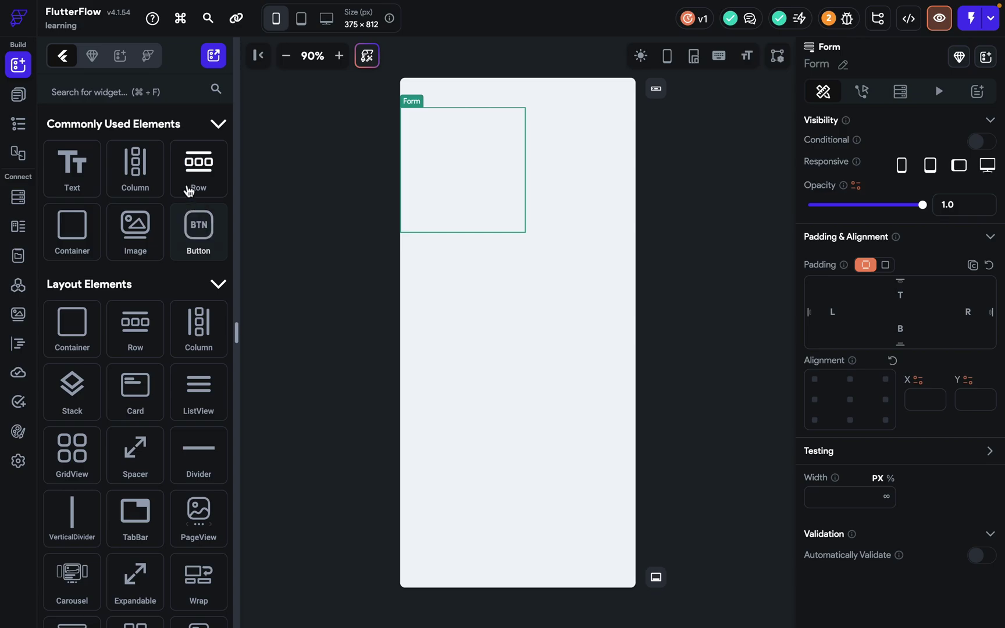
key(BackSpace)
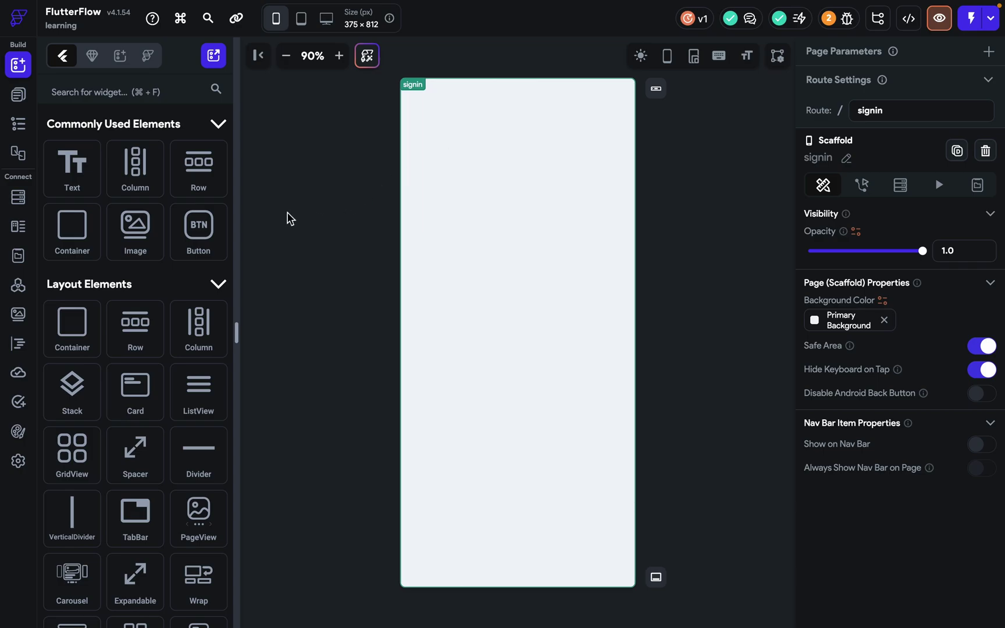
Add a Form Validation widget from Layout Elements to the signin page.
scroll(151, 352, down, 7)
scroll(149, 349, down, 2)
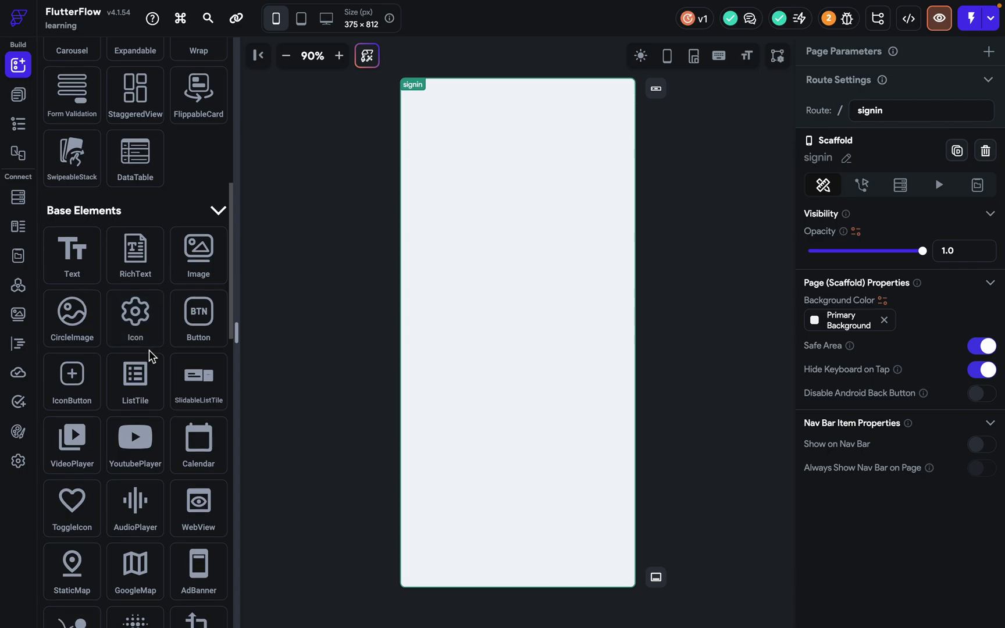
scroll(149, 349, down, 3)
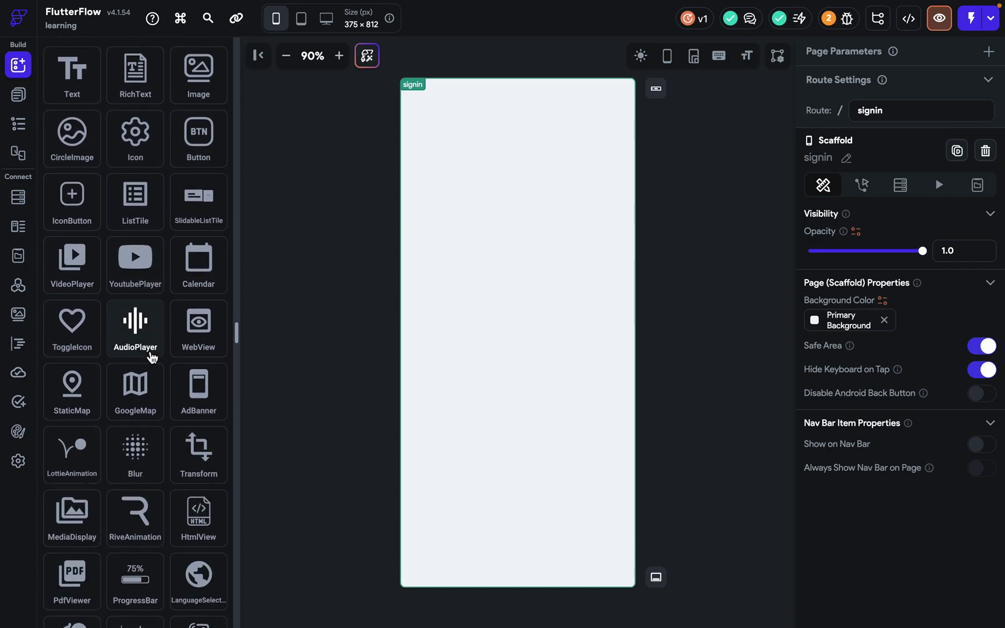
scroll(151, 356, up, 6)
drag(71, 279, 487, 269)
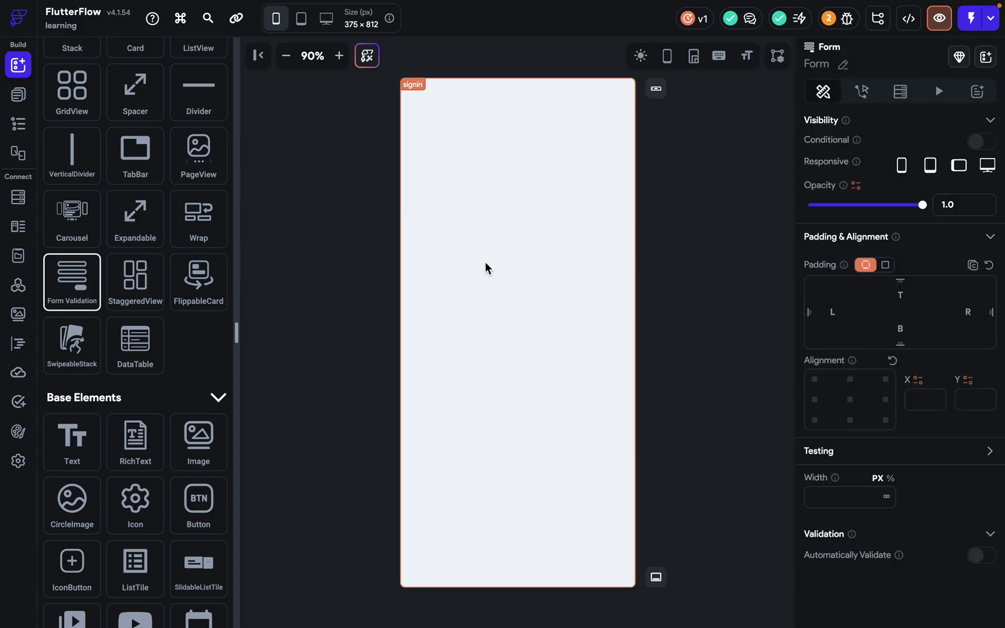
Place a Button from Commonly Used Elements inside the form.
scroll(208, 249, up, 6)
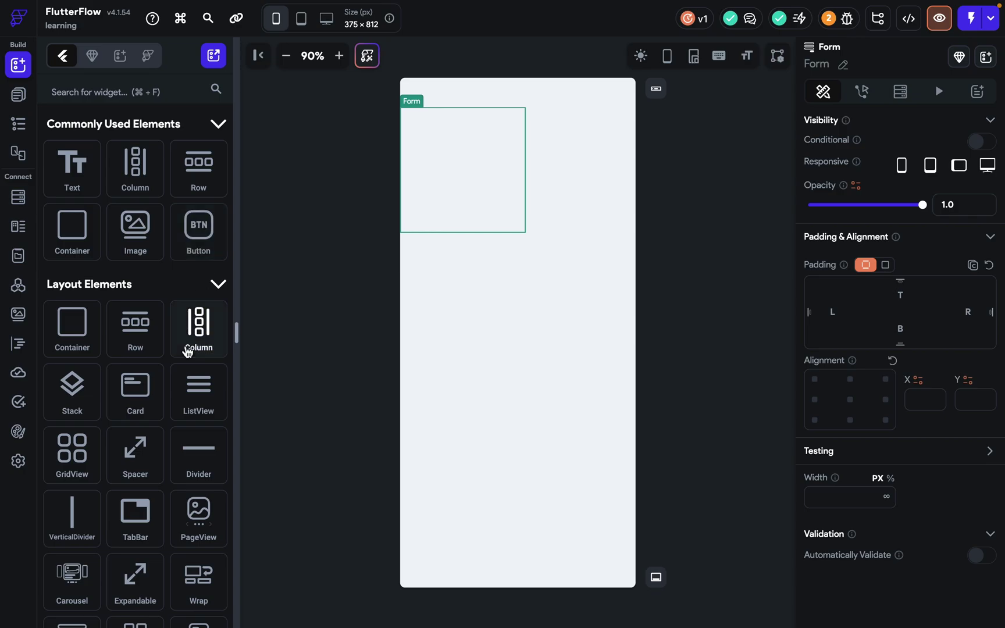
scroll(192, 338, down, 5)
scroll(169, 312, up, 5)
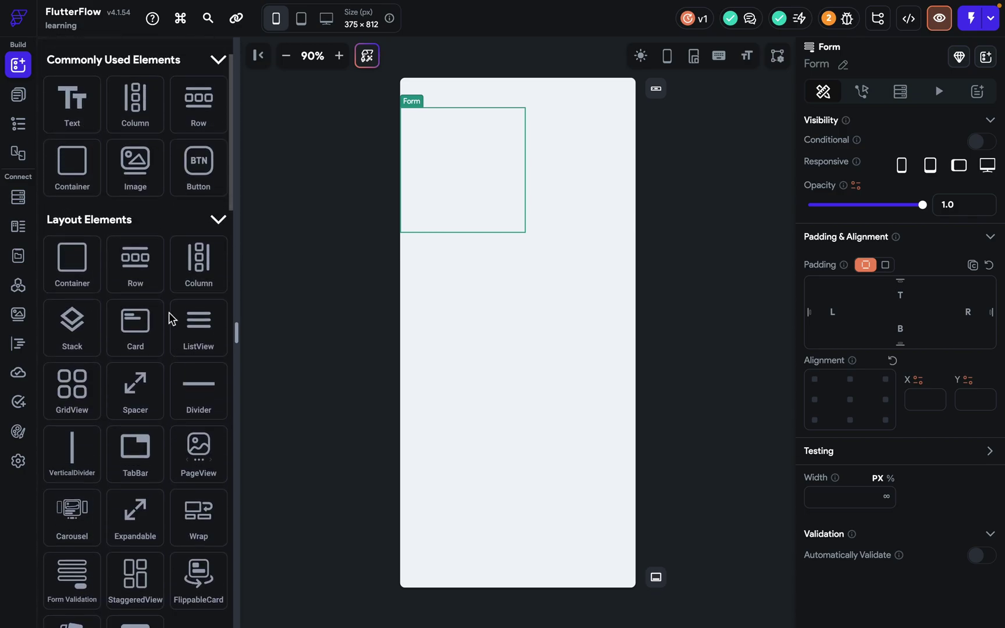
drag(194, 230, 505, 166)
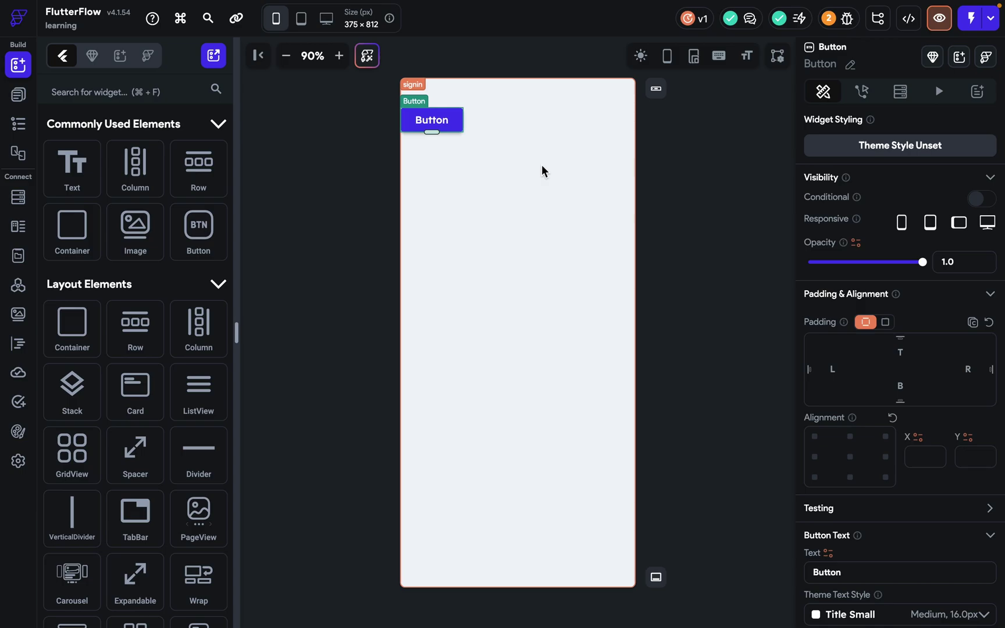
key(Delete)
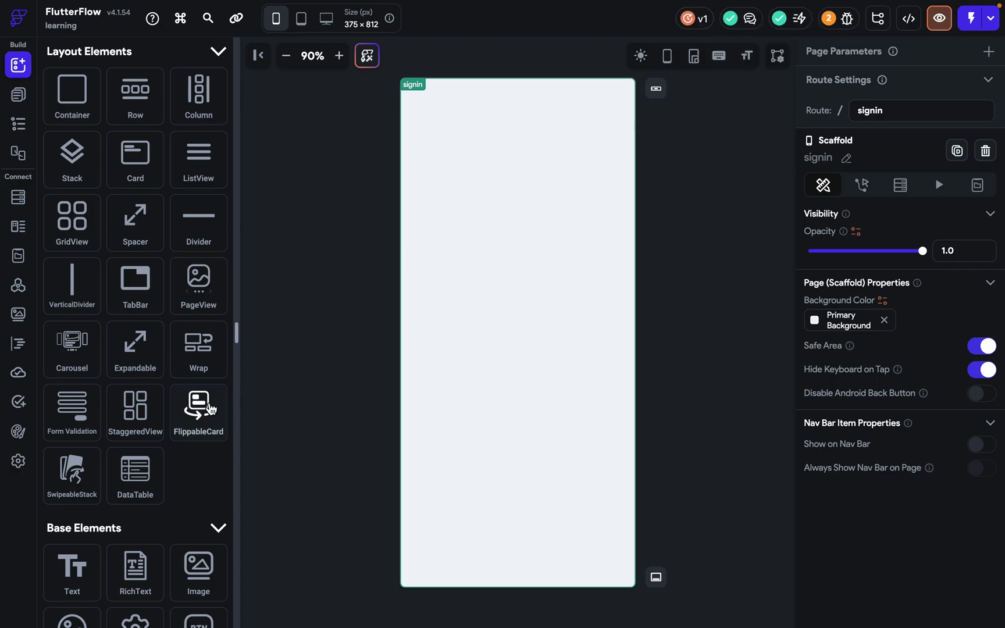
drag(139, 406, 435, 197)
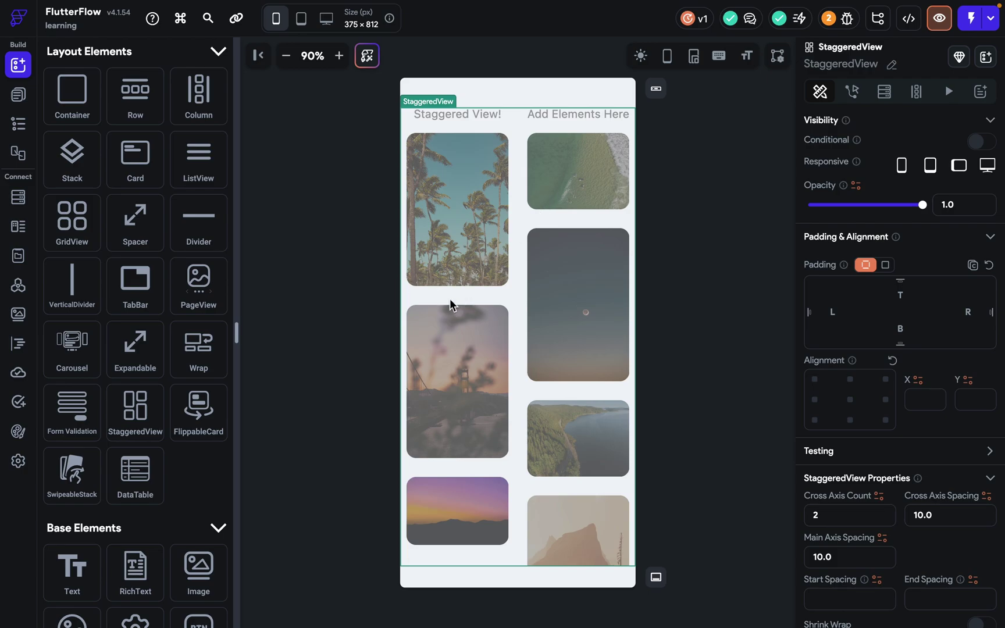
key(Delete)
click(91, 403)
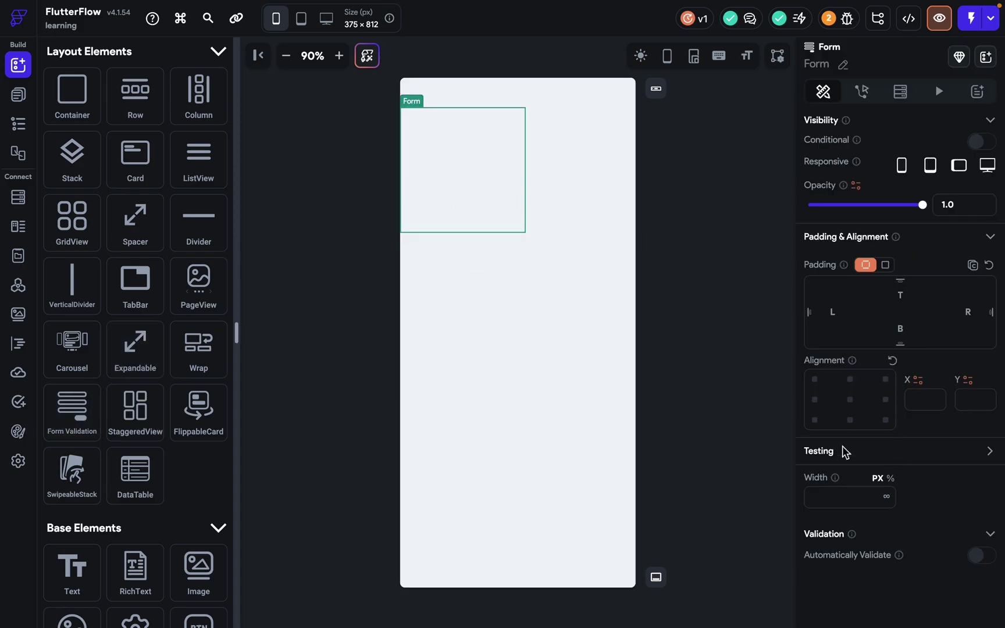
click(832, 501)
text(100)
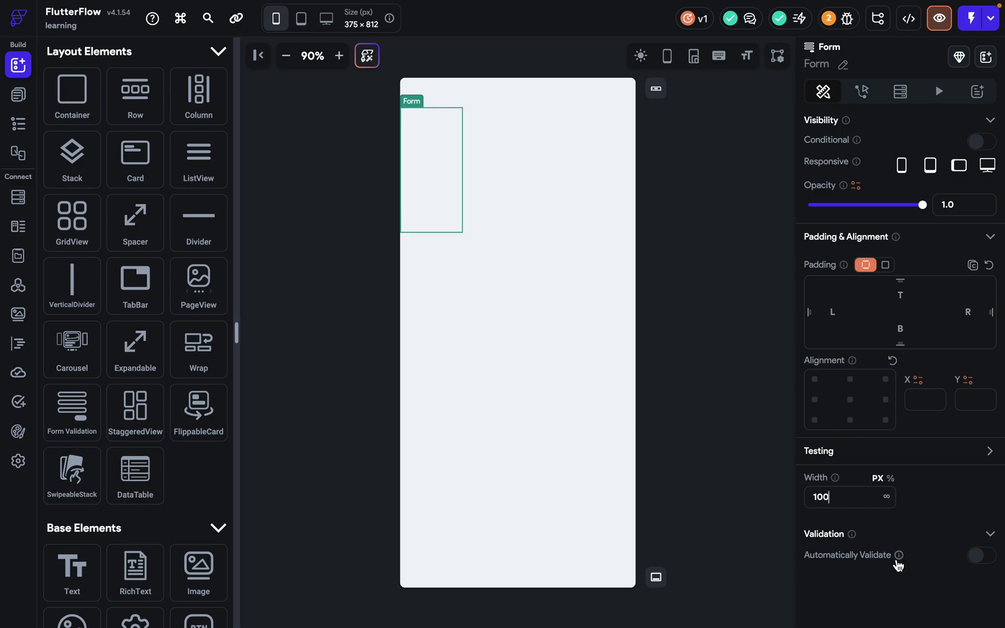
click(980, 557)
key(Delete)
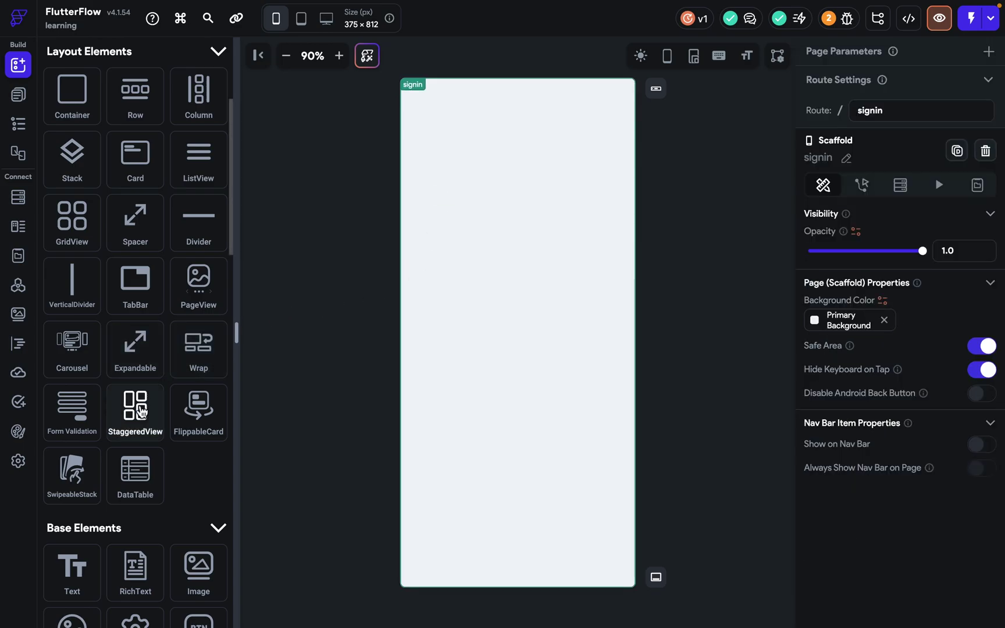
Drop a StaggeredView of sample photos onto the signin page canvas.
drag(141, 411, 455, 126)
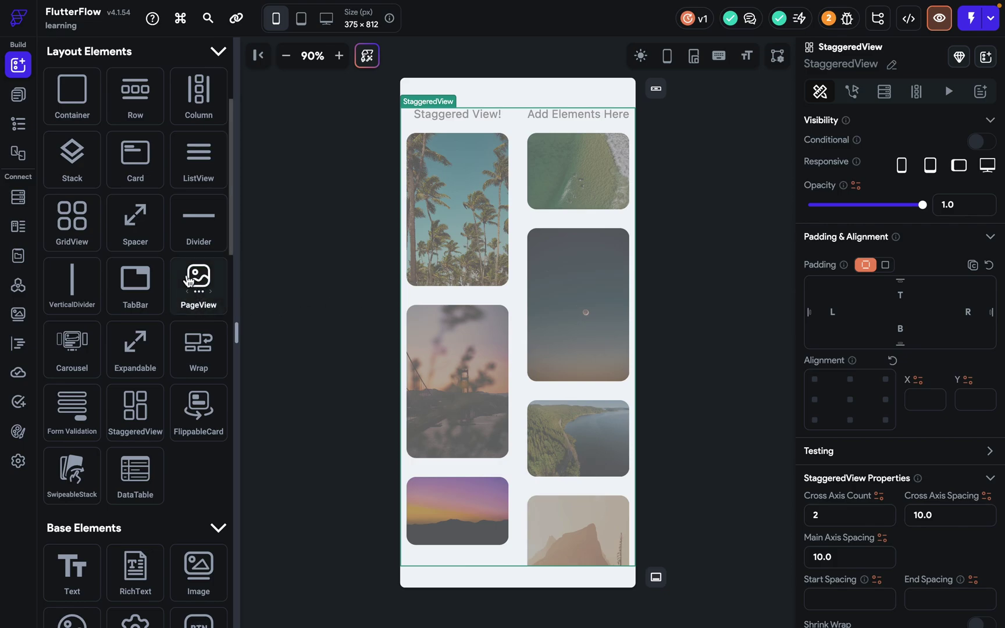
scroll(188, 281, up, 1)
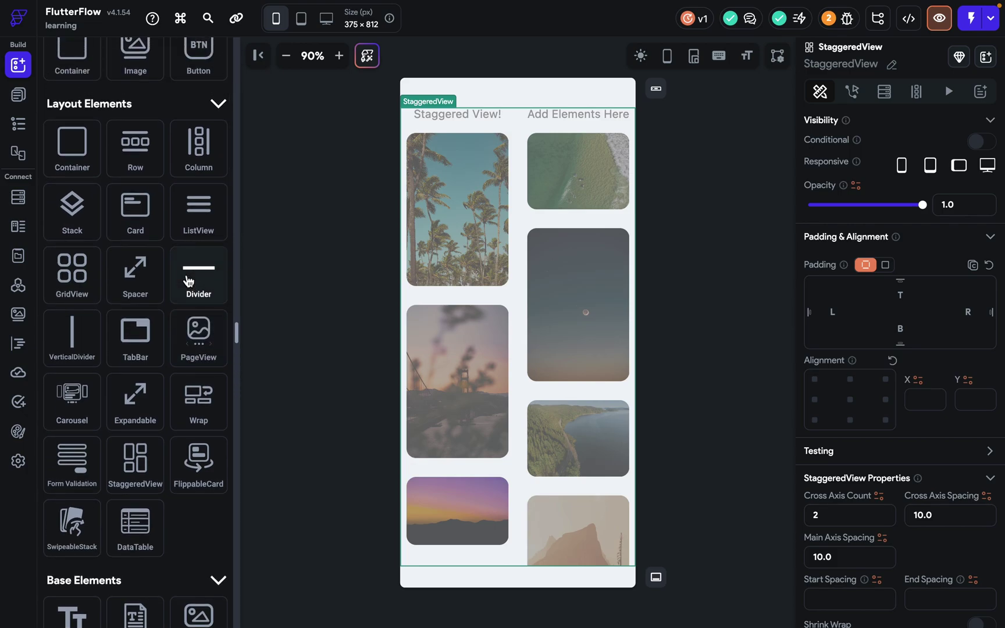
scroll(188, 281, up, 3)
Add four Image widgets to the StaggeredView, stretching the first photo taller than the rest.
drag(113, 231, 492, 208)
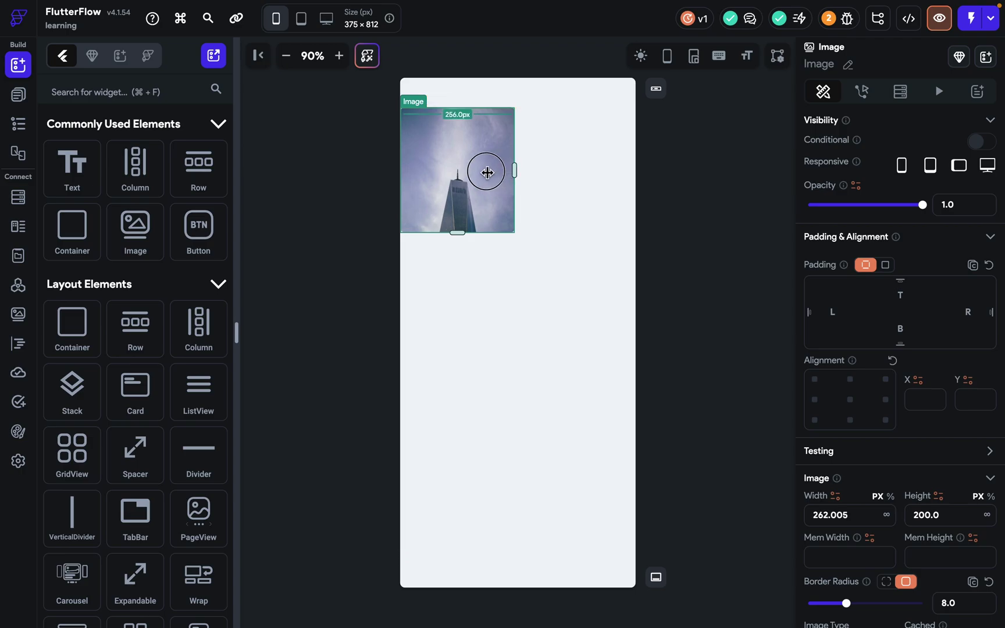
drag(456, 236, 457, 282)
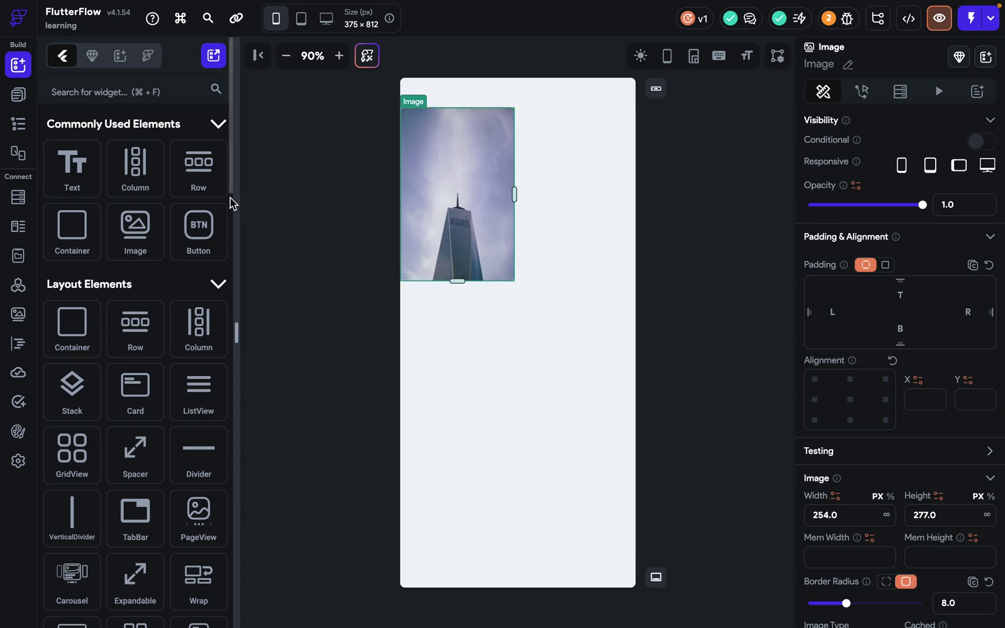
drag(135, 233, 570, 172)
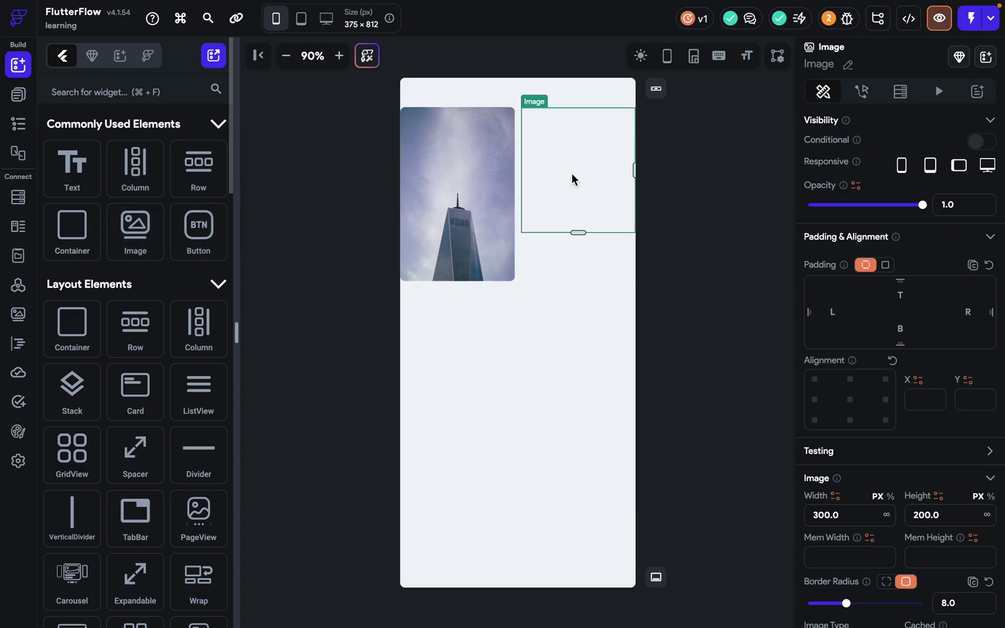
click(602, 254)
drag(163, 237, 574, 287)
drag(133, 234, 470, 340)
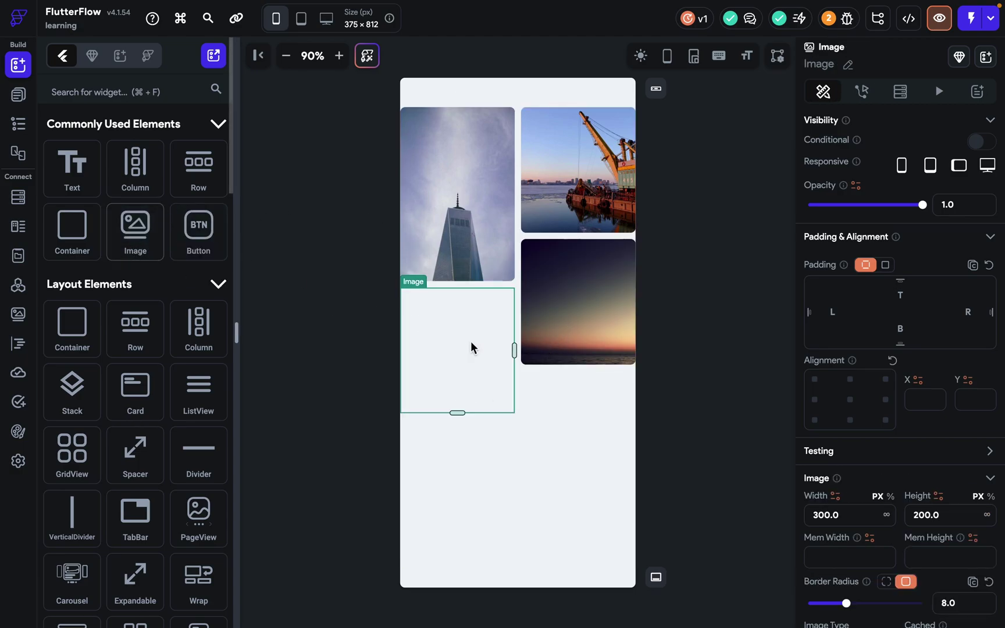
click(708, 353)
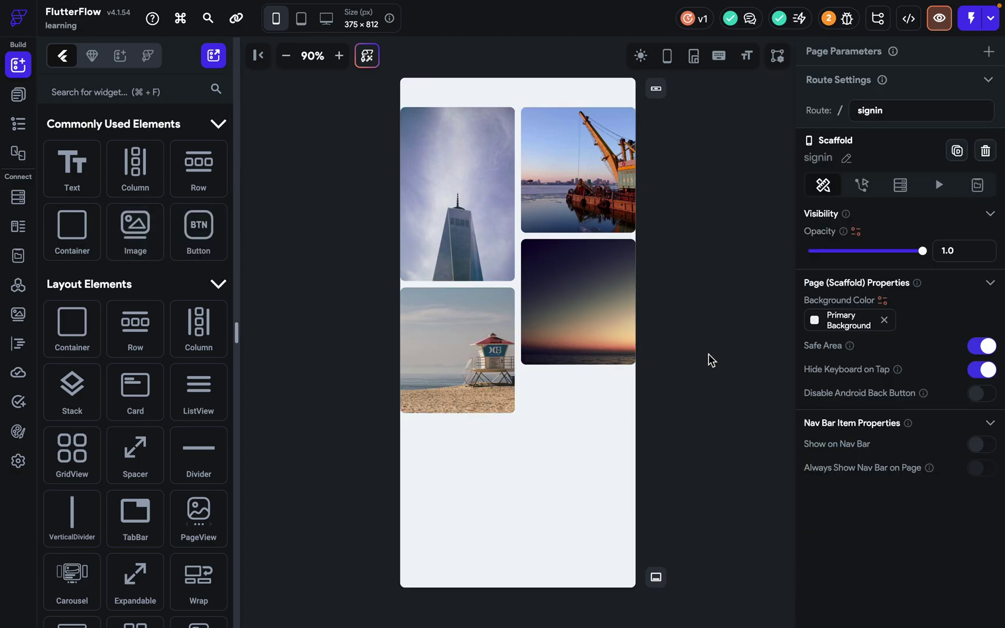
click(605, 249)
scroll(888, 488, down, 3)
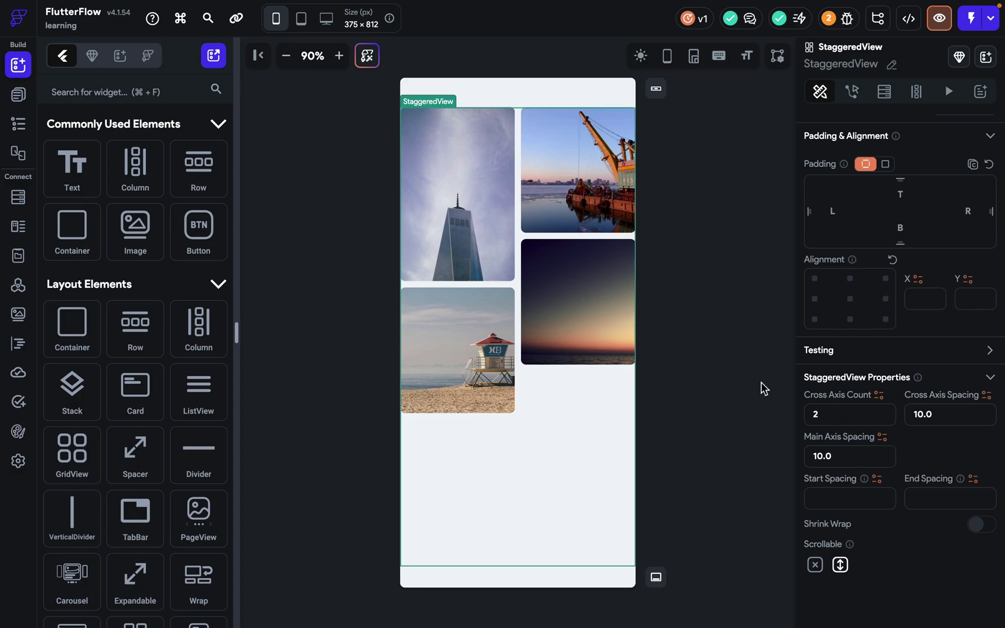
Set the StaggeredView's Cross Axis Count to 4, trying 3 first.
click(823, 414)
key(BackSpace)
text(3)
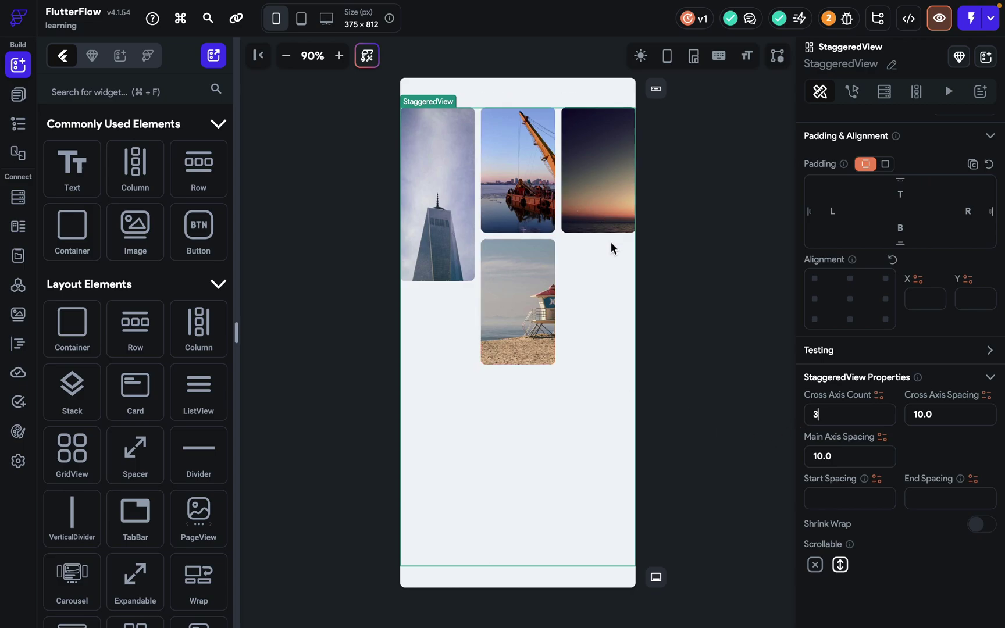
key(BackSpace)
text(4)
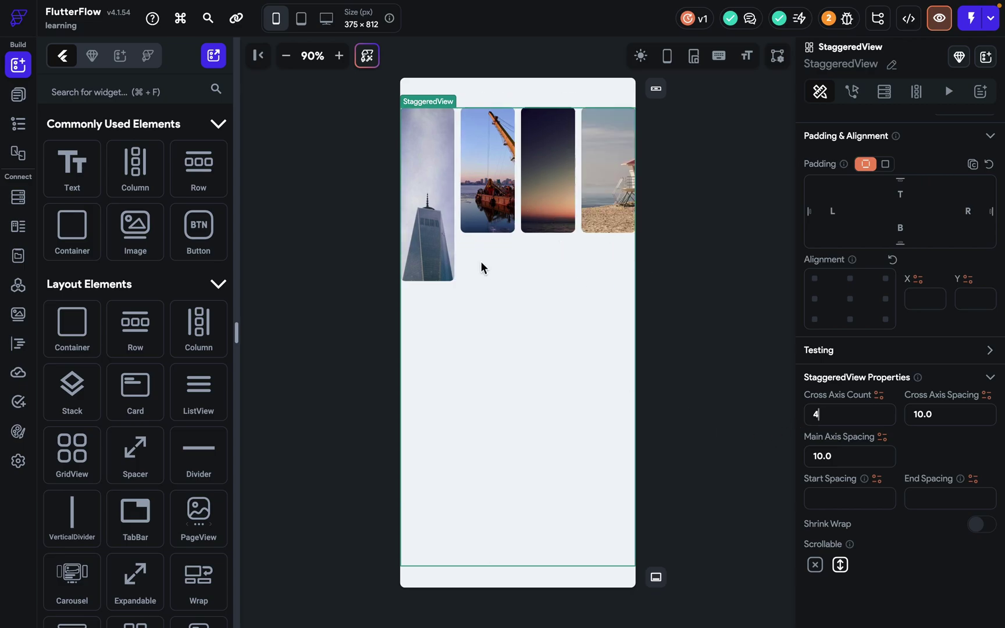
Shrink the first photo back to the same height as the others.
click(446, 279)
drag(428, 281, 431, 233)
click(649, 252)
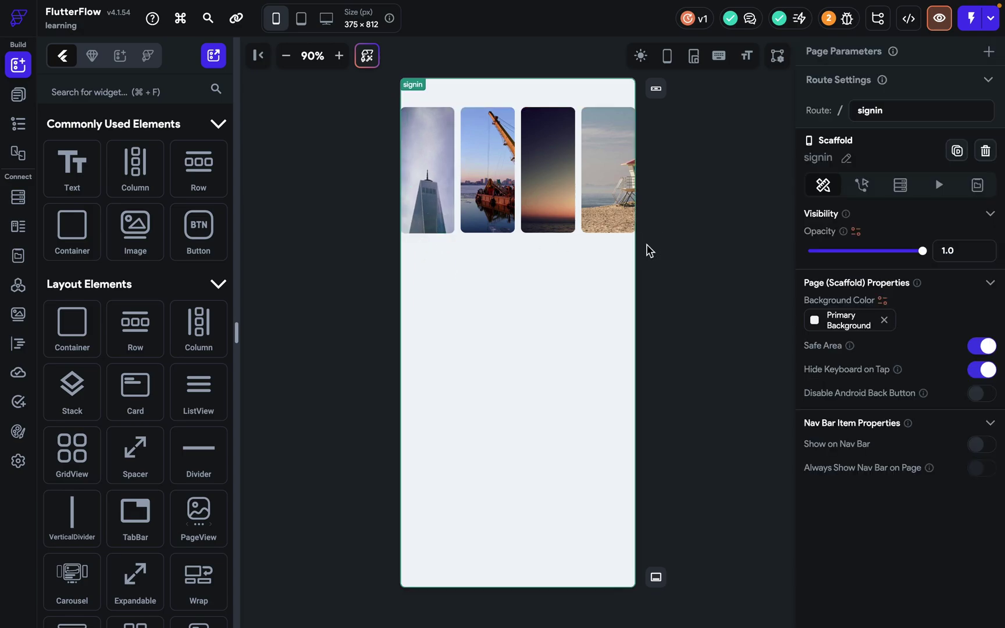
click(586, 260)
scroll(811, 426, down, 3)
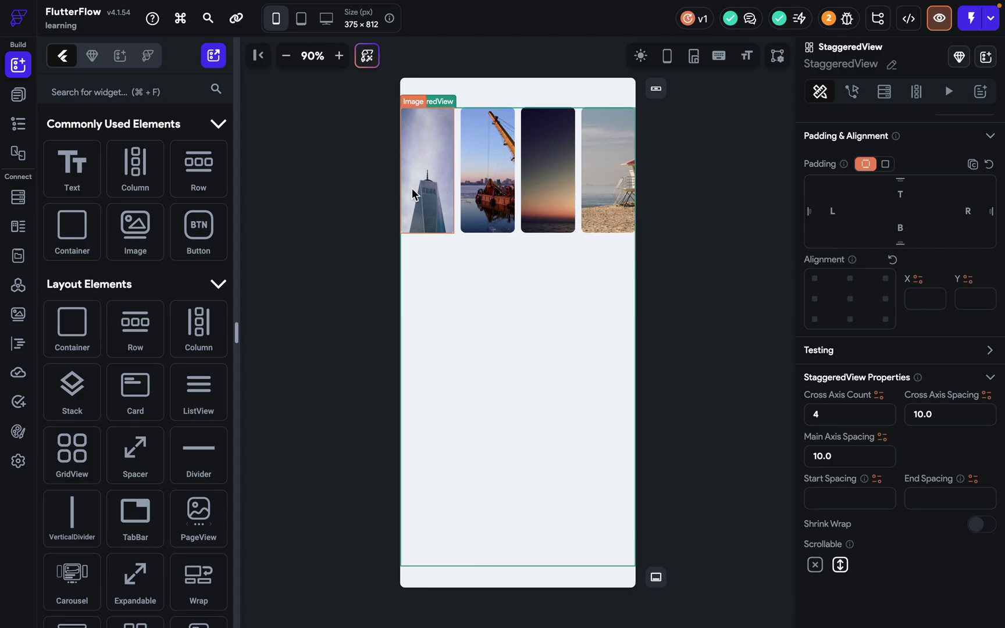
Set Cross Axis Spacing to 29, then back to 10.
double_click(922, 414)
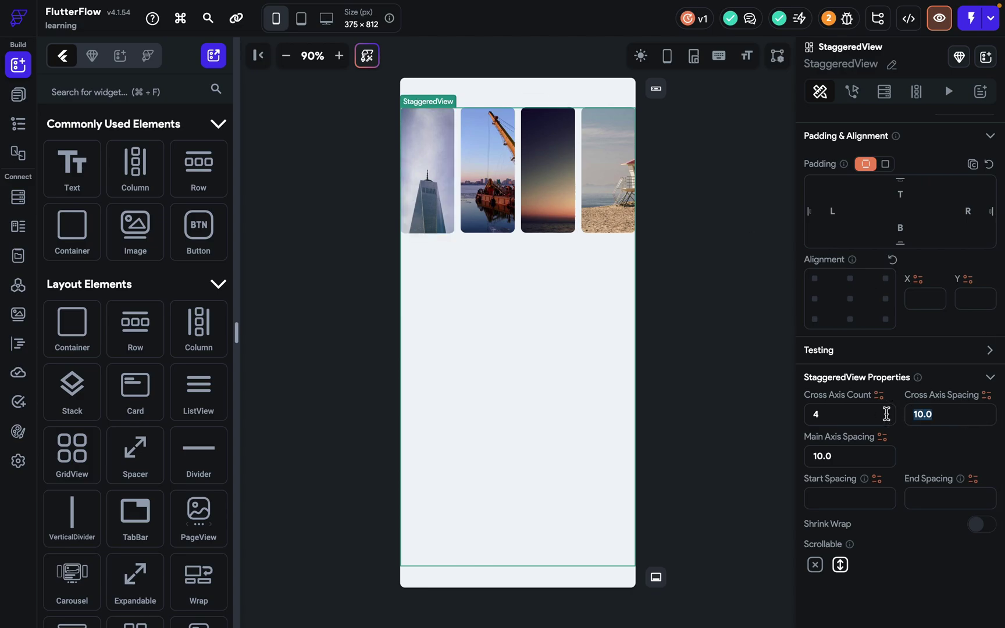
text(29.00)
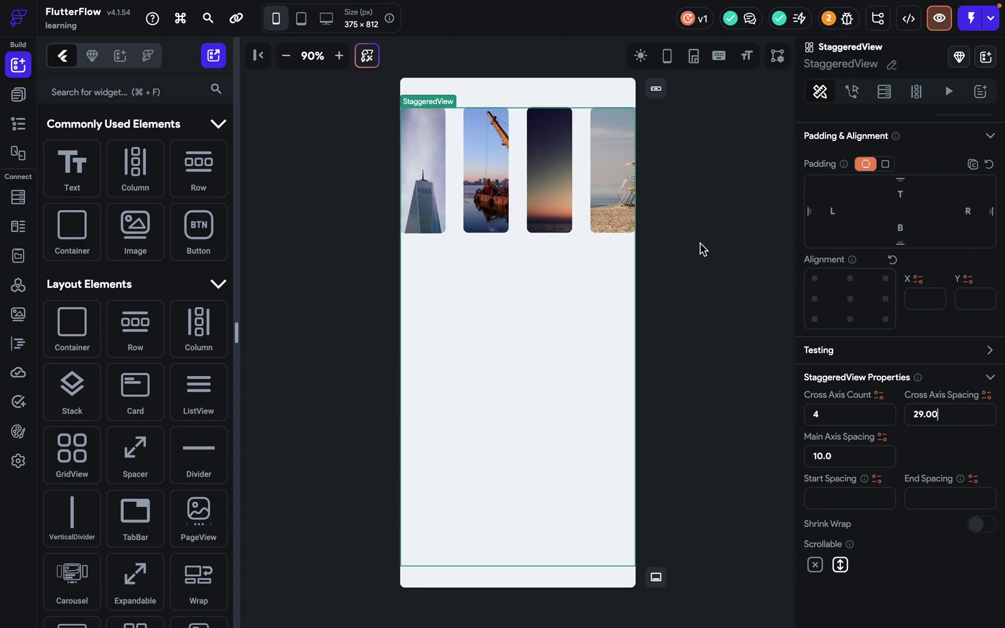
key(BackSpace)
key(BackSpace)
key(BackSpace)
key(BackSpace)
key(BackSpace)
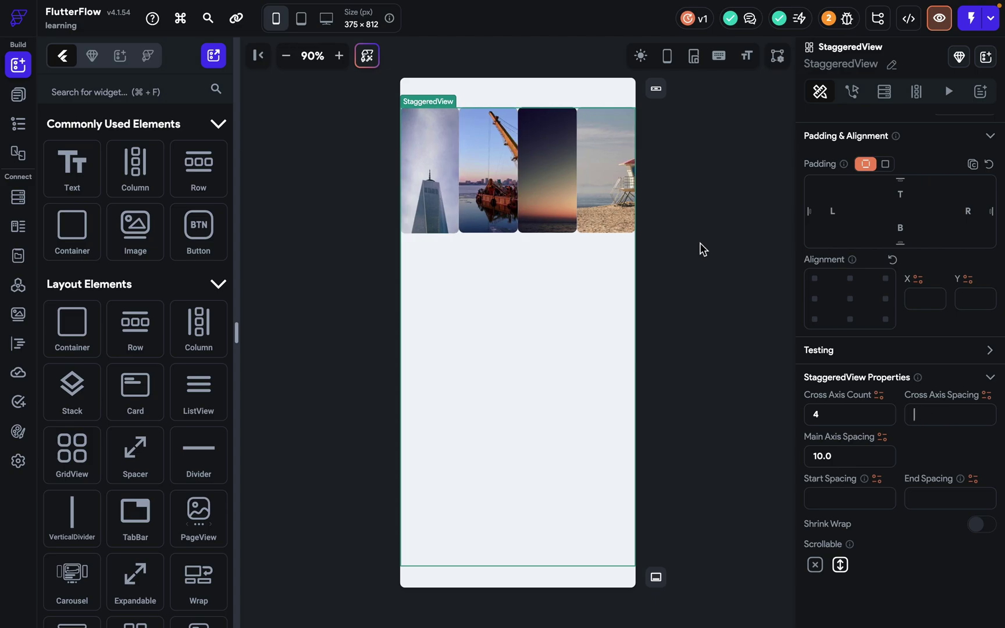
text(10)
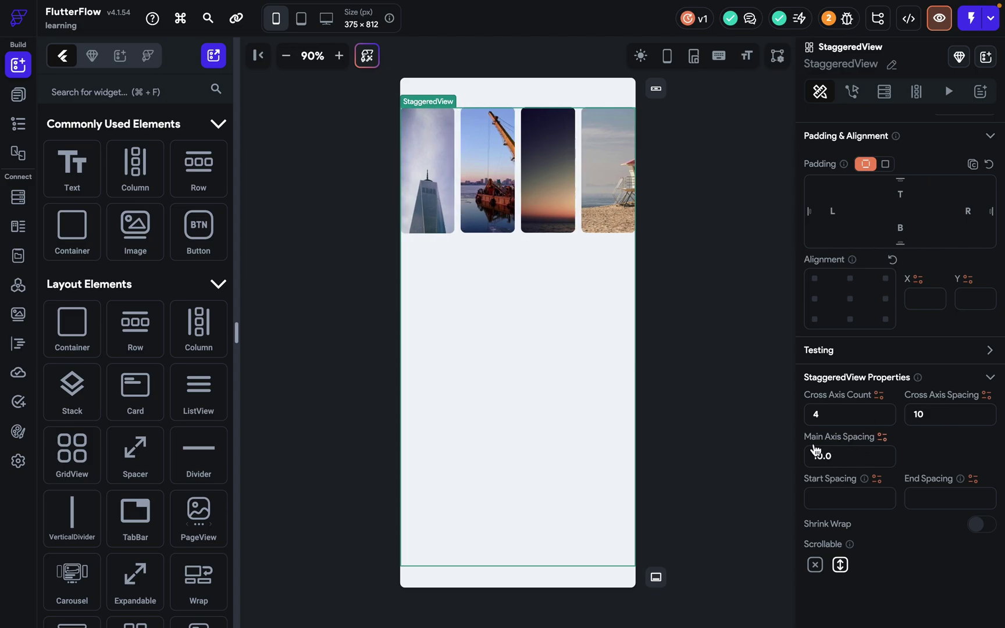
Duplicate the fourth beach photo with Cmd+D to start a second row.
click(610, 211)
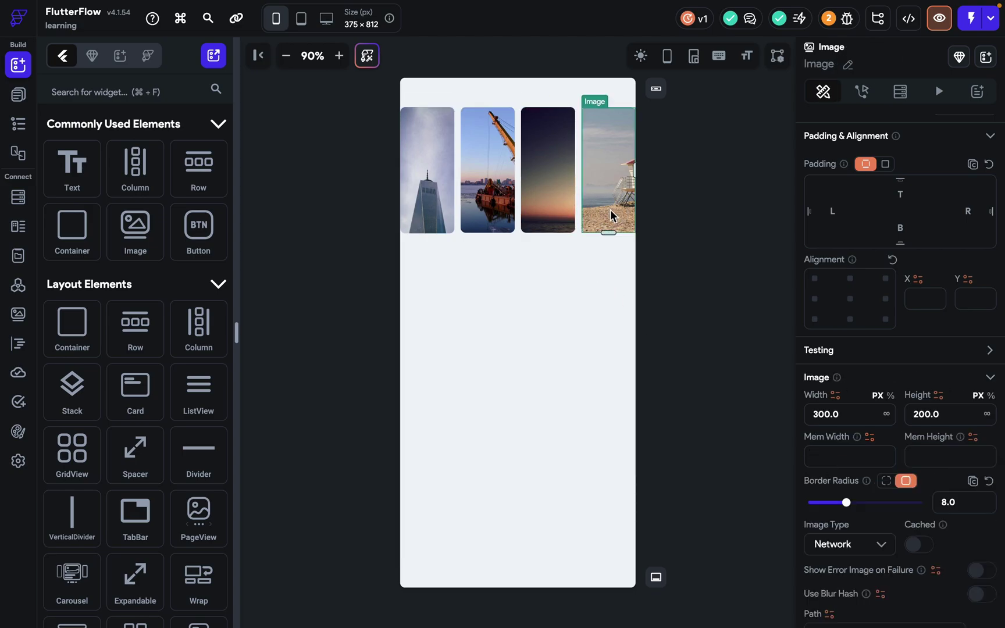
key(super+d)
key(super+d)
key(super+d)
key(super+d)
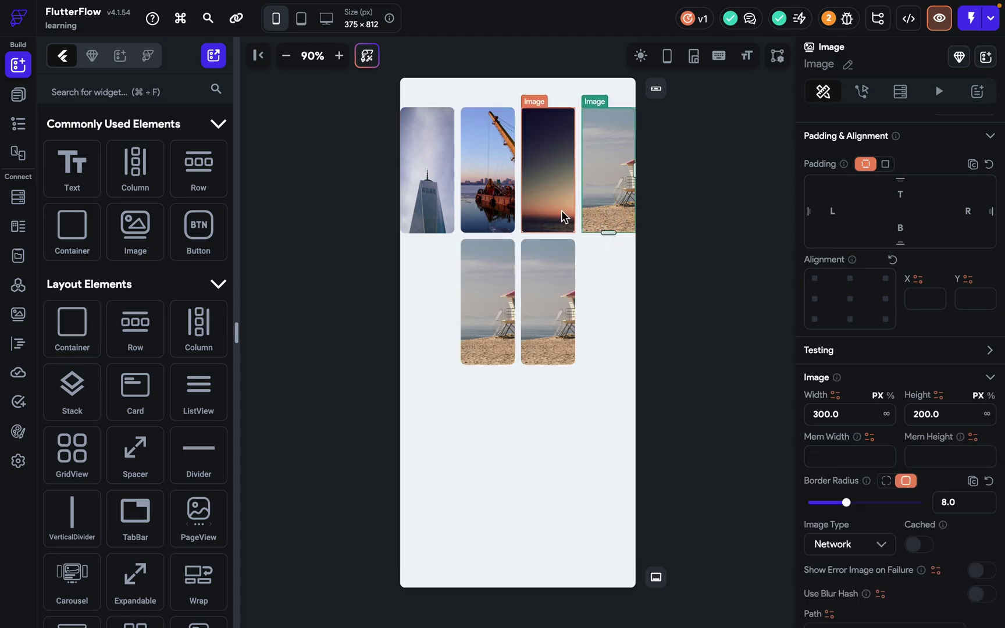
click(671, 296)
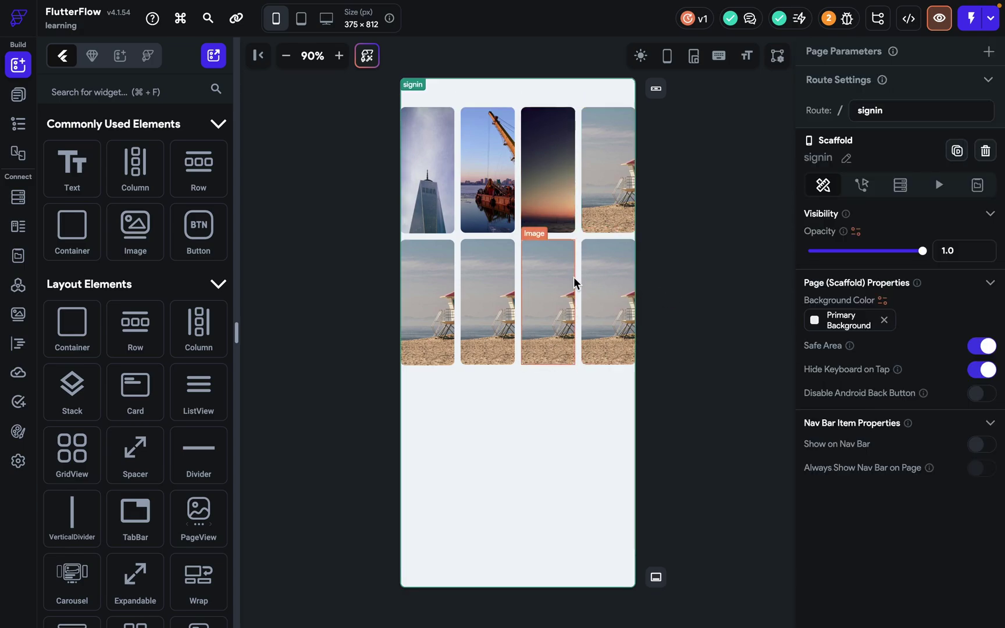
click(578, 236)
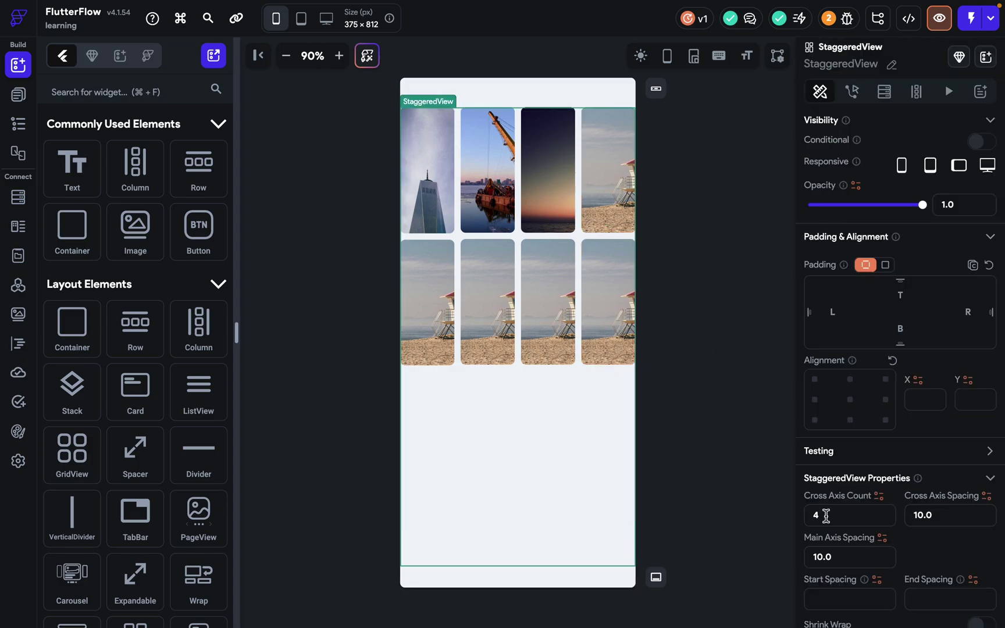
Set the grid's Main Axis Spacing to 27 and Start and End Spacing to 20.
scroll(825, 516, down, 3)
double_click(816, 455)
text(14.00)
key(Up)
key(Up)
key(Up)
key(Up)
key(Up)
key(Up)
key(Up)
key(Up)
key(Up)
key(Up)
key(Up)
key(Up)
key(Up)
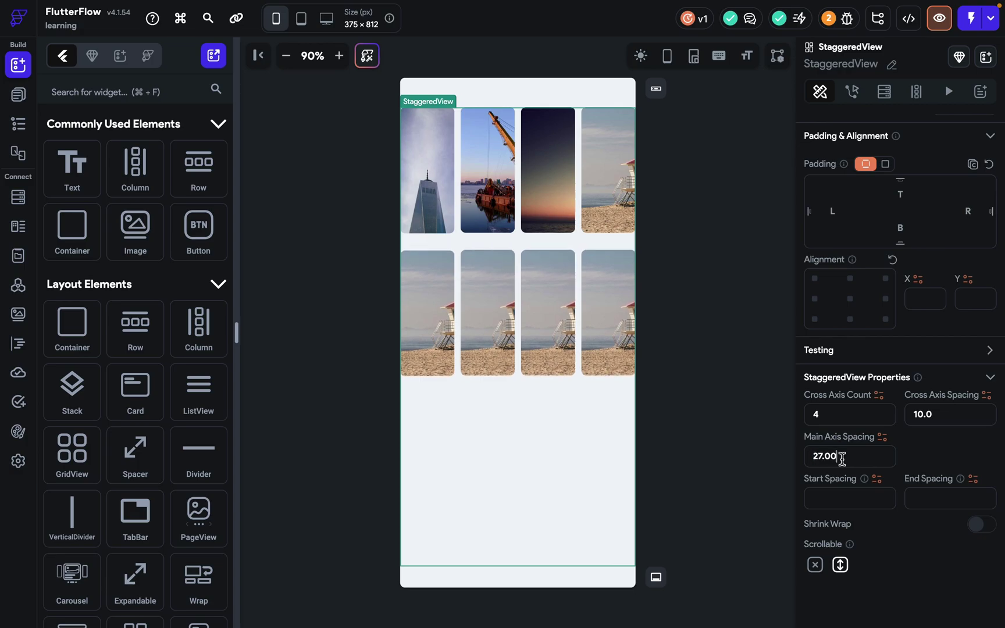
click(846, 508)
text(20)
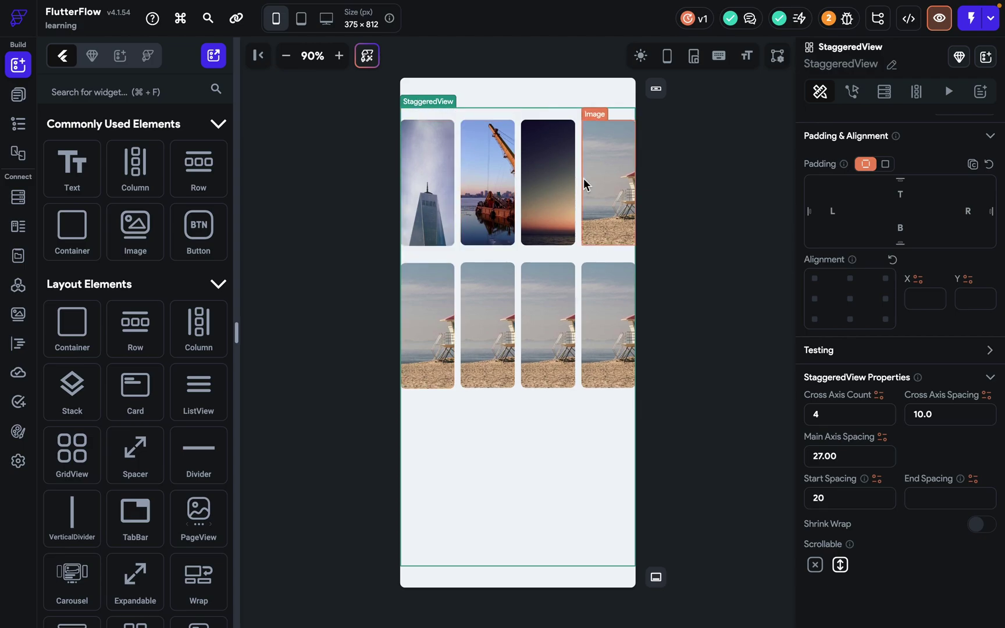
click(946, 496)
text(20)
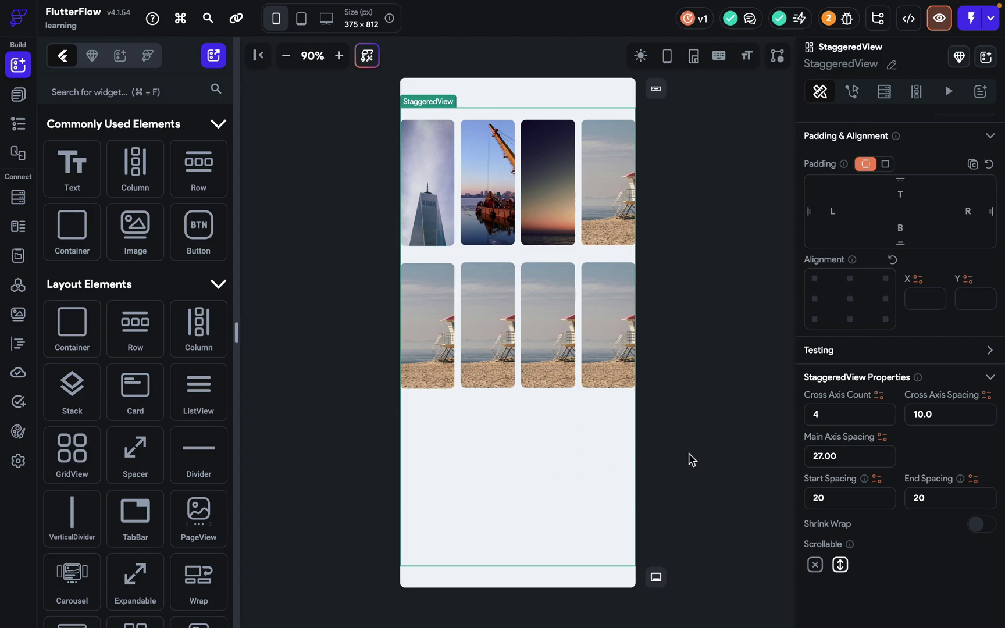
Shrink the grid to fit and duplicate the bottom-right beach photo to fill more rows.
click(980, 527)
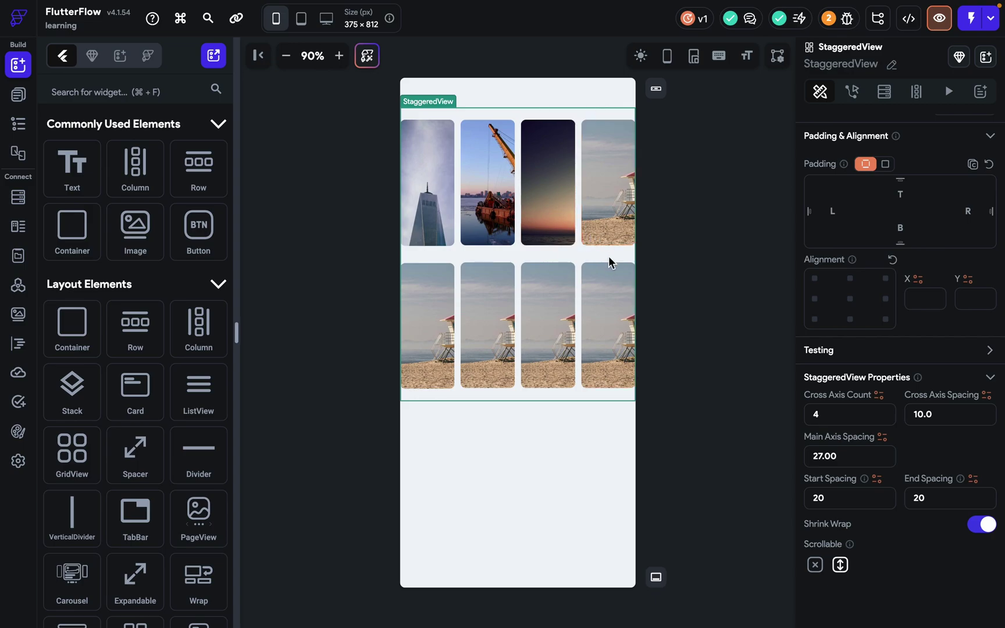
click(605, 277)
key(super+d)
key(super+d)
key(super+d)
key(super+d)
key(super+d)
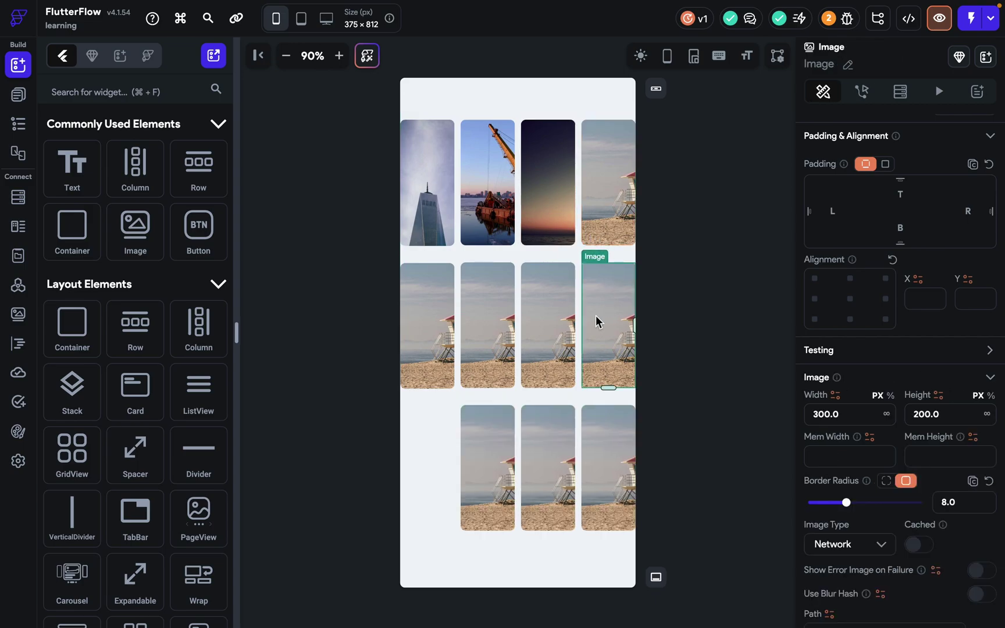
key(super+d)
key(super+d)
key(super+d)
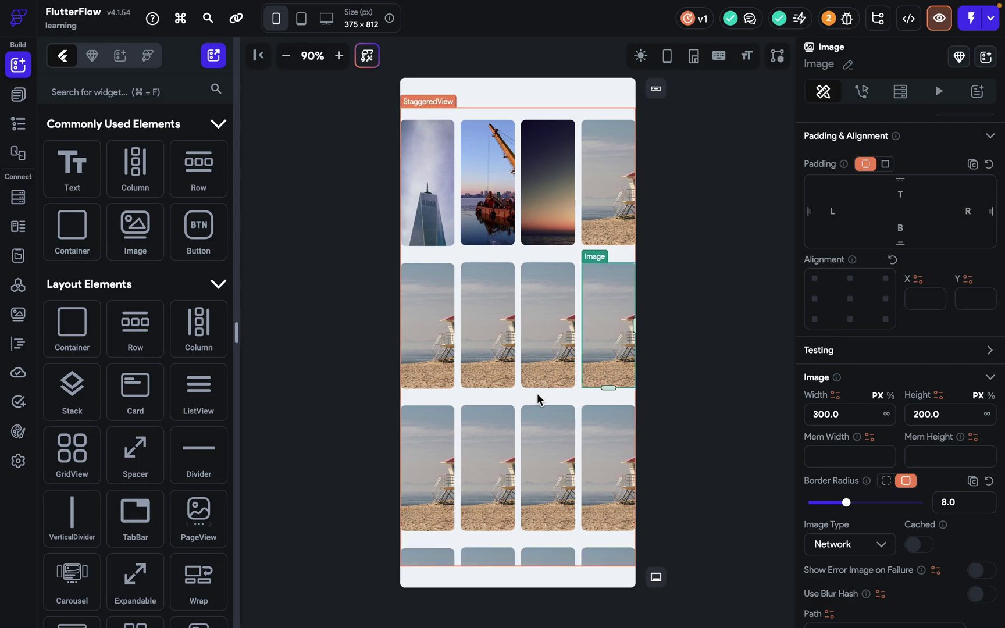
scroll(537, 393, down, 3)
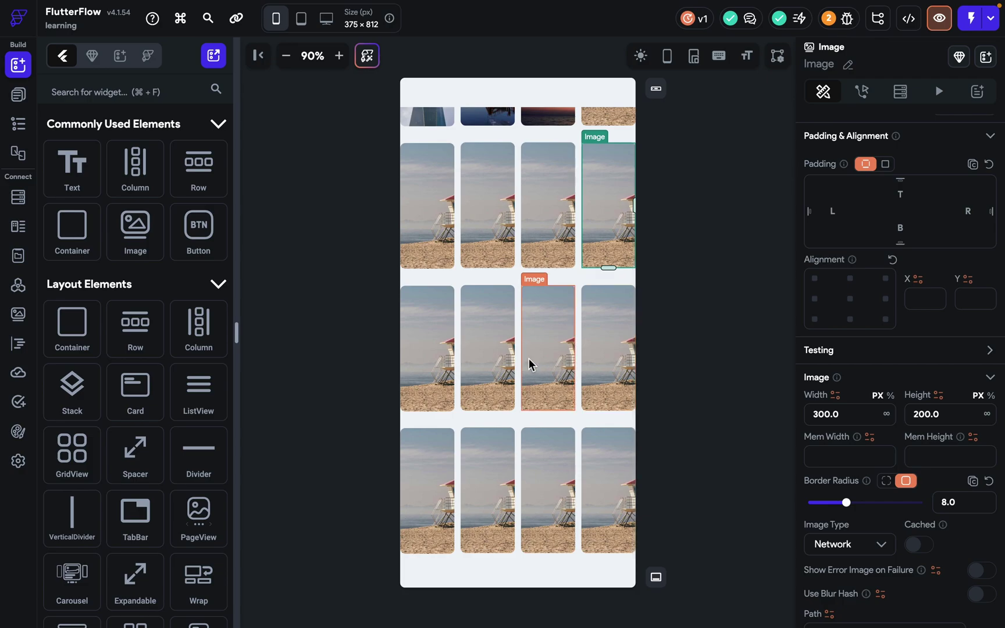
scroll(528, 358, up, 3)
scroll(529, 358, up, 1)
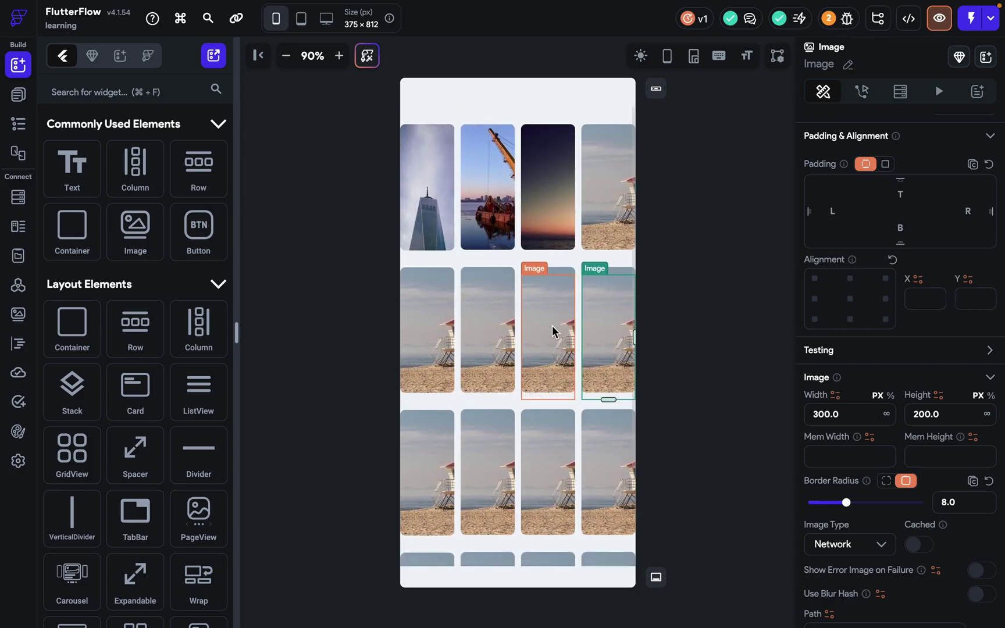
Toggle the StaggeredView's Scrollable setting off and back on.
click(558, 259)
scroll(869, 513, down, 1)
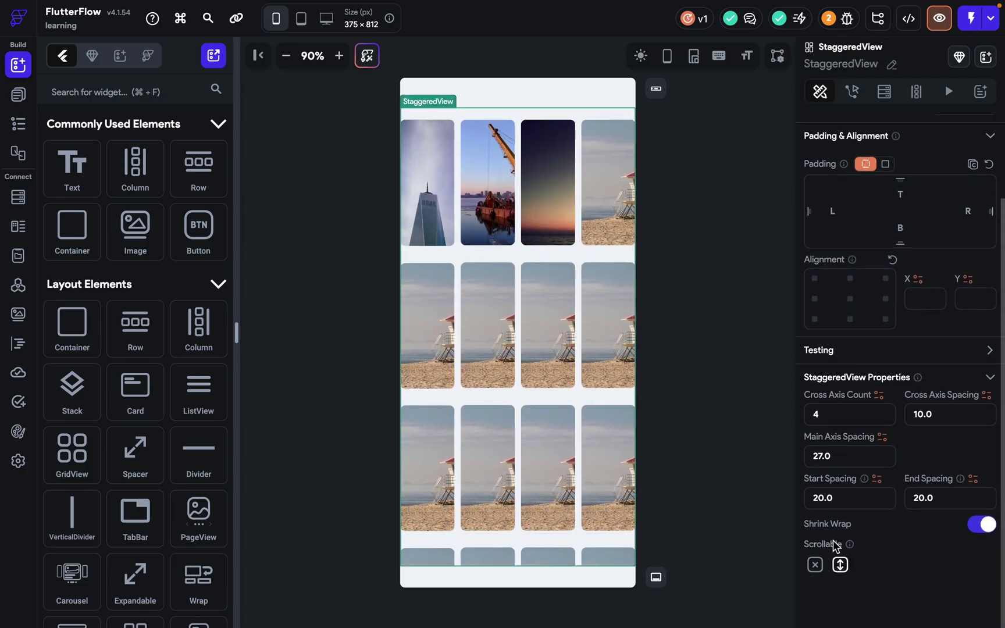
click(816, 565)
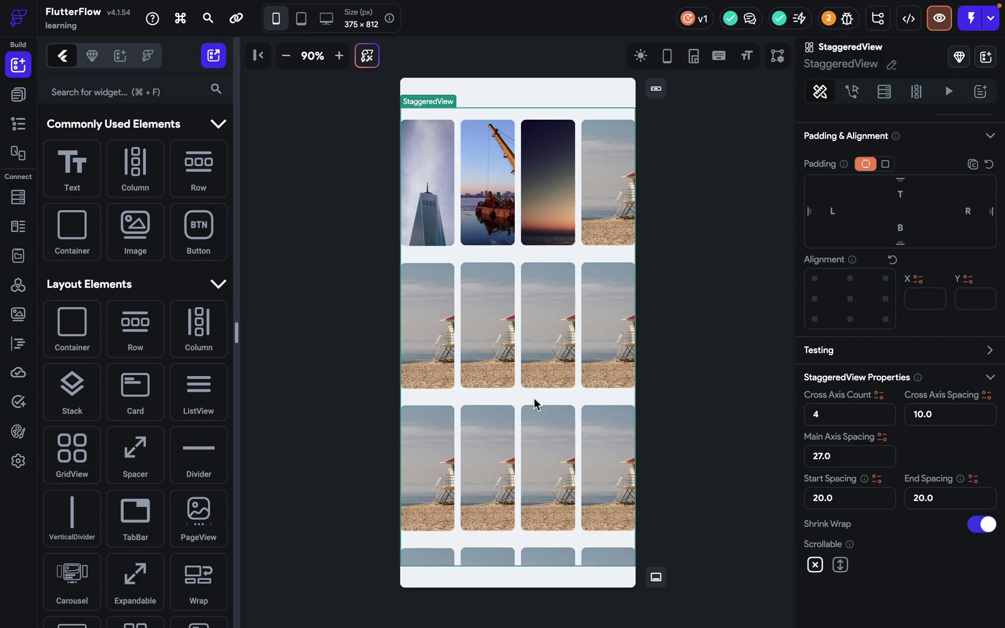
click(841, 566)
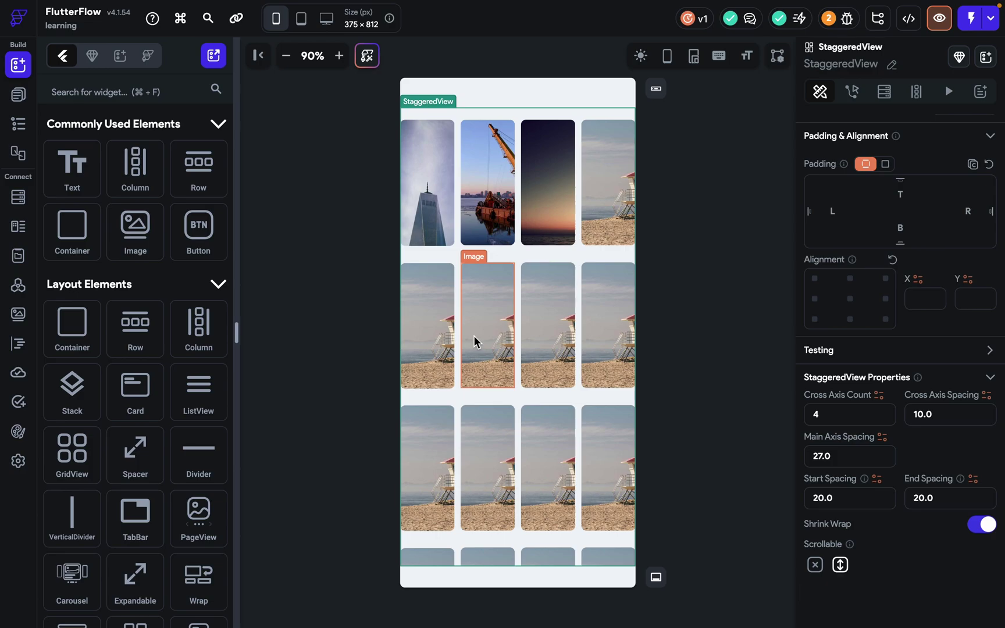
click(841, 415)
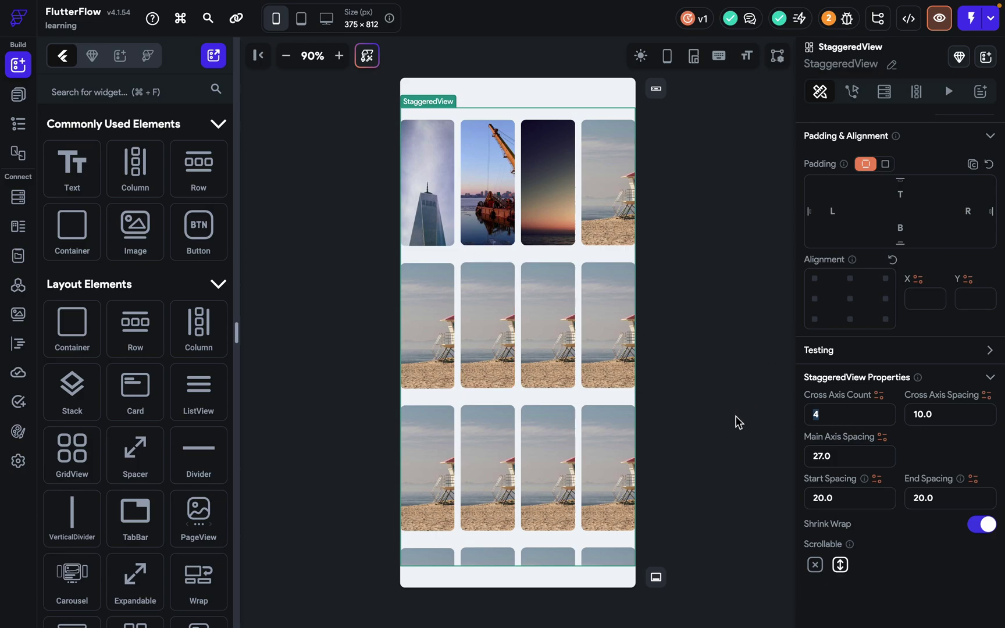
Reduce the Cross Axis Count to 3, then 2, dismissing the Invalid Action warning.
key(BackSpace)
click(715, 362)
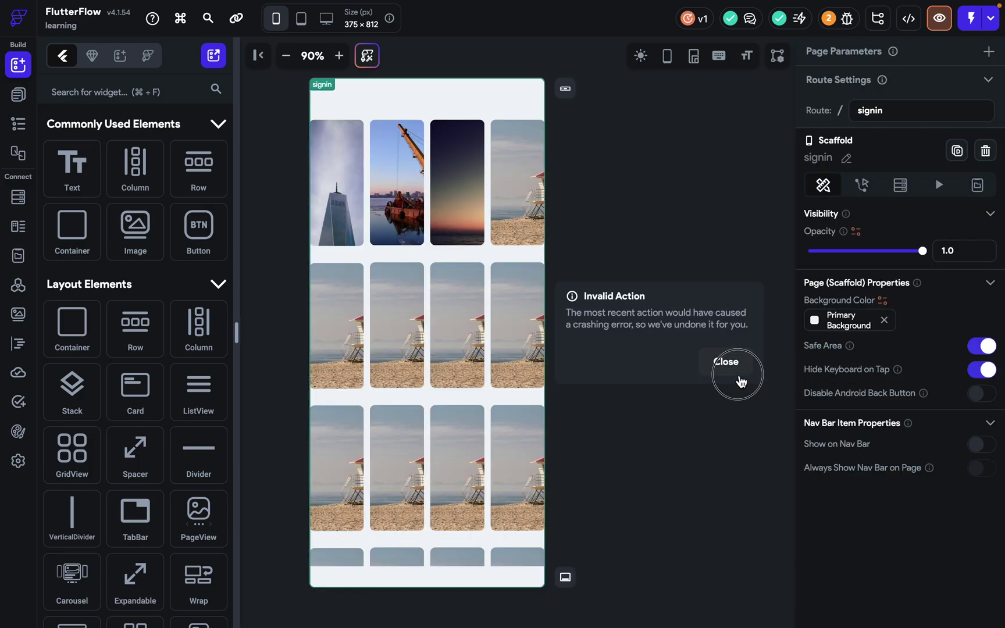
click(567, 263)
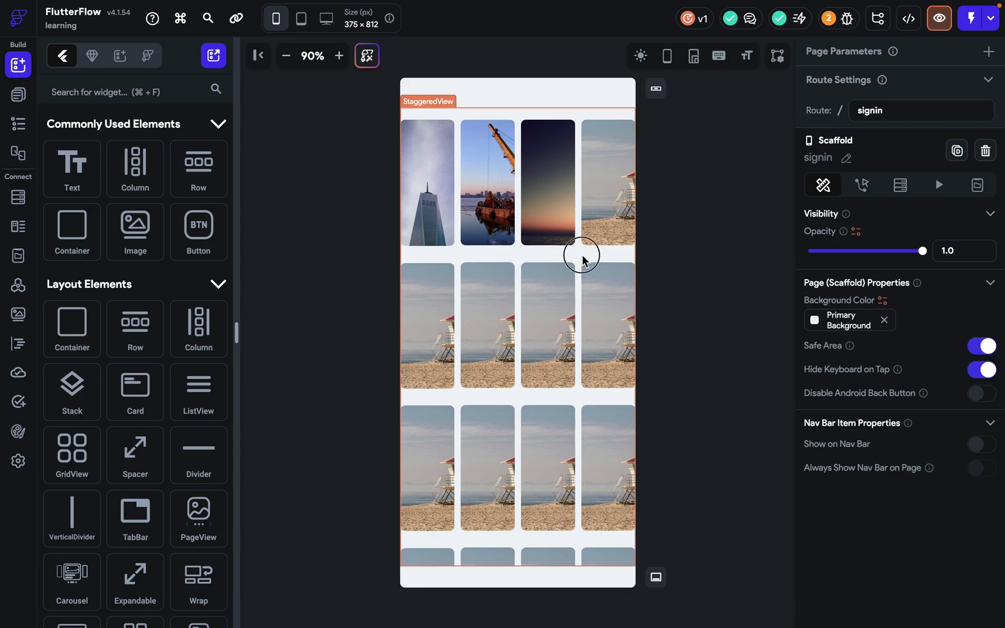
click(775, 516)
key(BackSpace)
text(3)
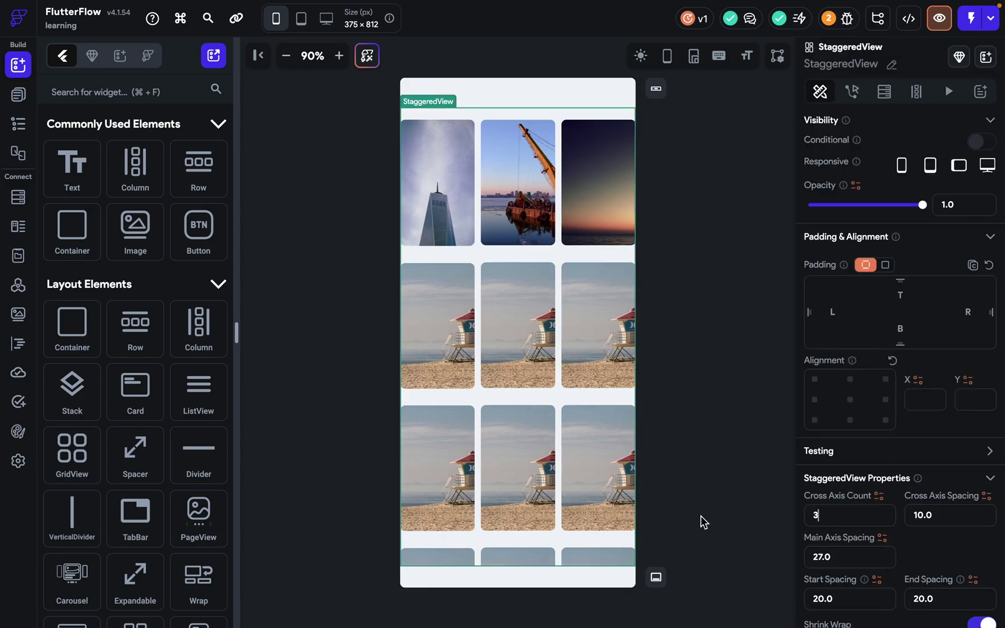
click(838, 510)
key(BackSpace)
text(2)
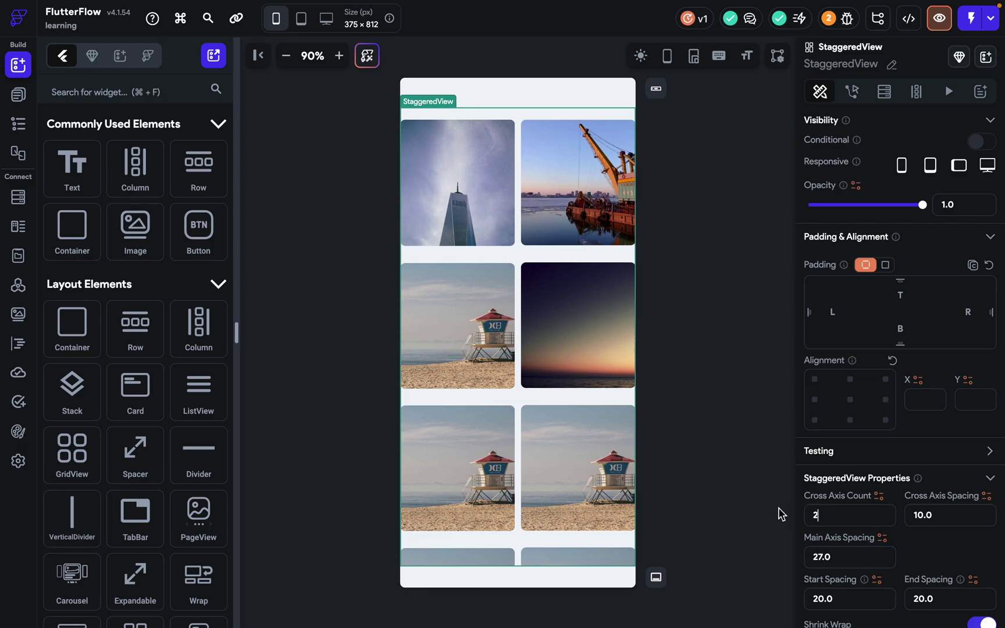
Make the sunset image about 311 px and a lifeguard image 326 px tall; turn off Safe Area.
click(574, 382)
drag(573, 382, 576, 457)
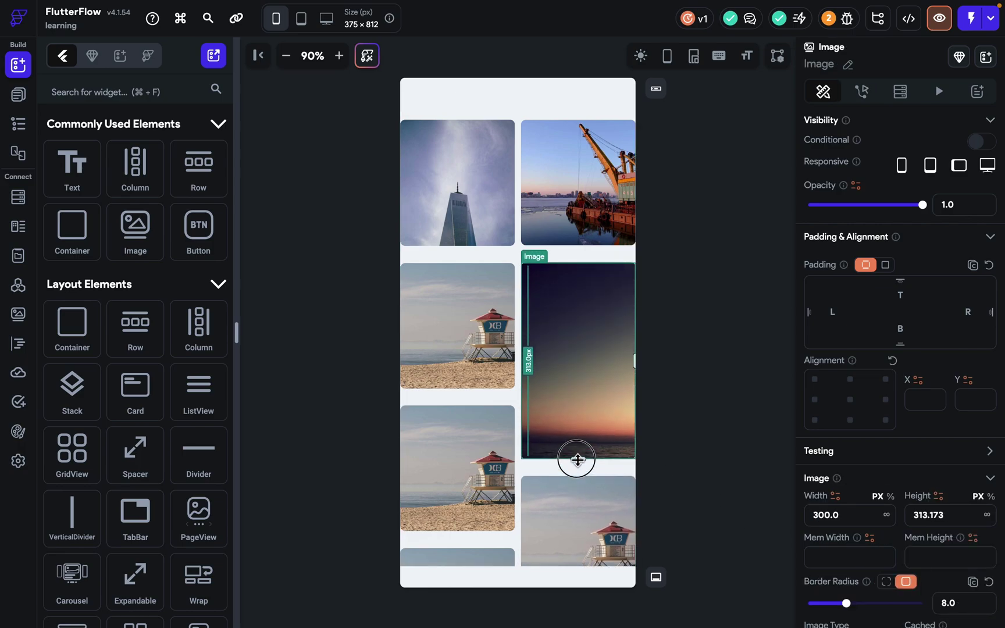
scroll(483, 346, down, 5)
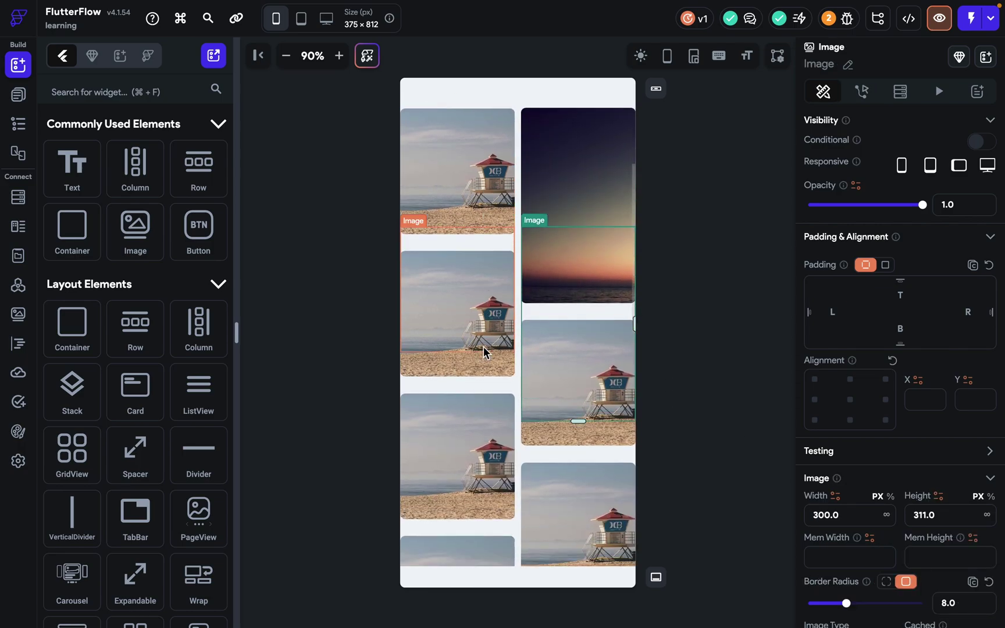
click(481, 350)
drag(458, 476, 467, 542)
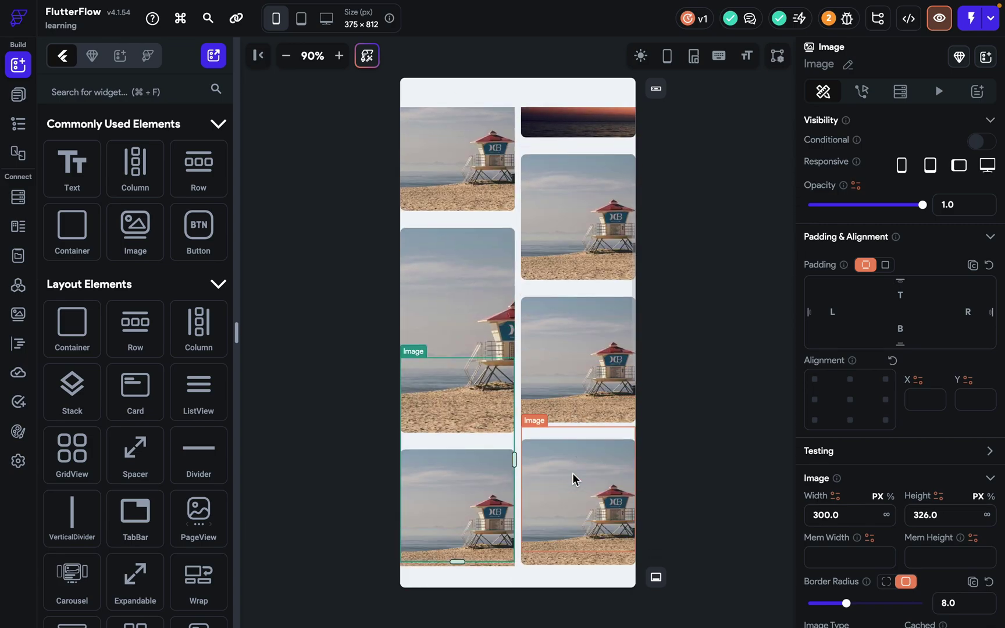
click(543, 93)
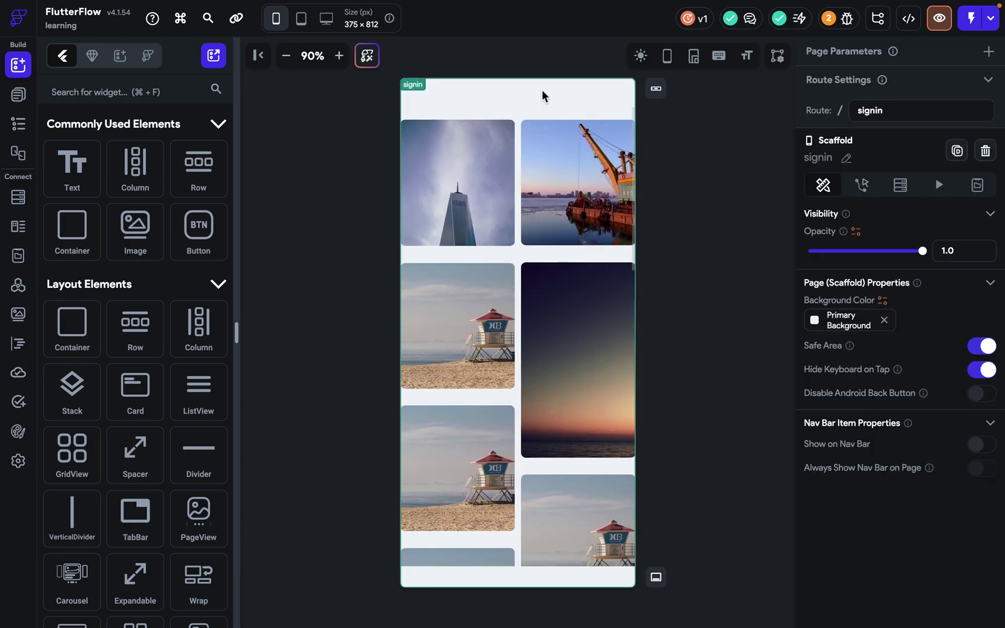
click(979, 353)
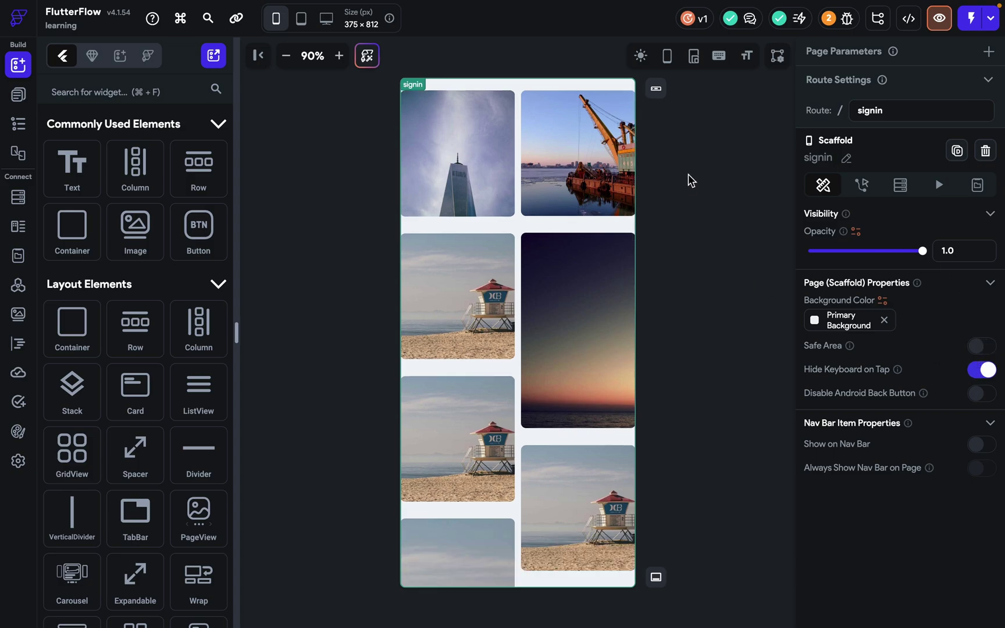
Show the canvas in a phone frame and delete the StaggeredView.
click(667, 56)
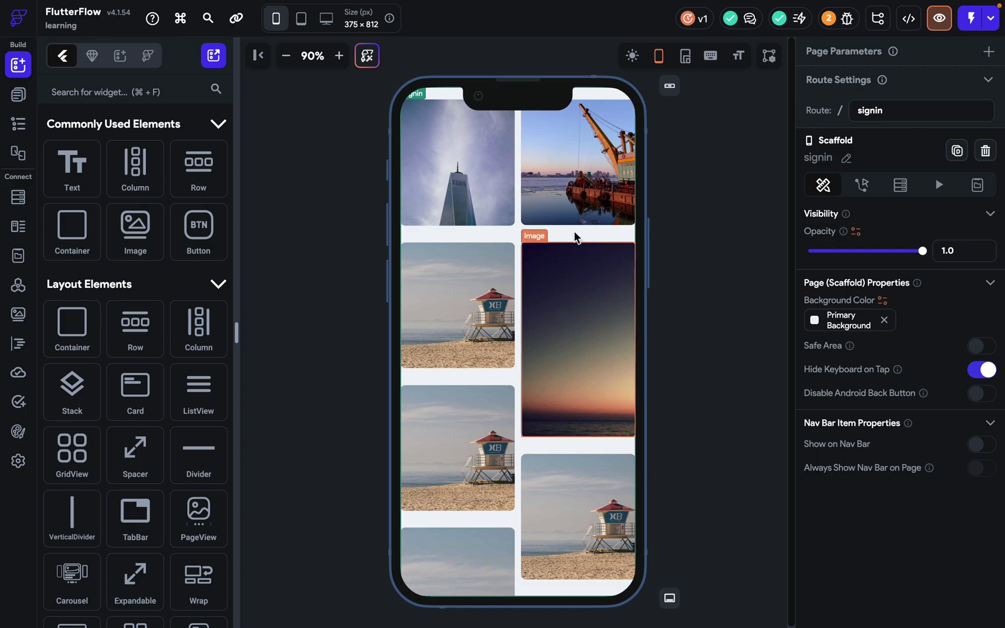
click(499, 241)
key(Delete)
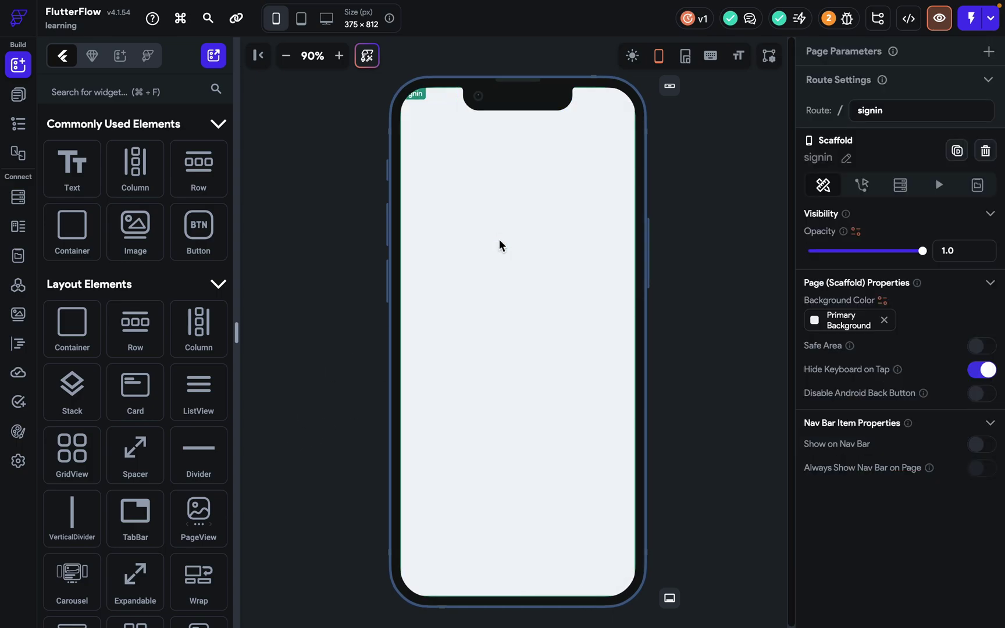
Add a FlippableCard from the Layout Elements palette to the signin page.
scroll(81, 454, down, 6)
scroll(86, 458, down, 10)
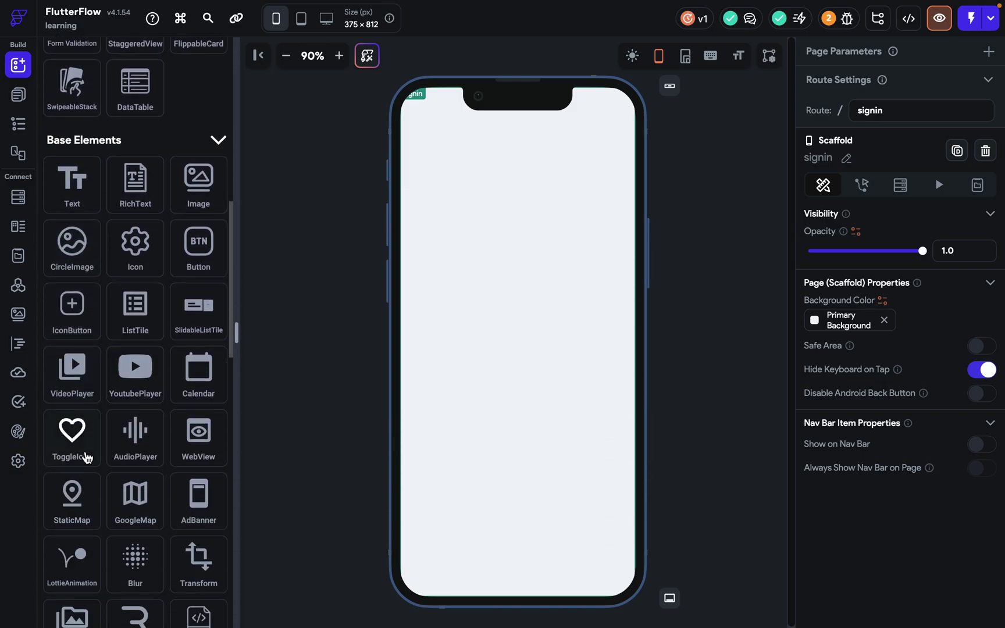
scroll(86, 458, down, 2)
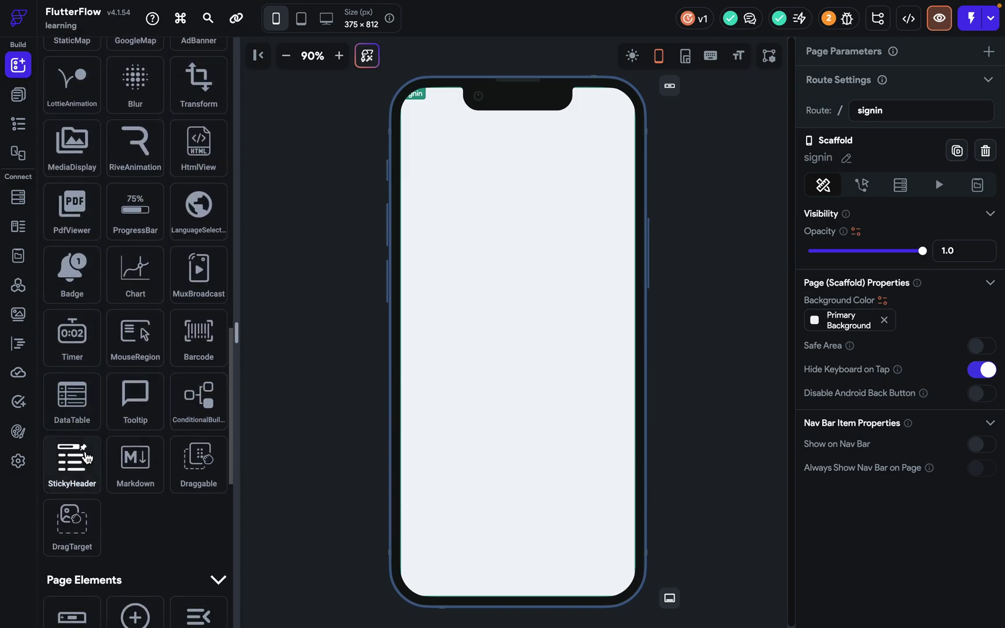
scroll(87, 457, down, 3)
scroll(86, 458, up, 13)
scroll(86, 458, up, 5)
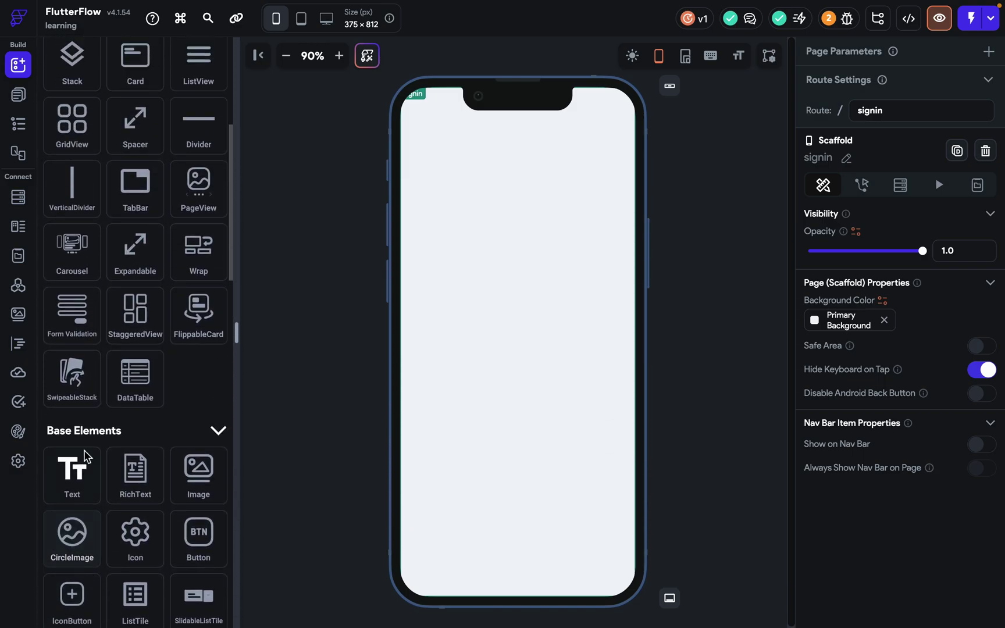
drag(227, 388, 497, 299)
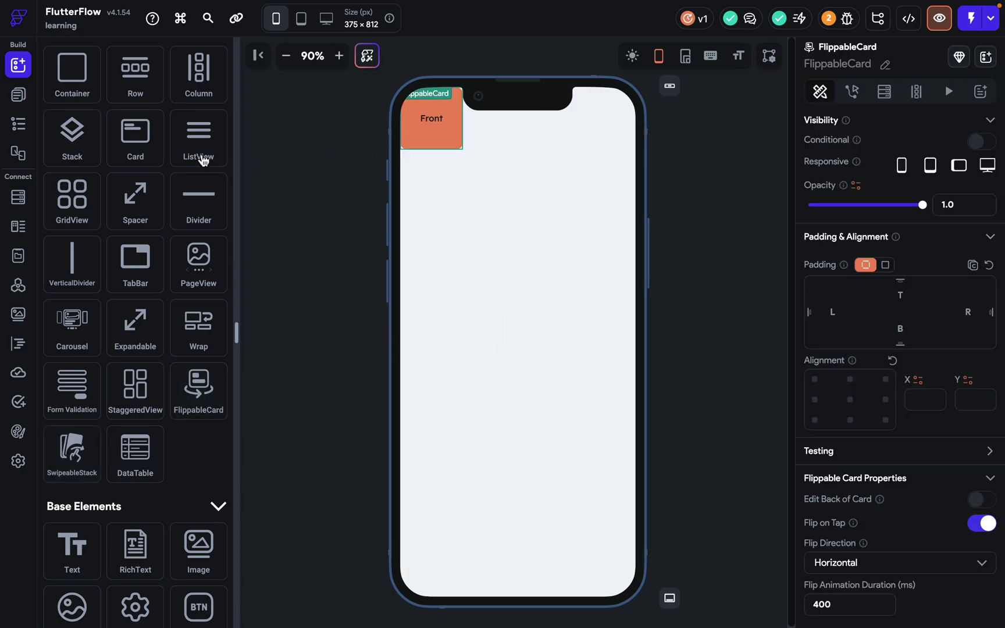
Center-align the FlippableCard and widen its front container.
click(18, 94)
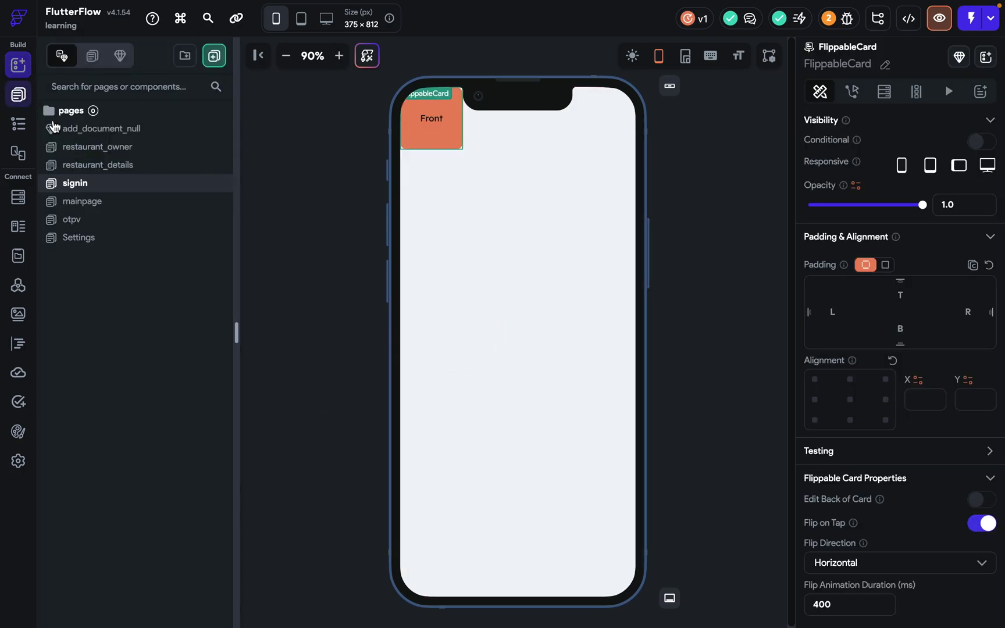
click(850, 399)
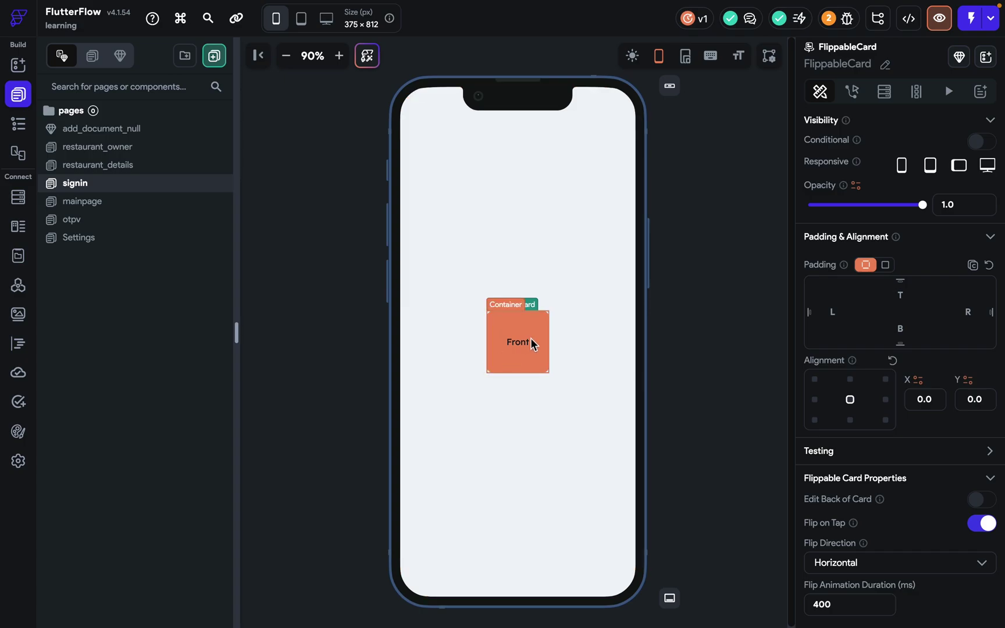
click(540, 365)
click(553, 343)
click(546, 341)
drag(547, 341, 608, 342)
click(709, 310)
Preview the page and tap the card to flip it between Front and Back.
click(933, 23)
click(505, 339)
click(497, 350)
click(498, 349)
click(85, 22)
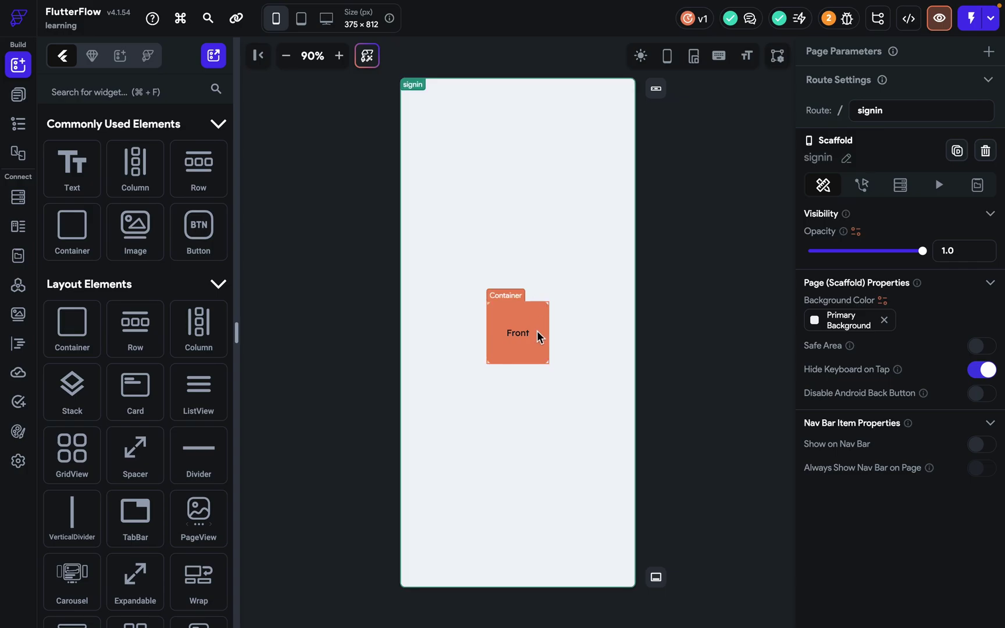
click(536, 332)
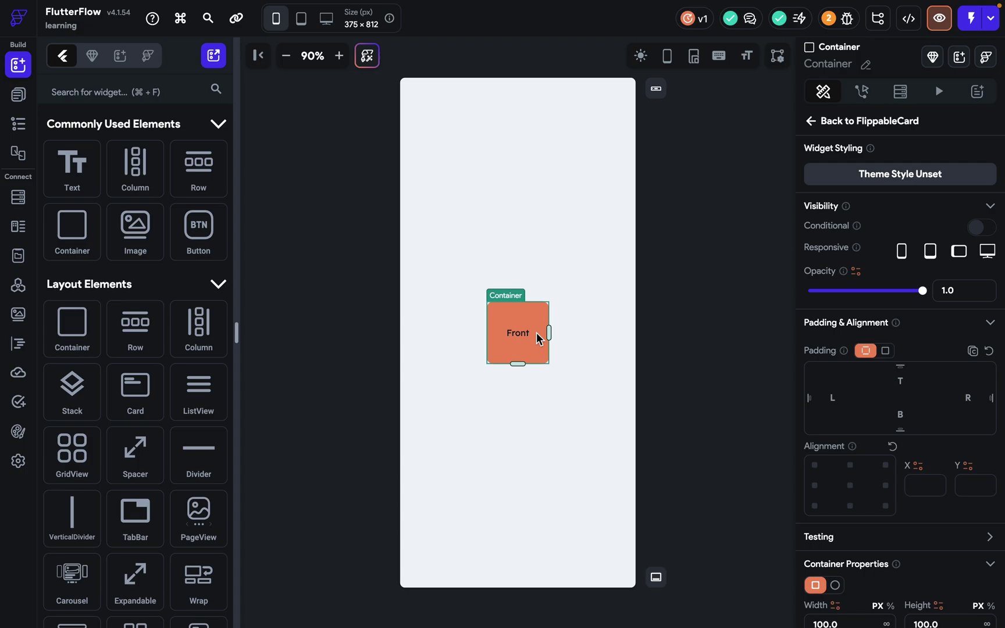
scroll(935, 426, down, 5)
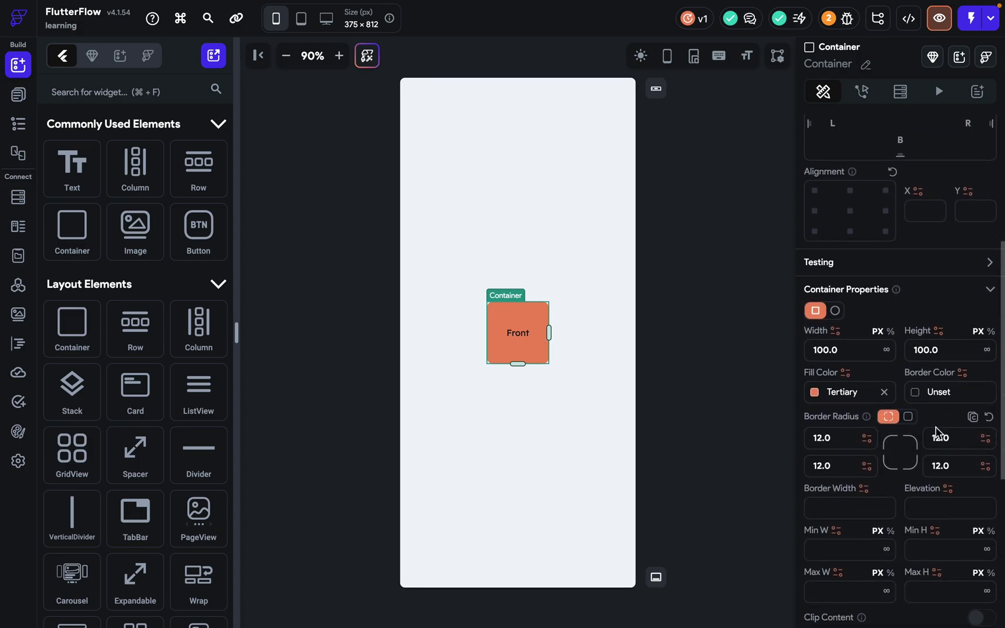
View the FlippableCard's Back face, then set its Flip Direction to Vertical.
click(18, 94)
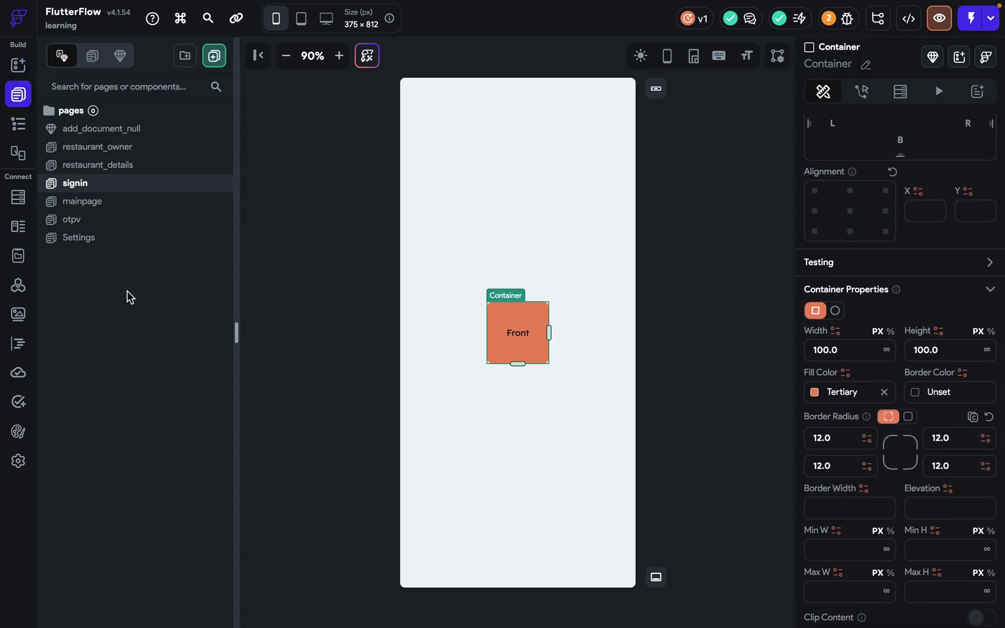
click(18, 124)
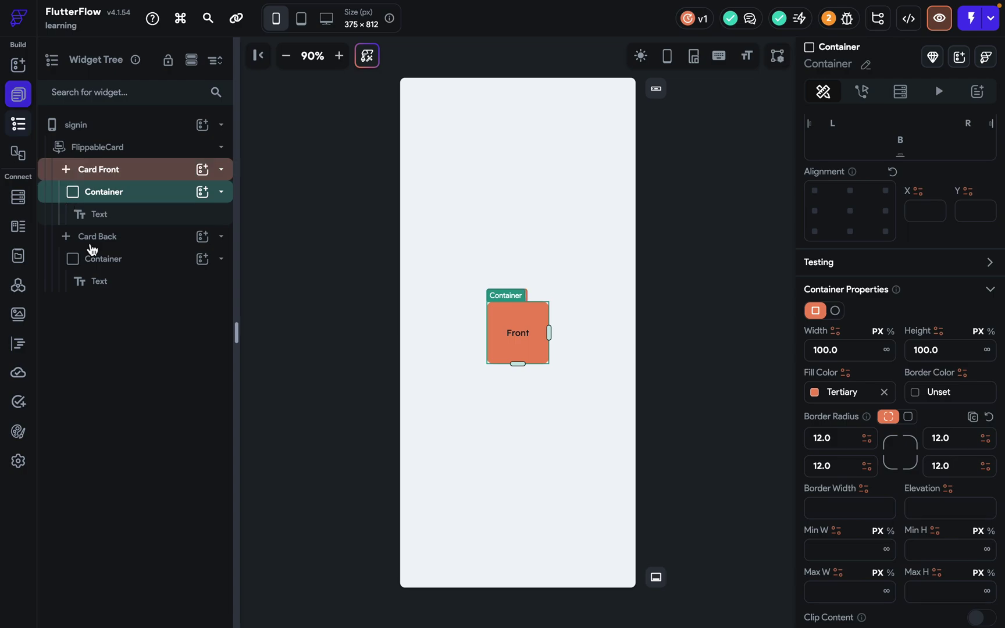
click(119, 153)
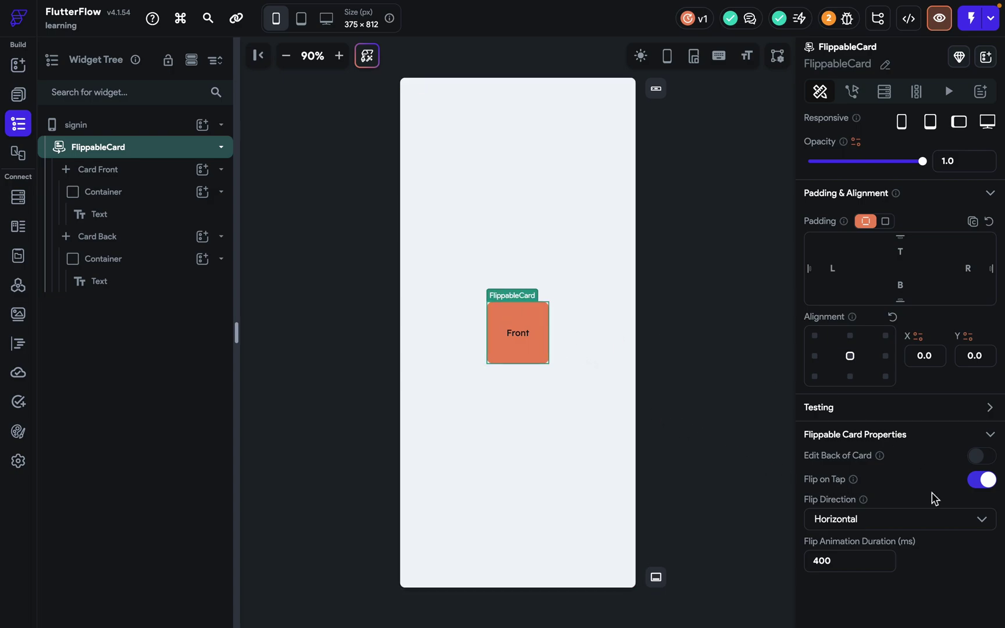
click(987, 460)
click(982, 456)
click(869, 525)
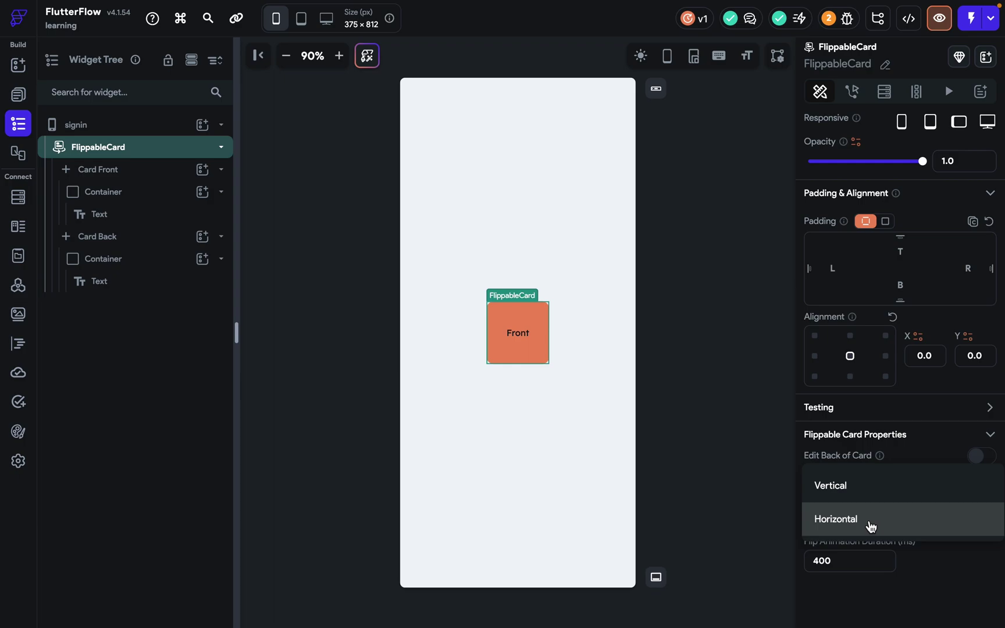
click(855, 495)
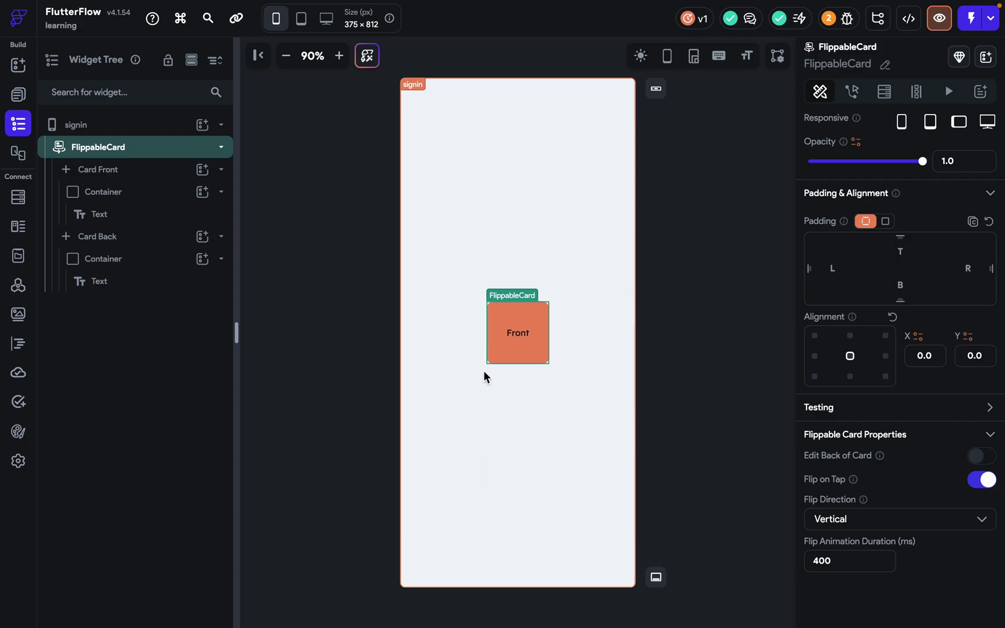
Preview the page and flip the card to its Back and Front.
click(938, 22)
click(521, 321)
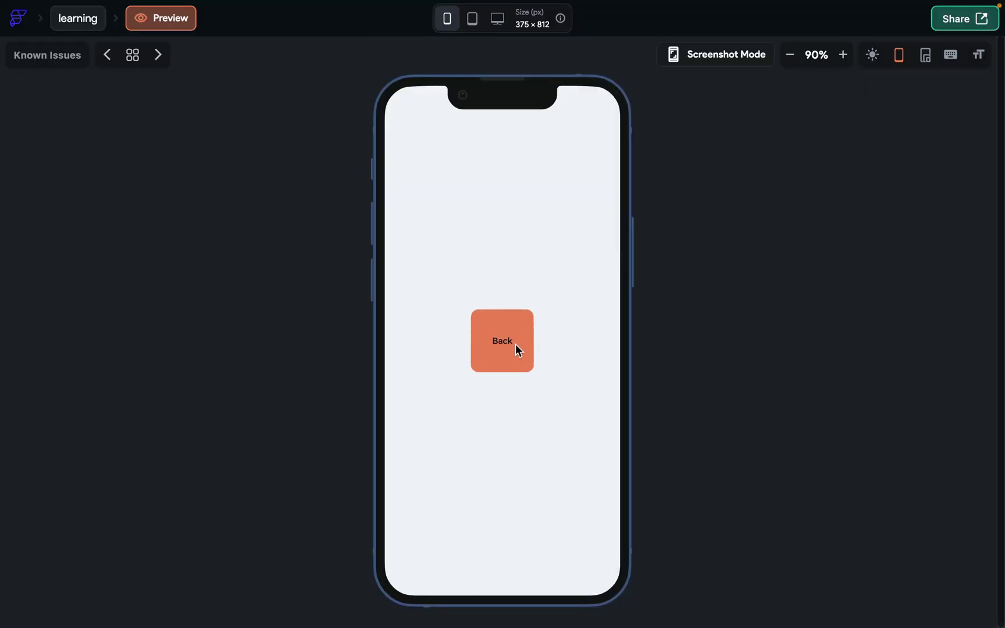
click(507, 344)
click(93, 27)
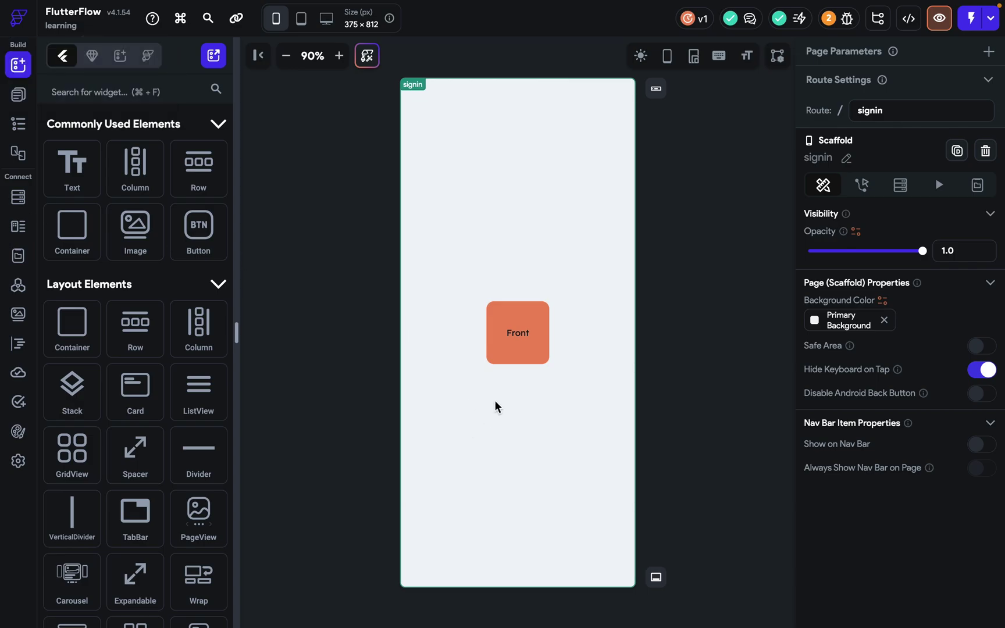
Change the FlippableCard's Flip Animation Duration from 400 to 2000 ms.
click(508, 361)
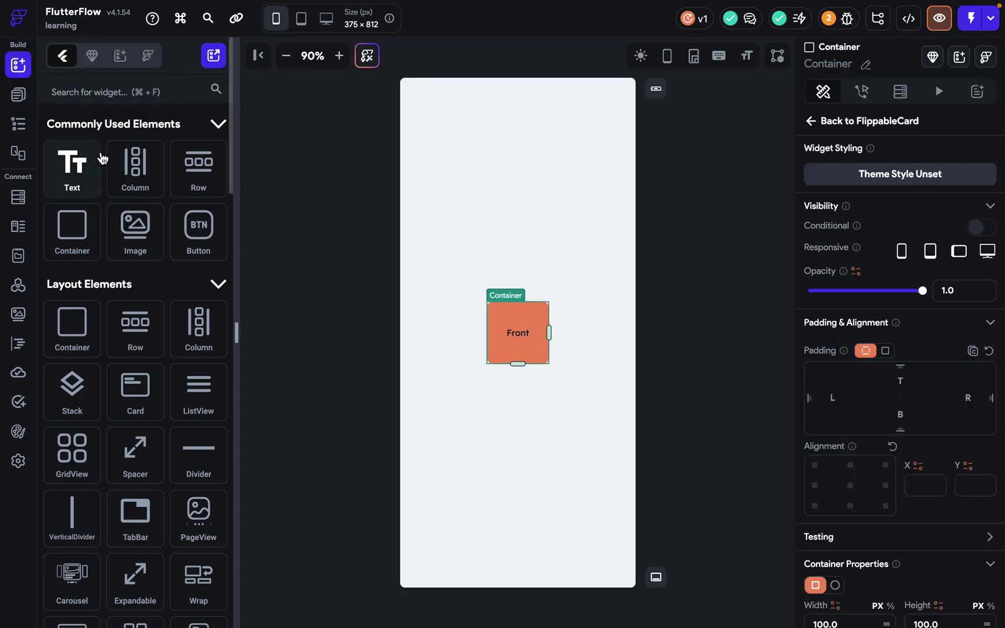
click(21, 124)
click(135, 150)
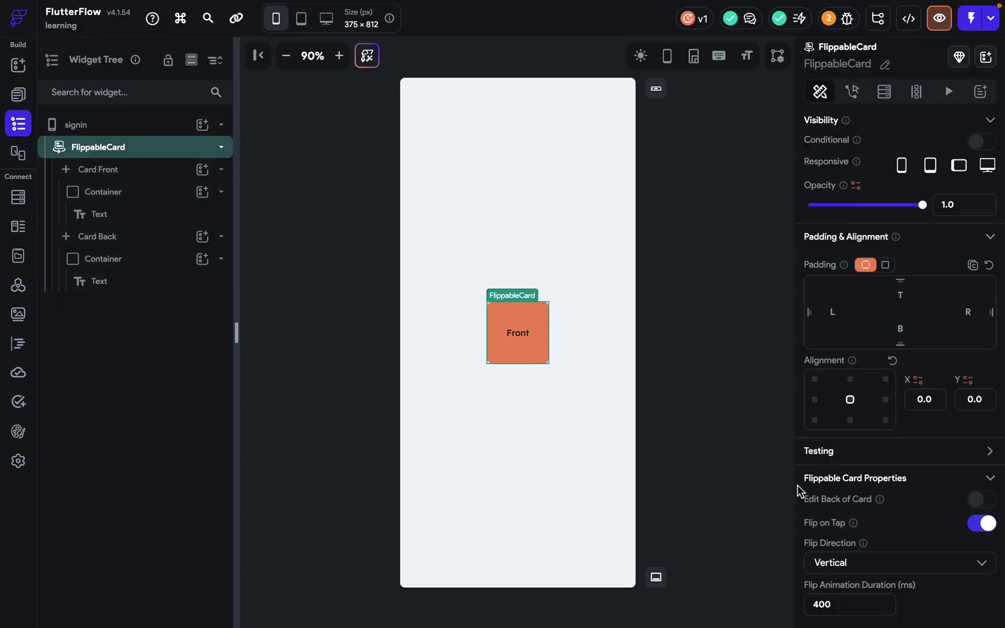
scroll(915, 501, down, 1)
double_click(863, 556)
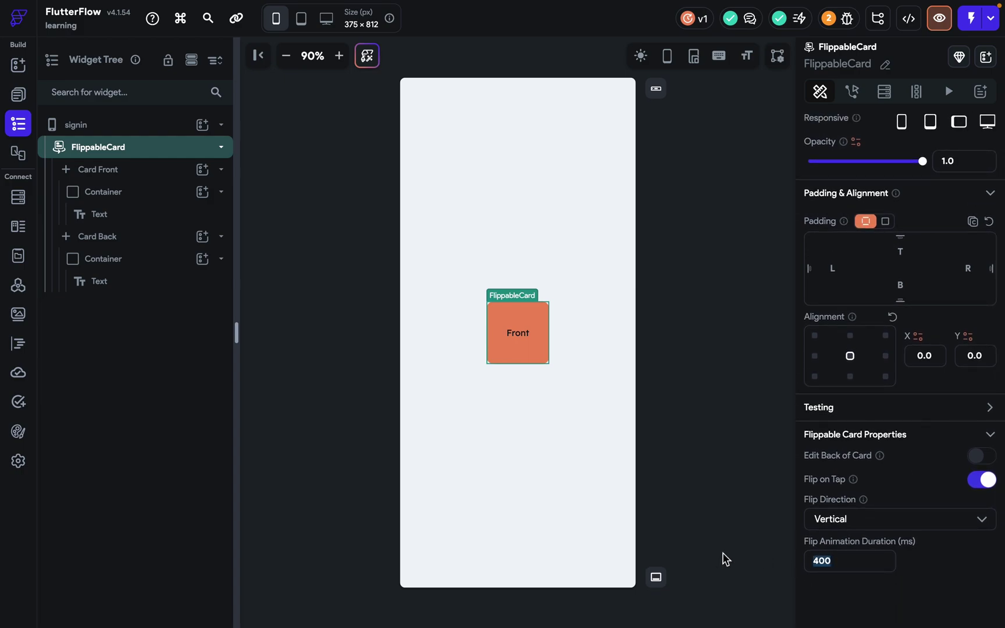
key(BackSpace)
text(2000)
Preview the slower 2000 ms flip, then open the Card Front for editing.
click(939, 18)
click(527, 333)
click(527, 330)
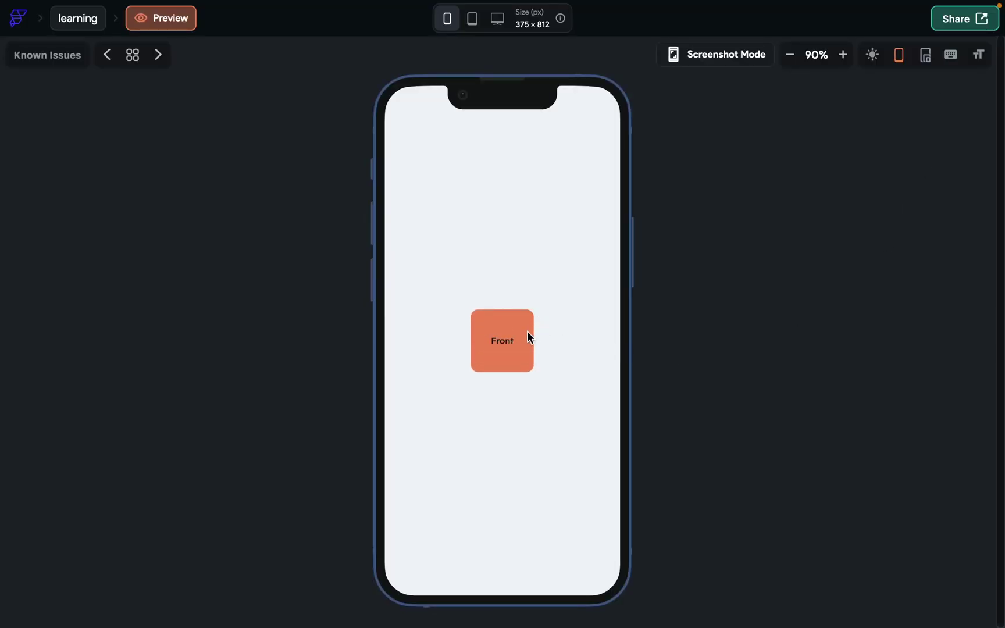
click(129, 22)
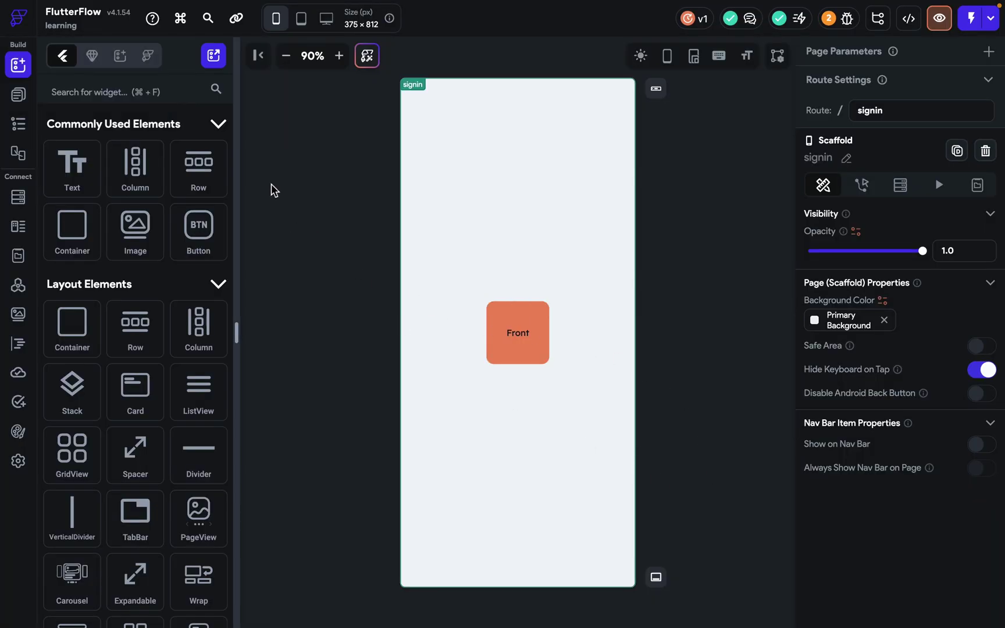
double_click(511, 349)
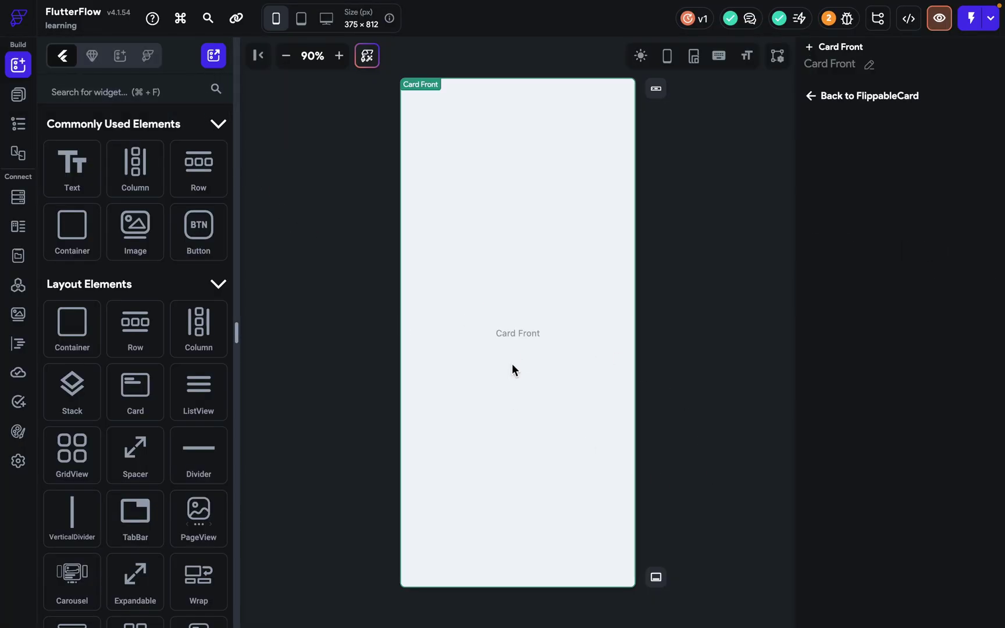
Replace the FlippableCard with a SwipeableStack from Layout Elements on the signin page.
key(BackSpace)
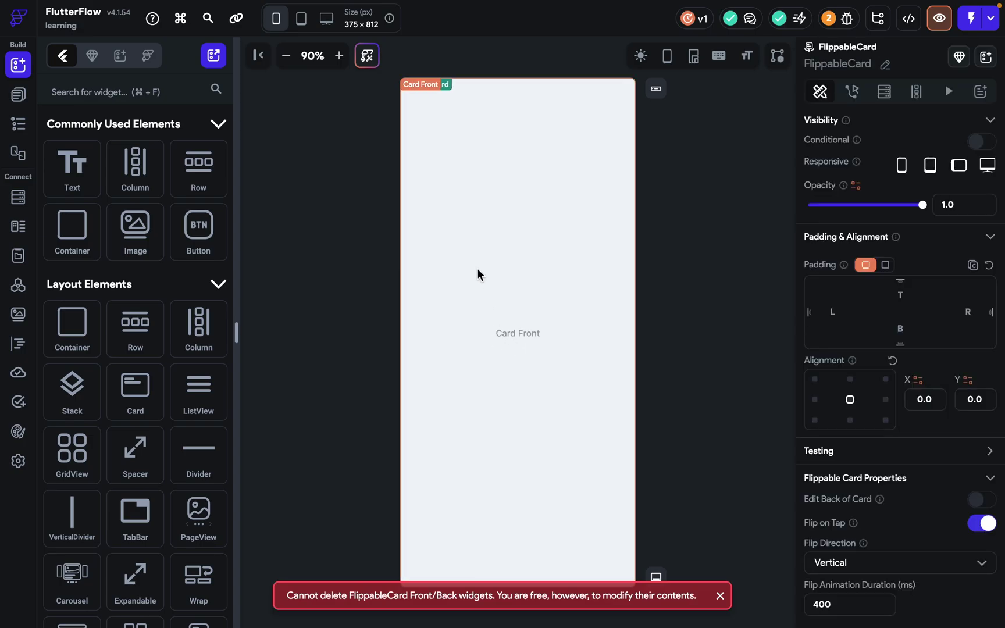
click(477, 273)
scroll(207, 455, down, 3)
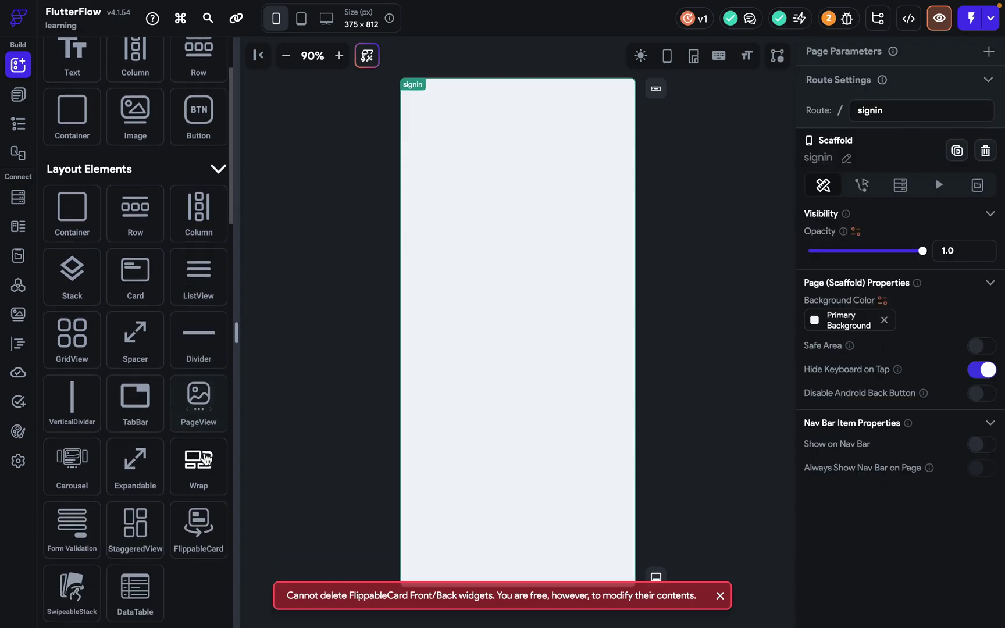
scroll(198, 523, down, 1)
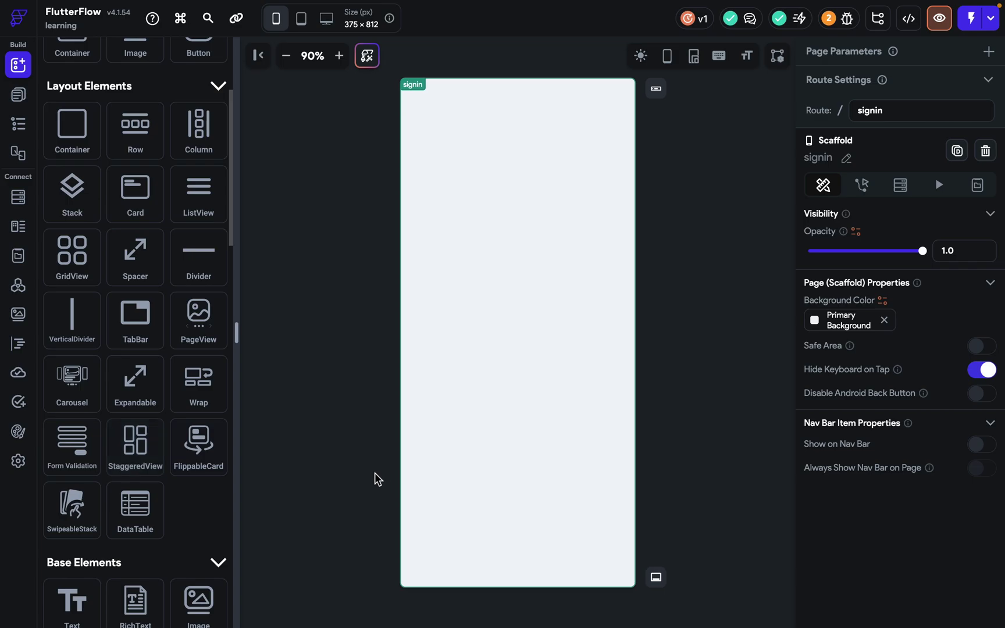
drag(89, 513, 461, 299)
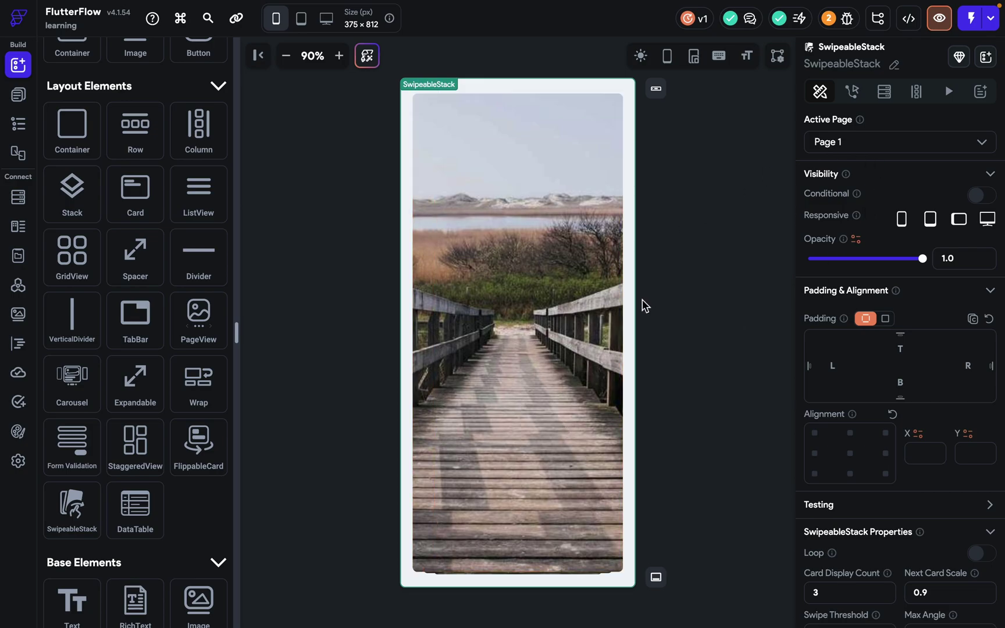
click(617, 324)
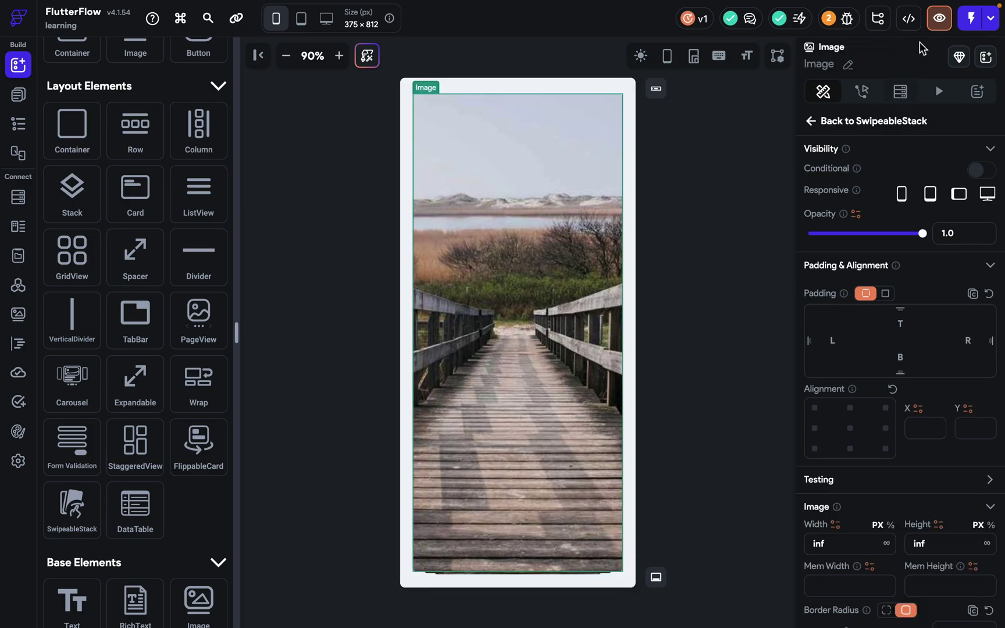
Preview and swipe away the boardwalk, forest, lion and ocean photo cards.
click(939, 18)
drag(525, 406, 174, 410)
drag(519, 378, 750, 331)
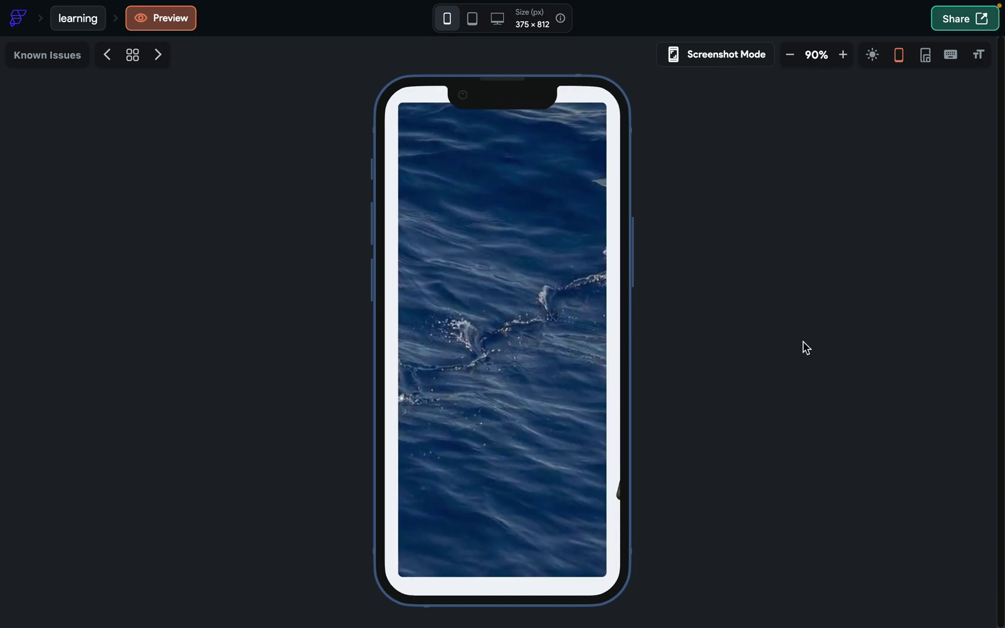
drag(477, 406, 779, 397)
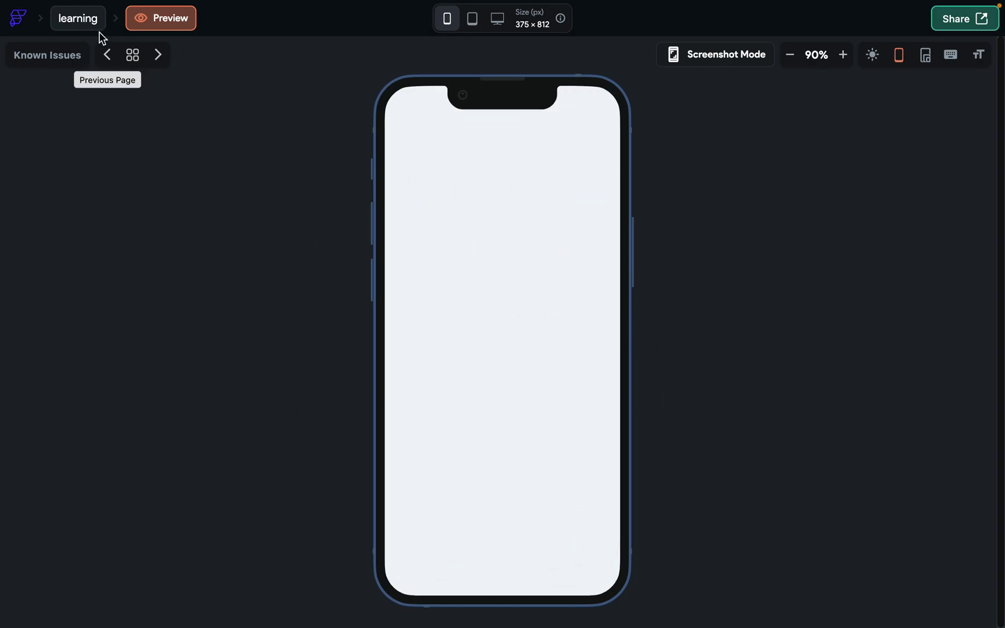
click(79, 18)
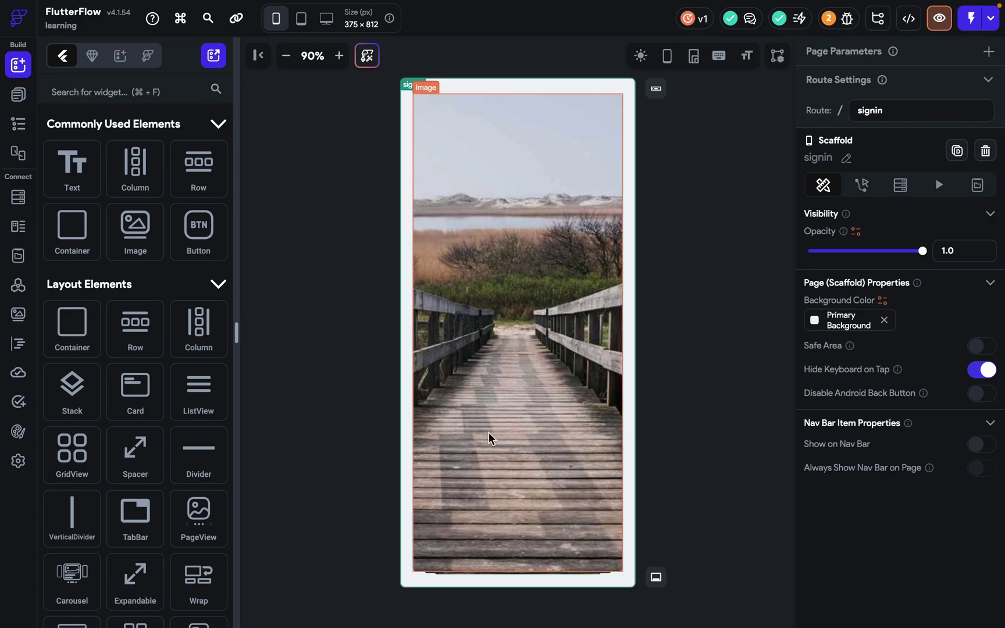
Turn on Loop for the SwipeableStack and clear its Card Display Count value.
click(633, 437)
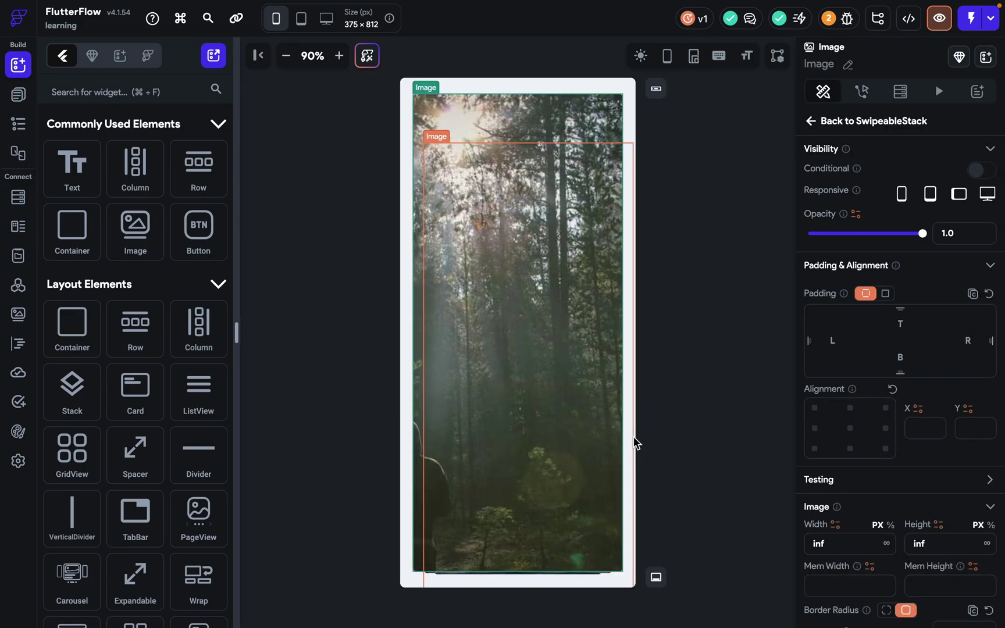
click(407, 336)
scroll(860, 382, down, 3)
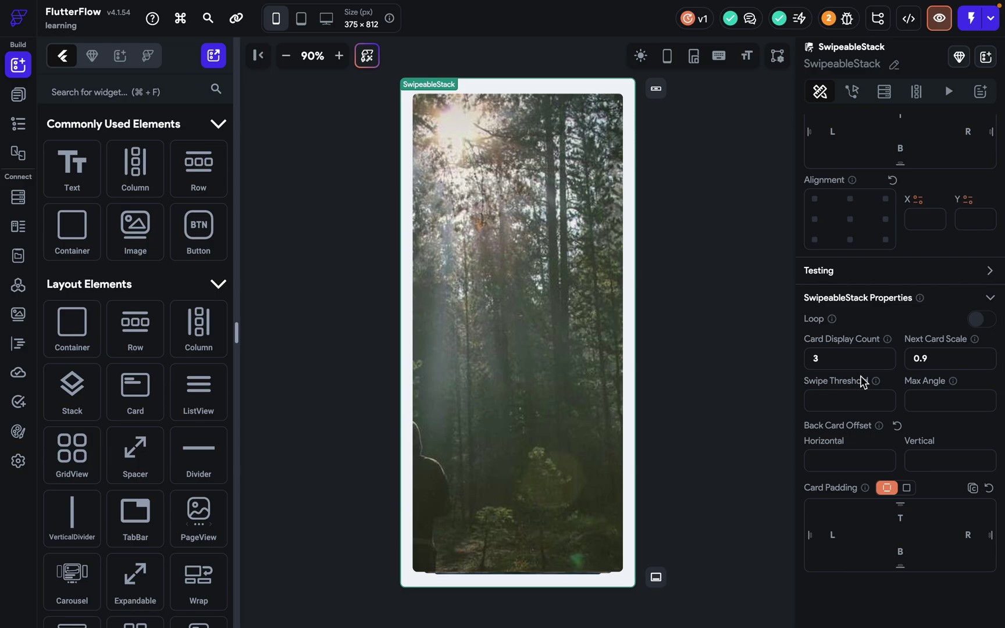
click(980, 320)
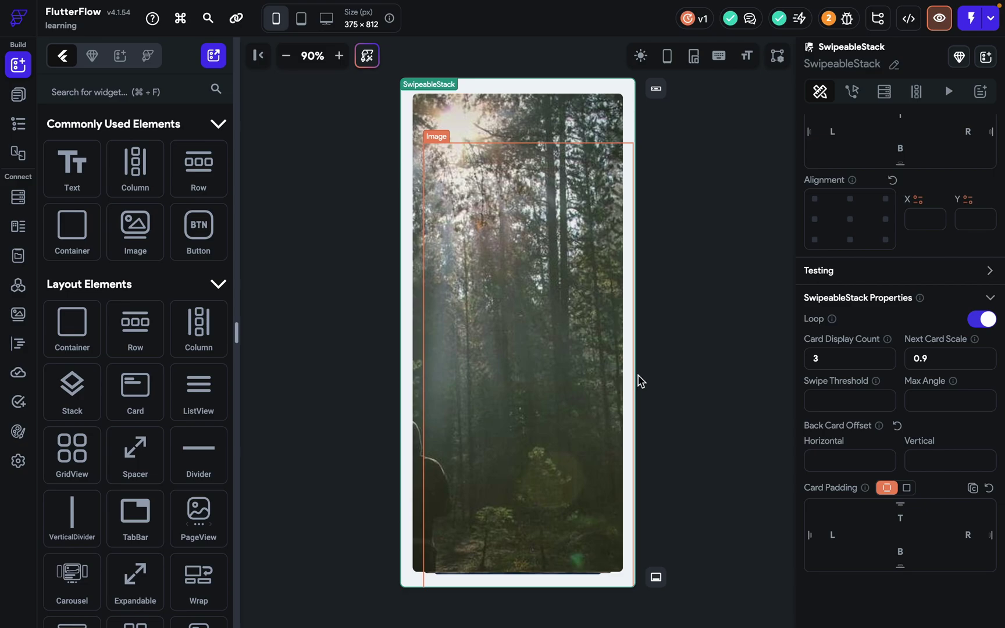
drag(843, 367, 805, 368)
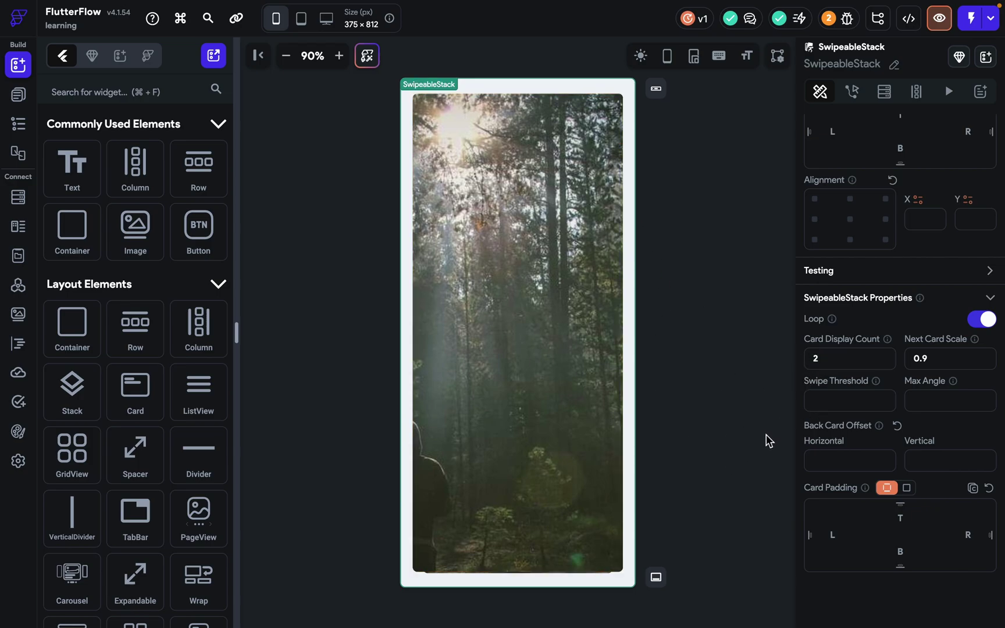
key(BackSpace)
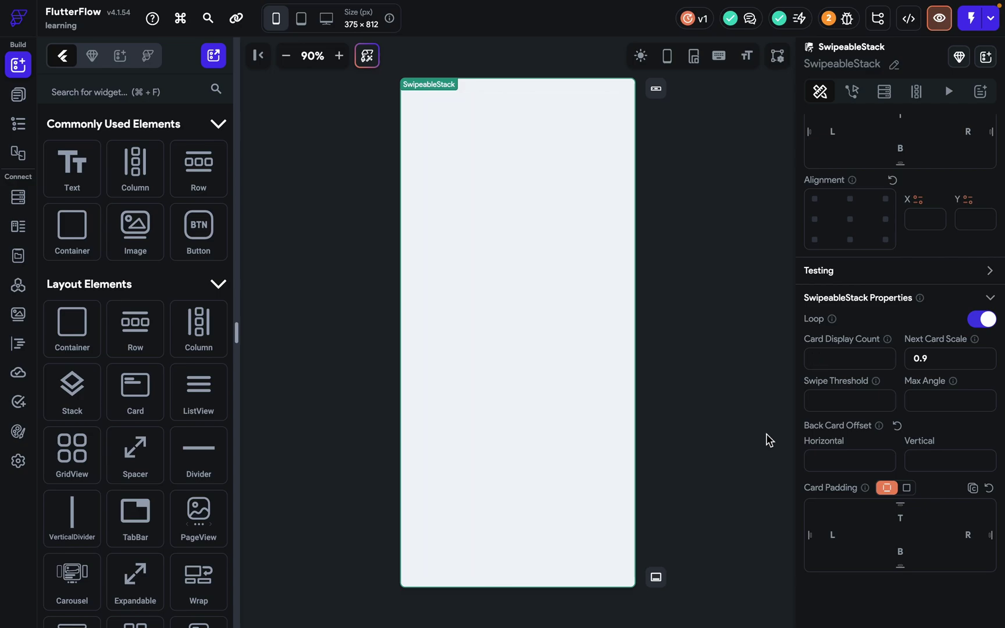
Enter 3 as Card Display Count and zoom in on the stacked card edges.
text(3)
click(339, 57)
click(340, 56)
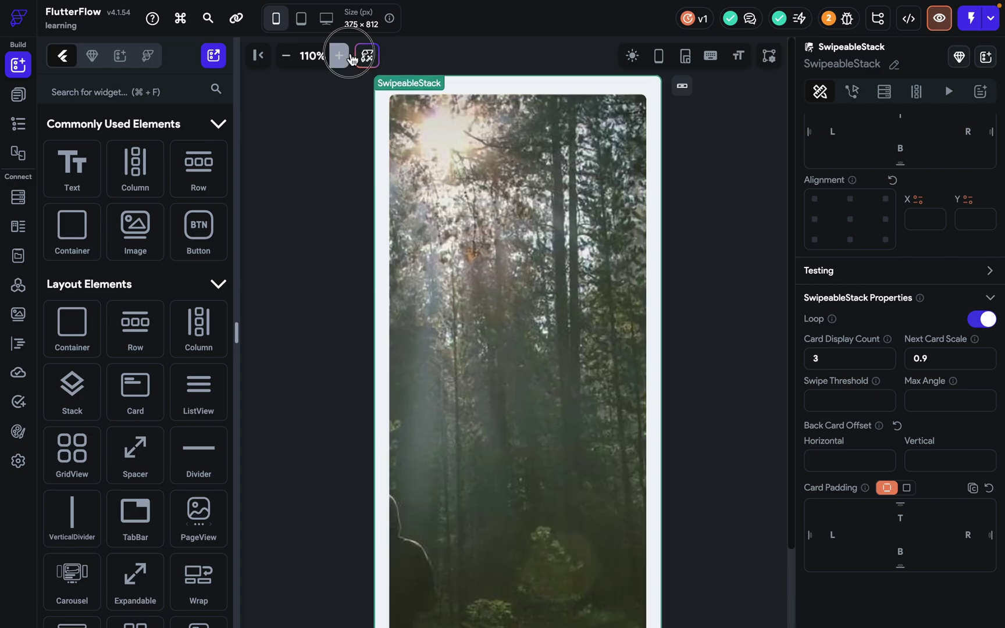
click(339, 57)
click(340, 56)
click(339, 56)
click(340, 56)
scroll(479, 328, down, 10)
scroll(479, 328, up, 1)
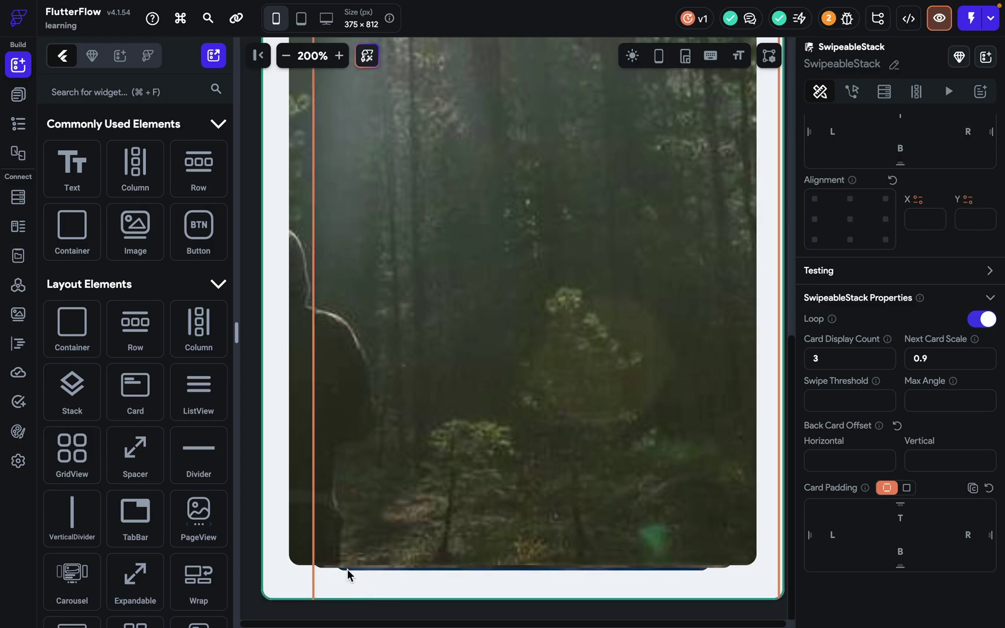
Set Card Display Count to 10 after trying 5 and 100.
drag(844, 359, 741, 361)
text(5)
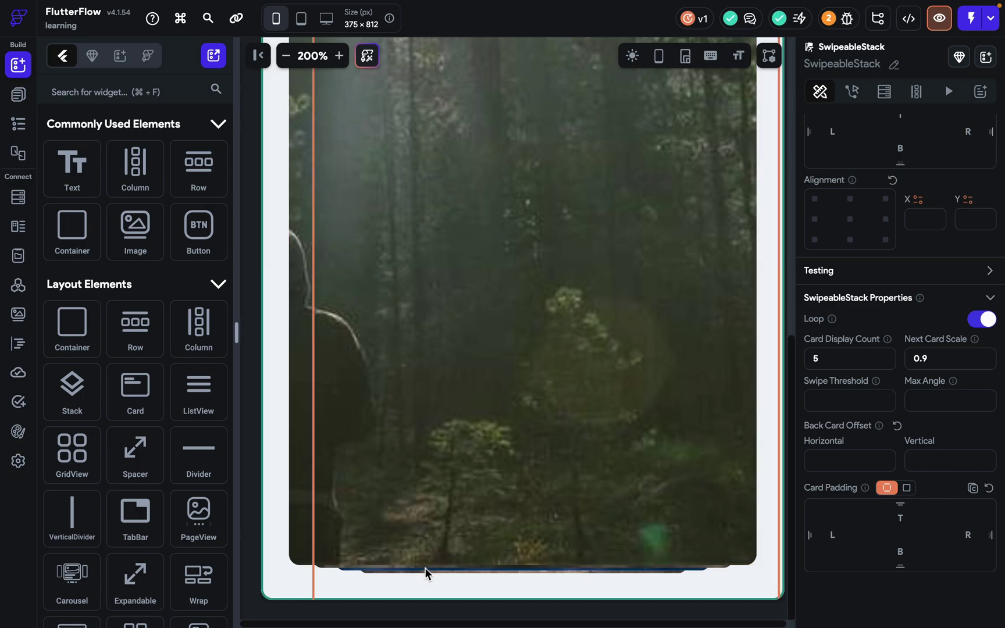
key(BackSpace)
text(100)
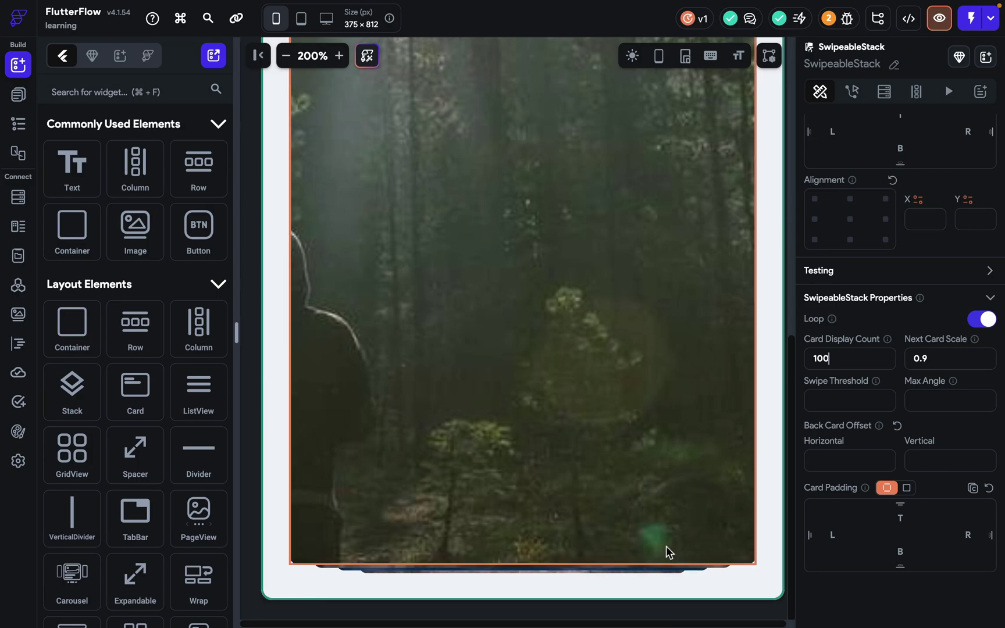
key(BackSpace)
Try Next Card Scale values 1.90 and 0.60, leaving it at 0.90.
key(Up)
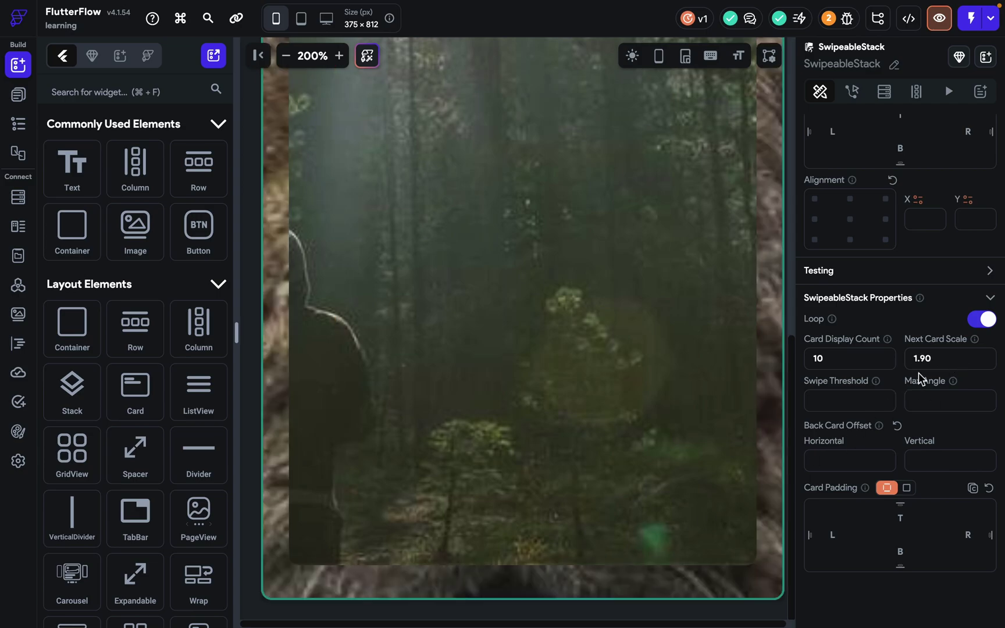
key(Down)
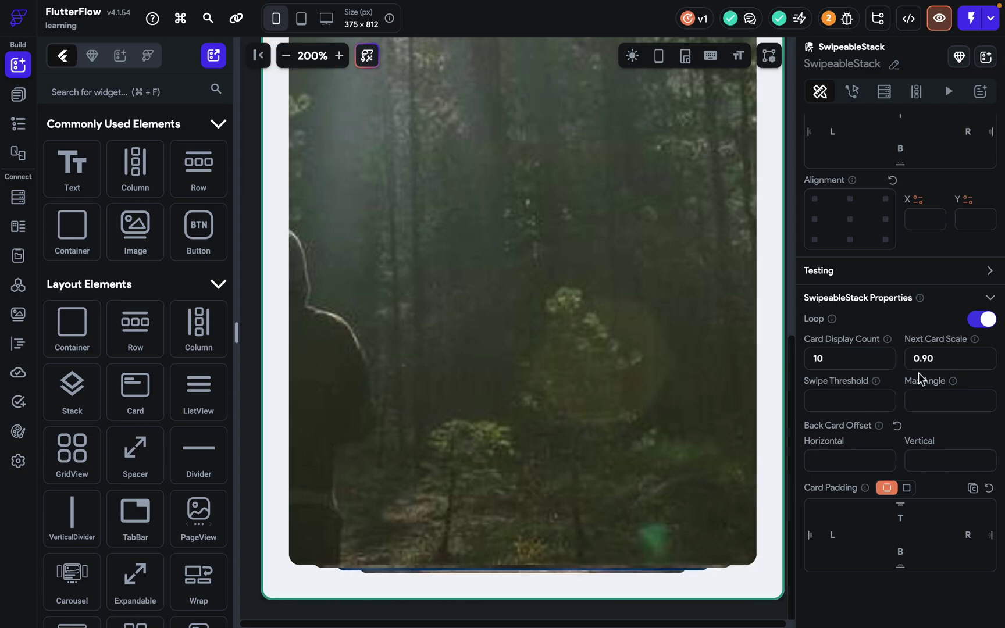
click(927, 359)
key(BackSpace)
text(6)
key(BackSpace)
text(9)
Check the Swipe Threshold explanation, then zoom out until the whole page fits.
click(829, 399)
mouse_move(883, 389)
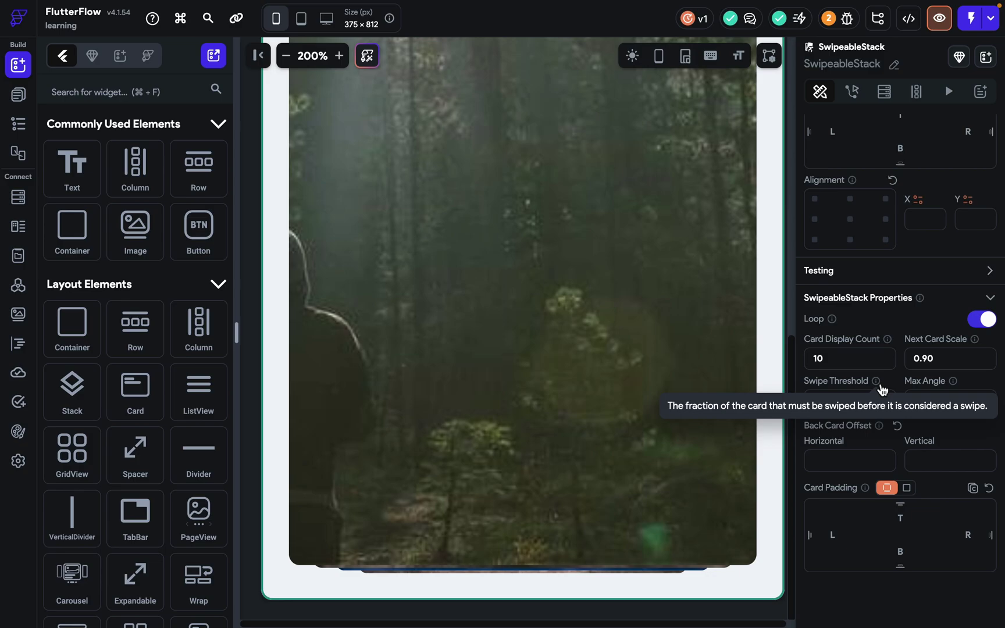
click(875, 400)
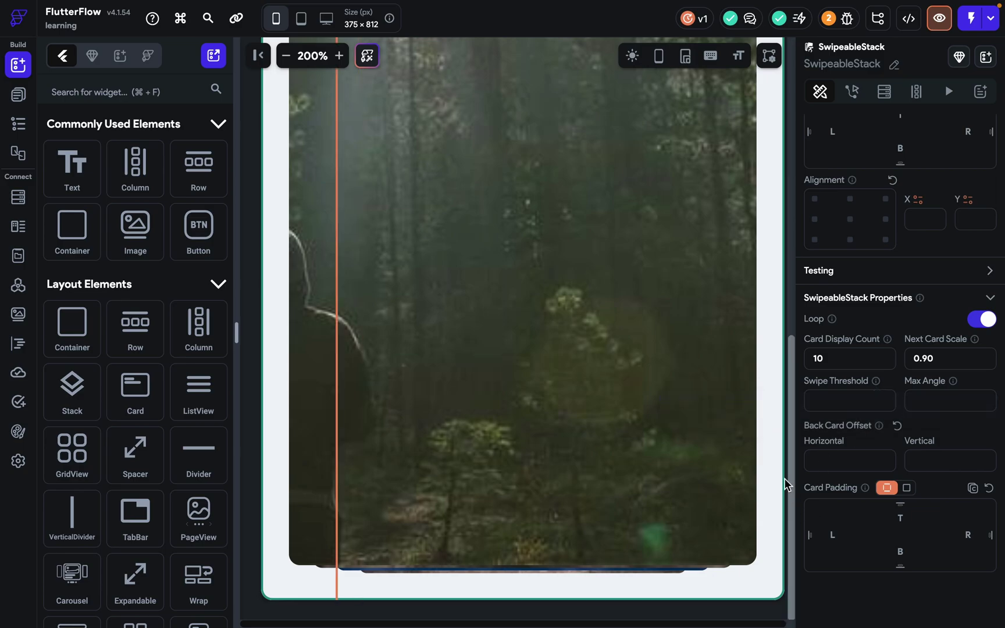
click(288, 63)
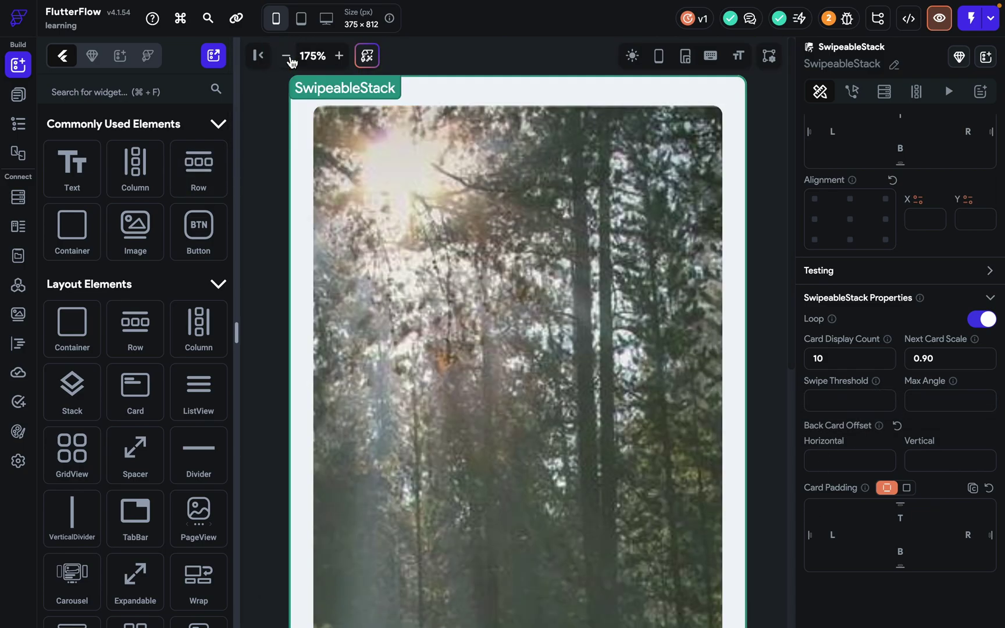
click(287, 63)
click(288, 63)
click(288, 63)
click(288, 63)
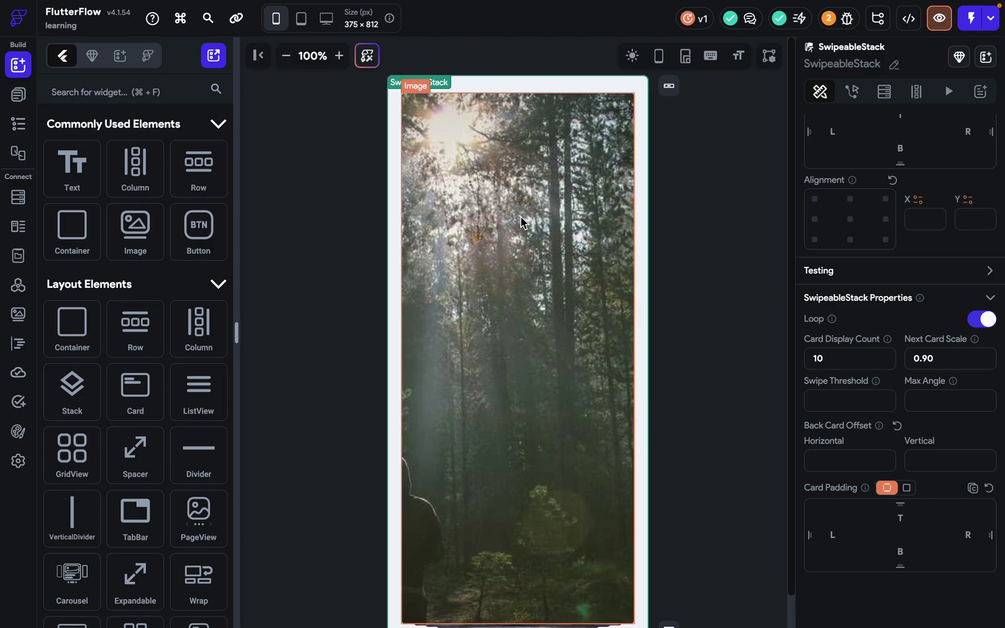
click(939, 18)
drag(490, 325, 535, 317)
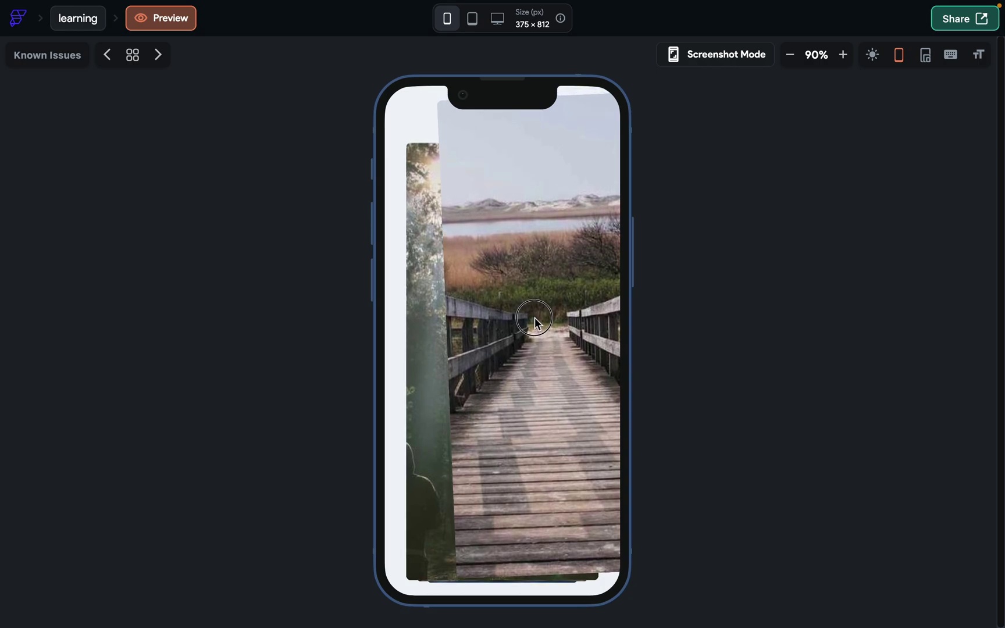
drag(535, 317, 717, 316)
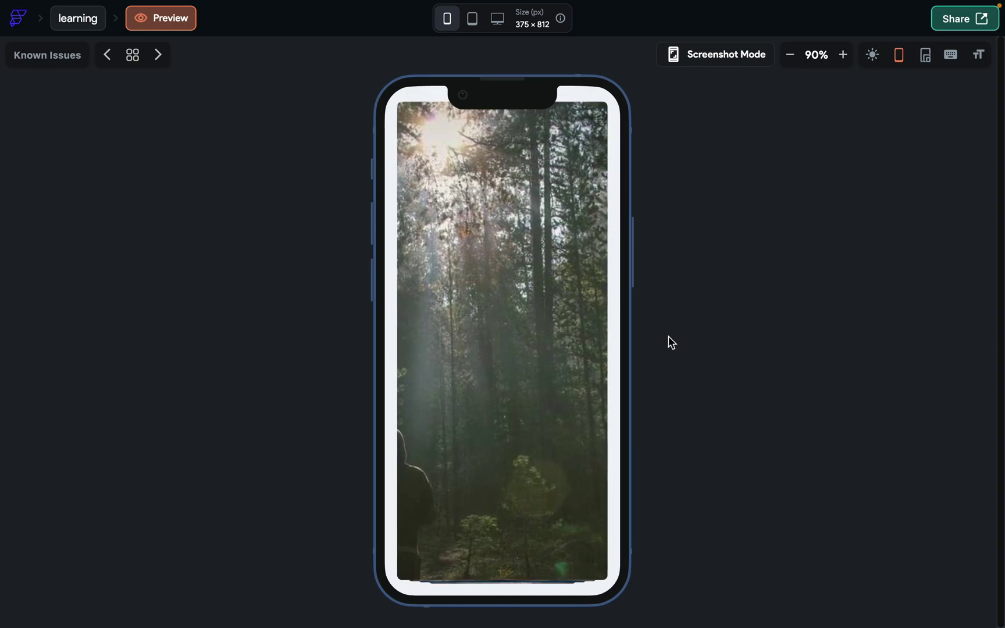
click(77, 23)
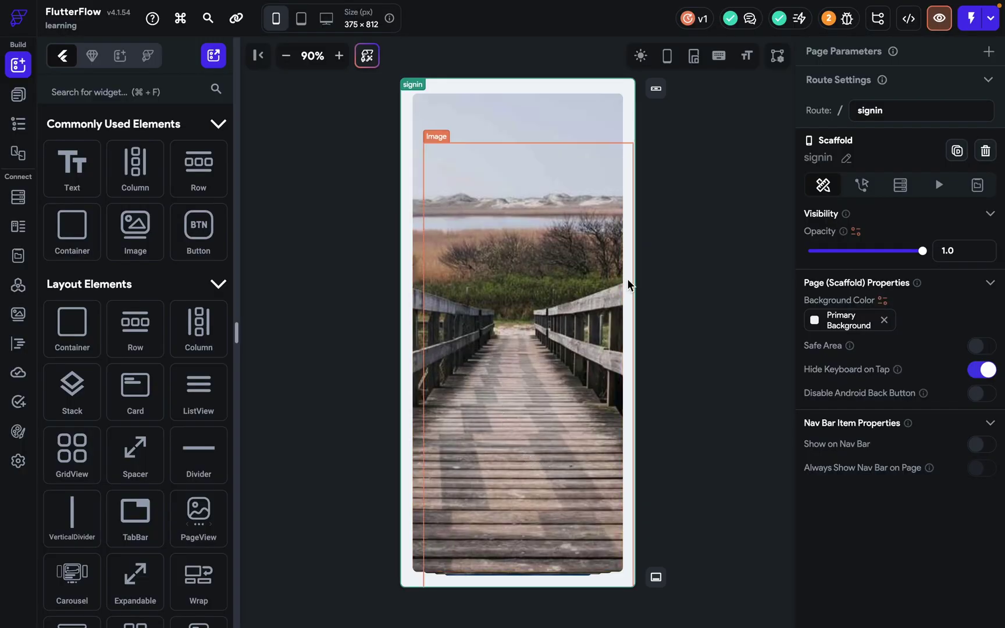
Set the SwipeableStack's Max Angle to 90 and clear the horizontal Back Card Offset.
click(627, 278)
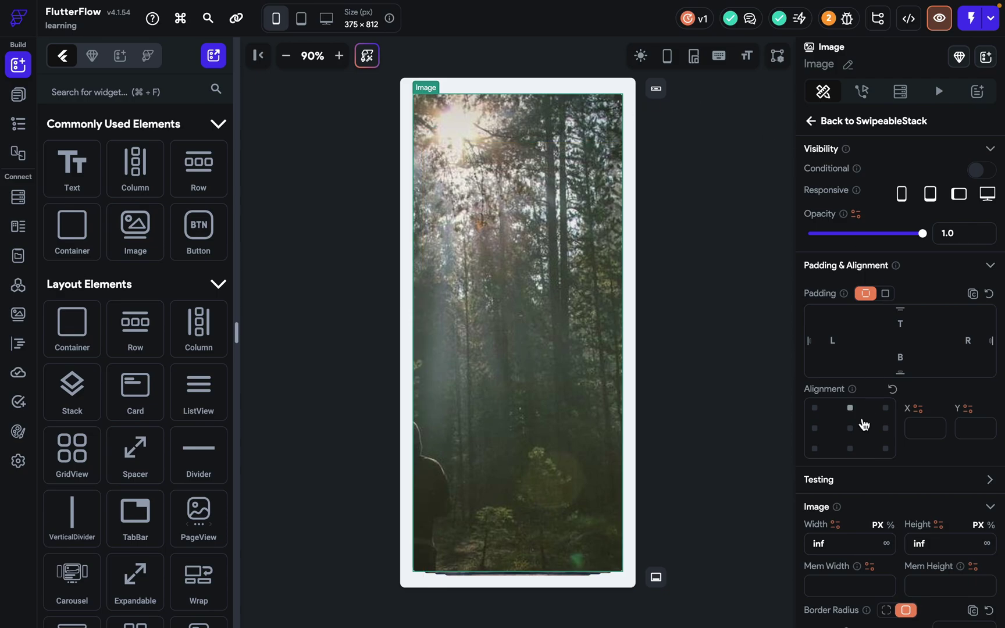
scroll(862, 422, down, 5)
click(607, 92)
click(922, 401)
text(90)
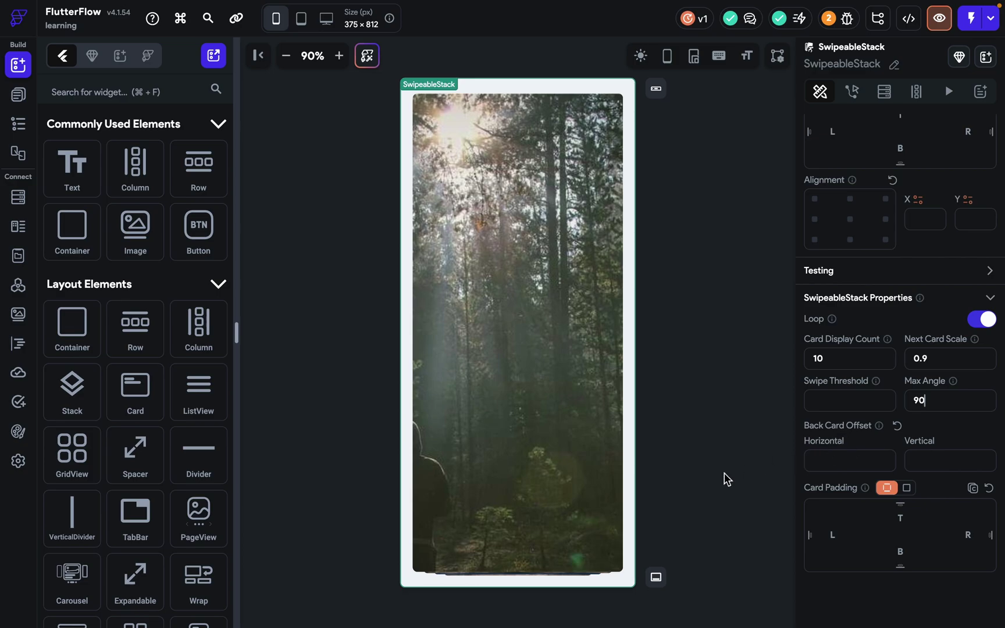
click(825, 460)
text(100)
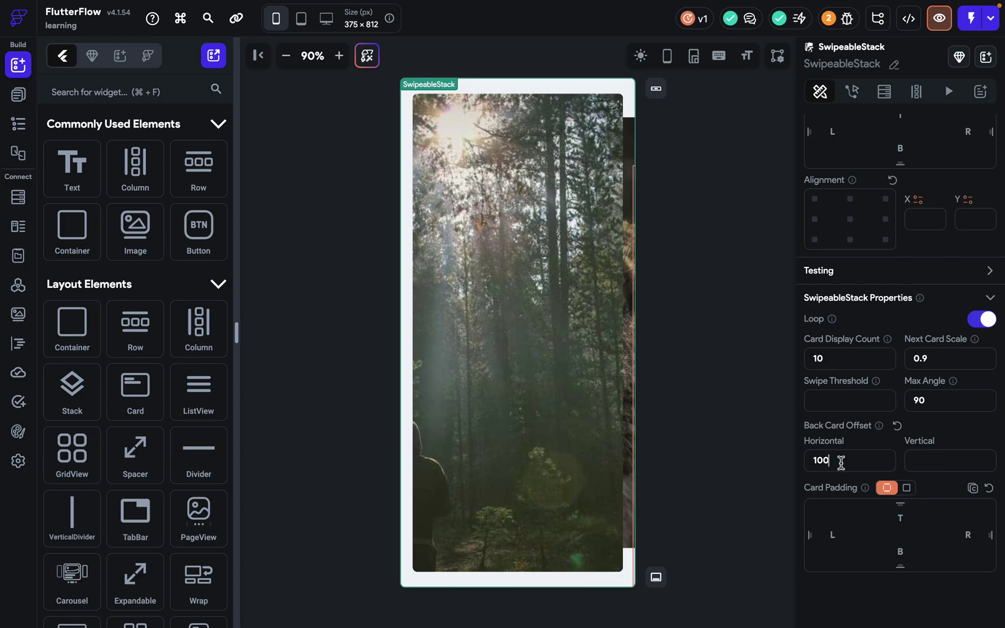
key(BackSpace)
key(BackSpace)
key(BackSpace)
Try vertical Back Card Offset values of 10 and 190.
click(916, 457)
text(10)
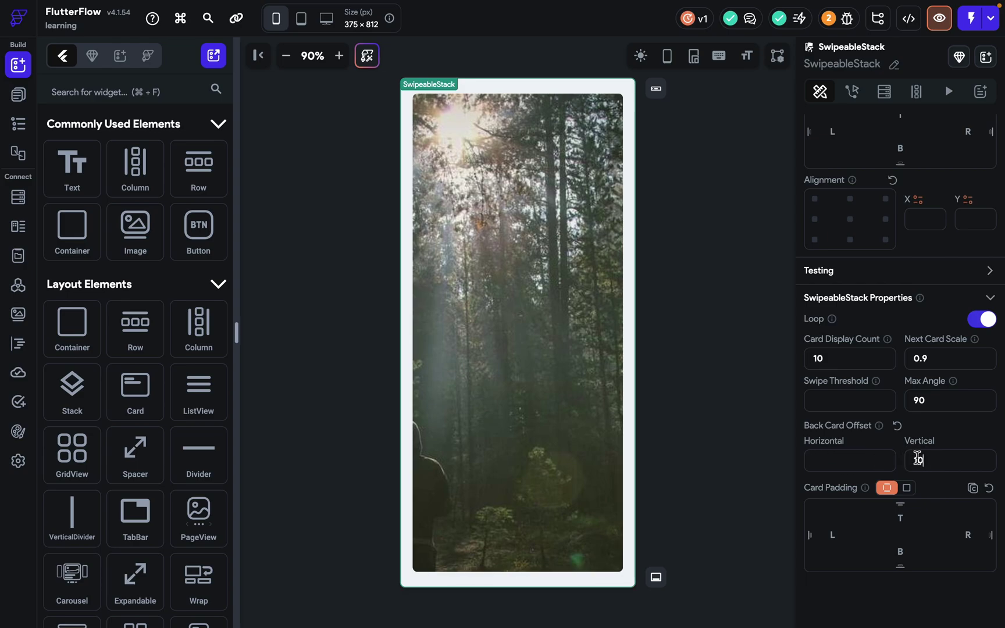
key(BackSpace)
key(BackSpace)
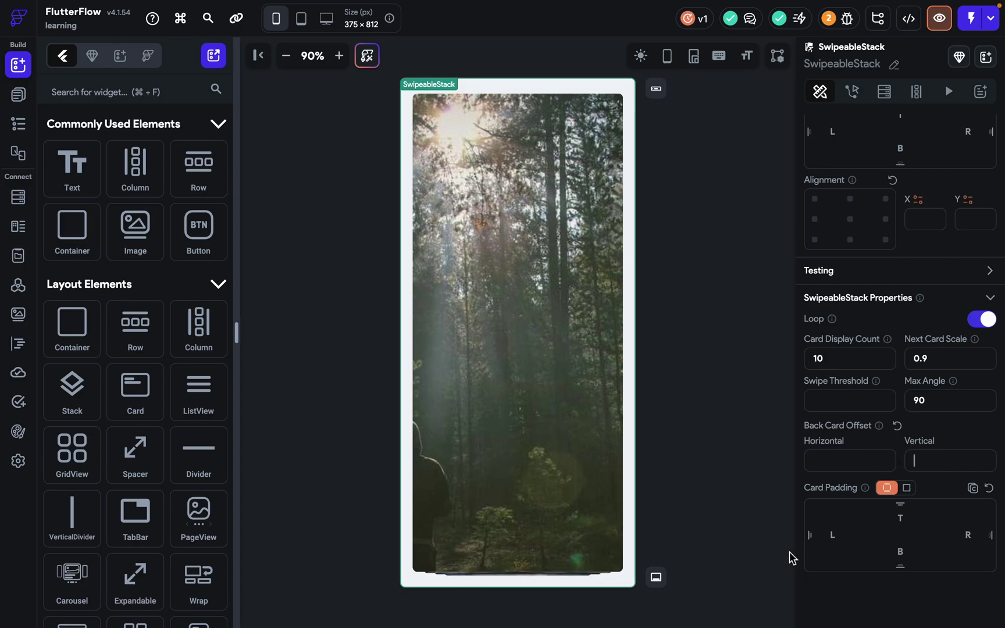
text(190)
key(Down)
key(Down)
key(Down)
key(Down)
key(Down)
key(Down)
key(Down)
key(Down)
key(Down)
key(Down)
key(Down)
key(Down)
key(Down)
key(Down)
key(Down)
key(Down)
key(Down)
key(Down)
key(Down)
key(Down)
key(Down)
key(Down)
key(Down)
key(Down)
key(Down)
click(899, 496)
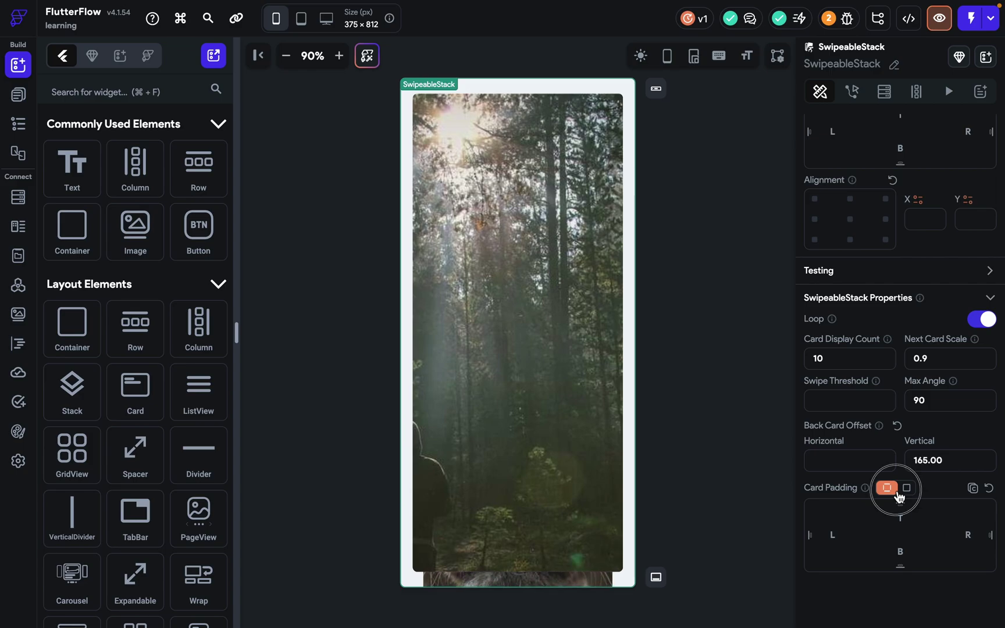
Set Back Card Offset Vertical to 45 after trying 10, 50 and 40.
double_click(948, 468)
key(BackSpace)
click(948, 464)
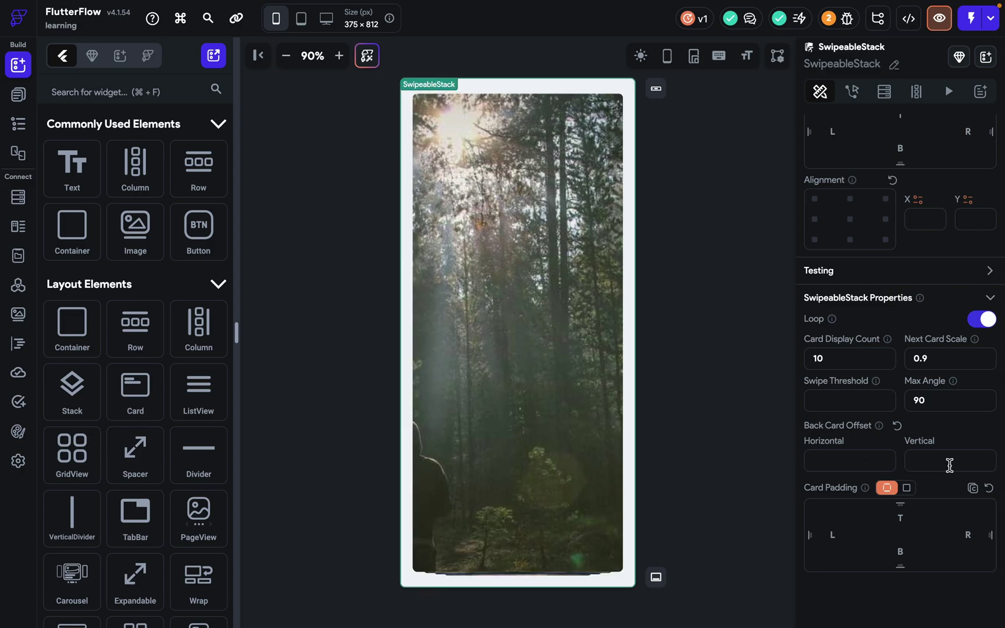
text(10)
key(BackSpace)
key(BackSpace)
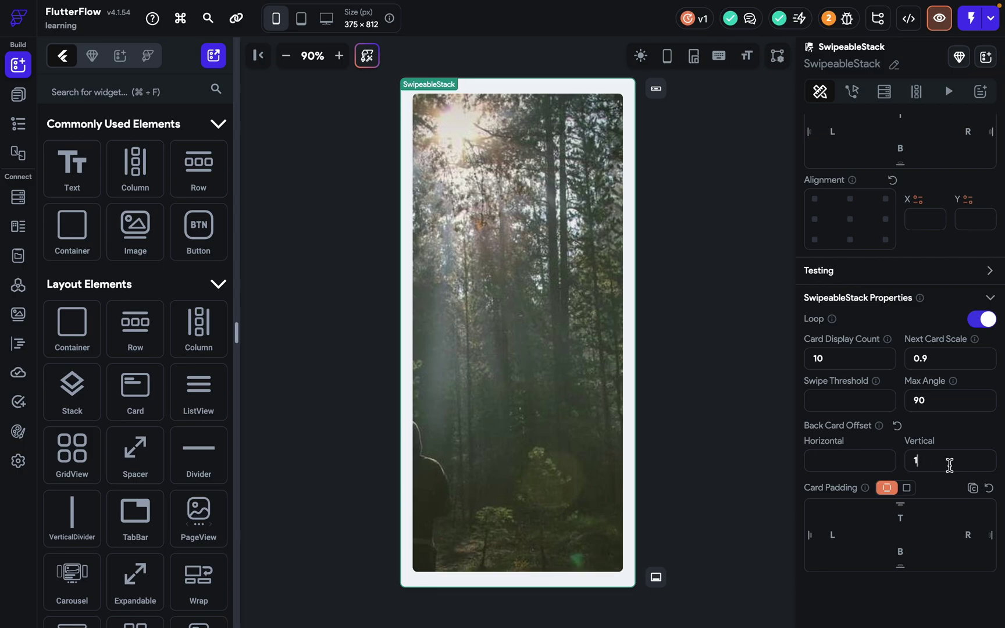
text(50)
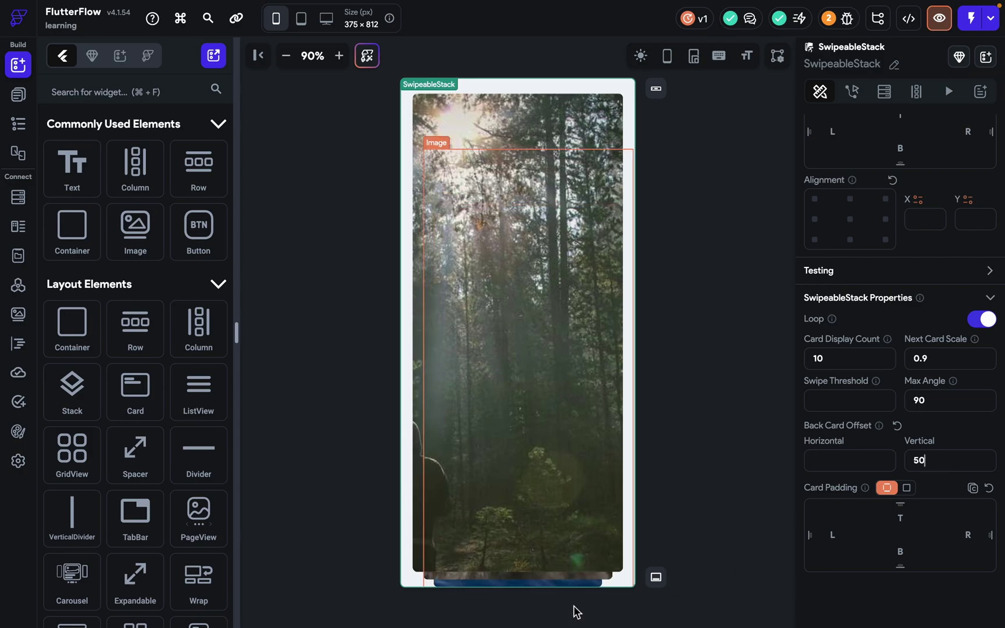
key(BackSpace)
key(BackSpace)
text(40)
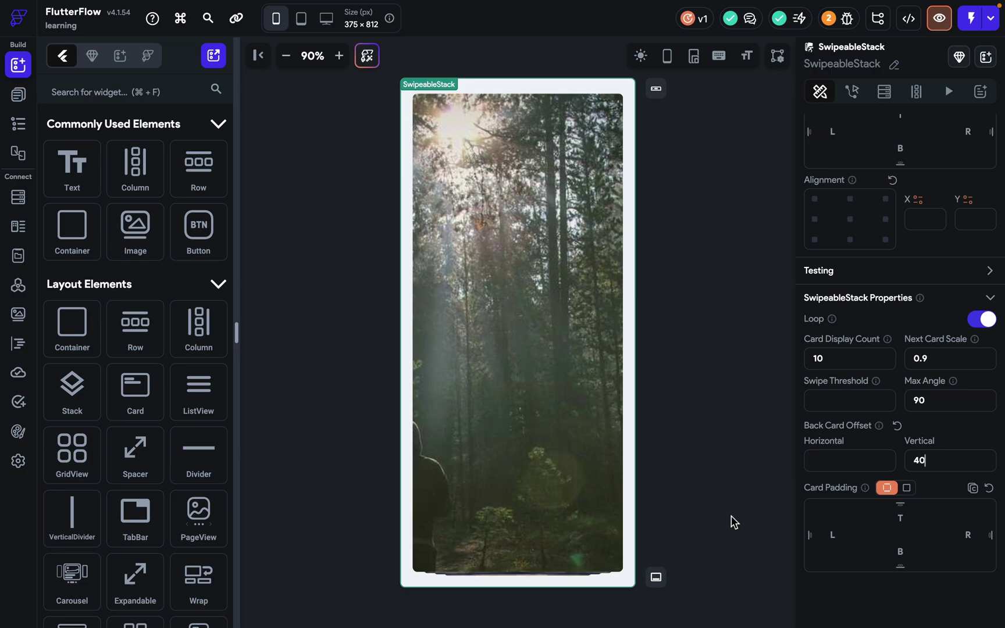
key(BackSpace)
key(BackSpace)
text(4)
text(0)
key(BackSpace)
key(BackSpace)
text(45)
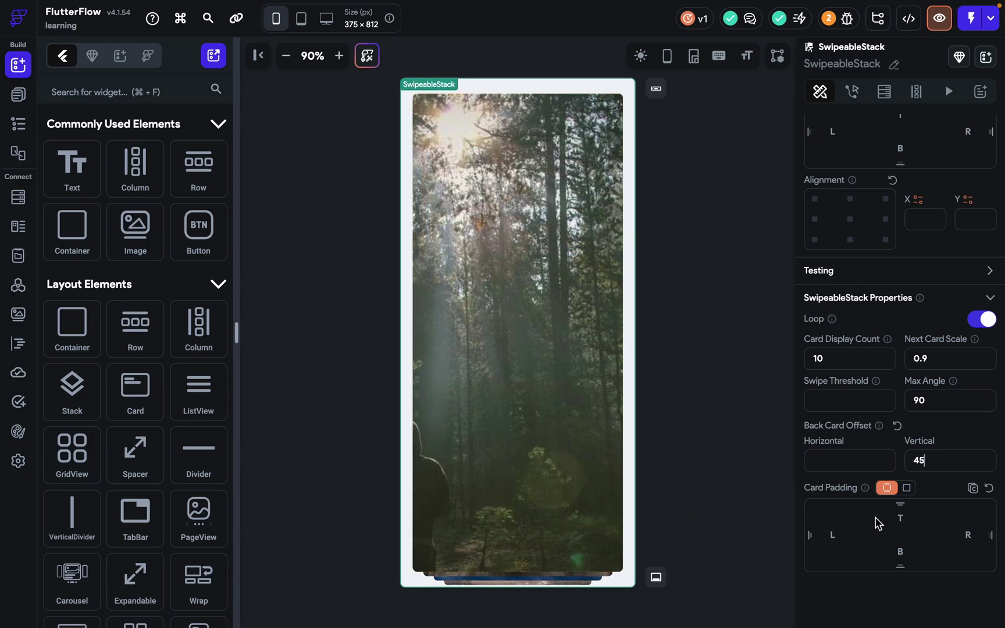
Give the cards a uniform Card Padding of 24, then select the boardwalk photo card.
click(906, 488)
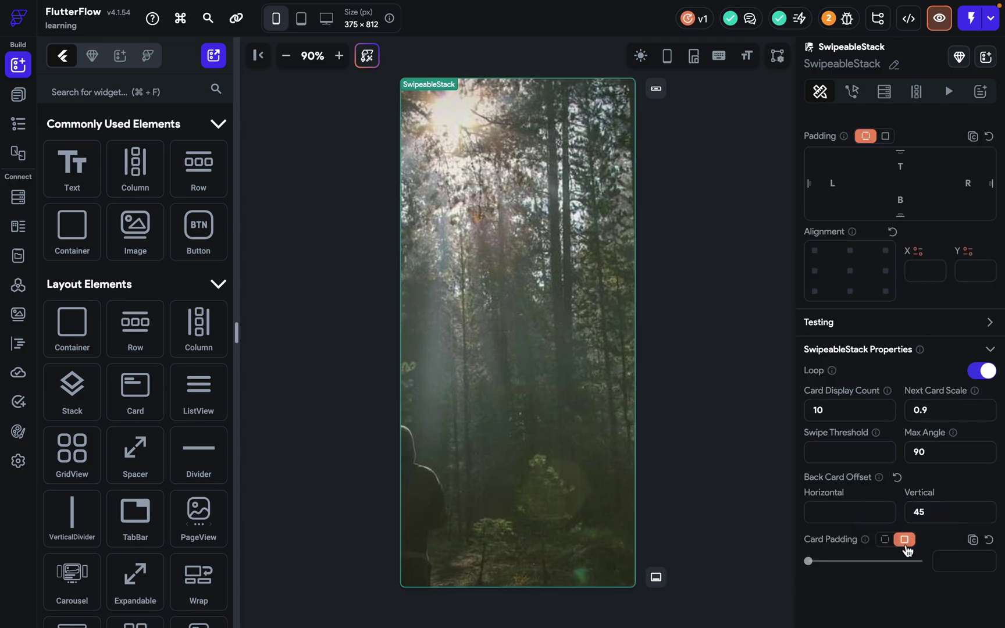
drag(816, 561, 997, 590)
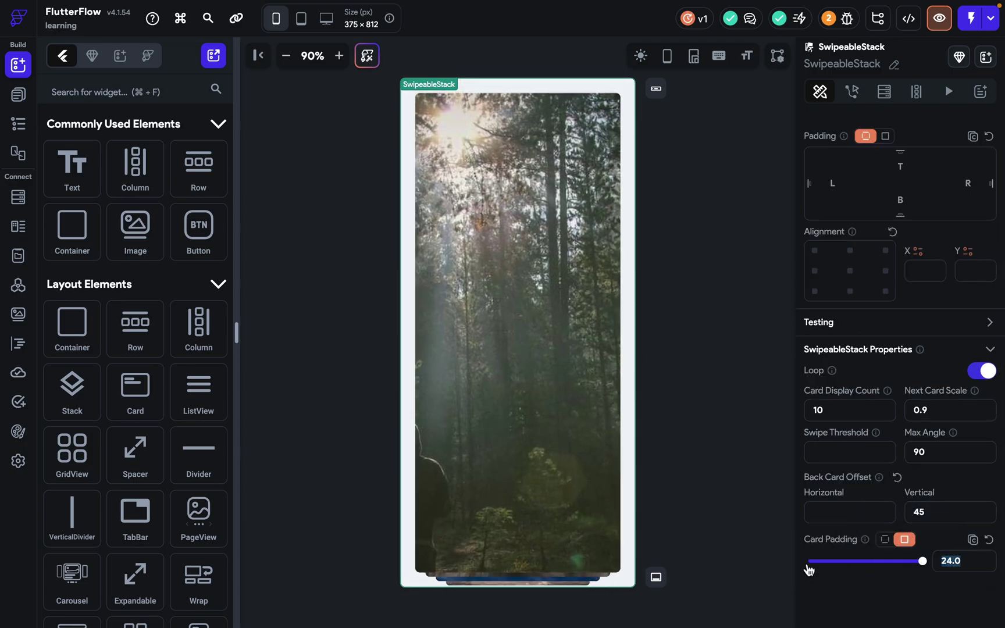
click(684, 402)
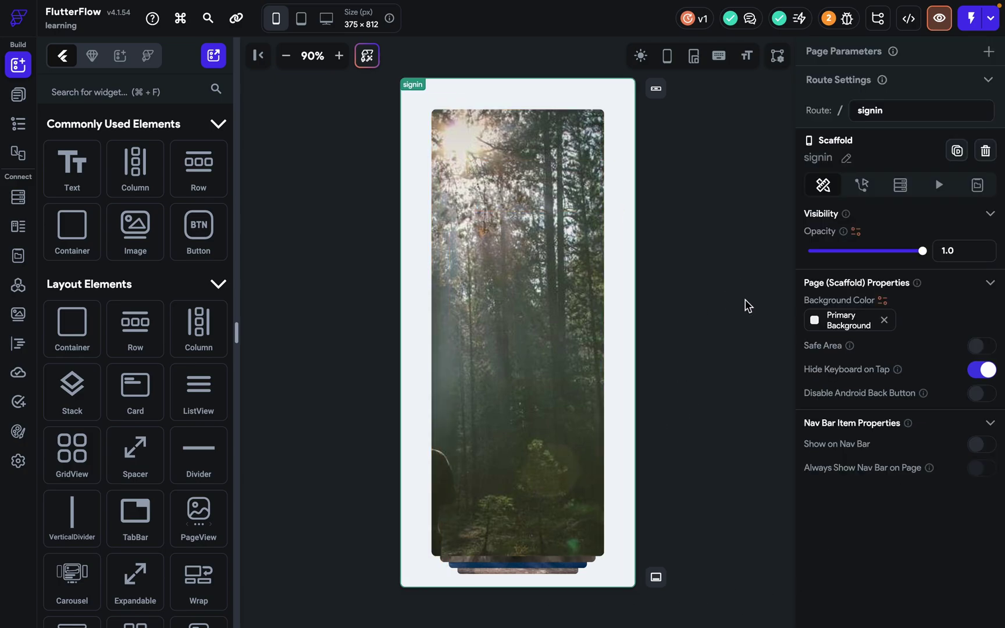
click(630, 285)
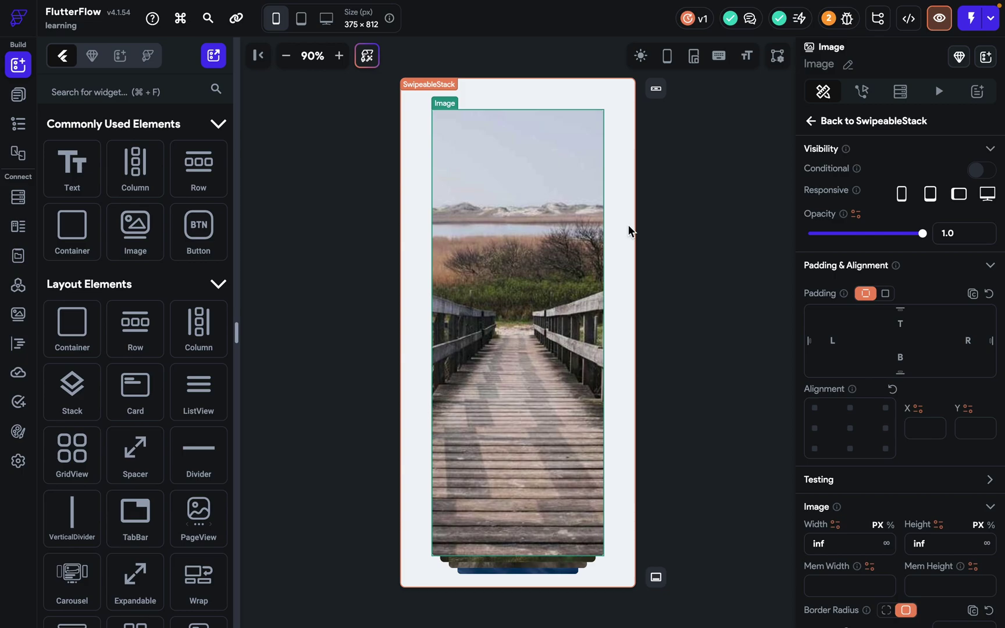
Select the SwipeableStack parent of the images and delete it from the signin page.
click(628, 256)
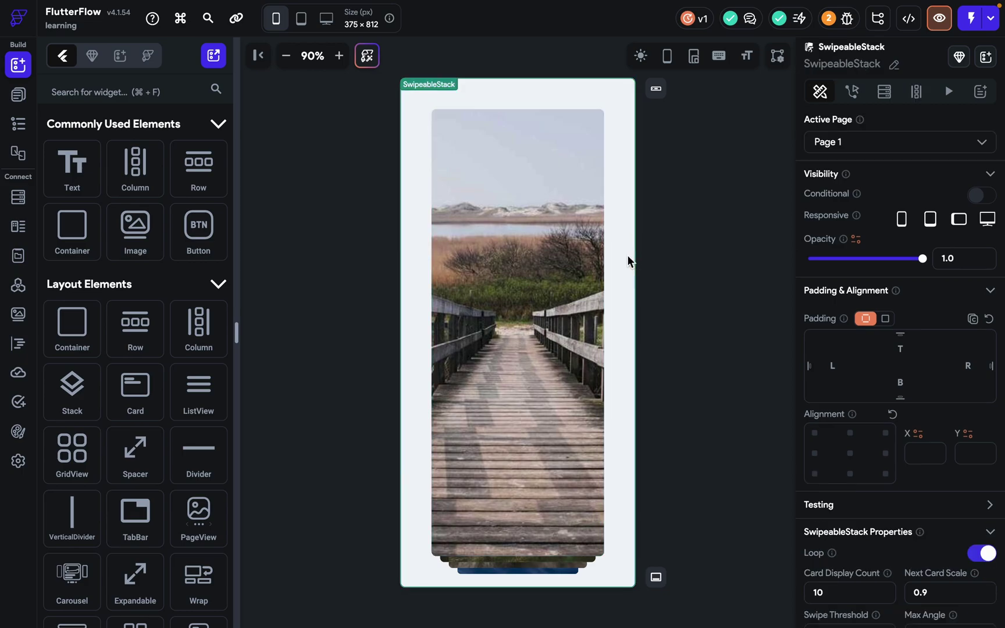
key(Delete)
Drop a paginated three-column DataTable onto the signin canvas and inspect its header texts.
scroll(198, 343, down, 6)
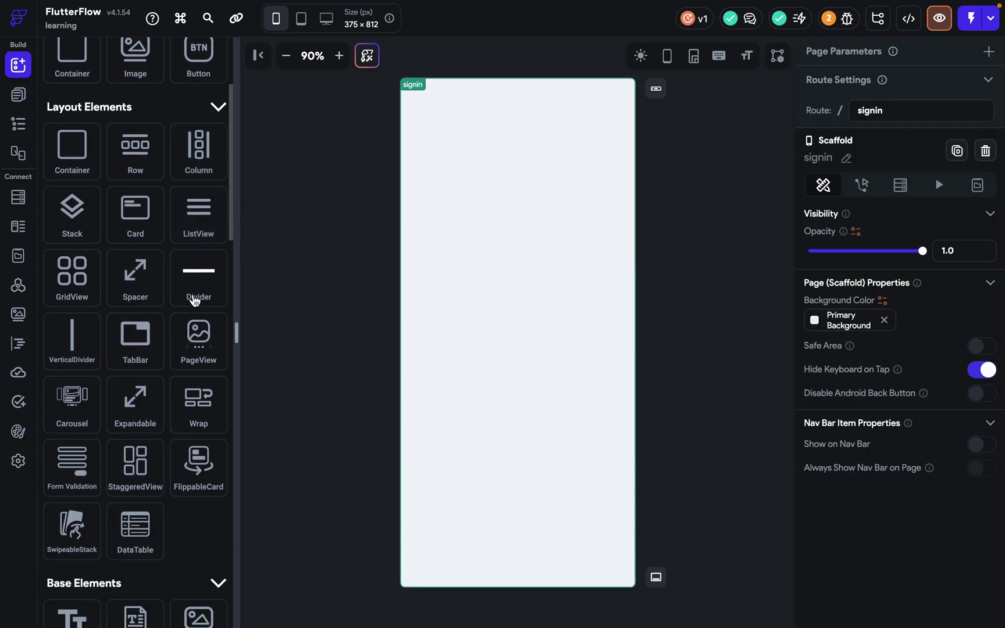
drag(135, 361, 502, 249)
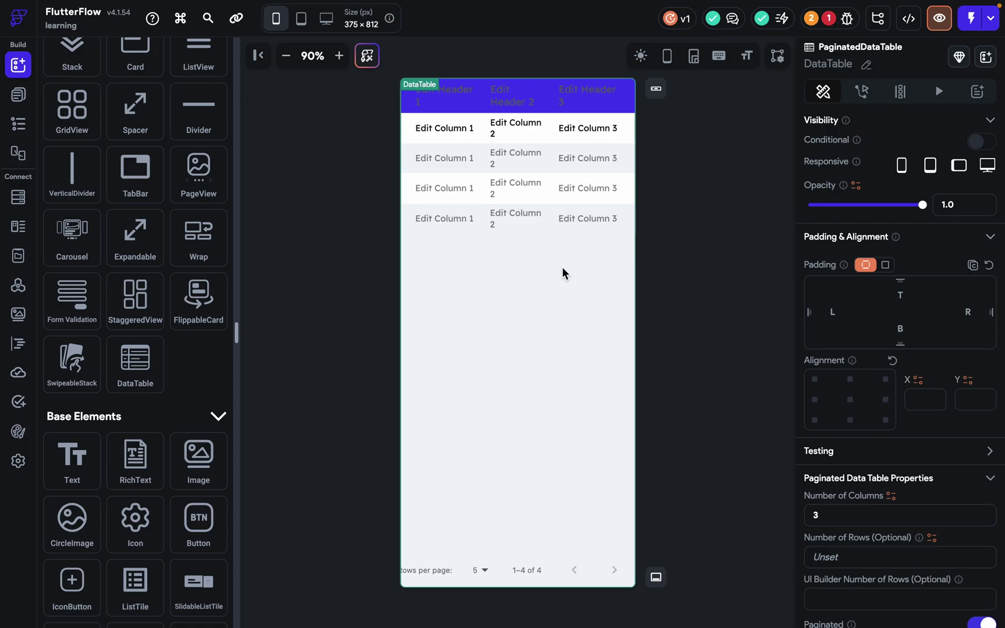
click(459, 99)
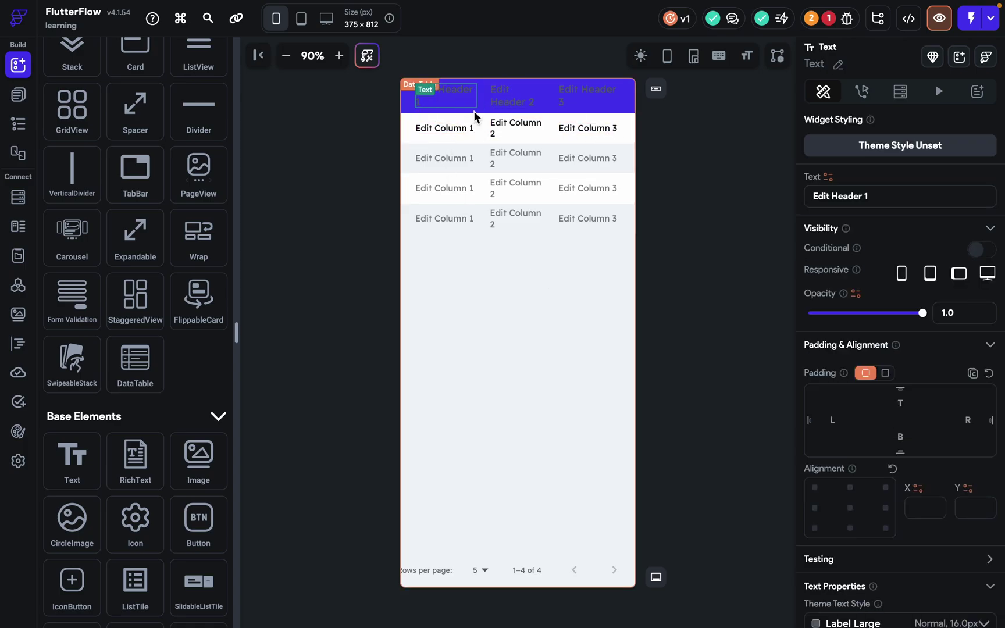
click(584, 97)
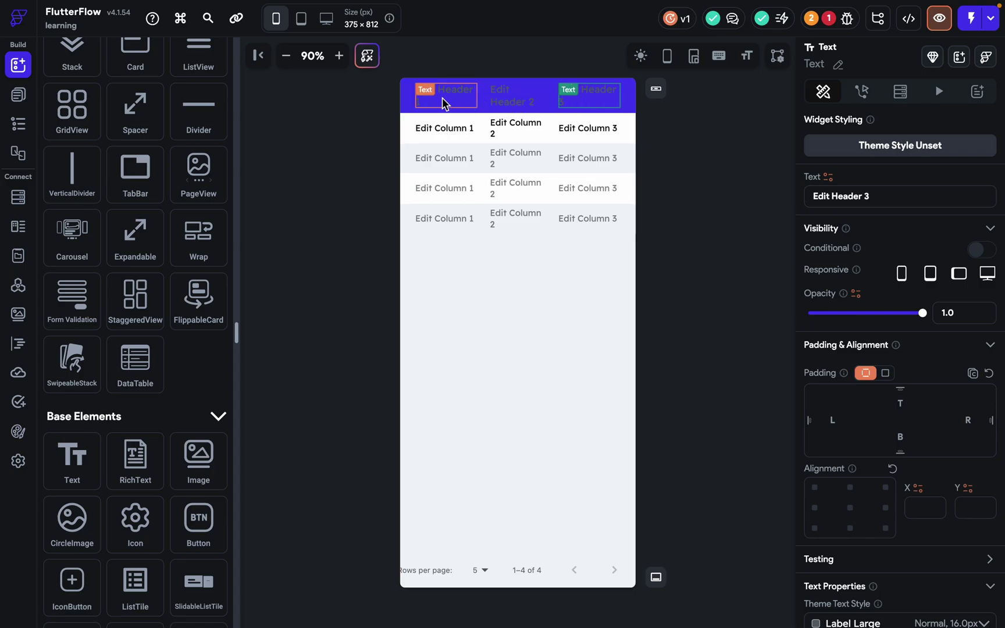
click(407, 104)
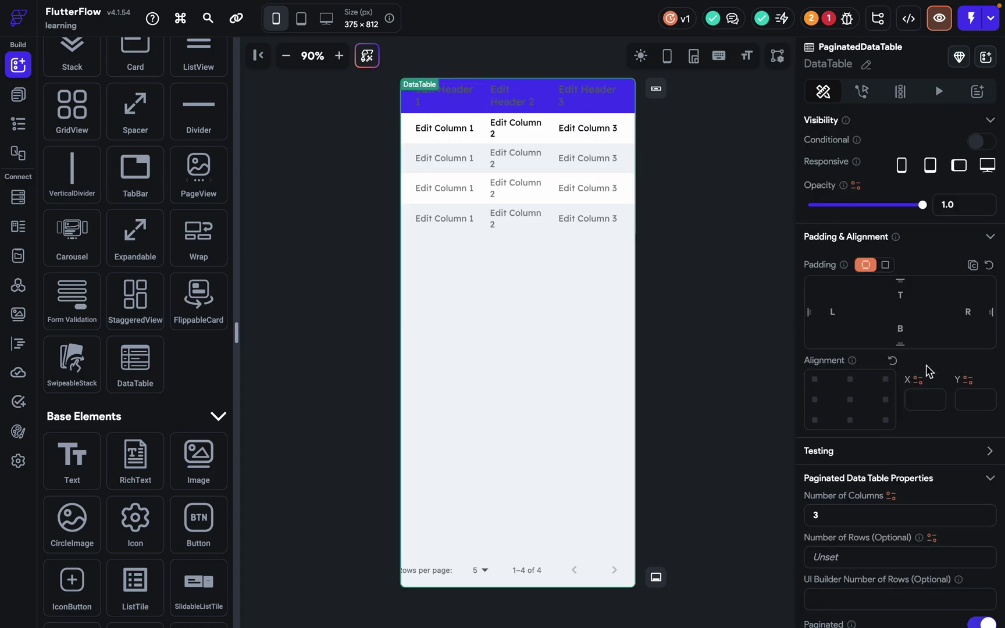
scroll(926, 364, down, 1)
Change the table's Number of Columns to 2.
drag(837, 484, 783, 484)
text(5)
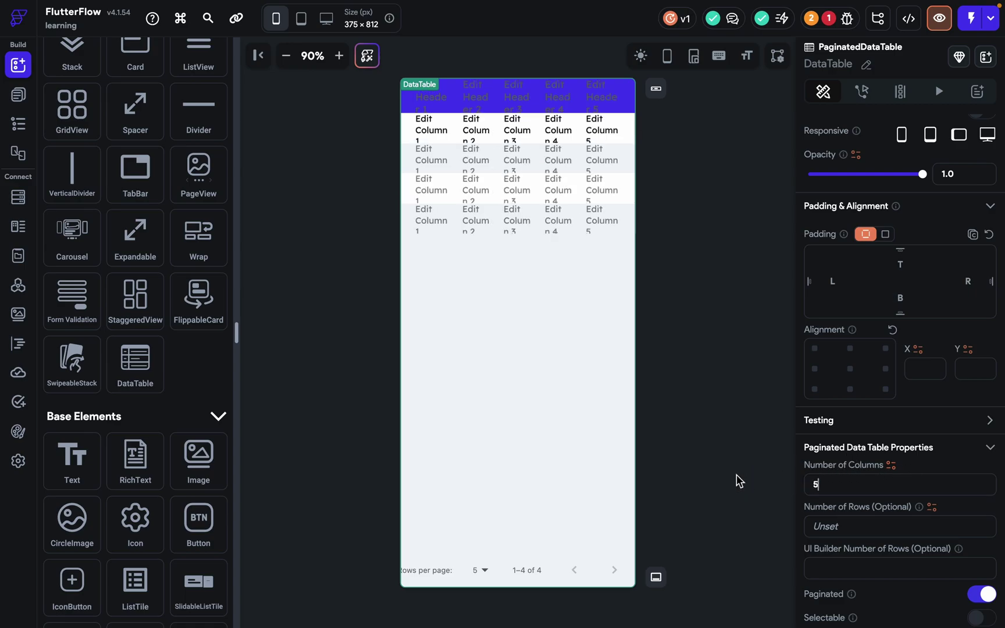
key(BackSpace)
text(2)
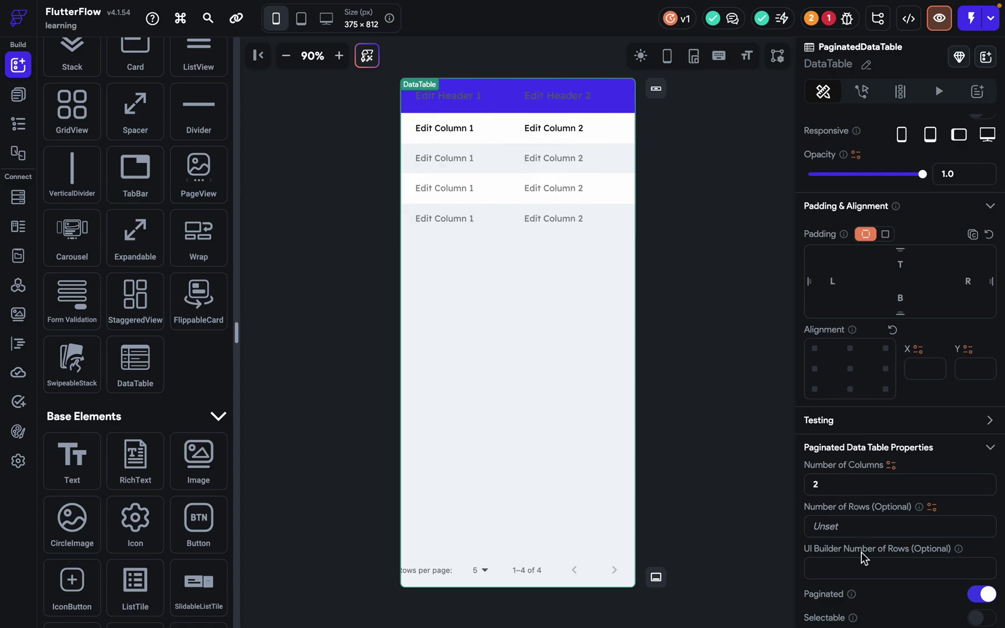
click(881, 534)
Set UI Builder Number of Rows to 10 for ten preview rows.
click(833, 528)
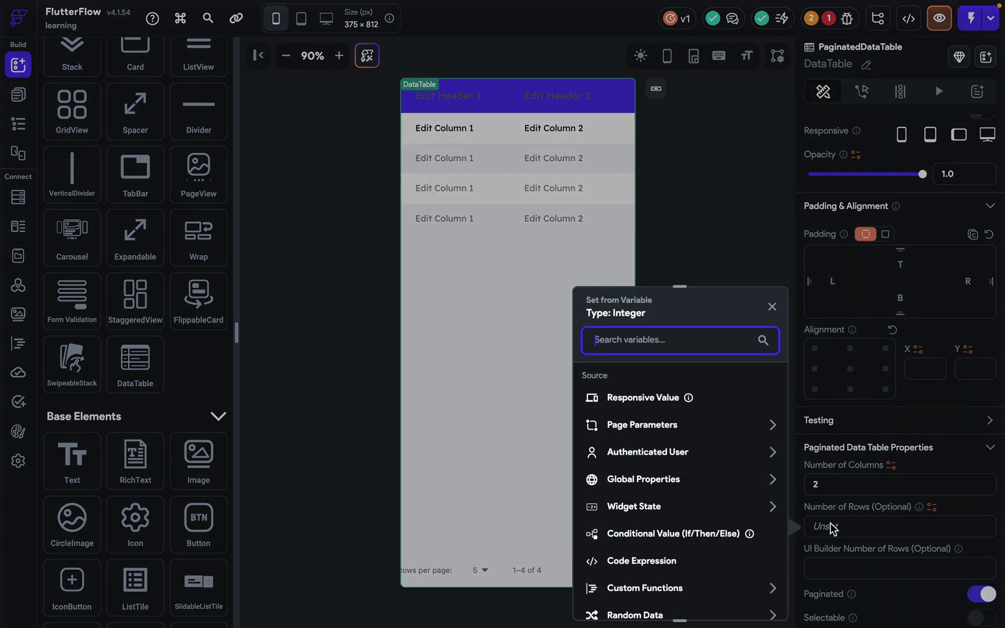
click(773, 306)
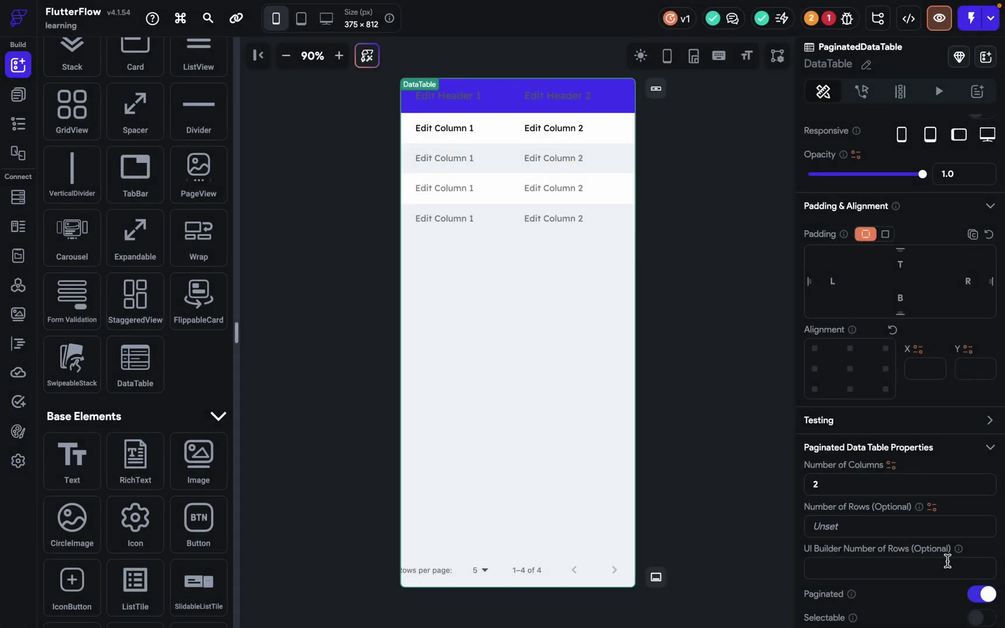
scroll(852, 517, down, 1)
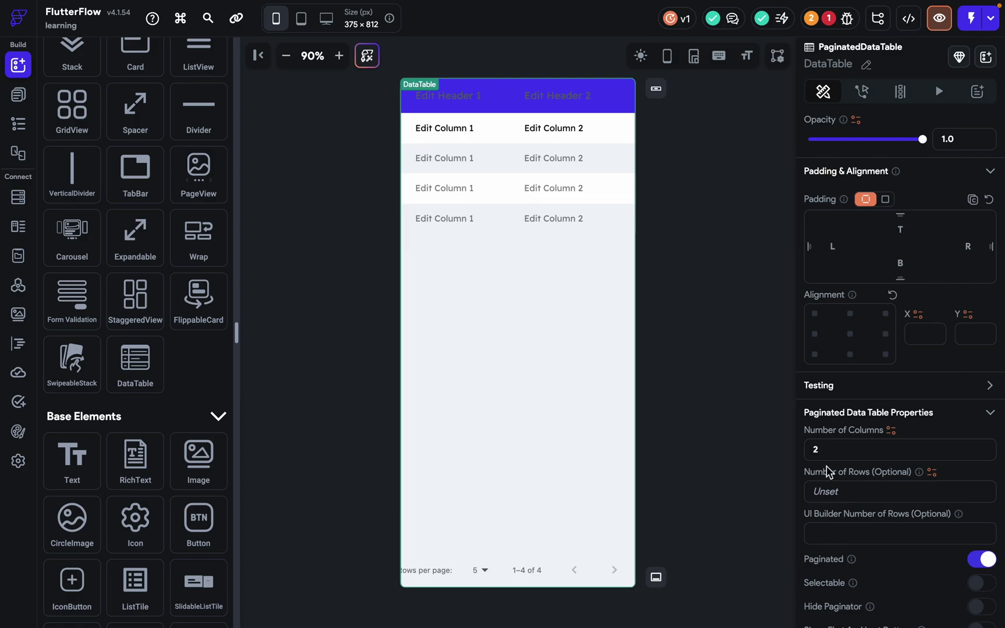
click(844, 541)
text(10)
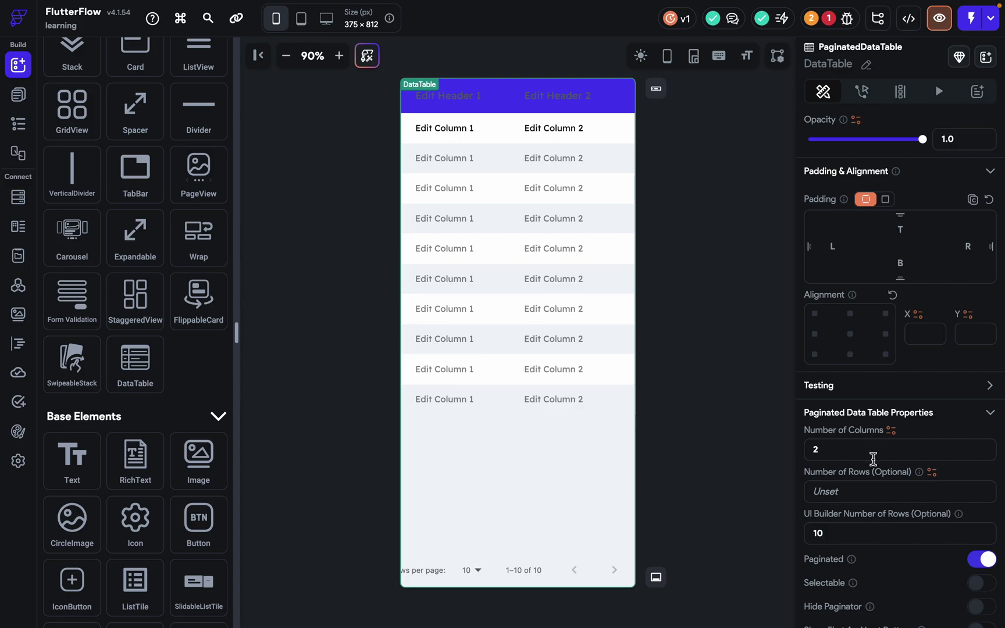
Toggle Paginated off and back on, then make rows Selectable with checkboxes.
scroll(820, 489, down, 5)
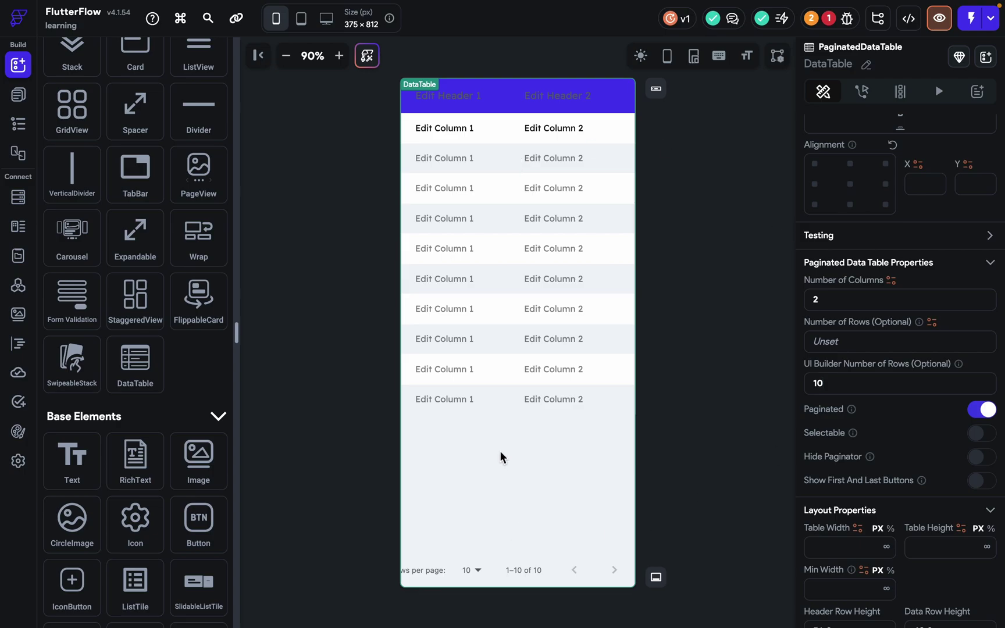
click(978, 411)
click(977, 412)
click(981, 411)
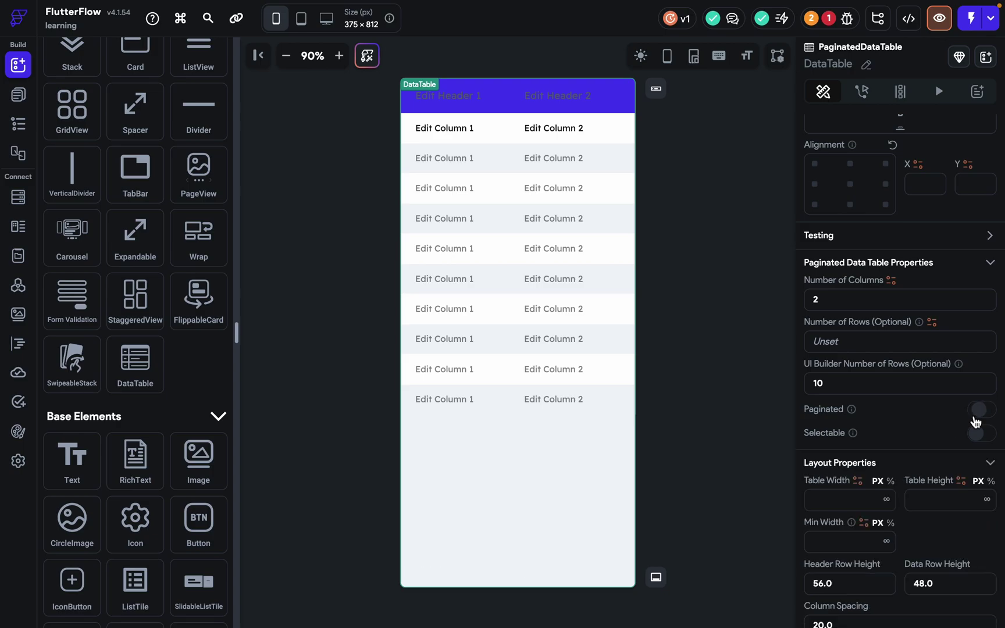
click(985, 411)
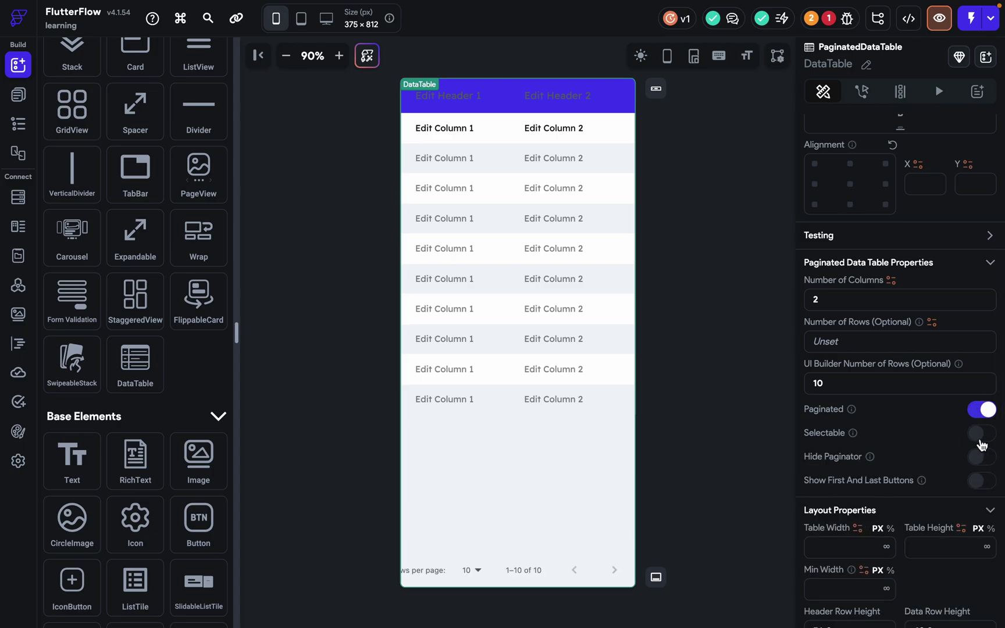
click(980, 436)
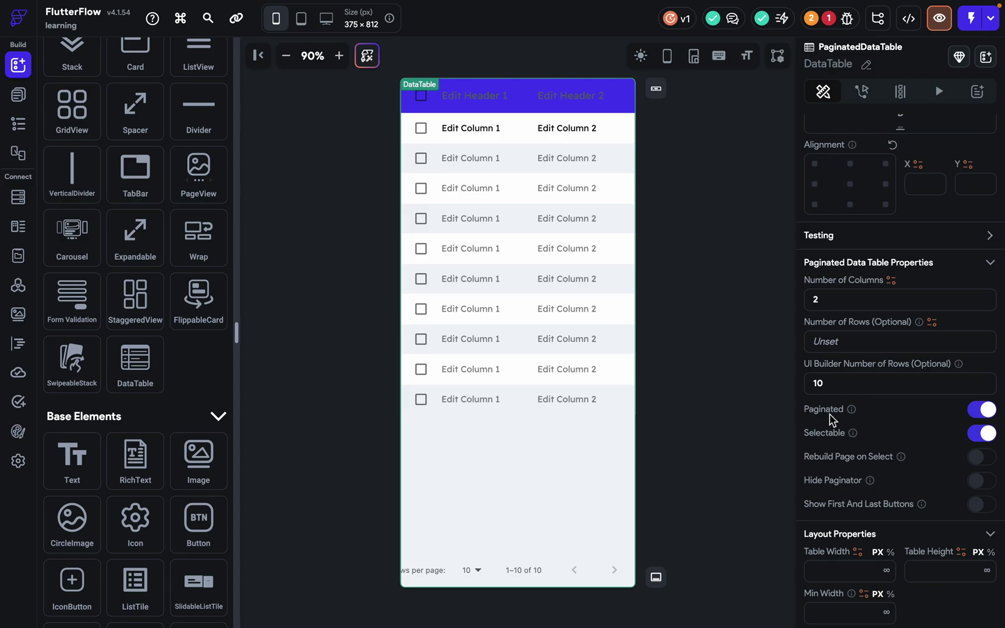
click(987, 437)
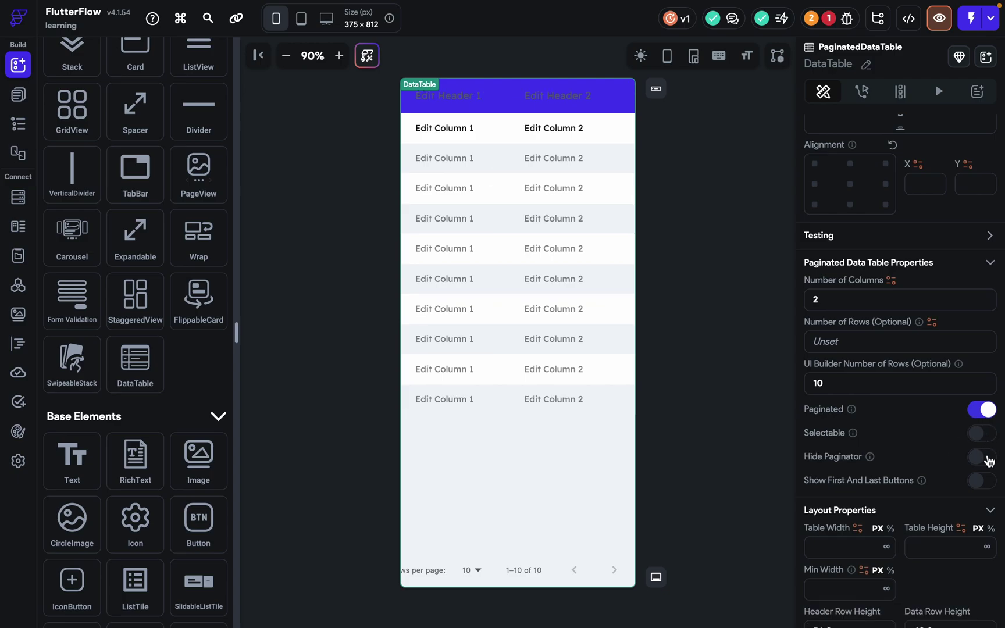
click(983, 436)
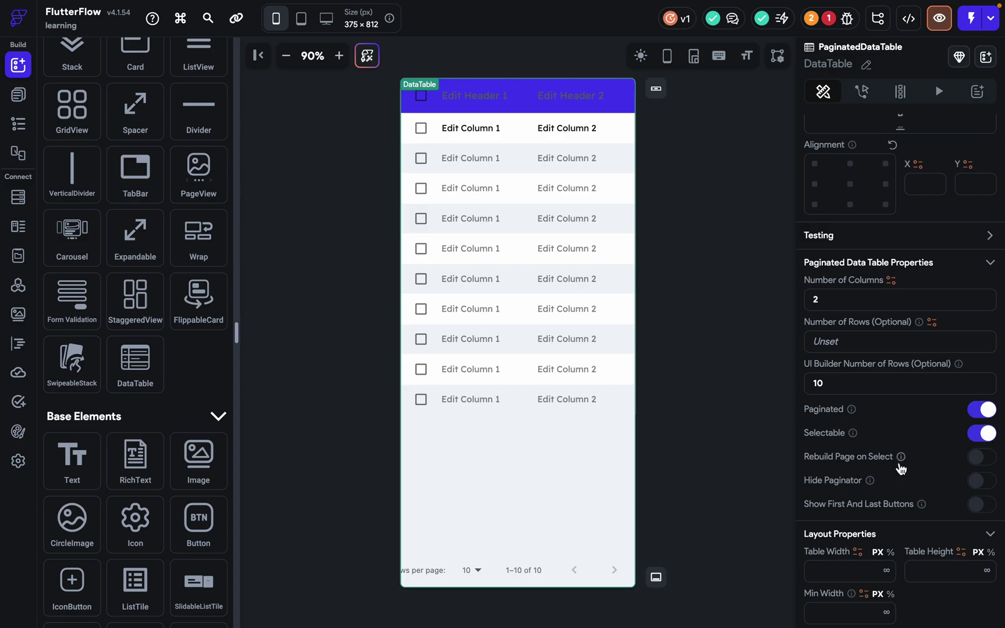
Try Rebuild Page on Select and Hide Paginator, then enable Show First And Last Buttons.
click(979, 460)
click(975, 459)
click(980, 483)
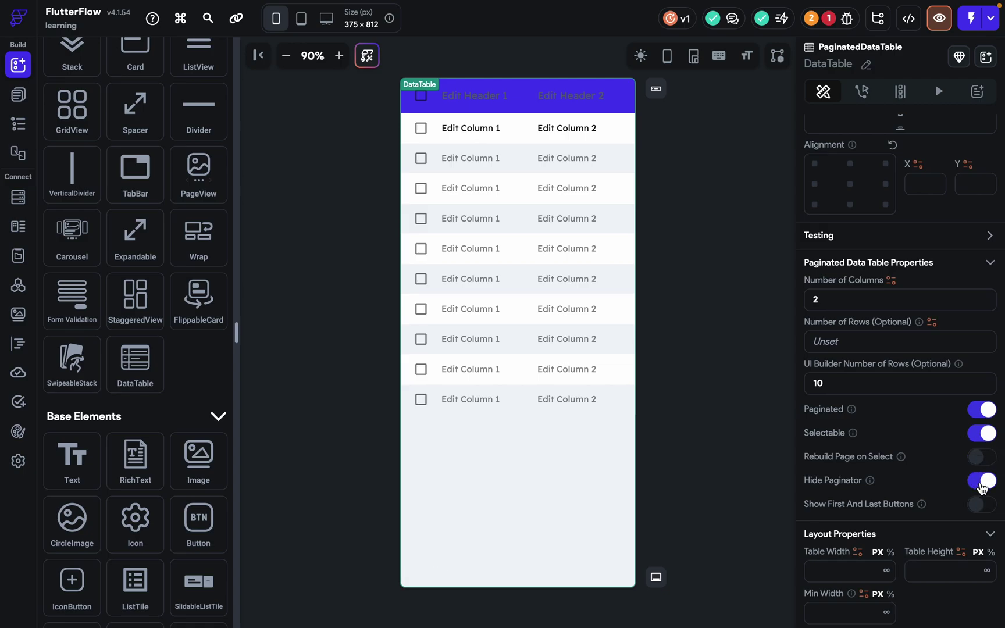
click(980, 483)
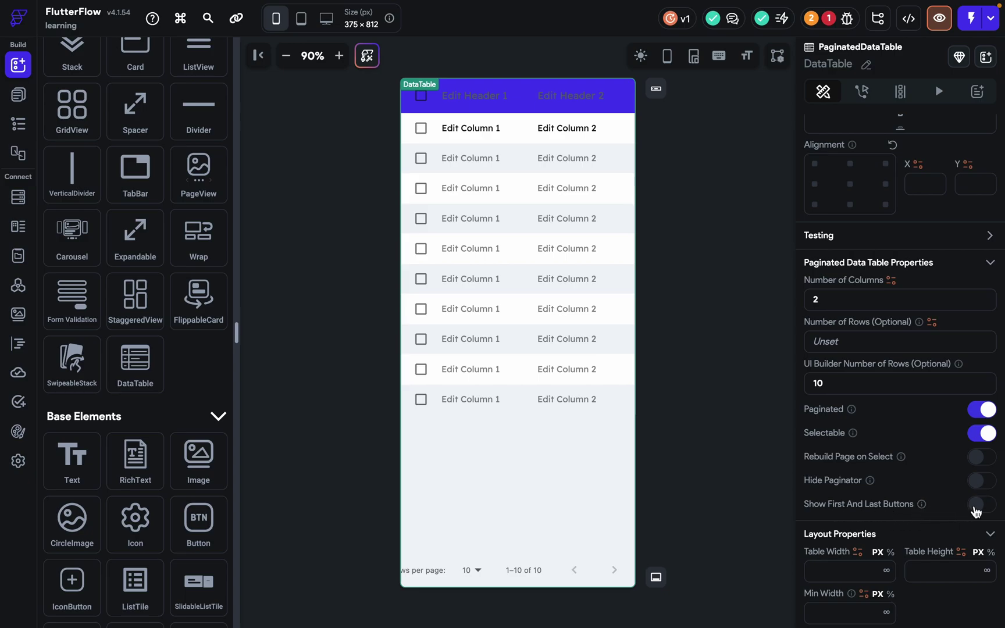
click(979, 509)
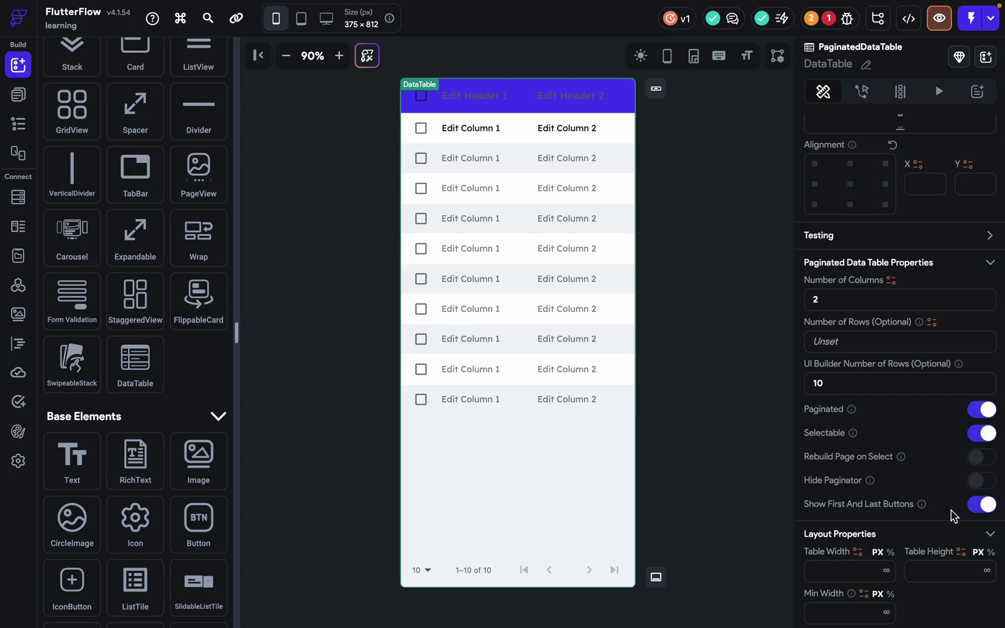
Try a table width of 100 then clear it, and set header and data row heights to 70.
scroll(952, 514, down, 4)
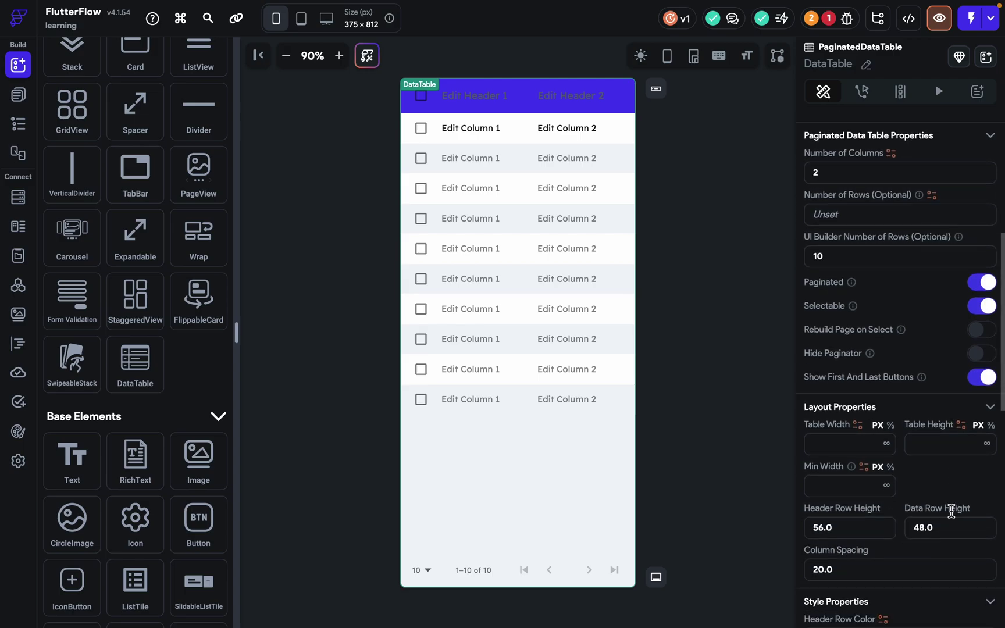
click(823, 325)
text(10)
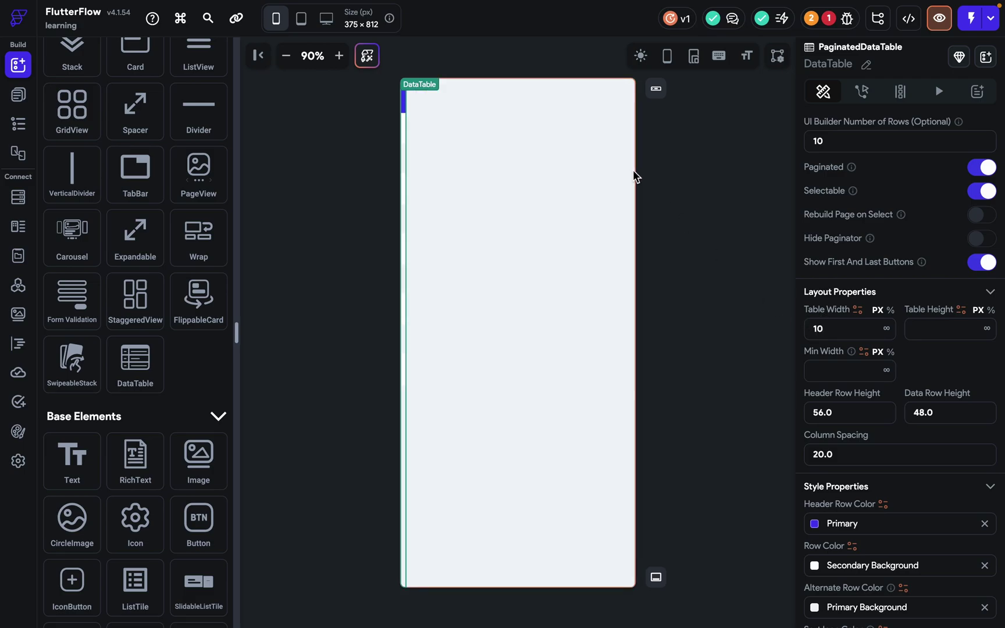
text(0)
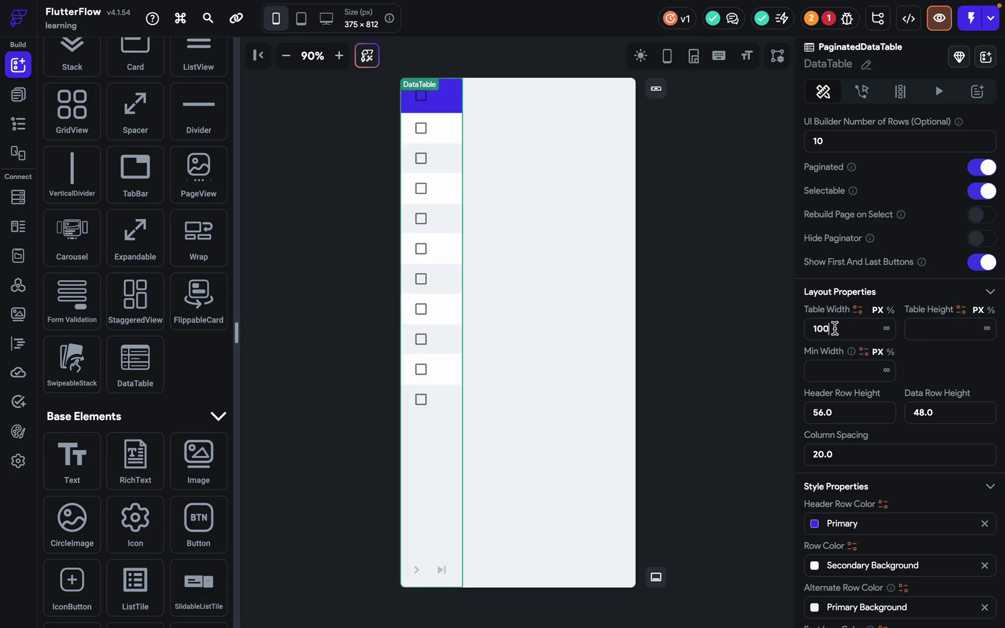
key(BackSpace)
key(BackSpace)
key(BackSpace)
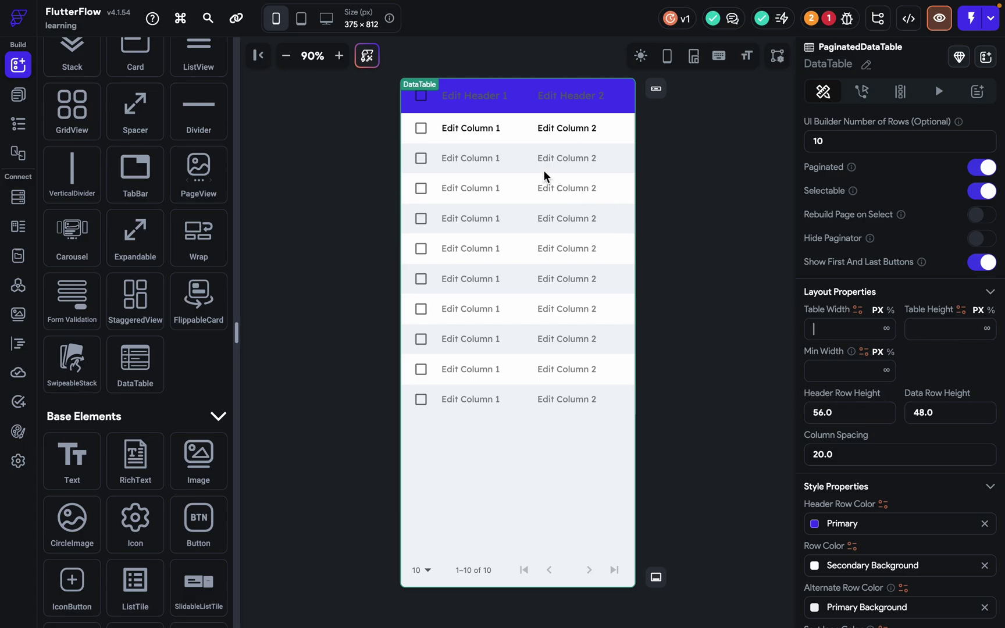
click(852, 410)
text(70)
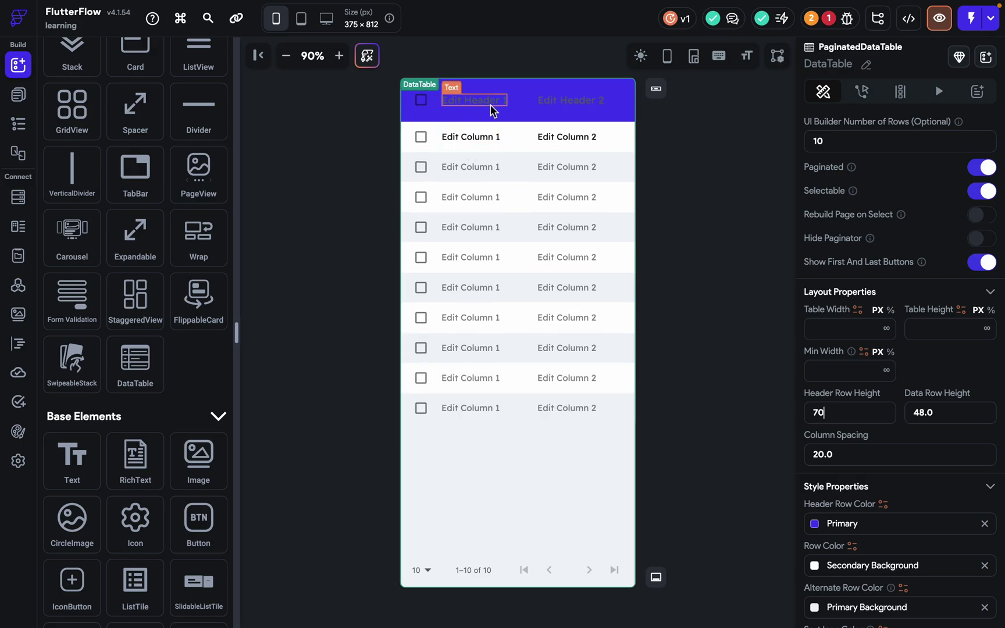
double_click(938, 417)
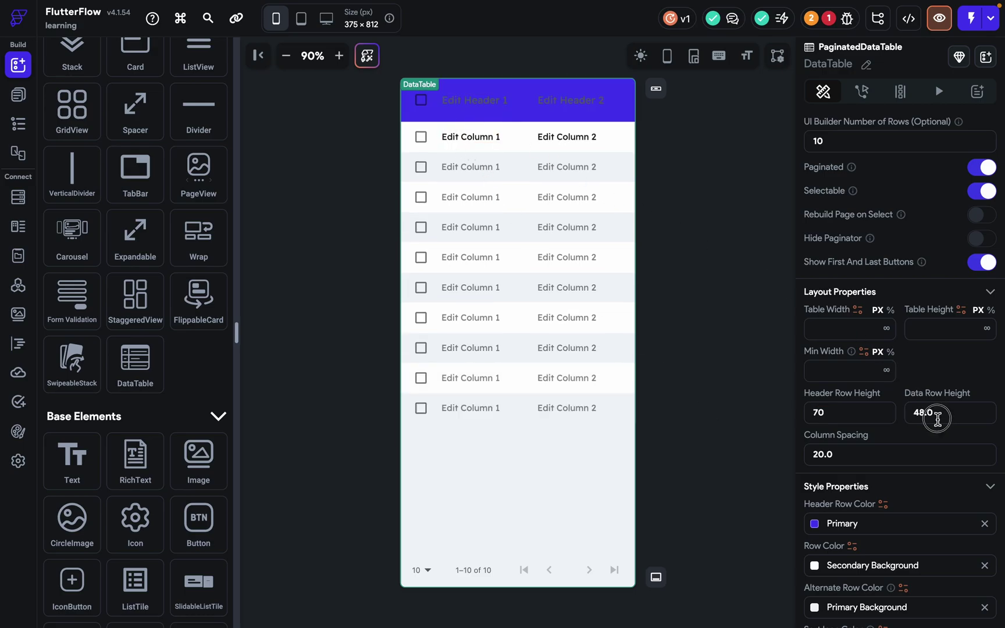
text(70)
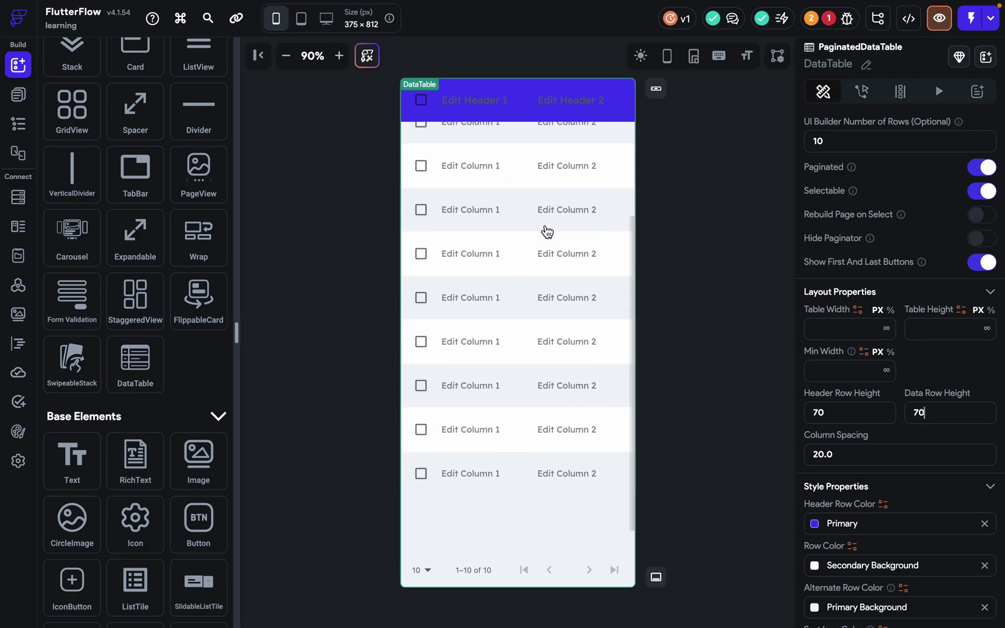
Clear the Column Spacing value after trying 100.
triple_click(855, 455)
text(10)
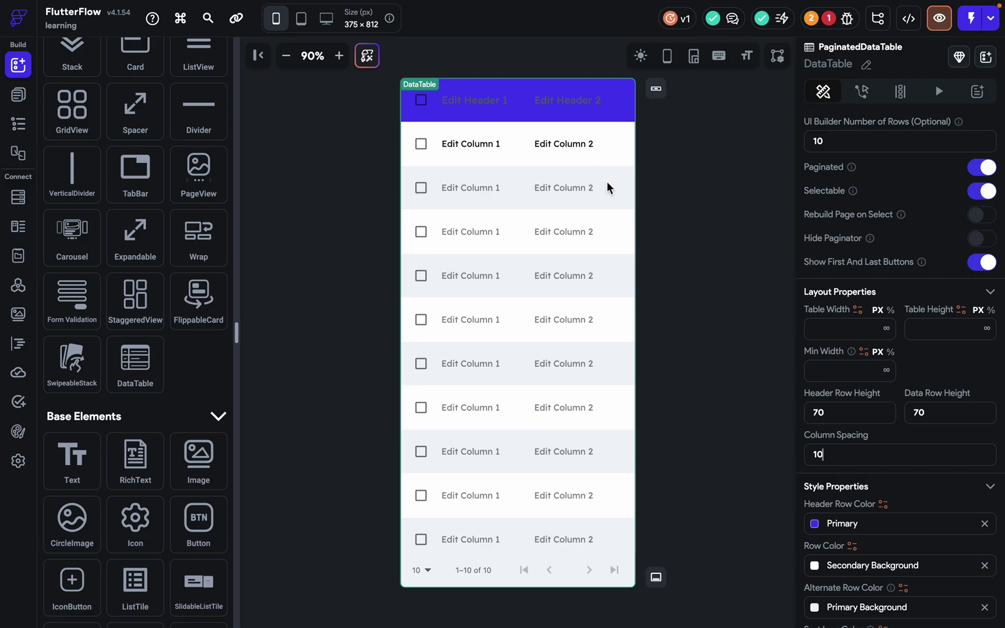
text(0)
key(BackSpace)
key(BackSpace)
key(BackSpace)
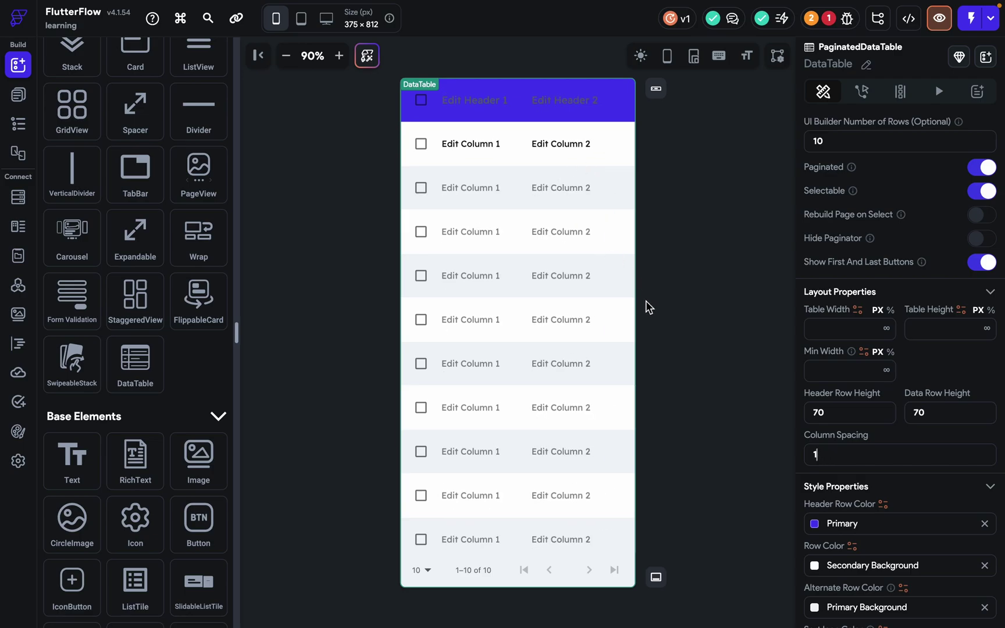
Set the Header Row Color to Secondary teal.
scroll(811, 492, down, 3)
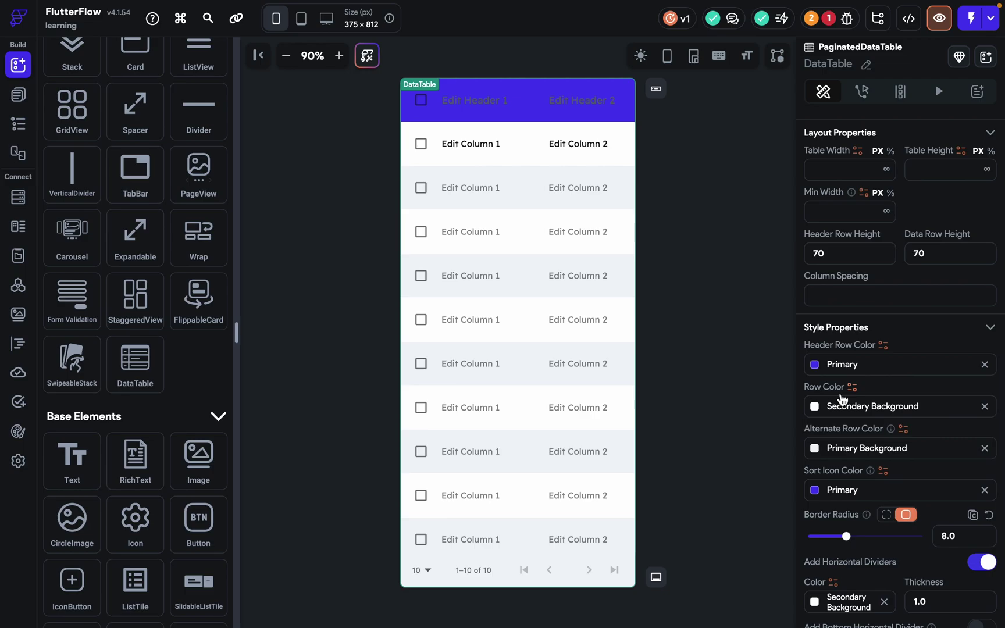
click(815, 364)
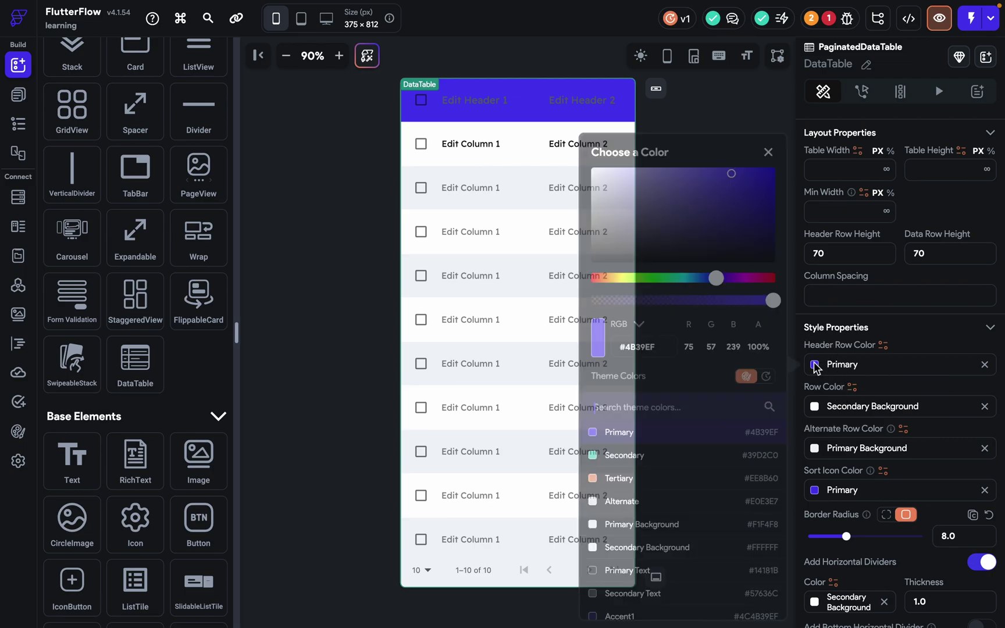
click(644, 457)
click(504, 121)
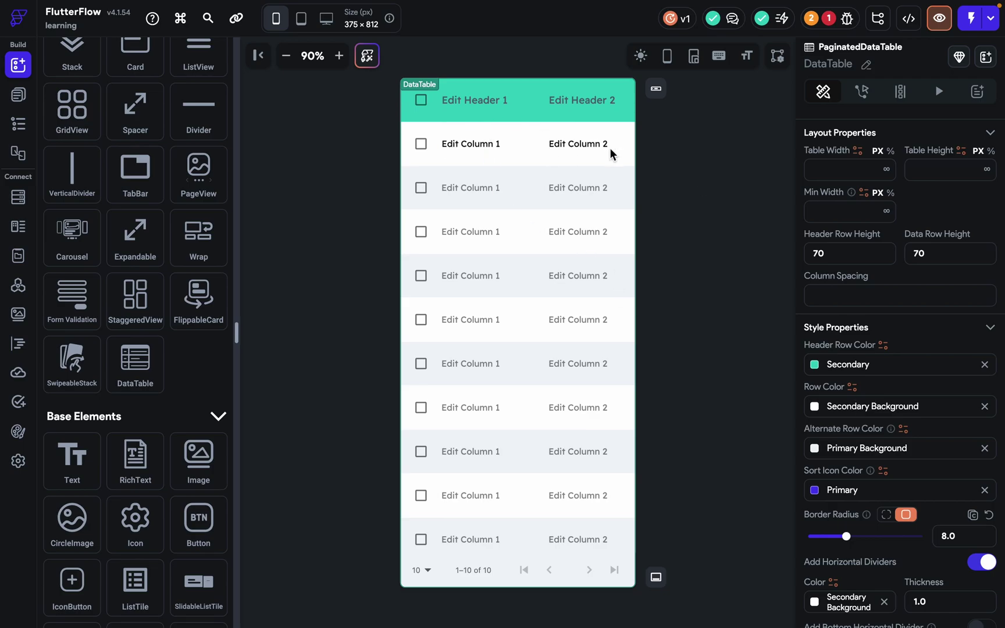
Colour rows Accent 1 purple and alternate rows Accent 2 light teal.
click(825, 409)
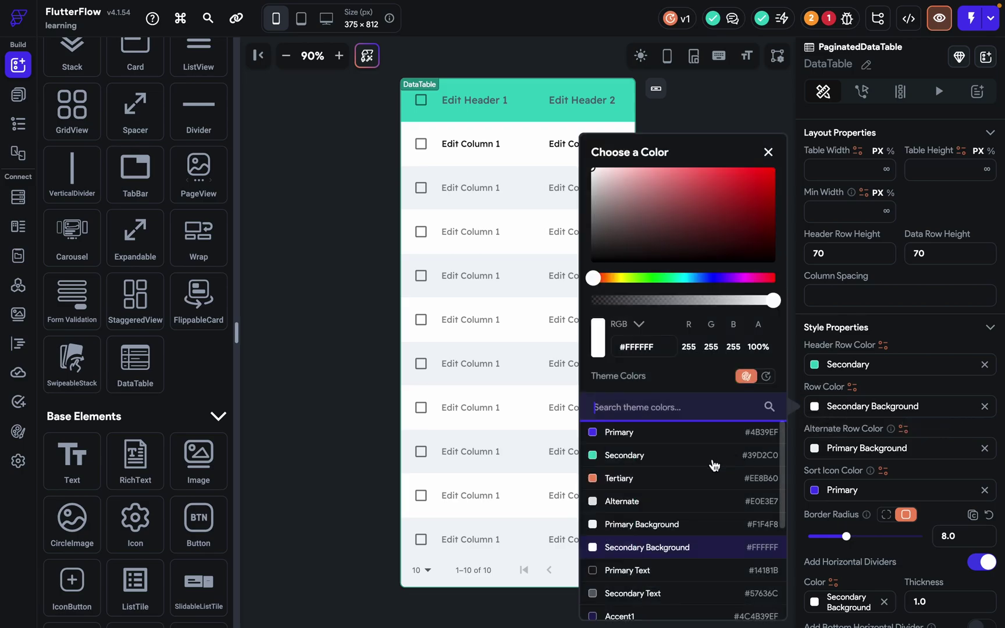
scroll(665, 550, down, 2)
click(664, 559)
click(460, 387)
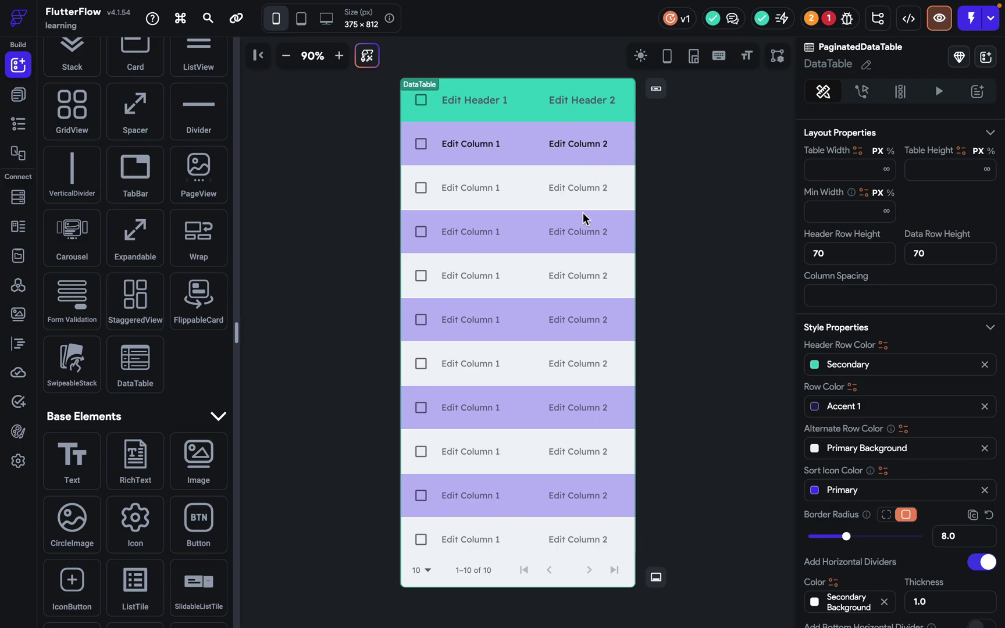
click(815, 447)
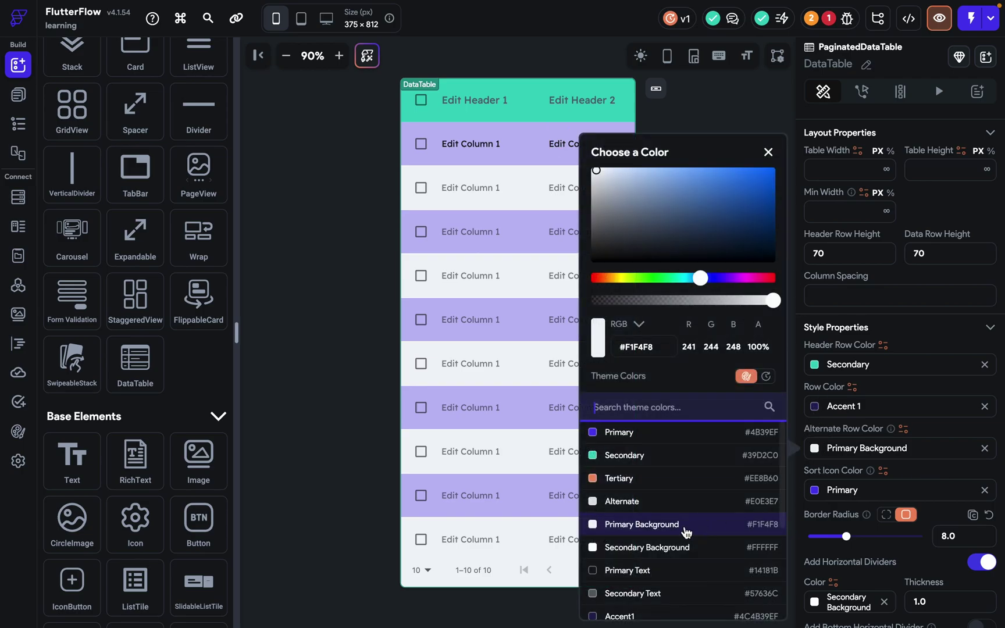
scroll(647, 553, down, 3)
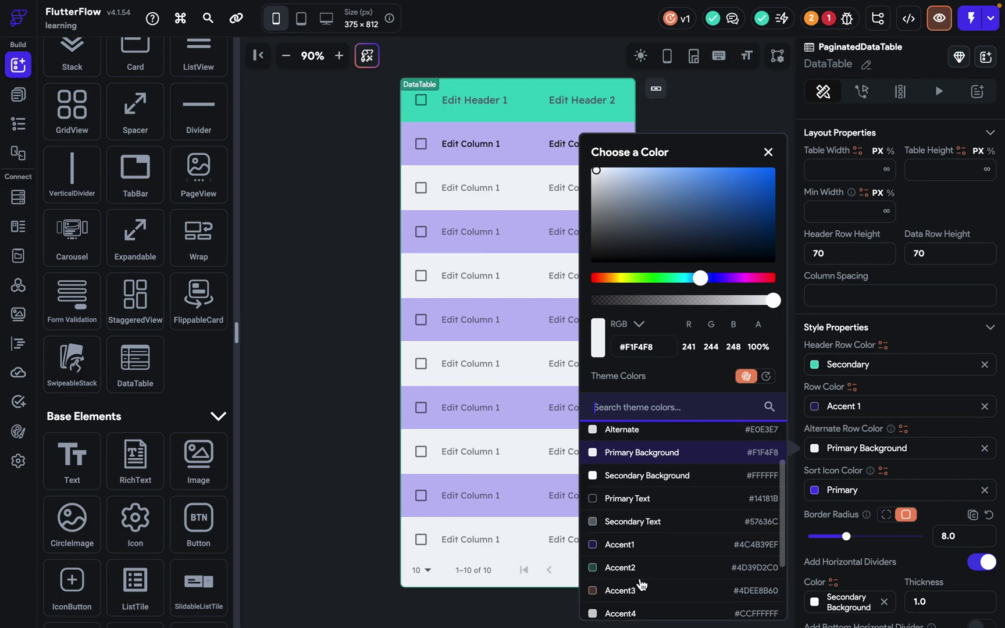
click(615, 566)
click(476, 419)
Raise the table's Border Radius to 24 for rounder corners.
click(587, 277)
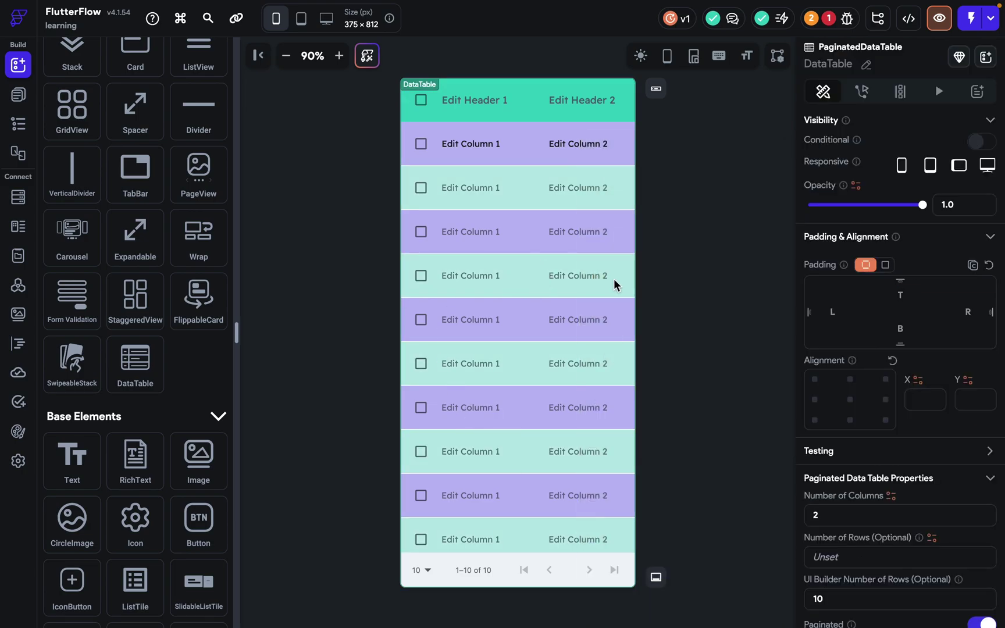
scroll(915, 493, down, 10)
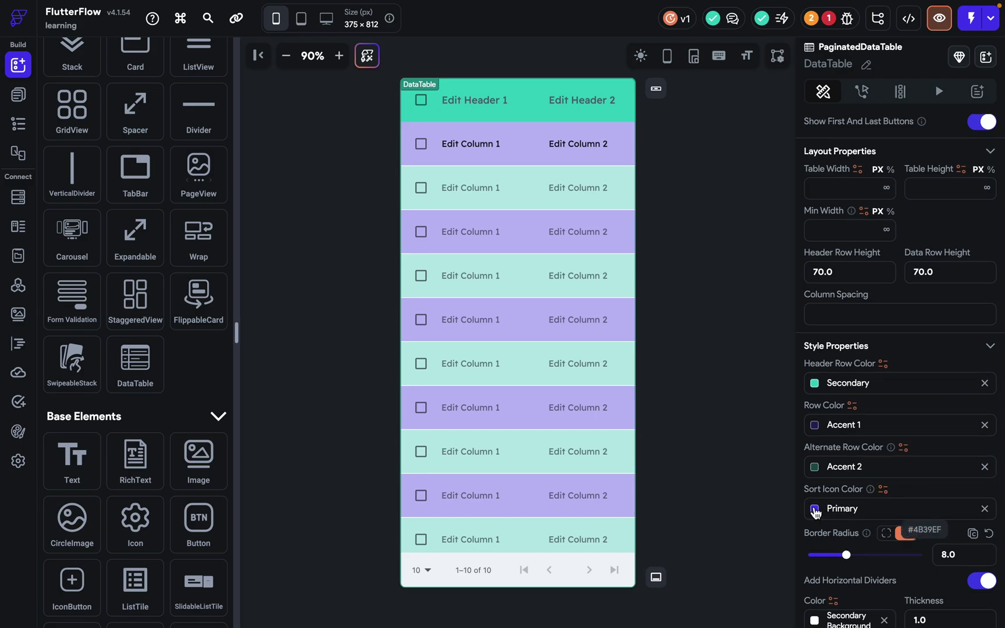
click(688, 52)
scroll(871, 325, down, 2)
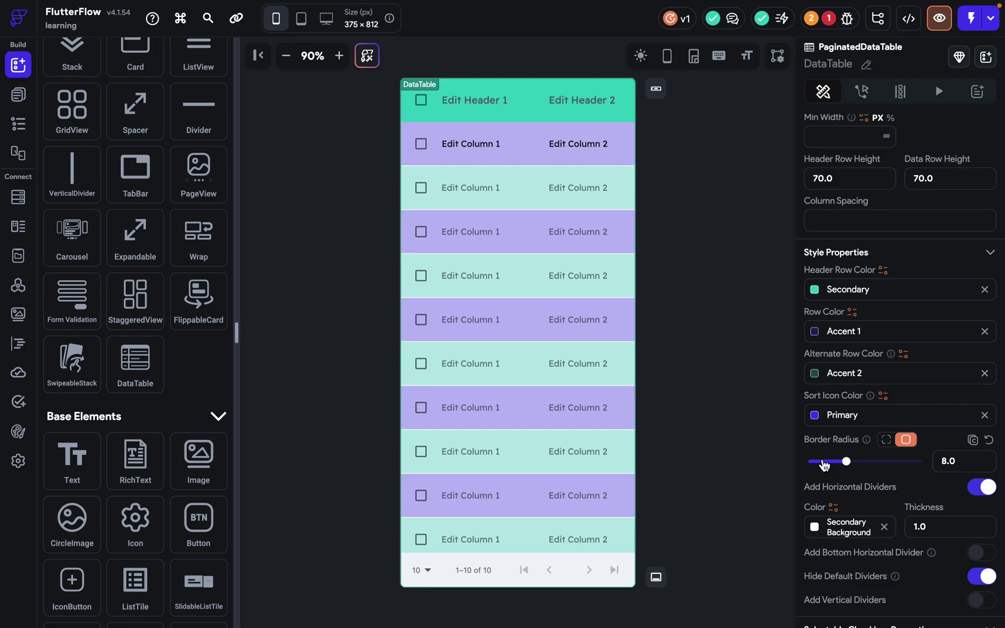
scroll(824, 464, down, 2)
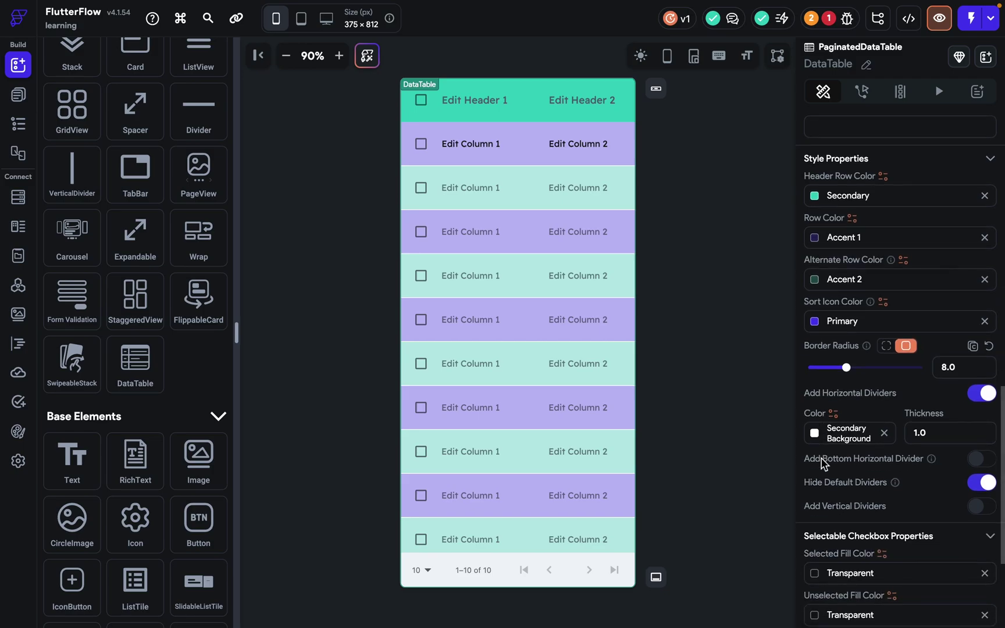
drag(848, 368, 951, 368)
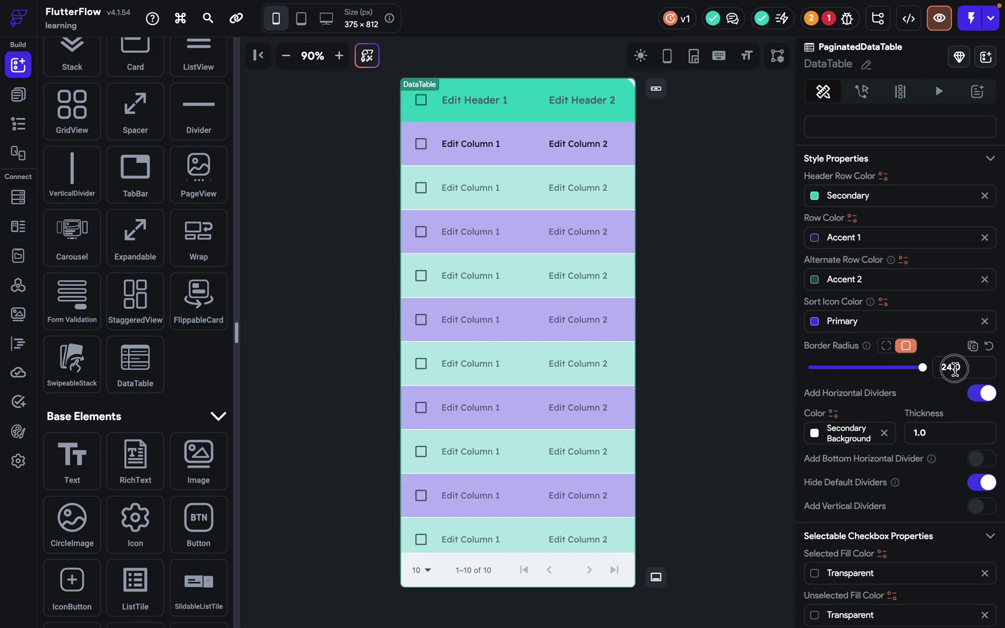
click(682, 118)
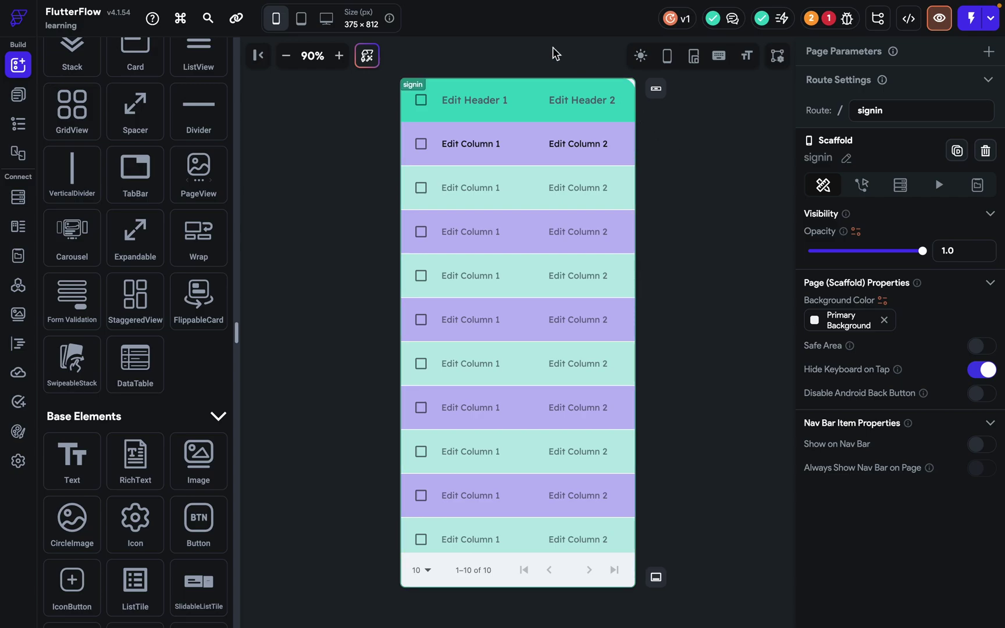
Colour the horizontal dividers Primary and set their thickness to 0.
click(616, 97)
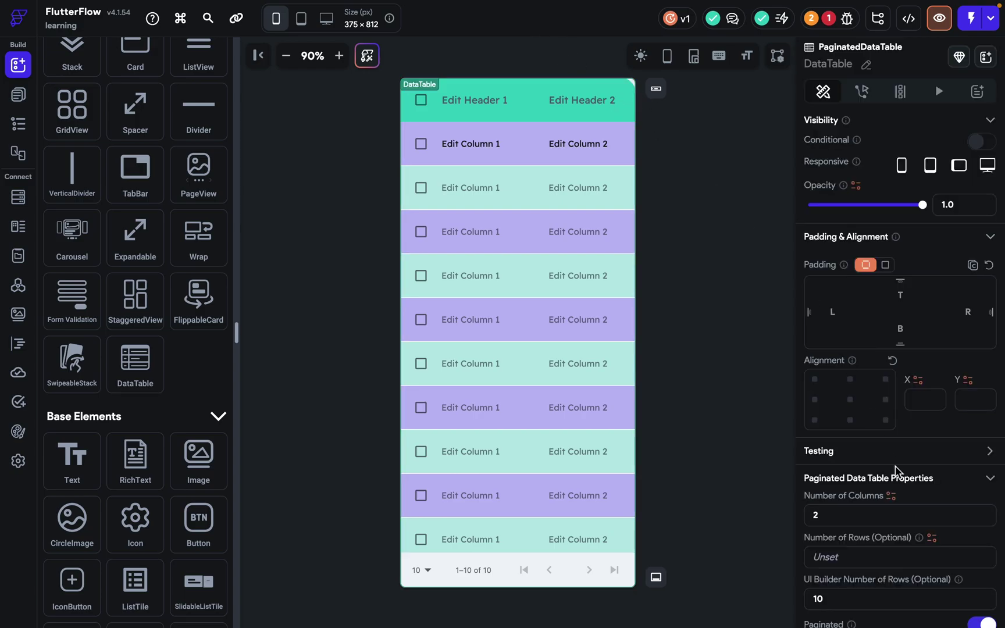
scroll(895, 466, down, 8)
scroll(899, 472, down, 1)
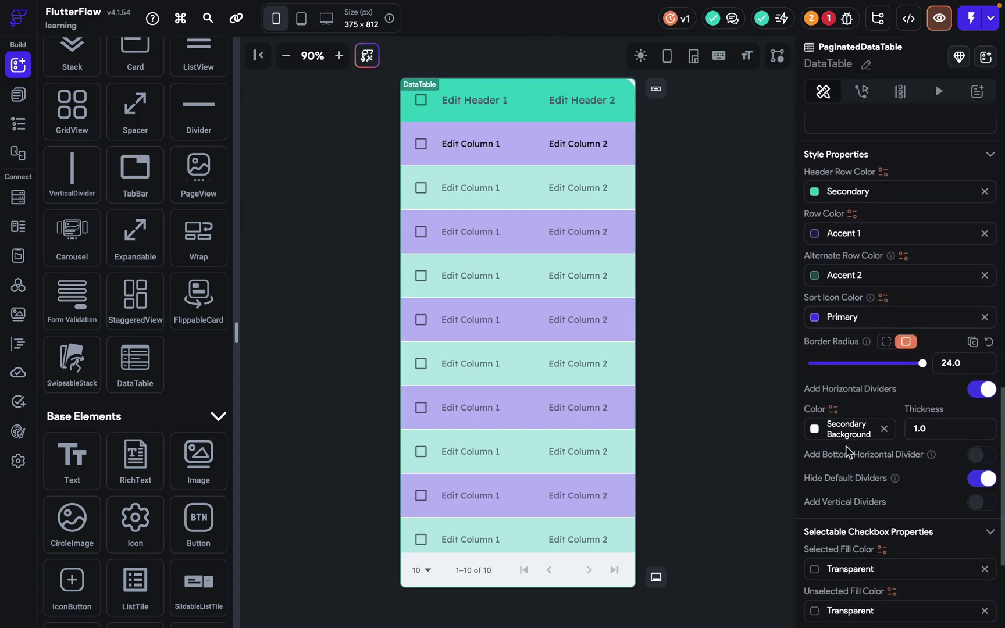
click(815, 430)
click(650, 432)
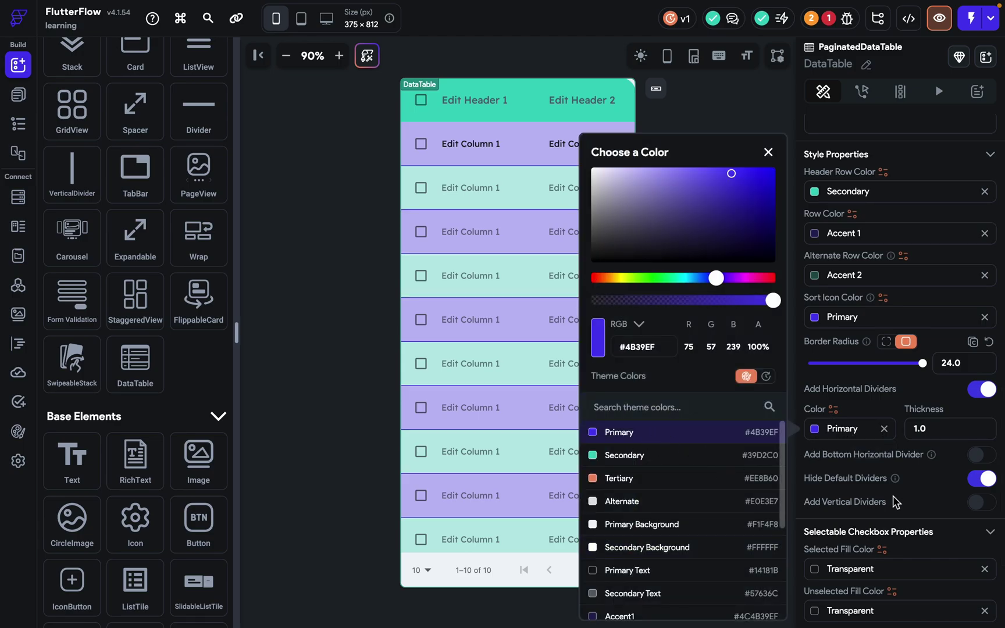
click(893, 498)
click(933, 432)
key(Up)
key(Up)
key(Up)
key(Up)
key(Up)
key(Down)
key(Down)
key(Down)
key(Down)
key(Down)
key(Down)
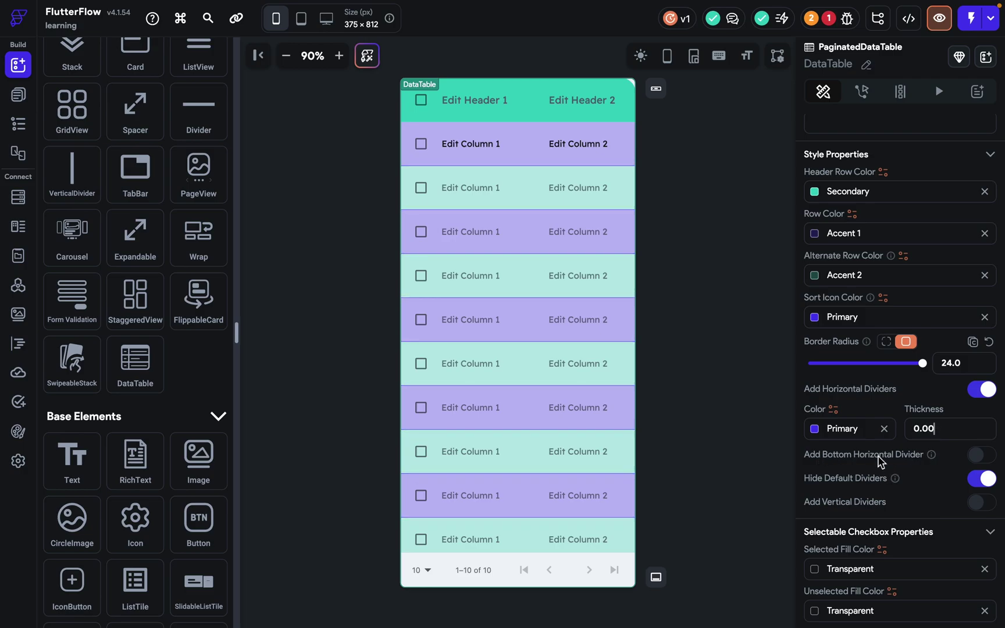
Enable Add Bottom Horizontal Divider and Add Vertical Dividers.
click(988, 460)
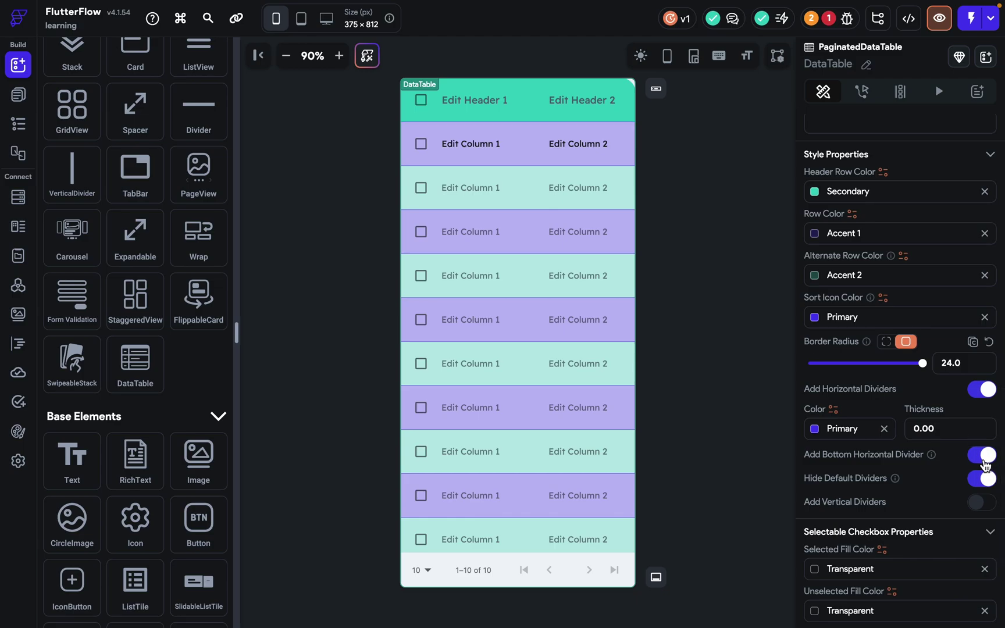
scroll(496, 447, down, 2)
scroll(495, 447, up, 1)
scroll(495, 447, down, 1)
scroll(496, 446, up, 2)
click(982, 503)
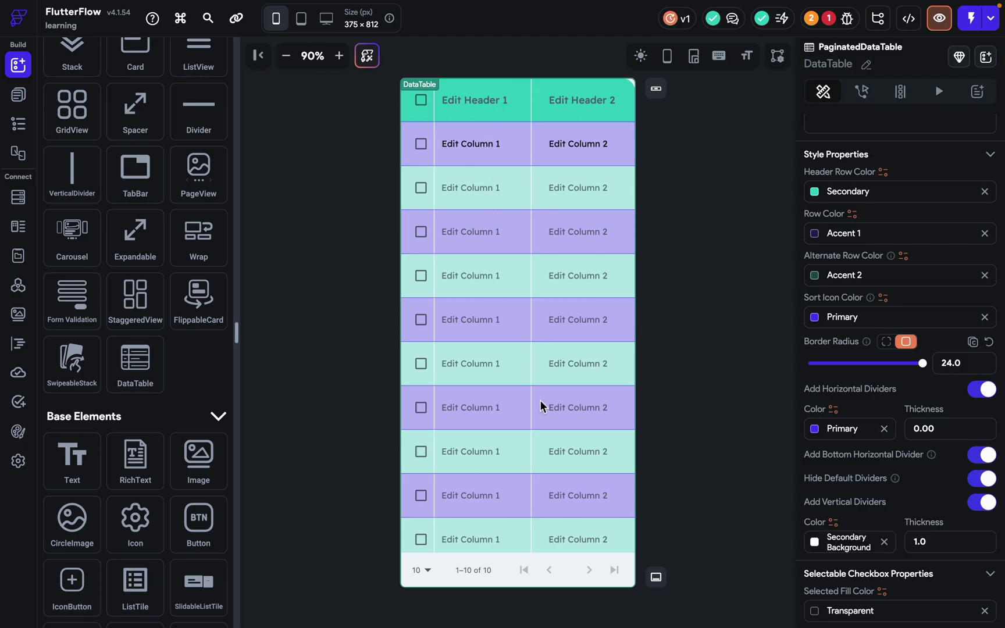
scroll(911, 491, down, 4)
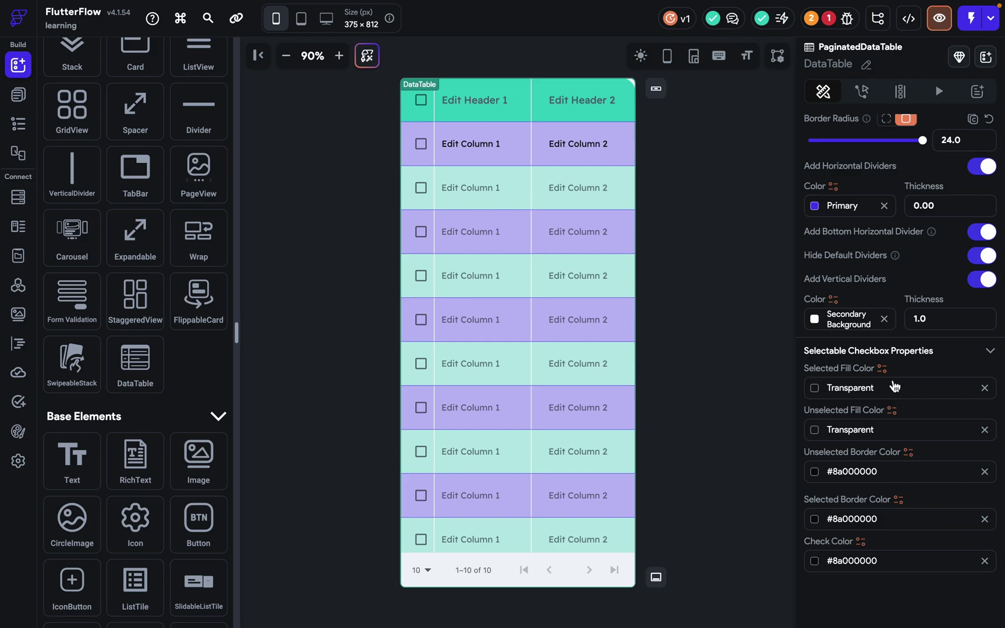
Set checkbox Selected Fill to Primary and Unselected Fill to Alternate.
click(815, 388)
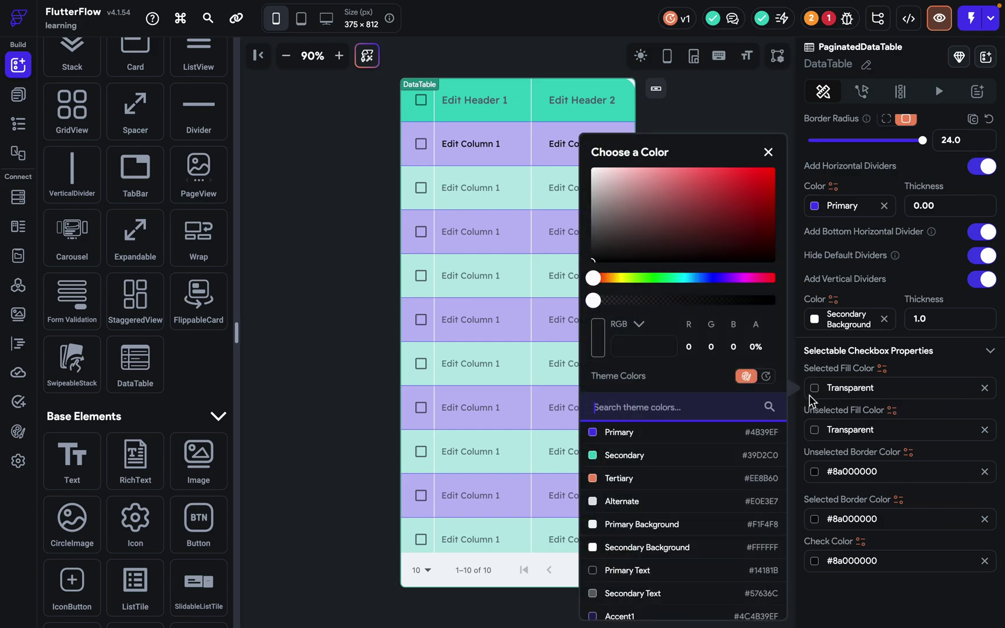
click(640, 435)
click(434, 356)
click(812, 438)
click(605, 503)
click(902, 493)
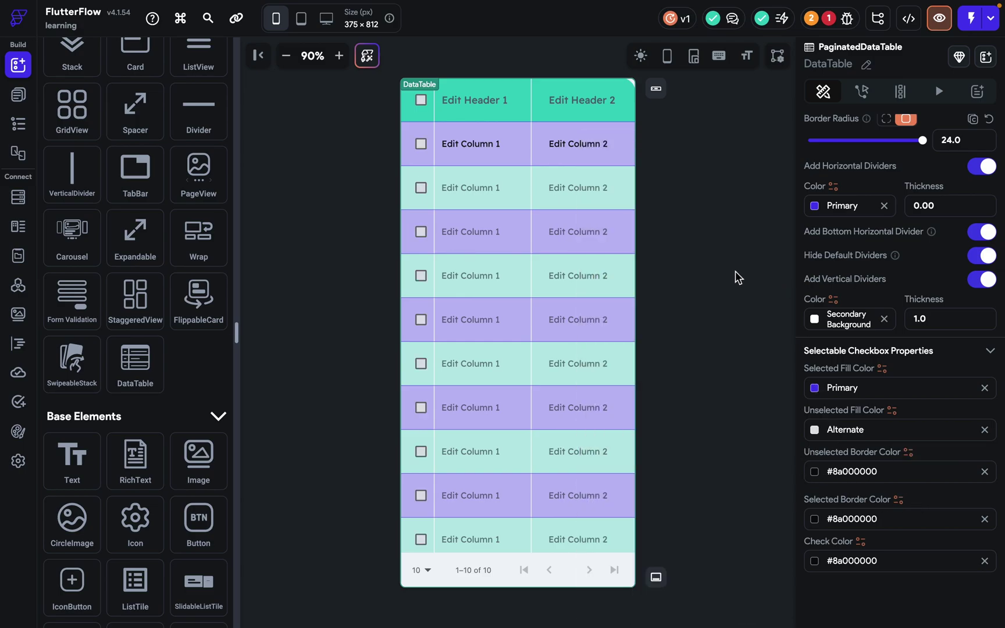
click(737, 278)
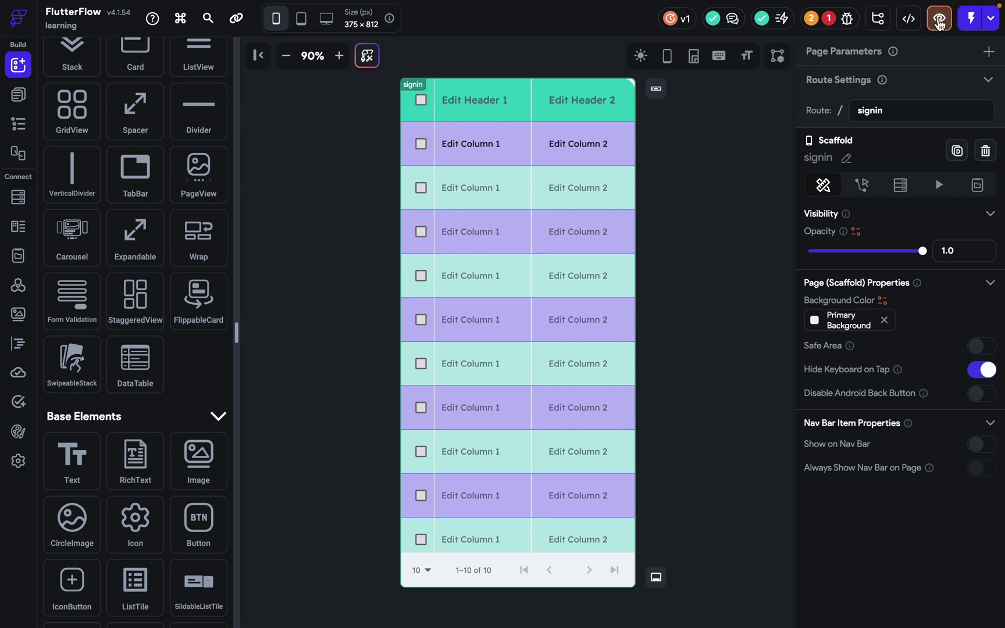
click(939, 19)
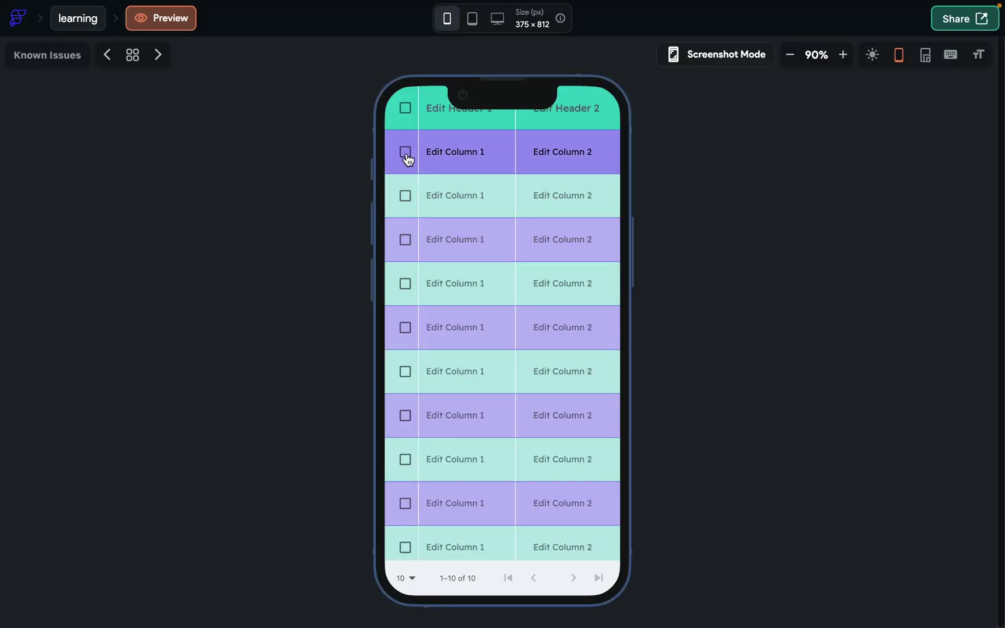
click(406, 153)
click(405, 194)
click(409, 243)
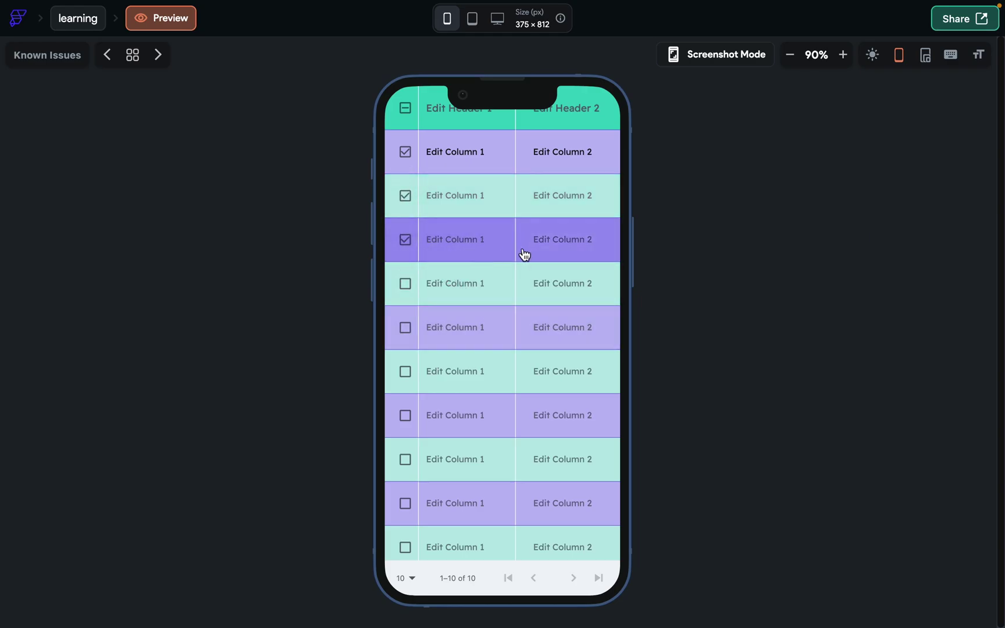
click(476, 527)
scroll(241, 61, down, 1)
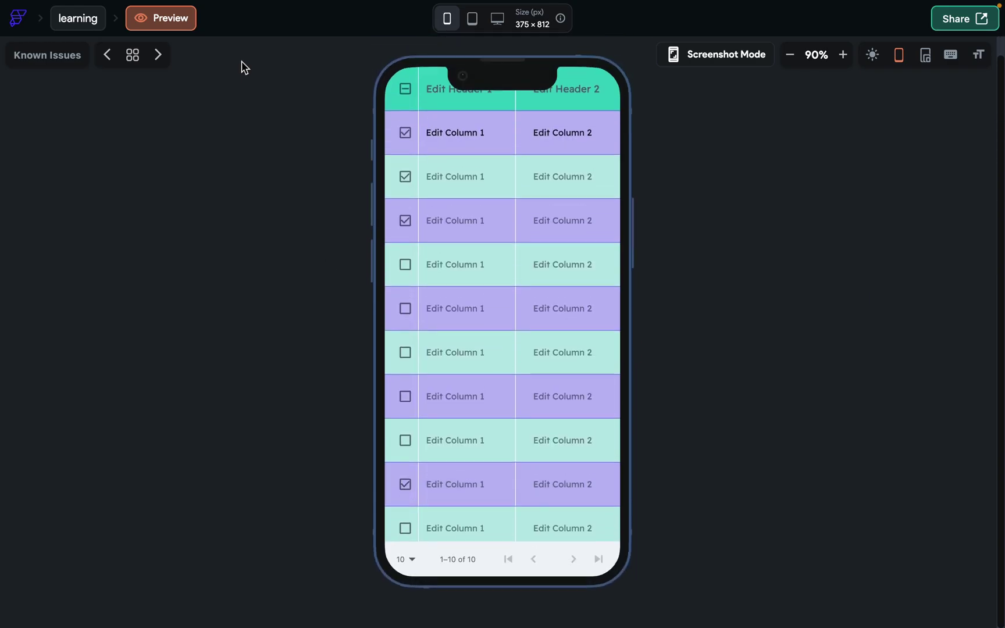
click(78, 18)
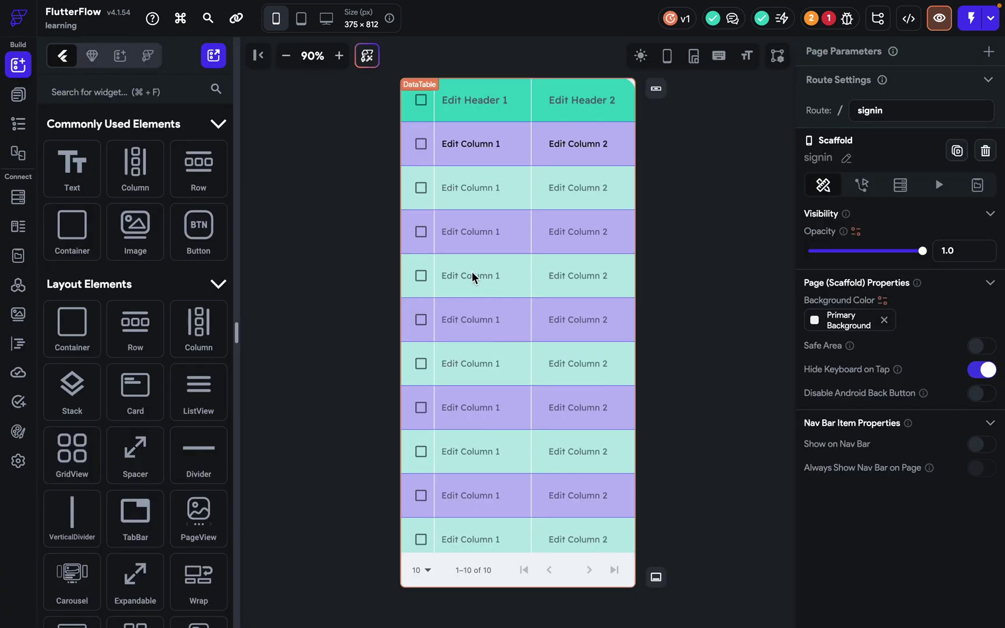
Delete the striped two-column DataTable and scroll the widget panel to Base Elements.
click(471, 272)
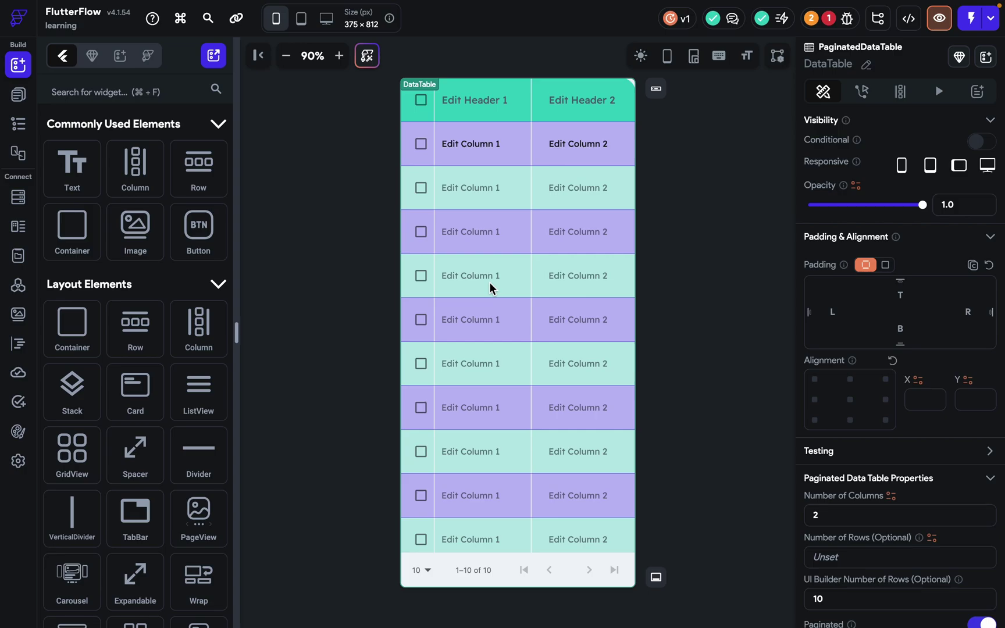
key(Delete)
scroll(145, 416, down, 10)
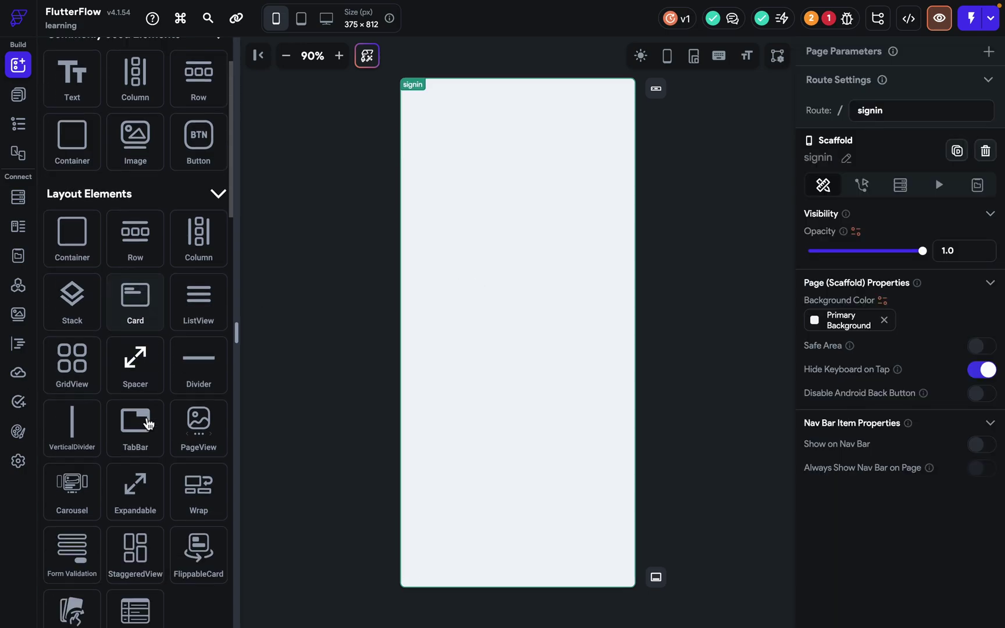
scroll(148, 423, down, 1)
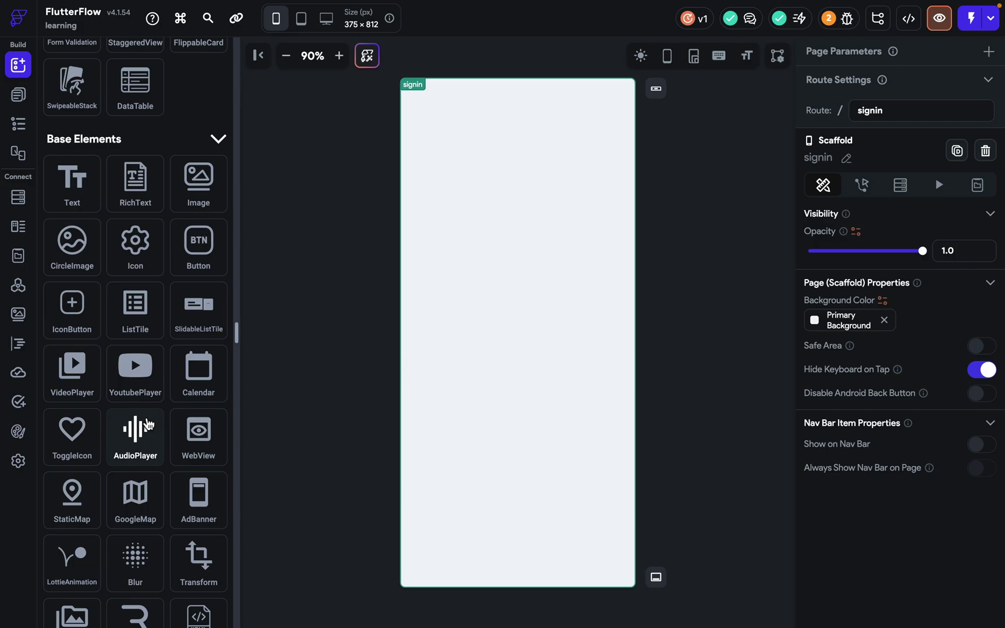
scroll(148, 424, down, 1)
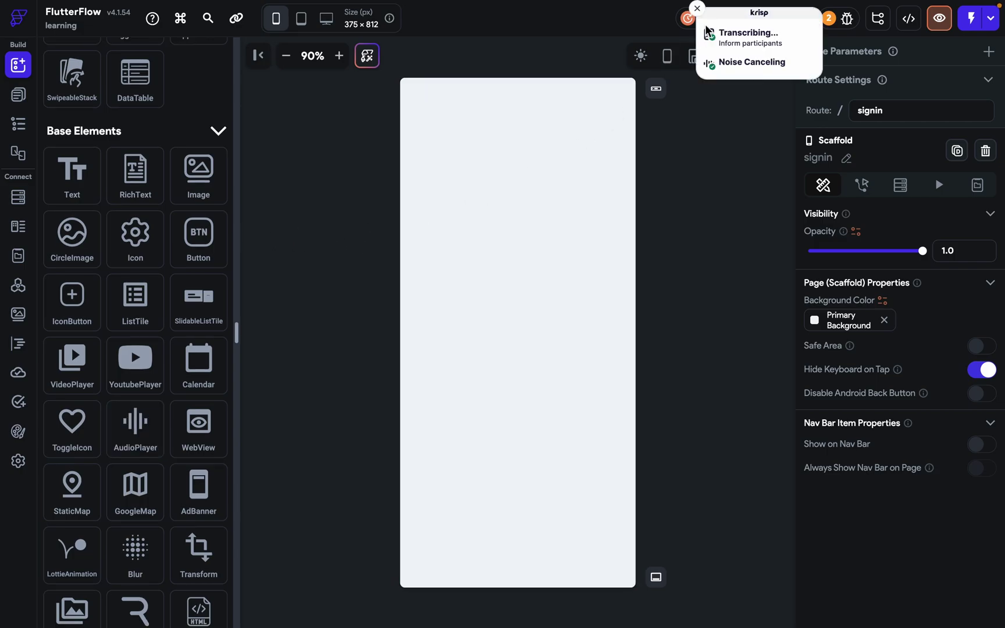
click(697, 8)
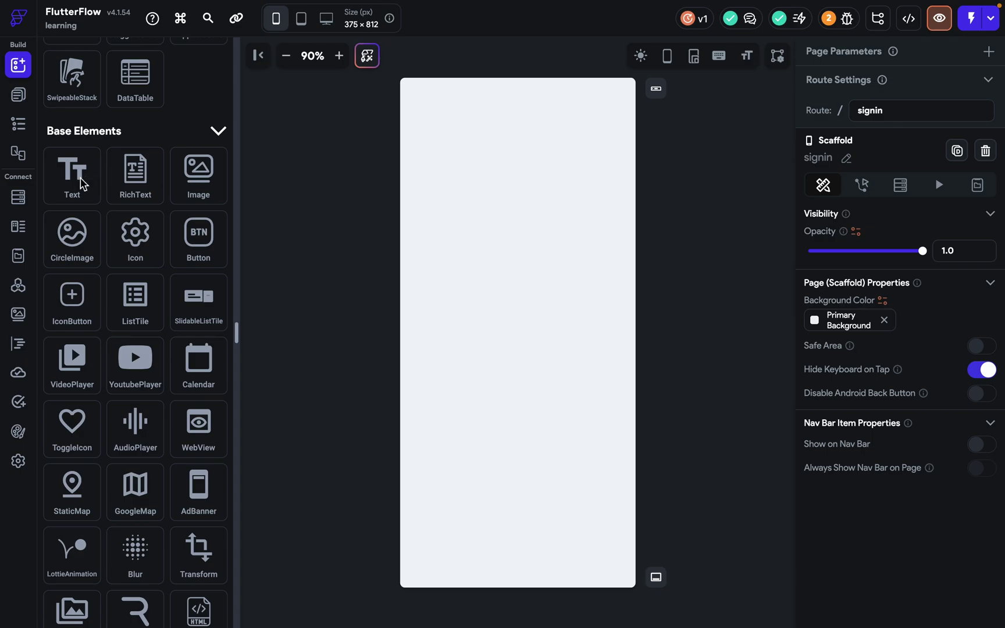
Add a Text widget, zoom to 200%, and replace 'Hello World' with a person's name.
drag(81, 184, 428, 96)
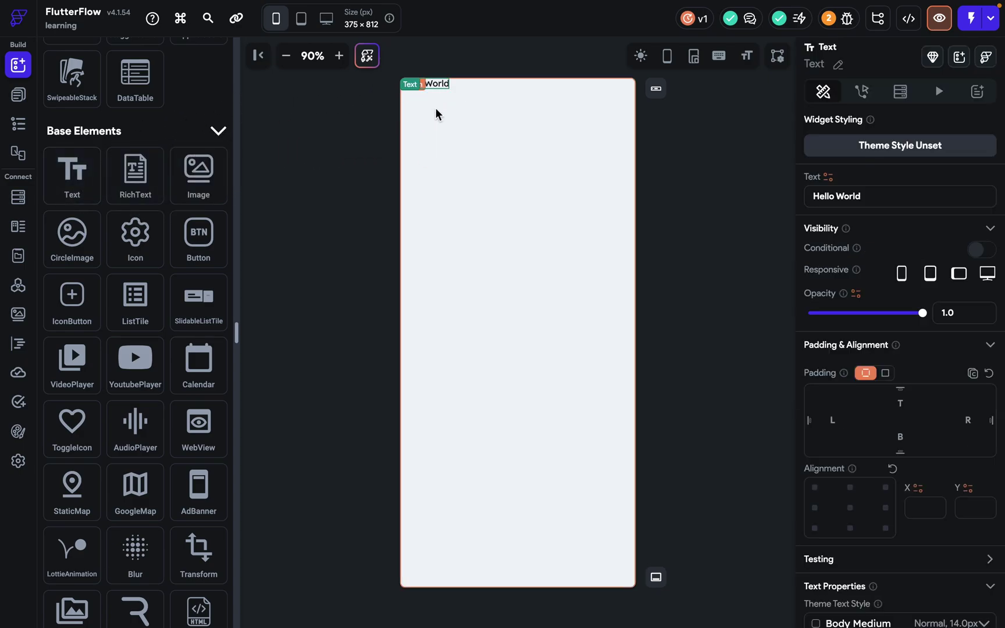
click(346, 51)
click(347, 52)
click(346, 51)
click(346, 51)
click(346, 51)
click(346, 52)
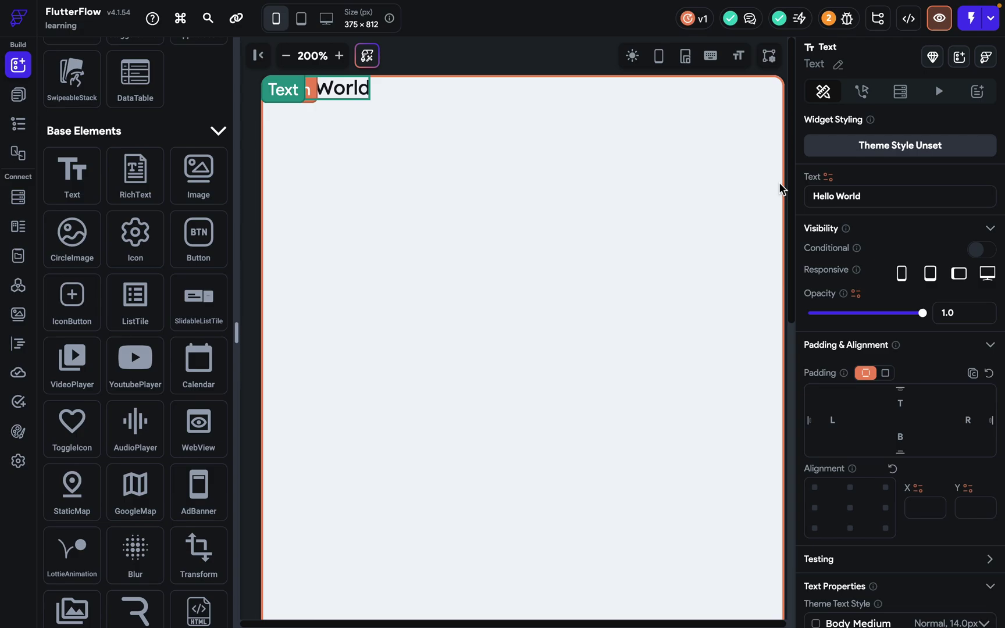
triple_click(894, 188)
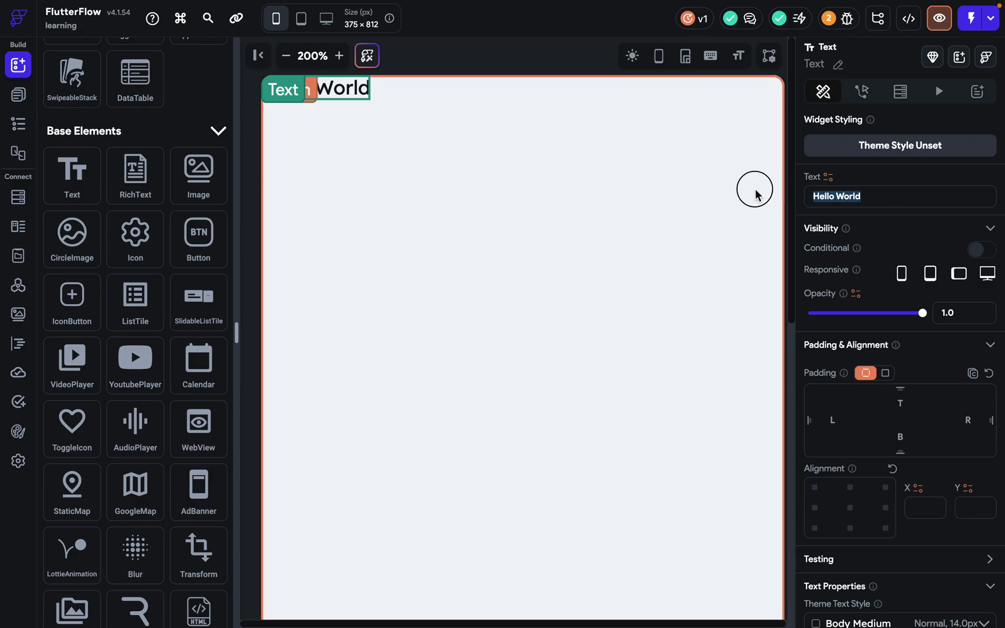
key(BackSpace)
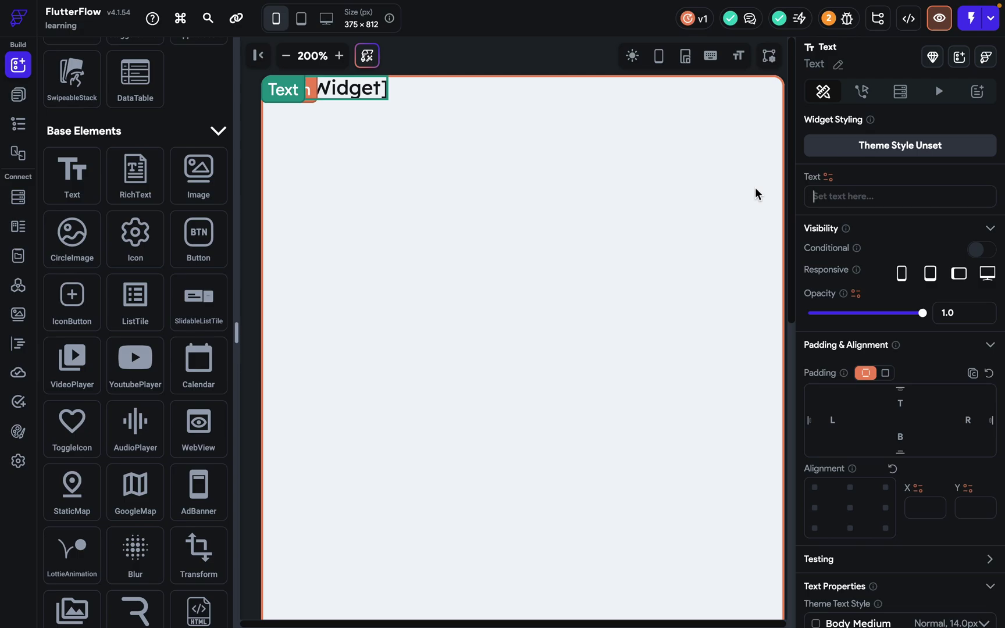
text(Shreyansh)
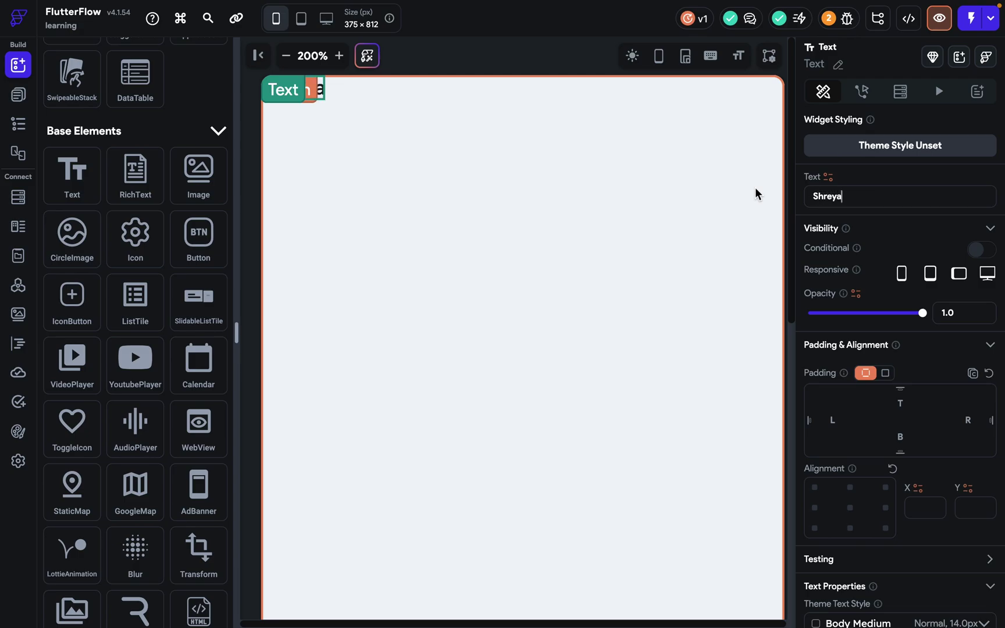
Centre the name text on the page and browse the theme text styles without changing them.
click(570, 69)
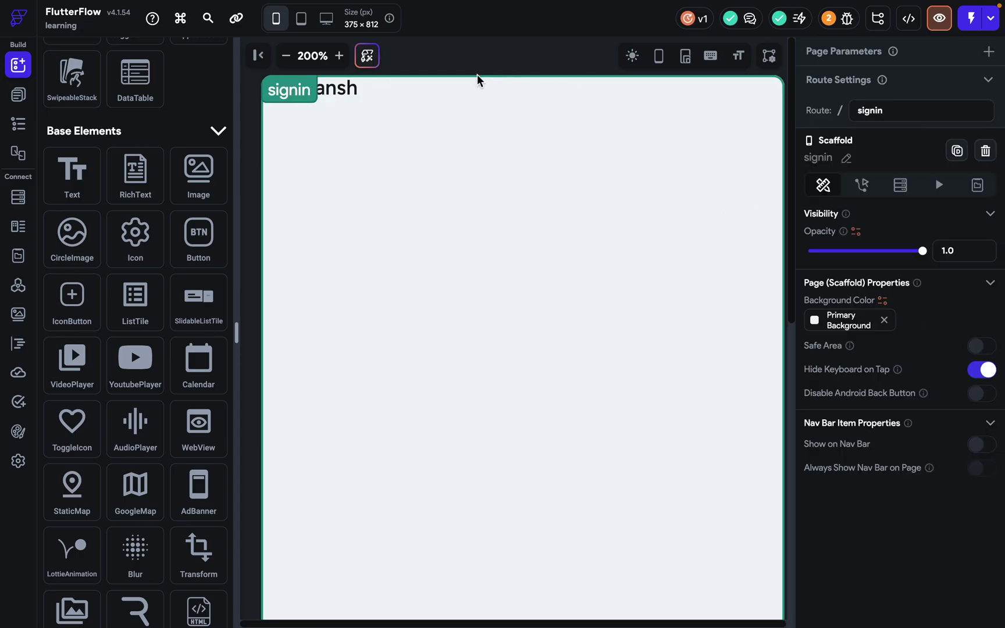
click(346, 96)
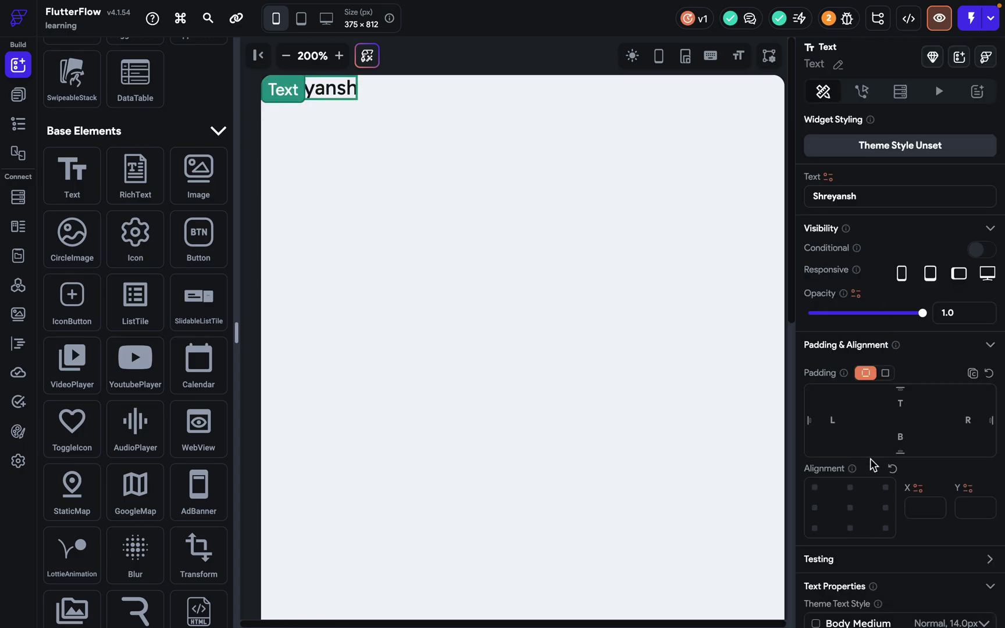
click(850, 508)
scroll(610, 357, down, 3)
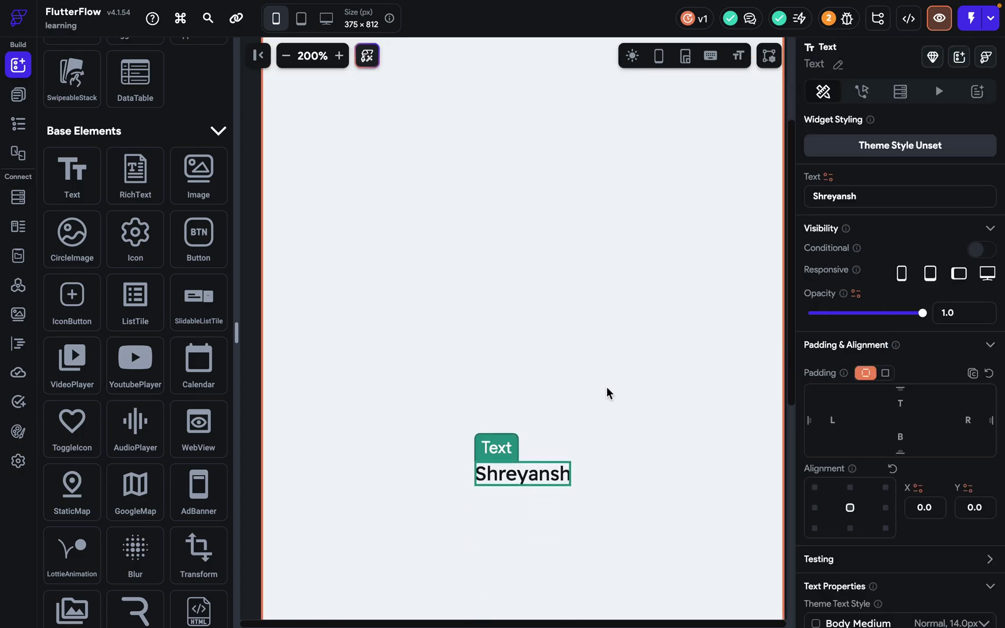
scroll(871, 469, down, 3)
scroll(871, 468, down, 2)
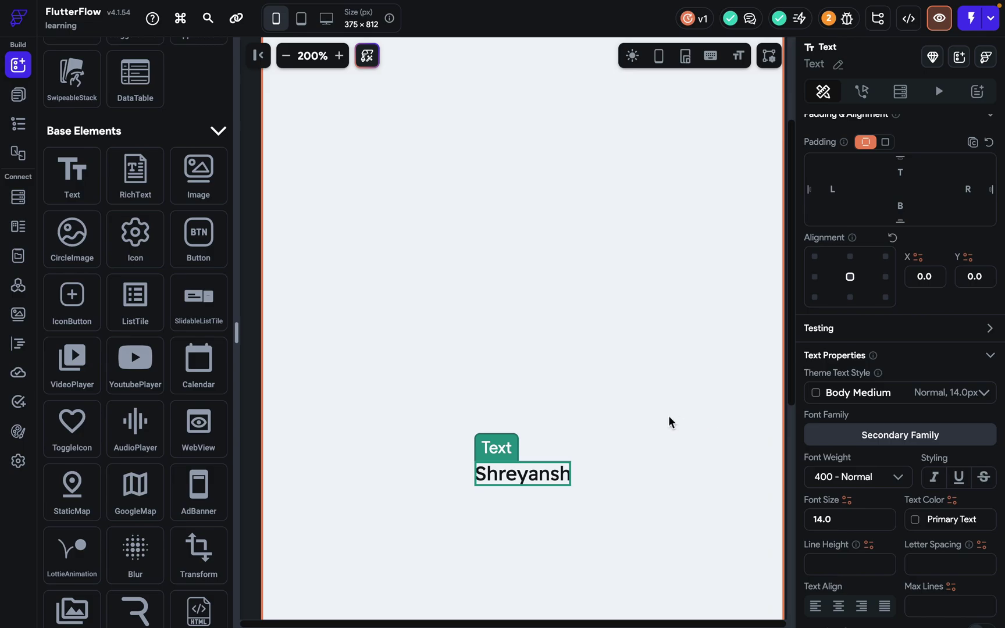
click(841, 394)
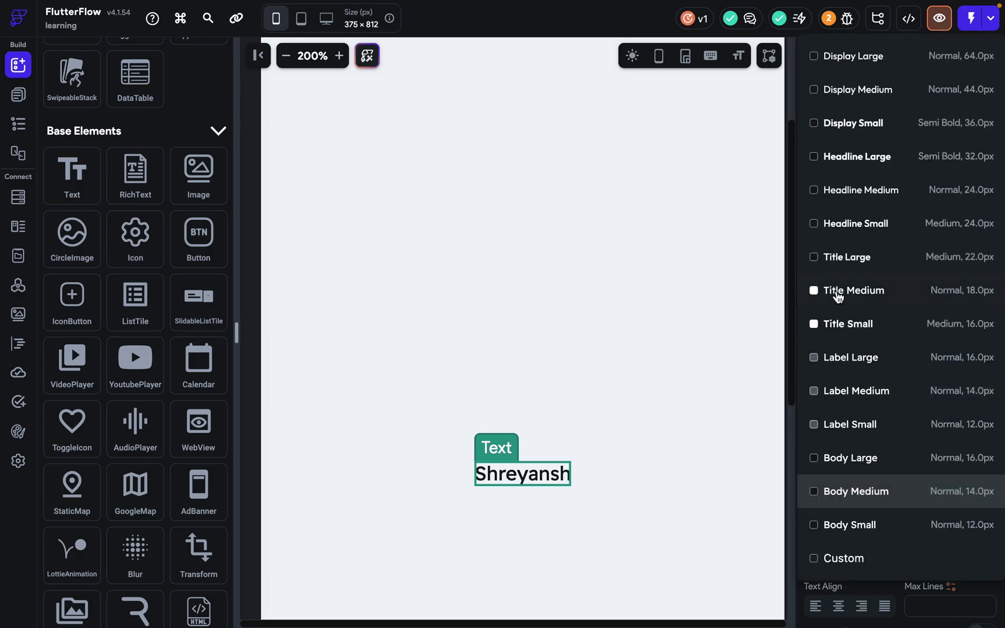
click(553, 360)
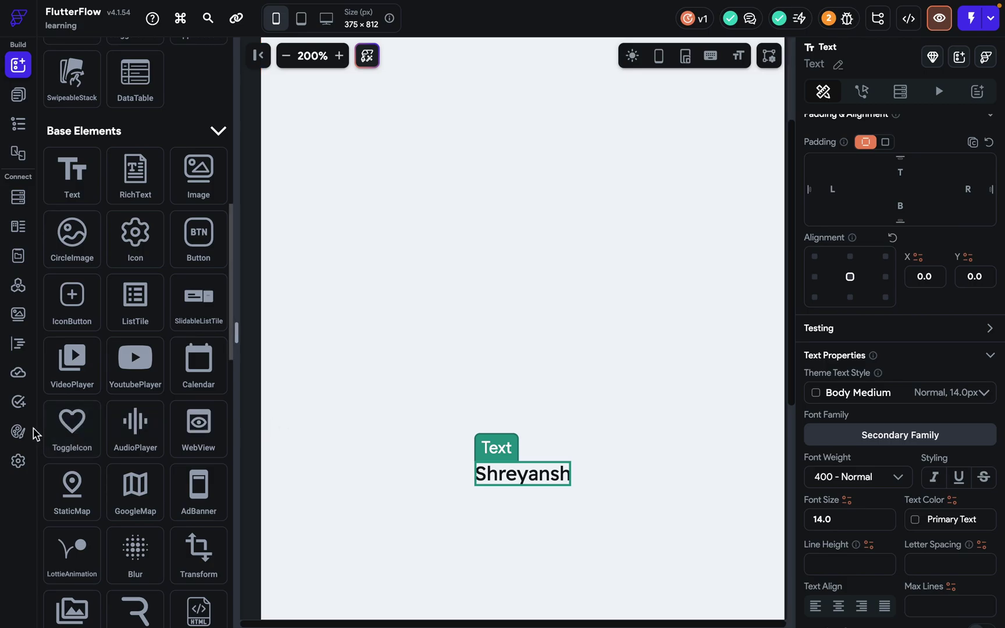
In Theme Settings typography, change Body Small's colour from Primary Text to Primary (#4B39EF).
click(18, 431)
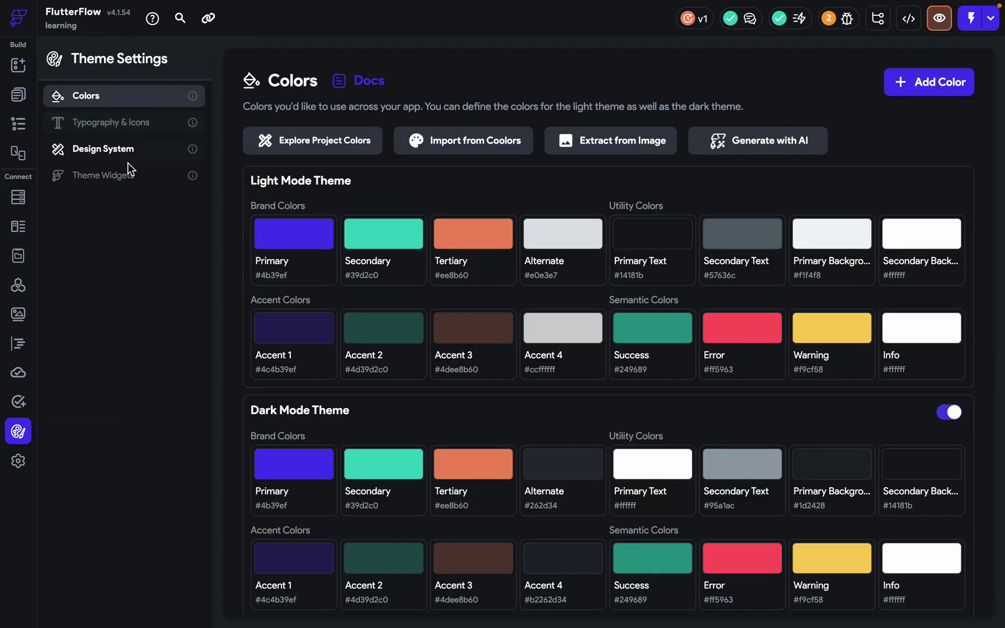
click(123, 134)
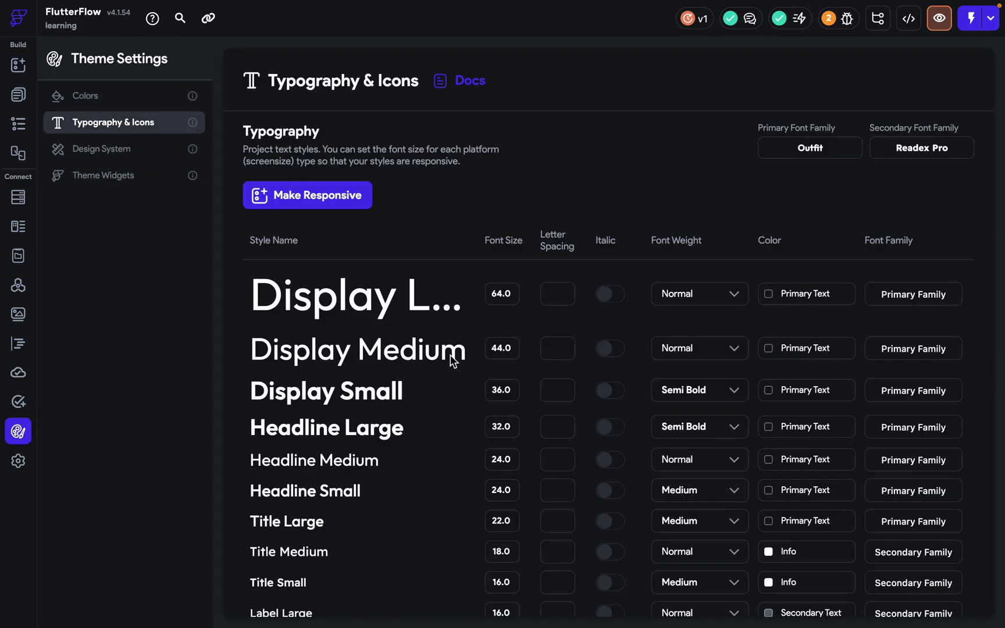
scroll(452, 358, down, 3)
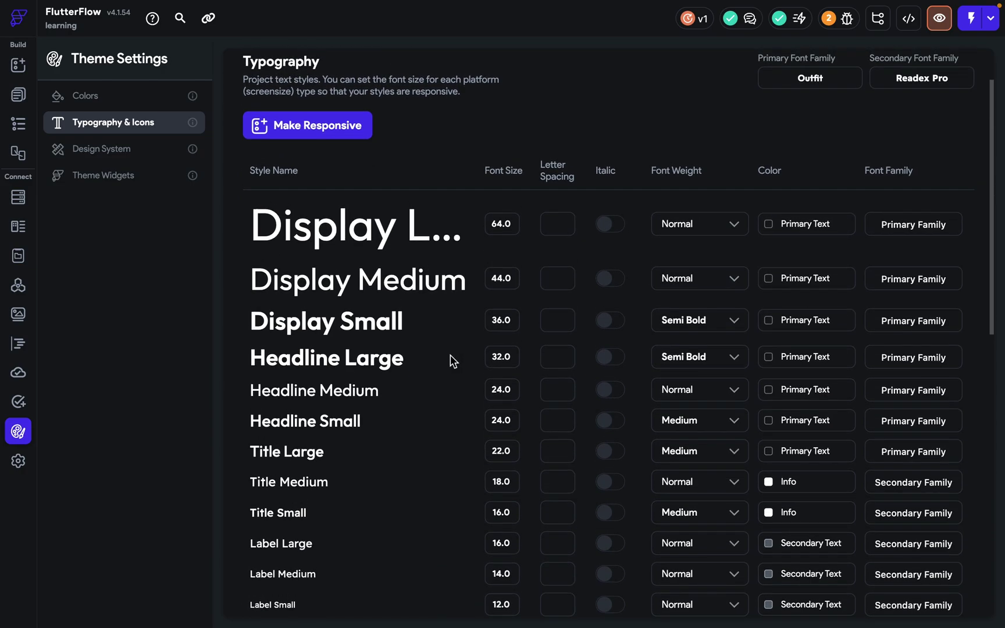
scroll(458, 407, down, 5)
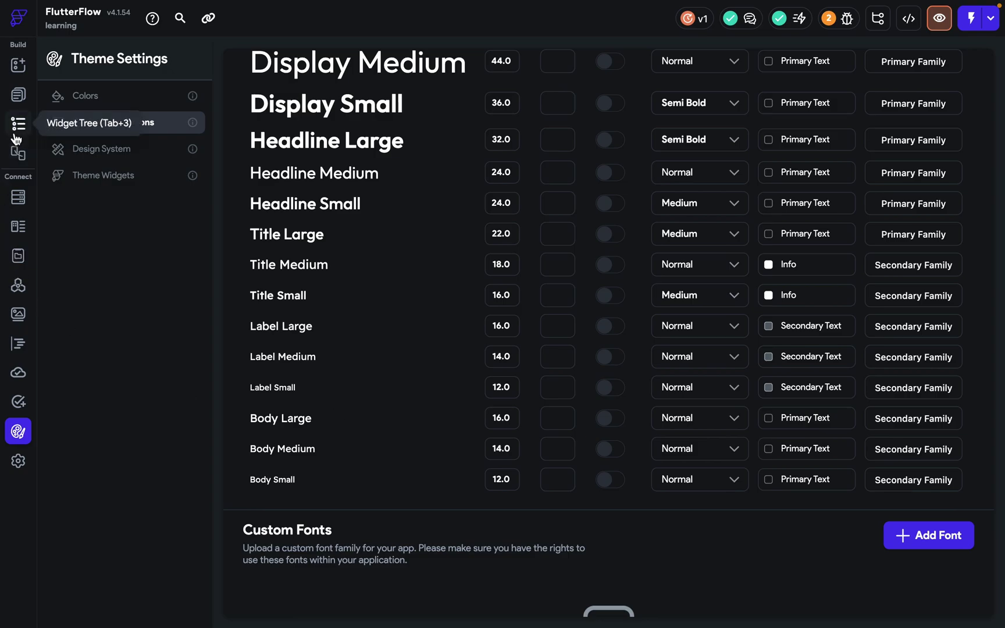
scroll(470, 256, up, 3)
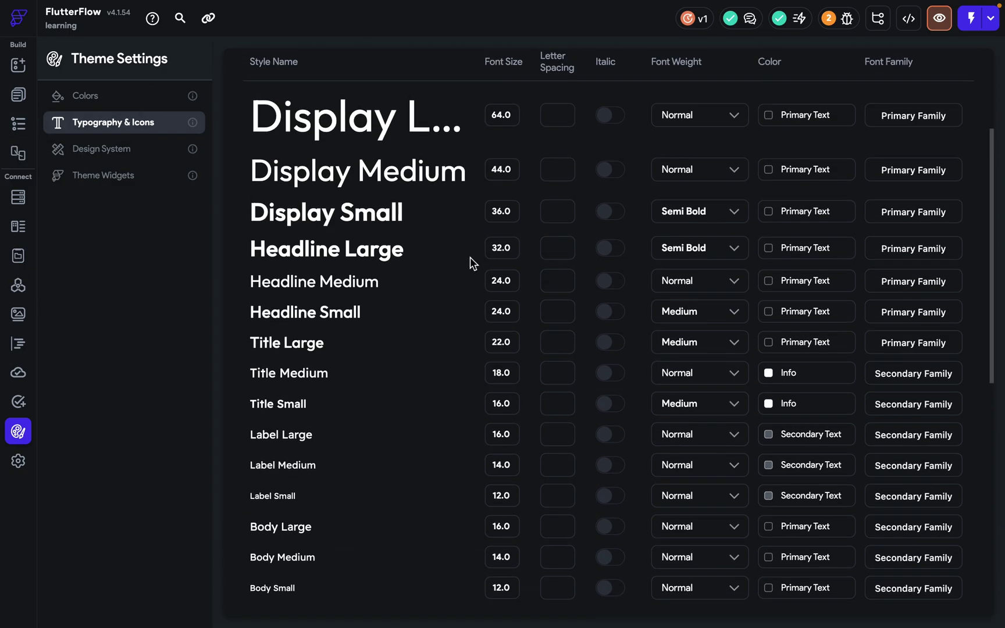
scroll(444, 299, down, 4)
click(515, 475)
click(773, 474)
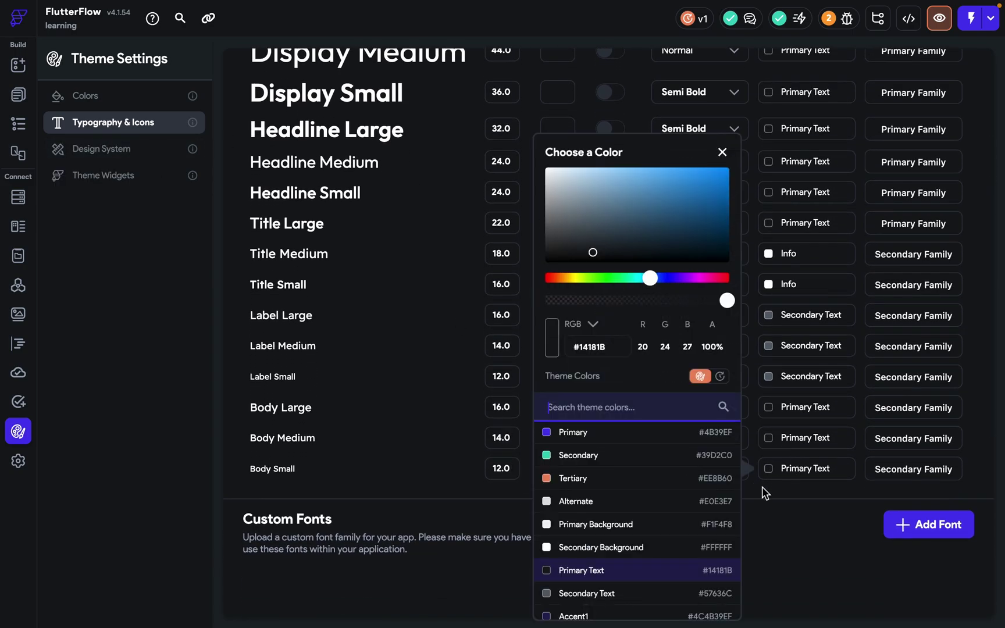
click(571, 435)
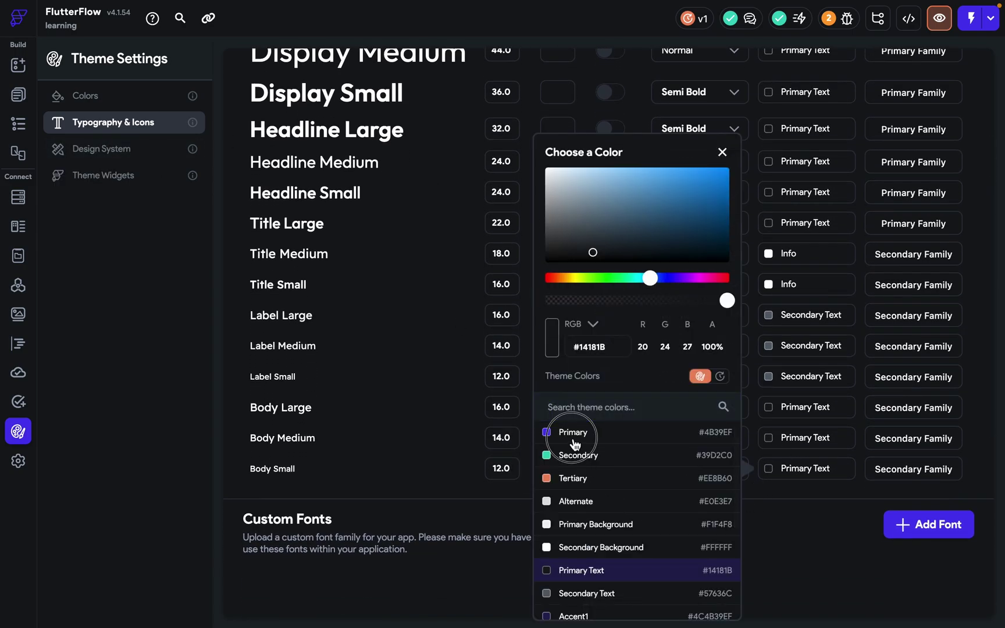
click(392, 500)
Apply the Body Small theme style to the name text on the signin page.
click(19, 94)
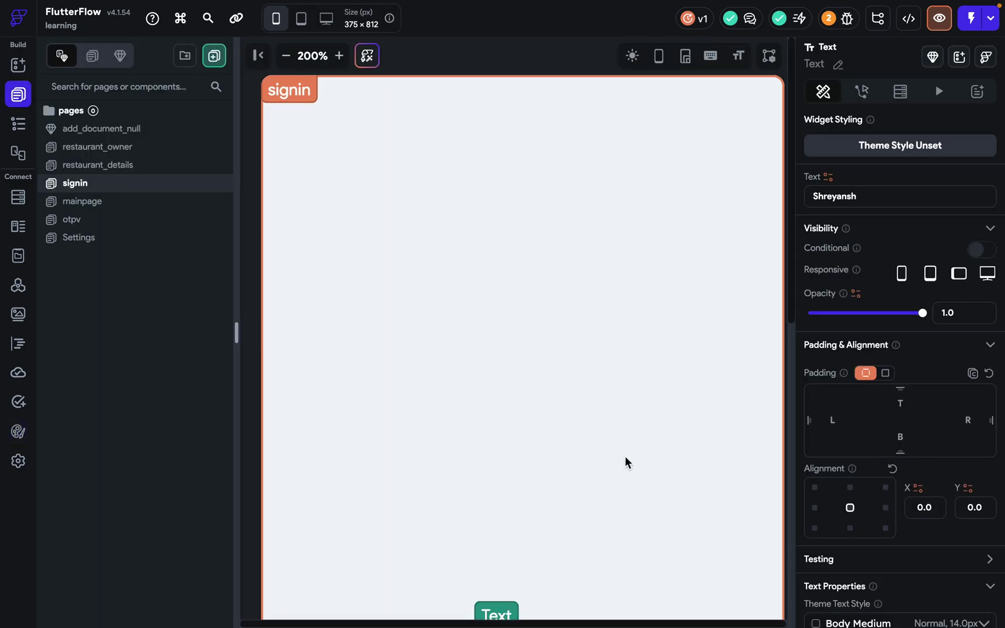
scroll(623, 465, down, 3)
scroll(942, 534, down, 5)
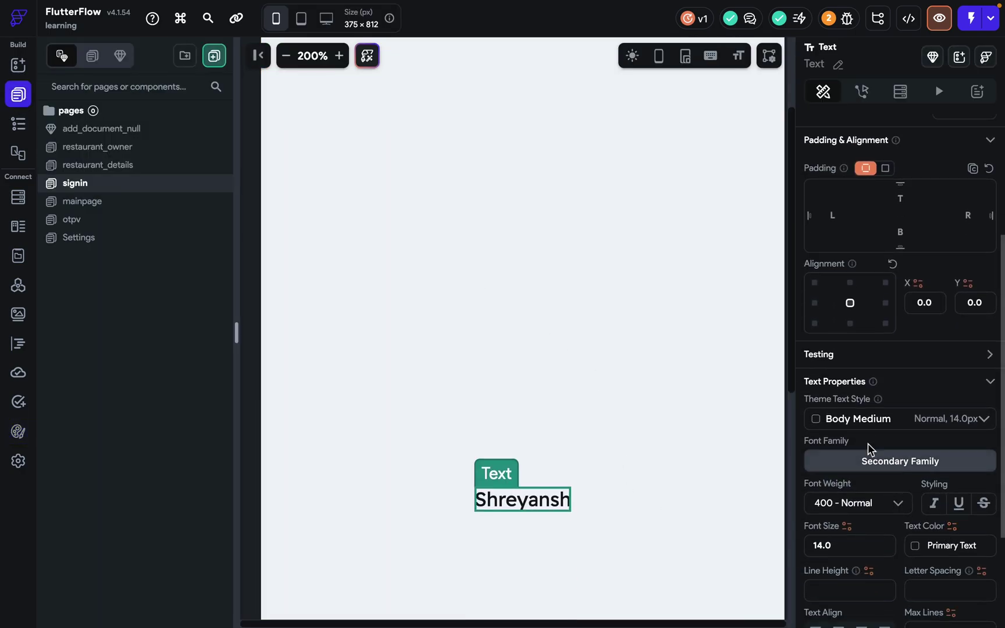
click(864, 423)
click(877, 531)
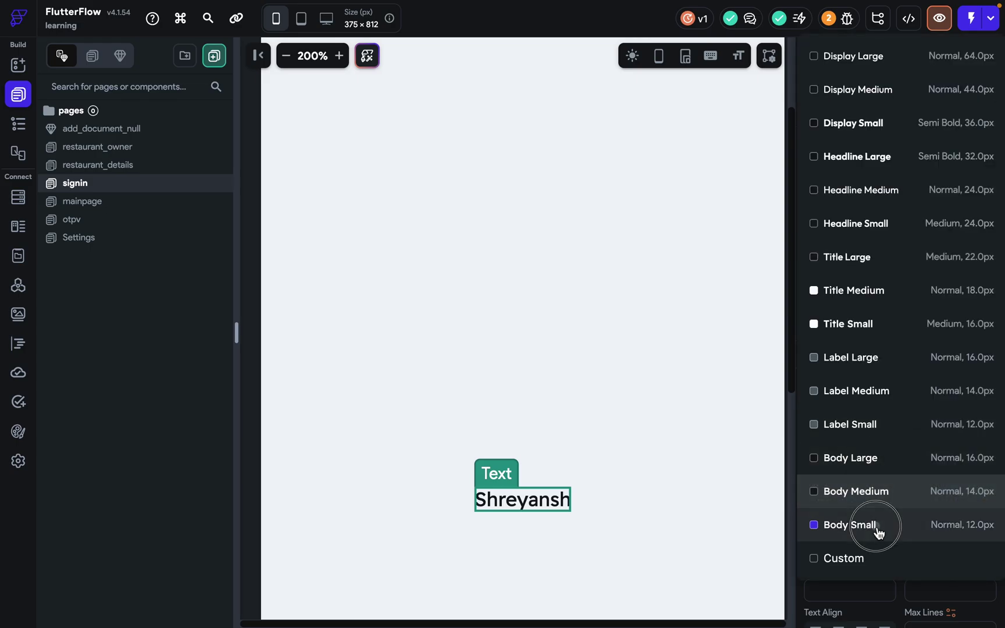
click(673, 453)
Reselect the name text, zoom the canvas to 175%, and bring up its font family choices.
click(522, 499)
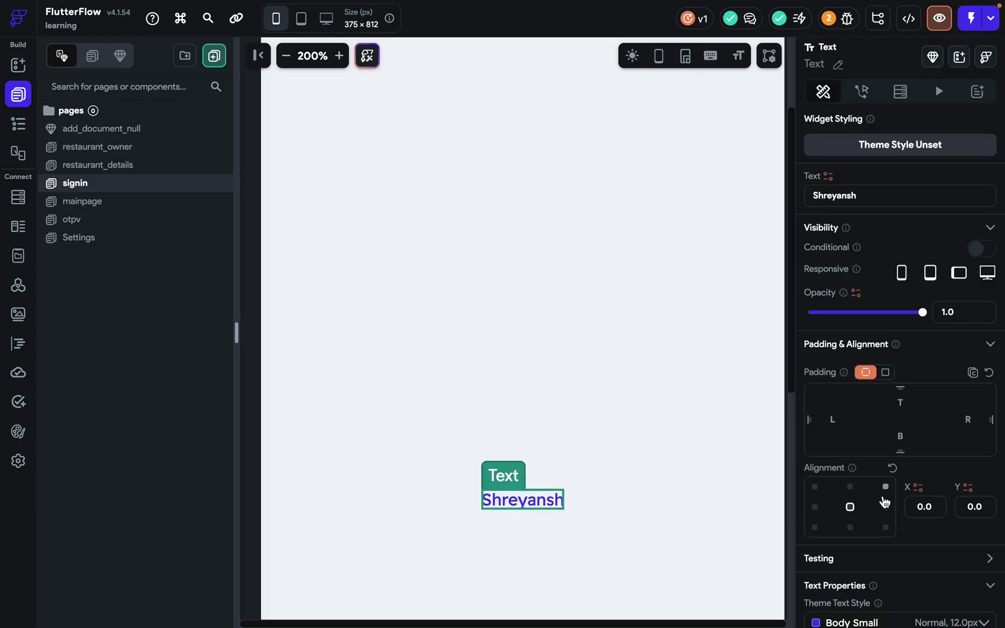
scroll(884, 501, down, 3)
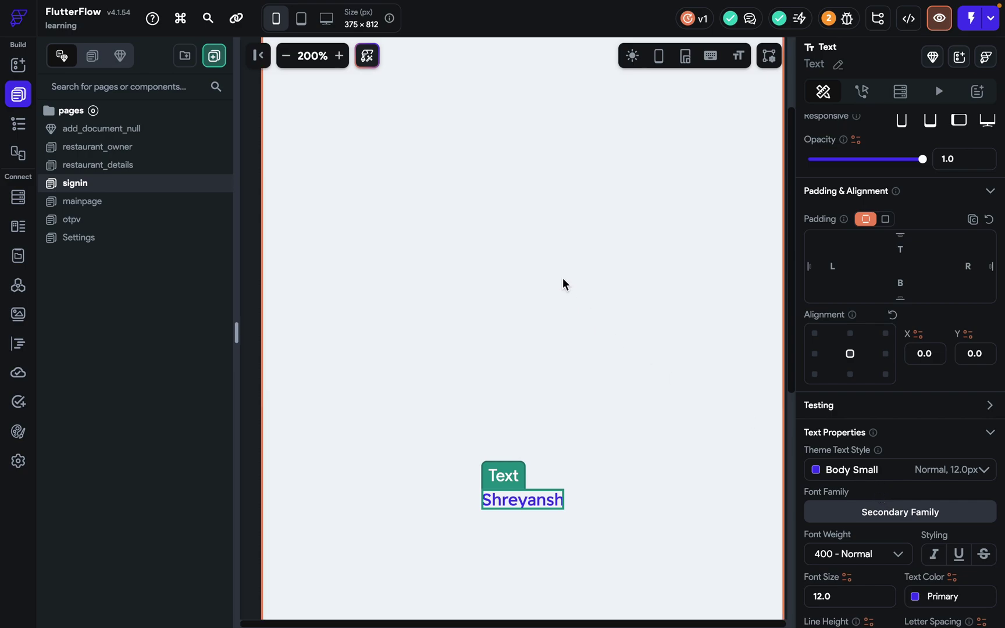
click(286, 55)
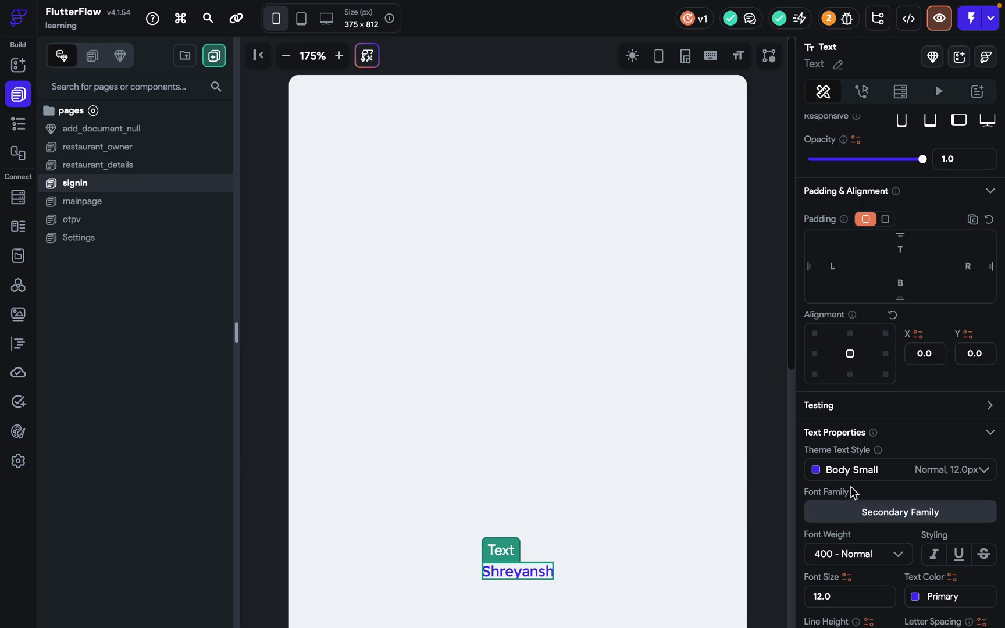
scroll(776, 454, down, 3)
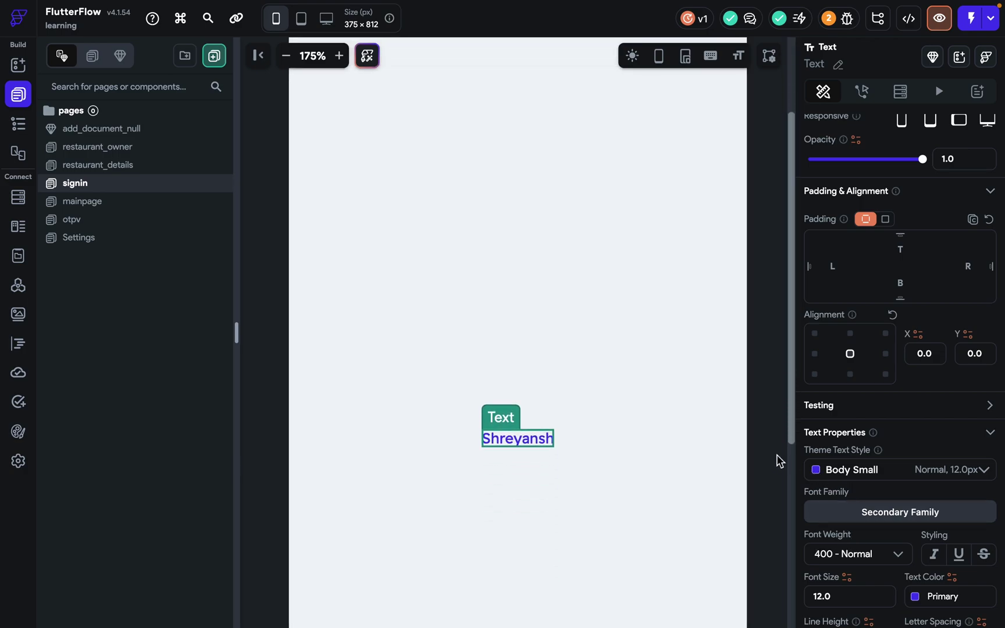
click(829, 512)
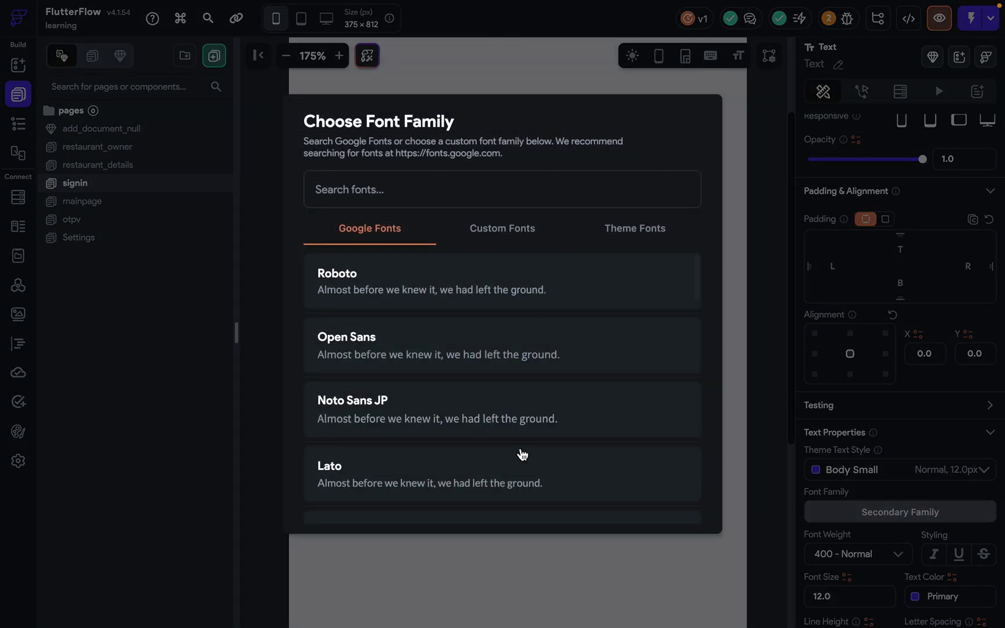
Check the Theme Fonts list, then go to the typography settings listing Outfit and Readex Pro.
click(663, 235)
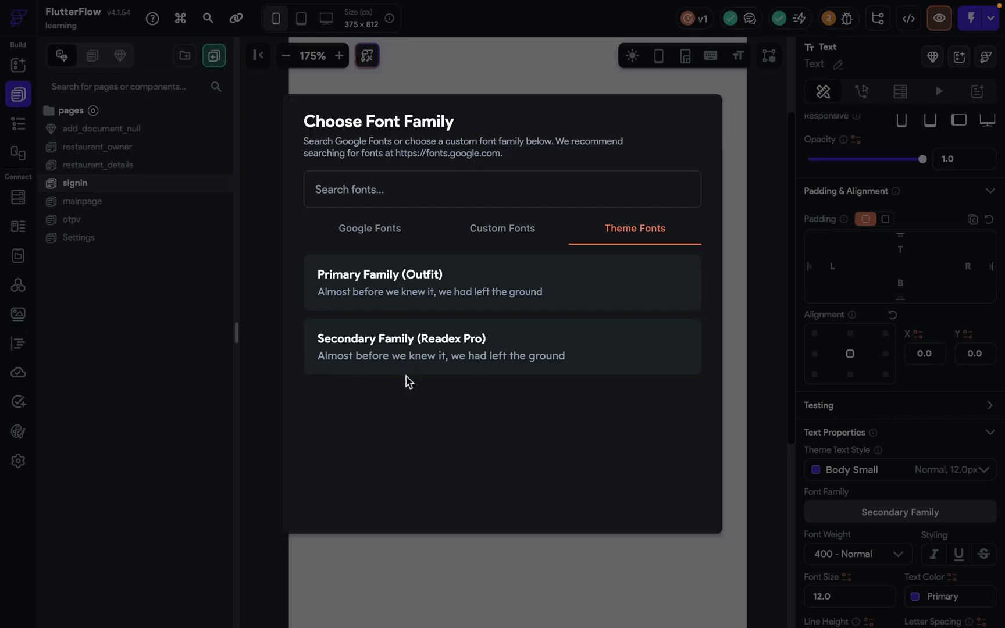
click(231, 462)
click(18, 431)
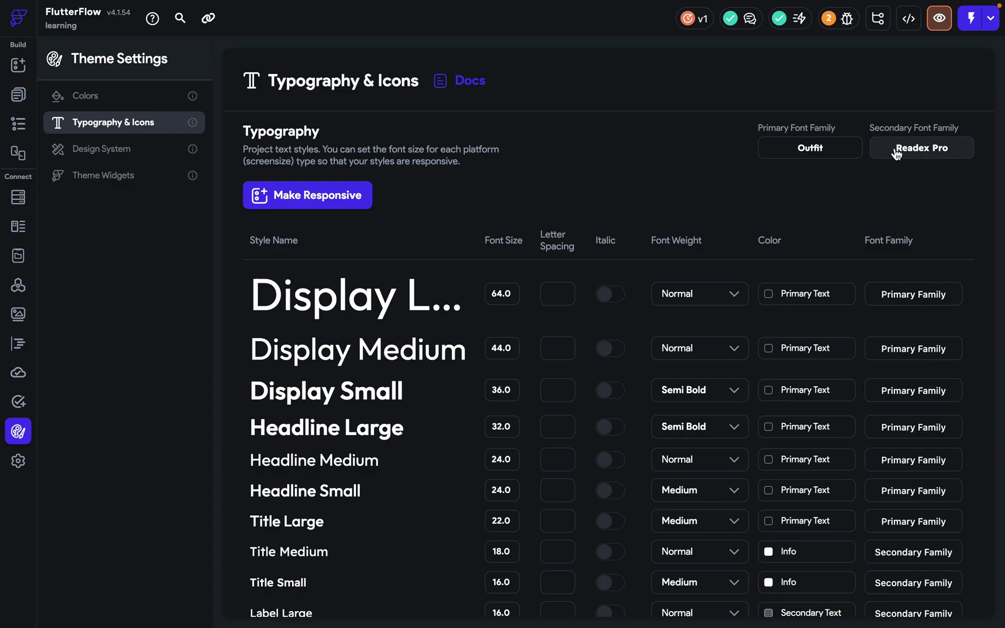
Change the theme's primary font to Open Sans and secondary font to Oswald.
click(805, 151)
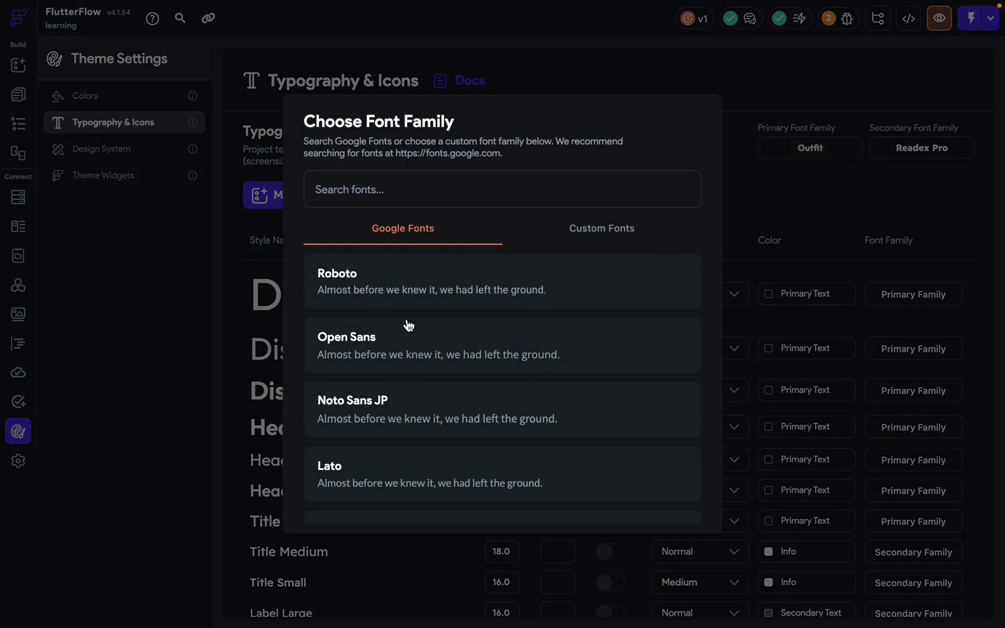
click(391, 359)
click(899, 157)
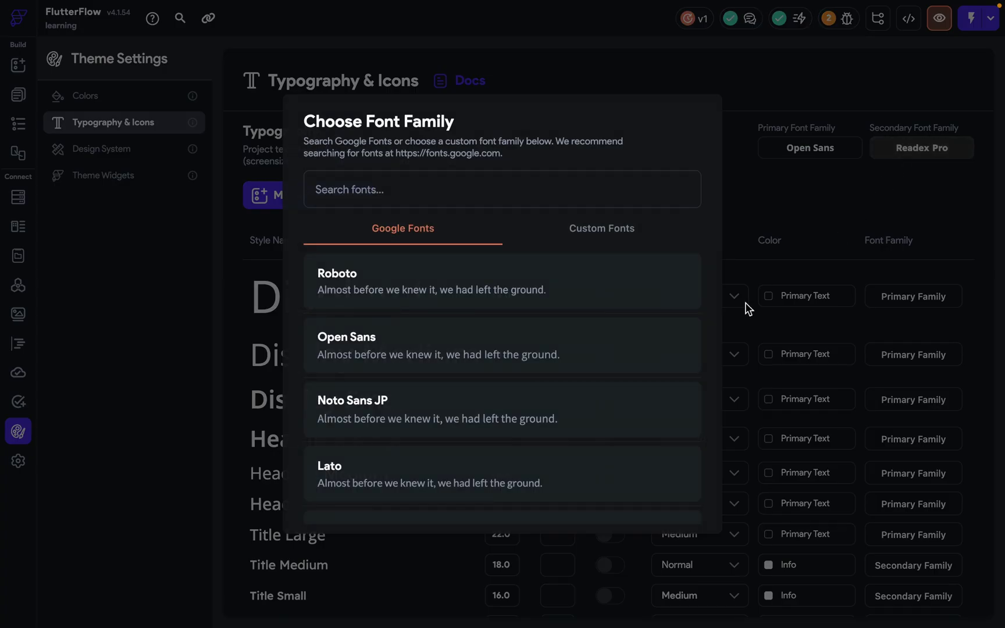
scroll(522, 403, down, 4)
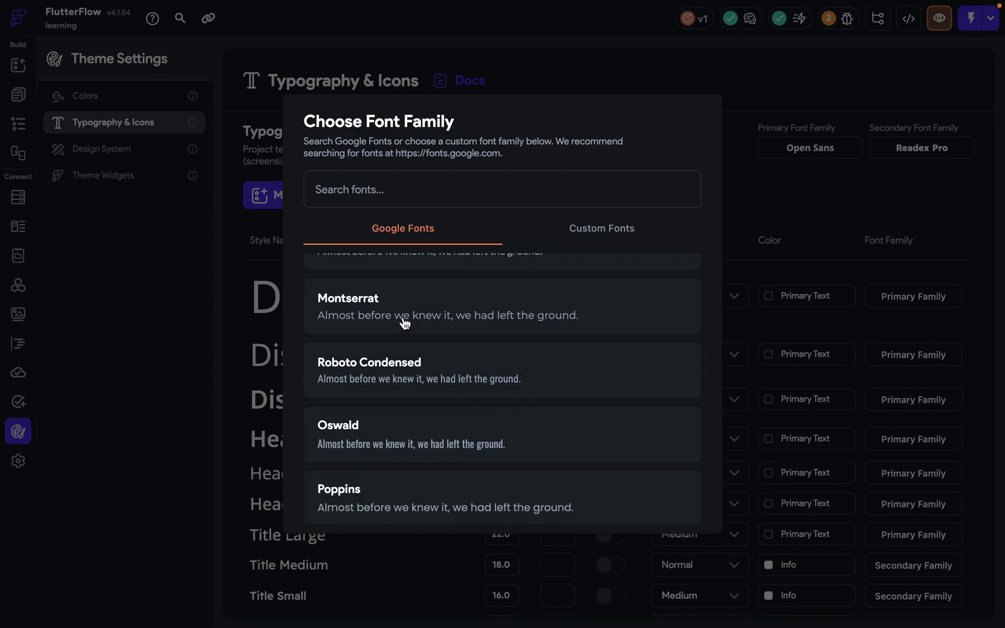
click(389, 433)
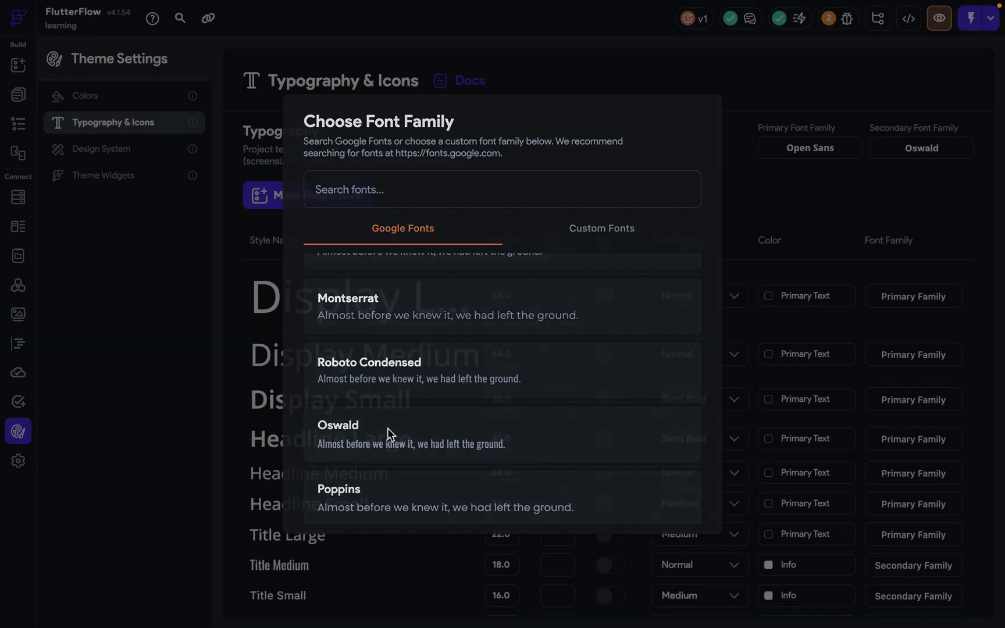
Try the secondary theme font Oswald, then the primary theme font, on the name text.
click(18, 94)
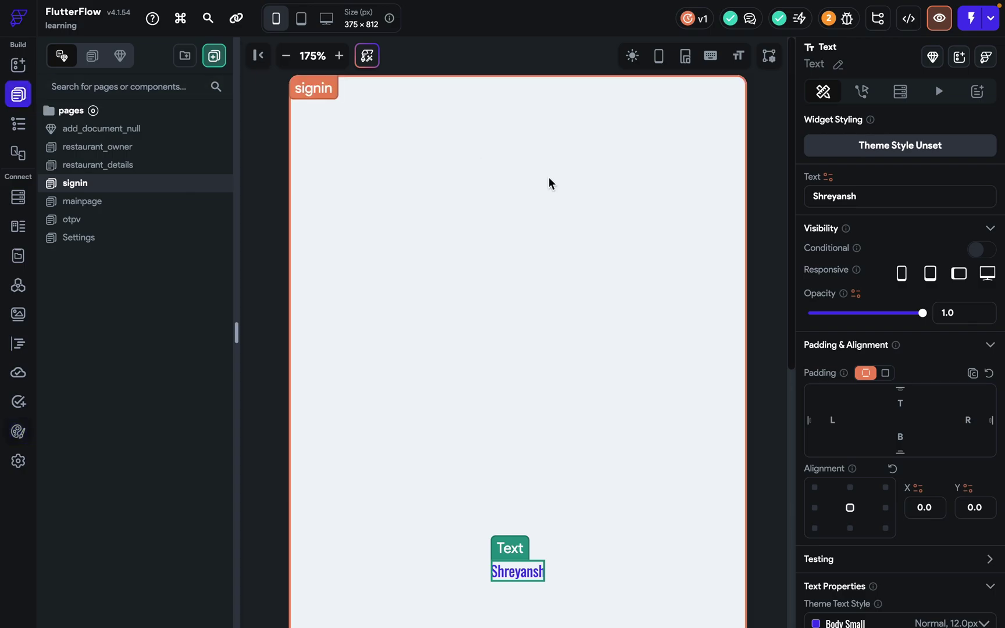
scroll(803, 420, down, 5)
scroll(741, 499, down, 4)
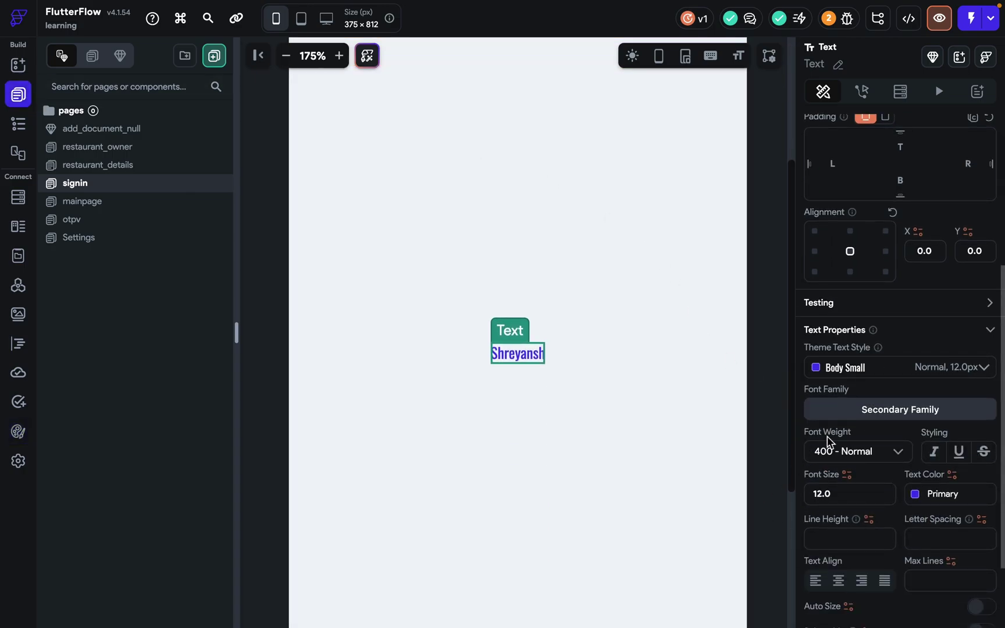
click(845, 410)
click(612, 232)
click(458, 339)
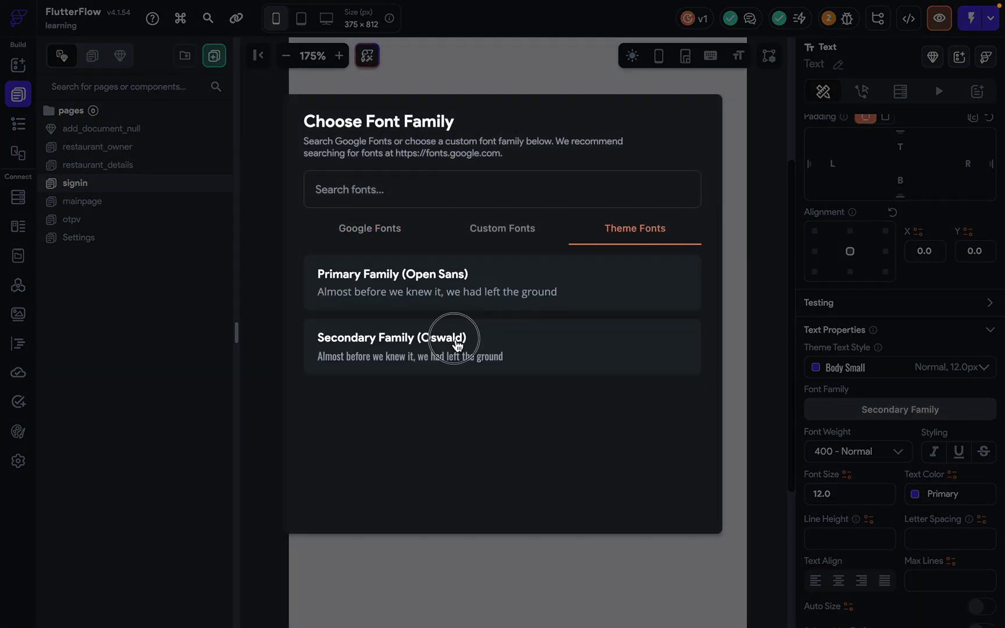
click(838, 410)
click(639, 226)
click(507, 282)
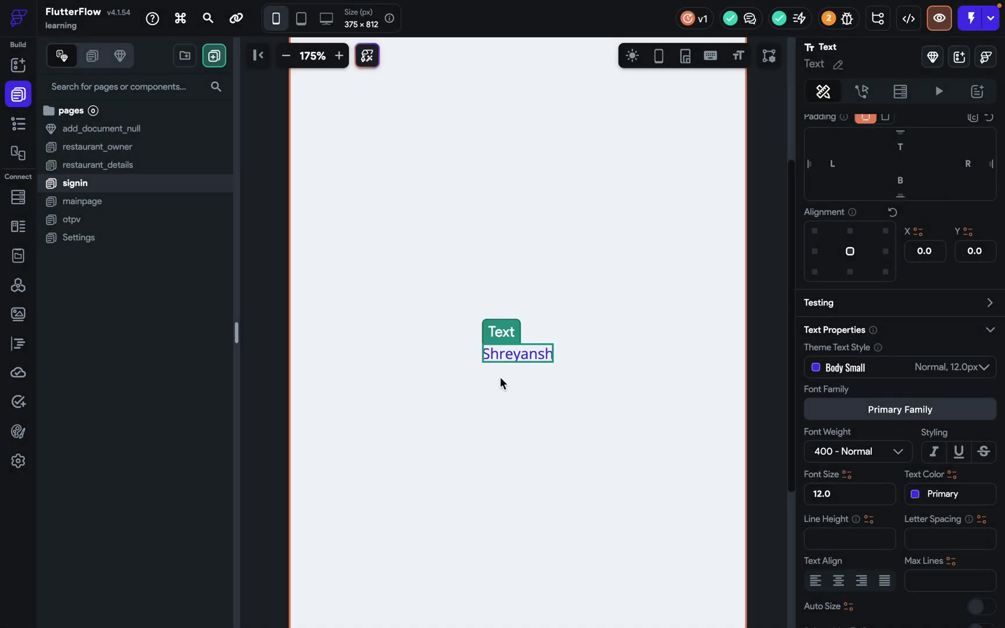
Try Poppins and the secondary font, then settle on Roboto Slab for the name text.
click(838, 414)
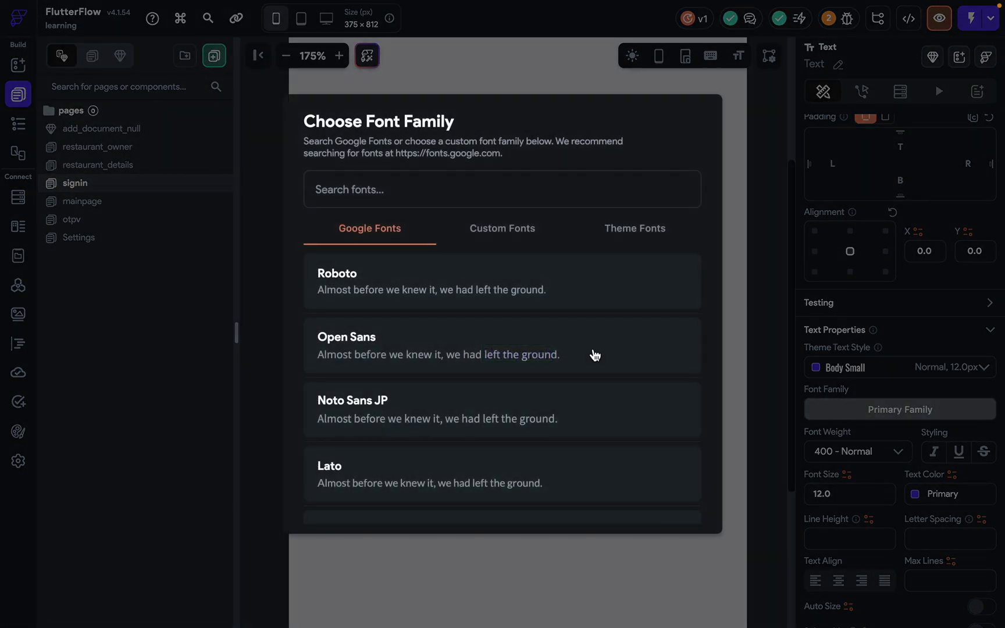
scroll(528, 430, down, 5)
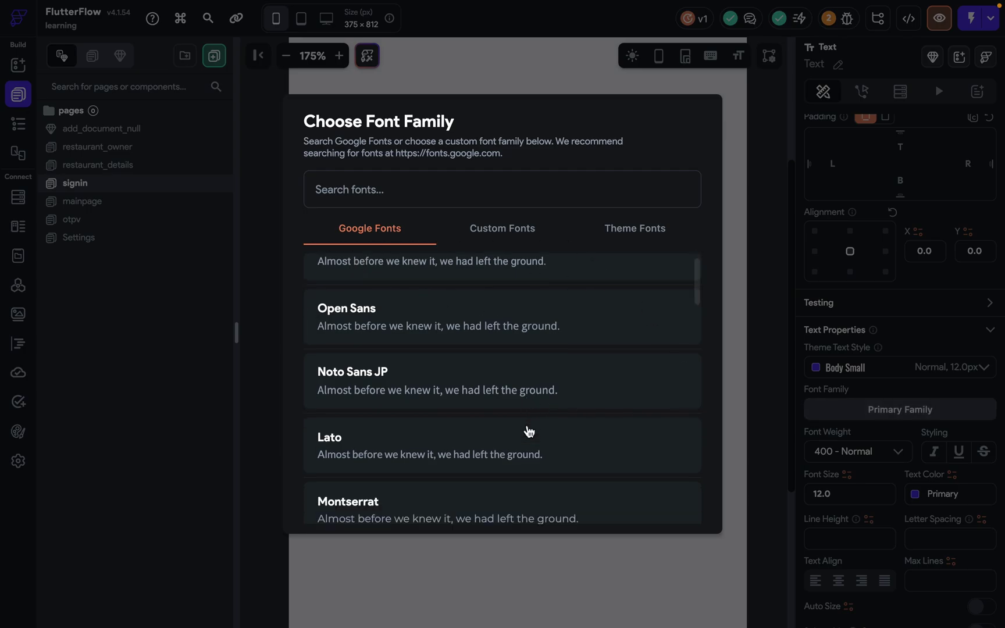
scroll(387, 466, down, 1)
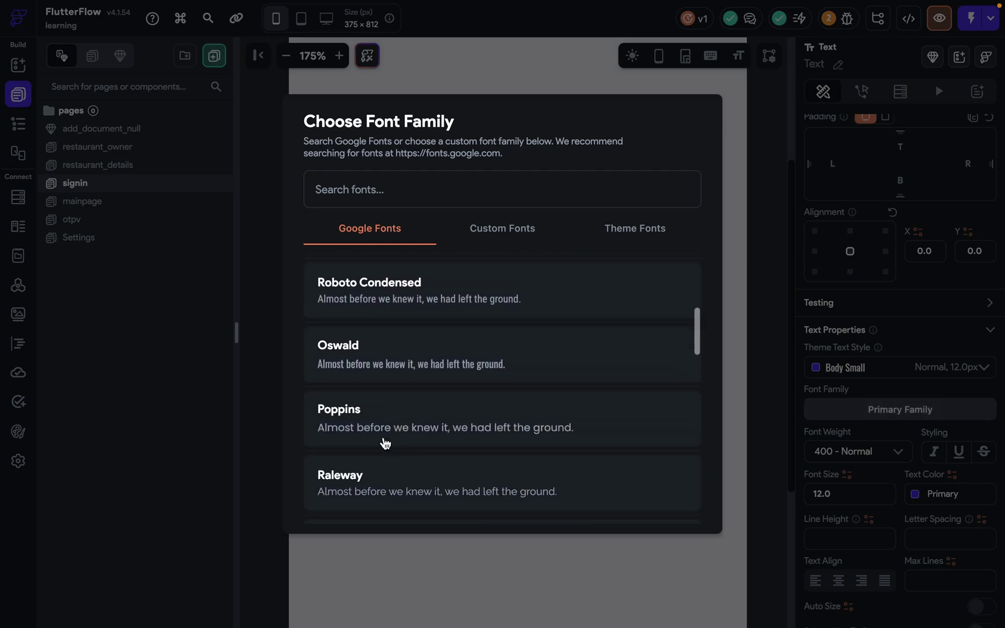
click(382, 442)
click(847, 410)
scroll(506, 349, down, 5)
click(483, 441)
click(866, 410)
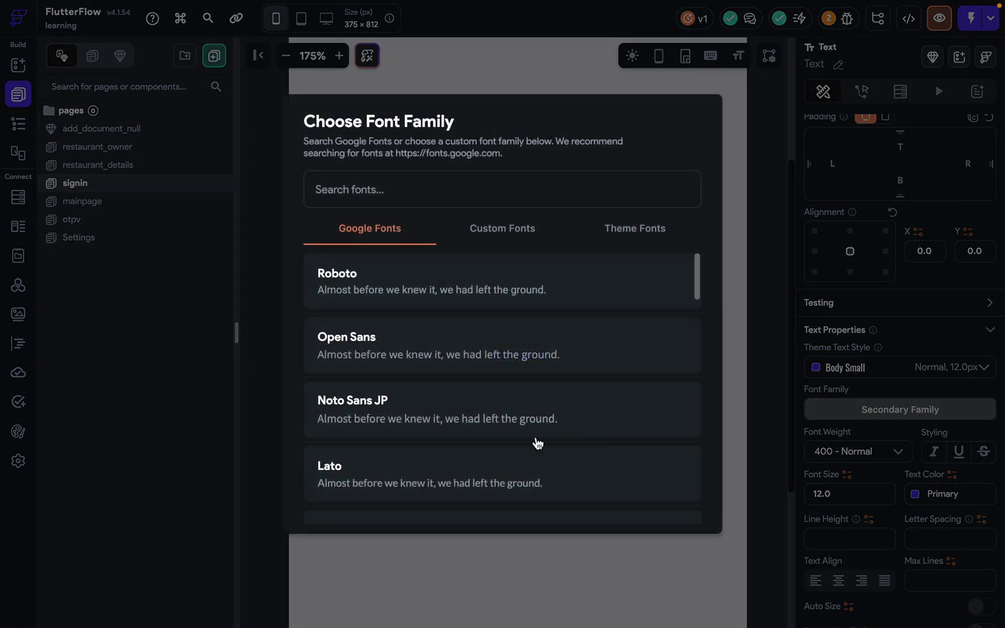
scroll(539, 442, down, 8)
click(536, 444)
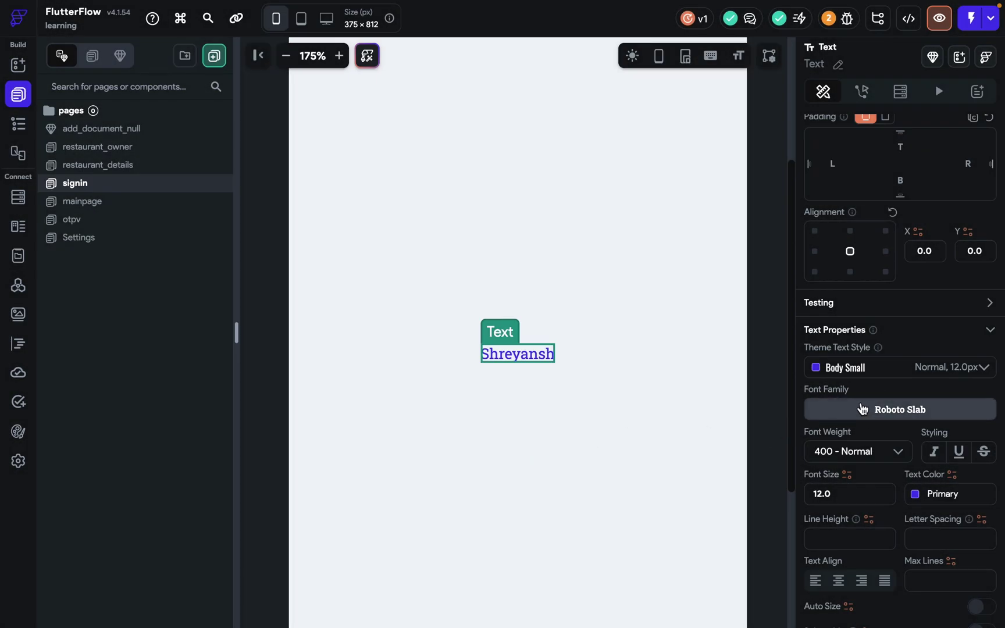
click(884, 410)
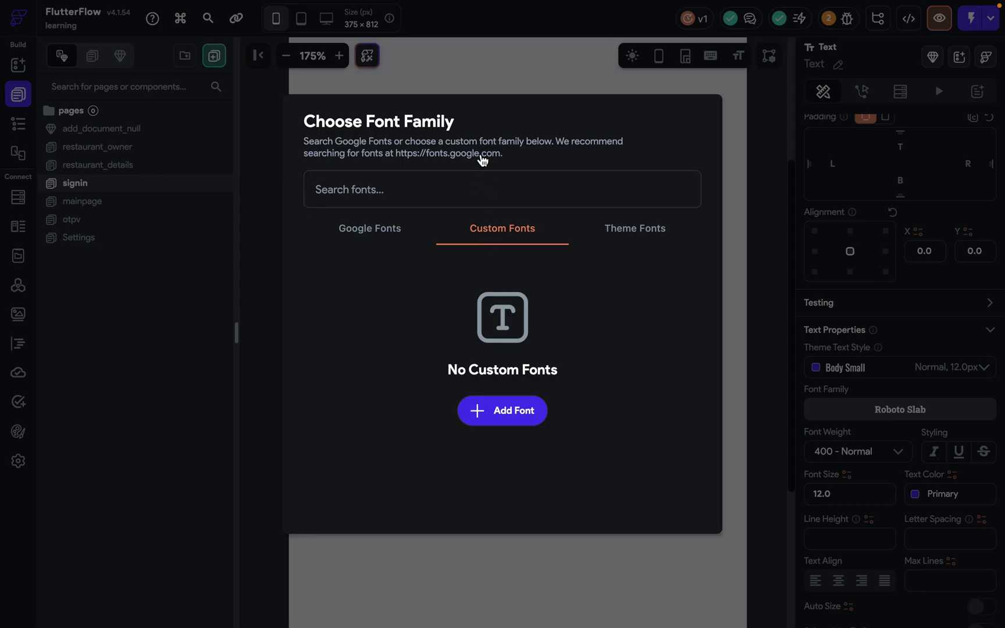
click(469, 88)
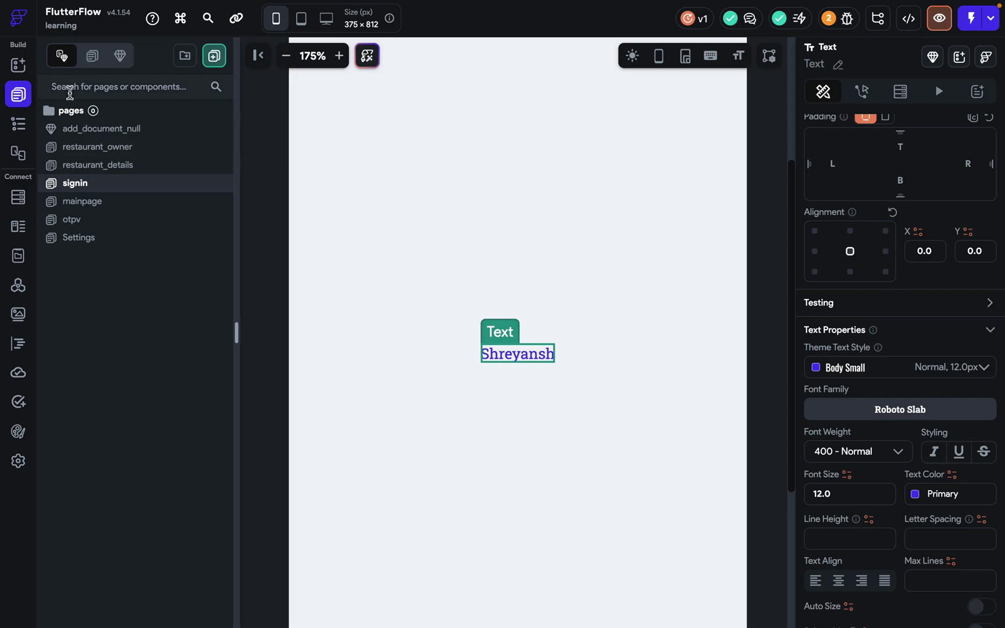
Try Extra Bold 800, Black 900, Bold 700 and Normal 400 weights on the name text.
scroll(887, 469, down, 2)
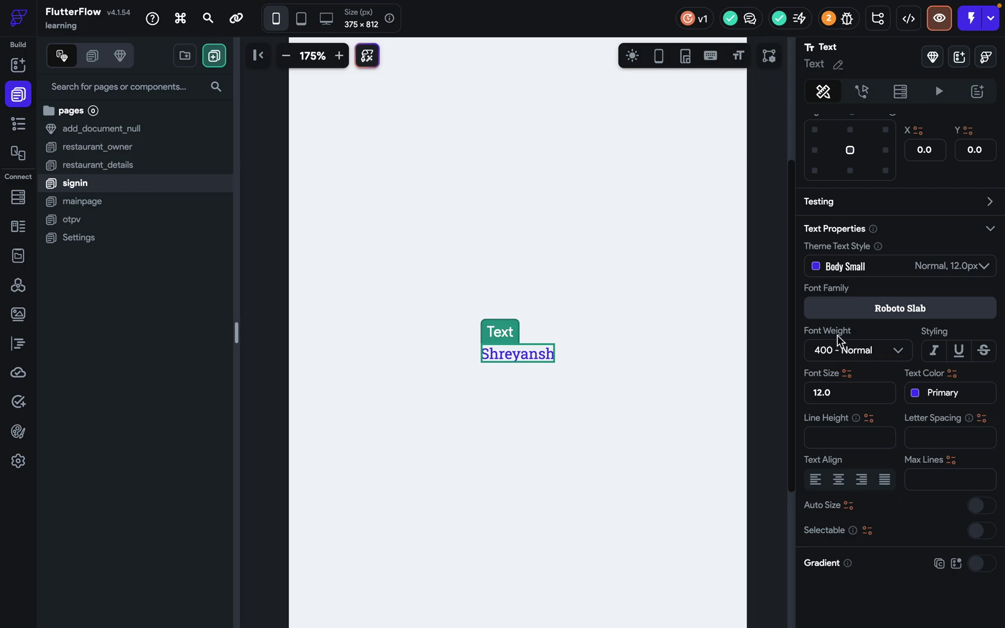
click(848, 349)
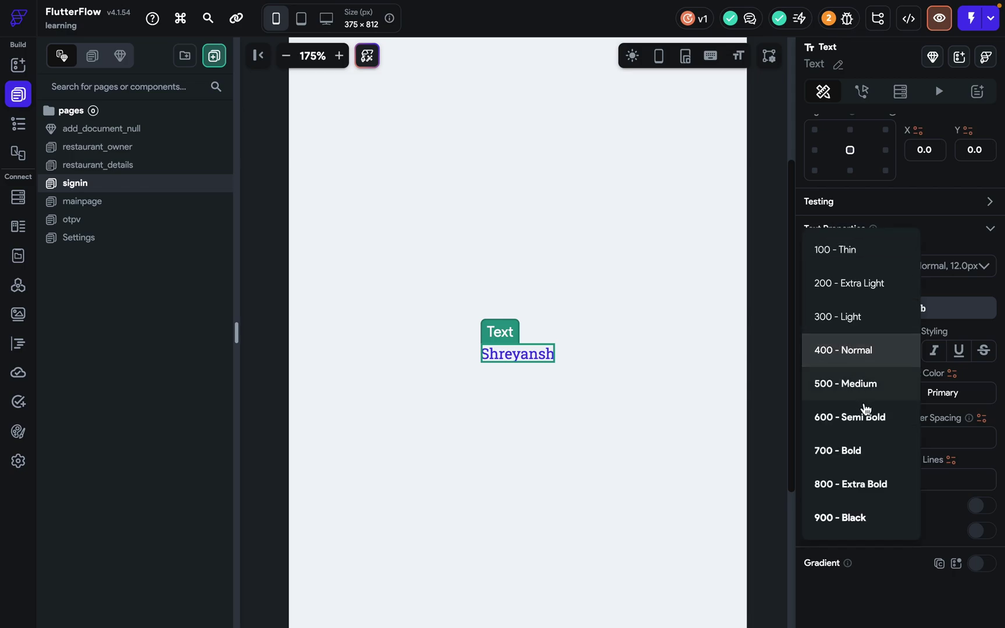
click(847, 480)
click(853, 351)
click(843, 385)
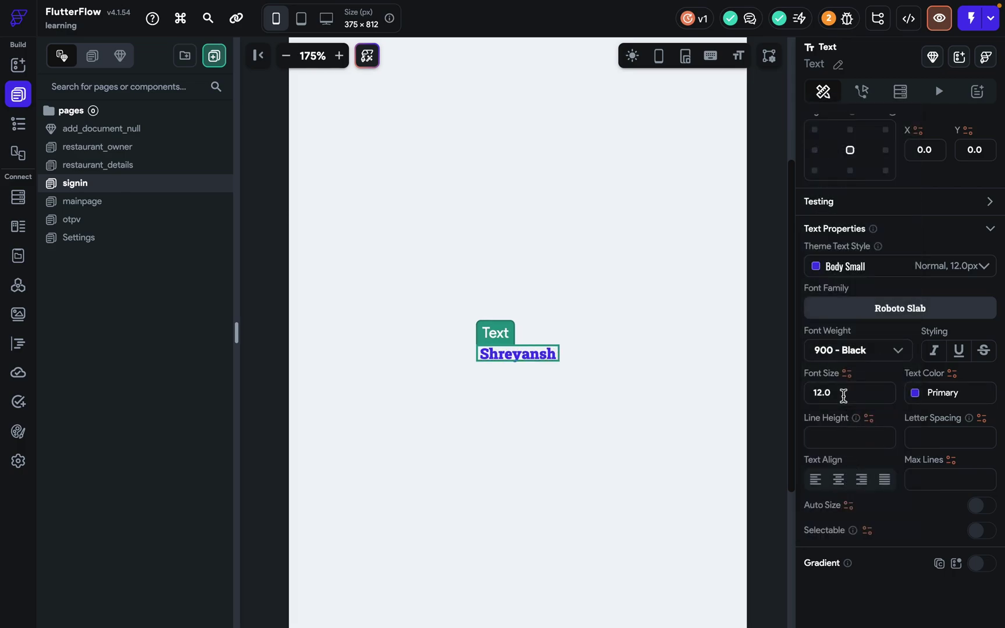
click(840, 352)
click(838, 288)
click(838, 348)
click(829, 265)
Try Light 300, then set the name text's weight to 600 Semi Bold.
click(846, 374)
click(843, 351)
click(847, 349)
click(843, 317)
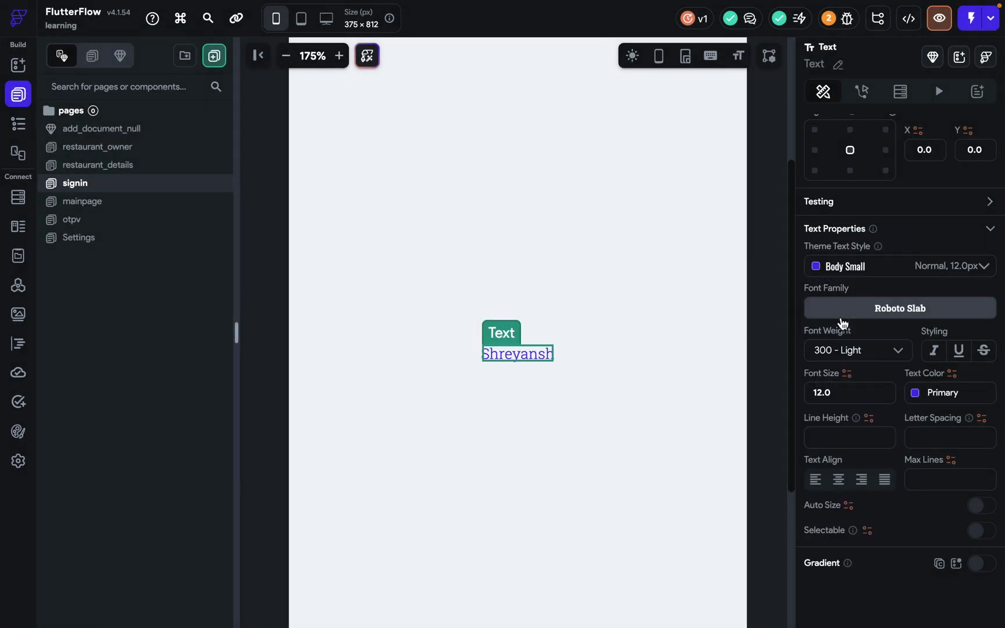
click(848, 352)
click(857, 453)
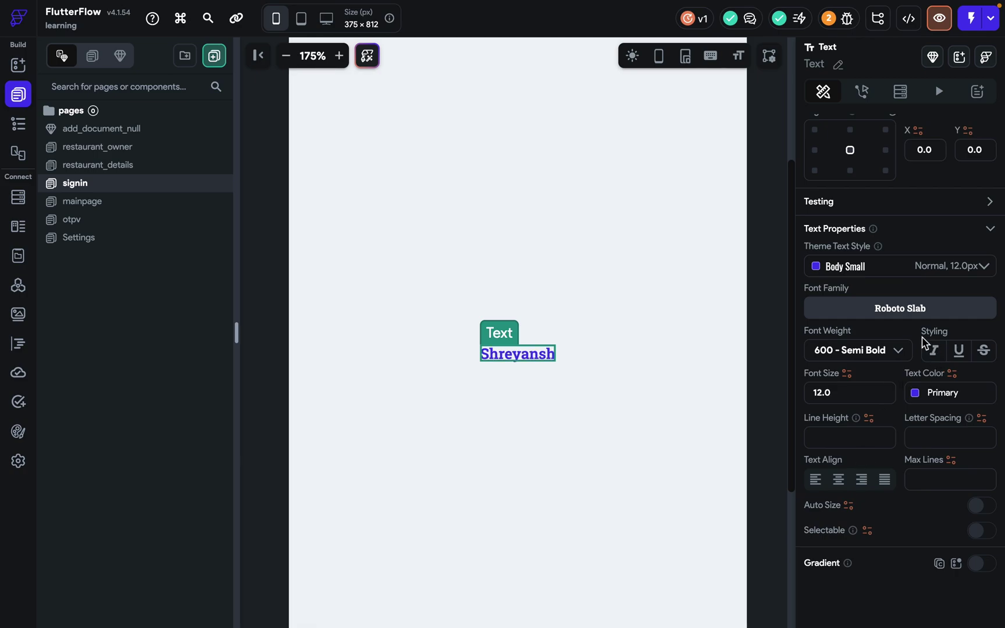
Toggle italic, underline and strikethrough, then switch italic and underline back off.
click(934, 350)
click(959, 351)
click(983, 354)
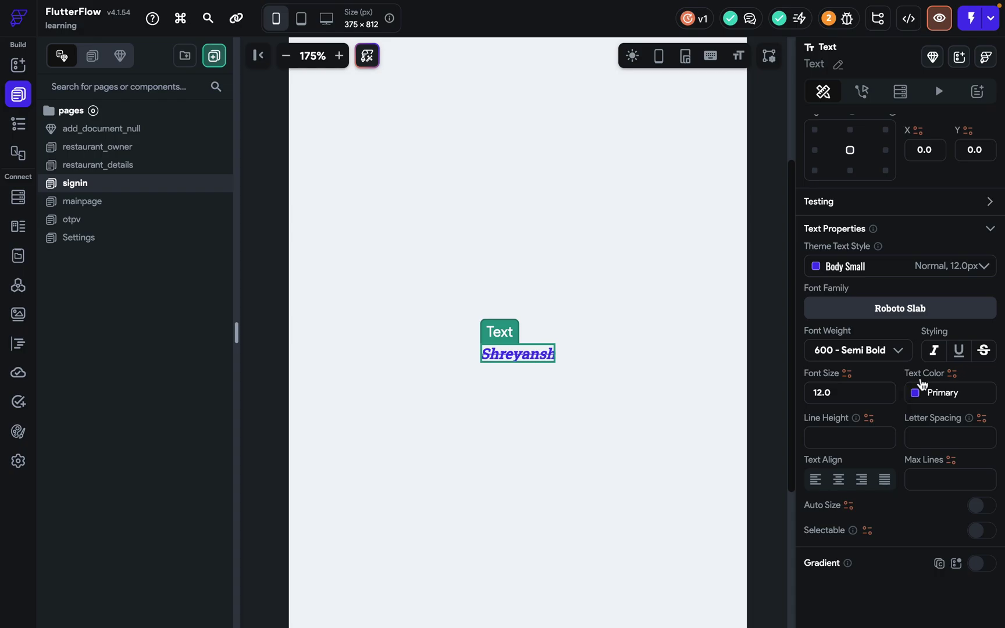
click(960, 351)
click(585, 364)
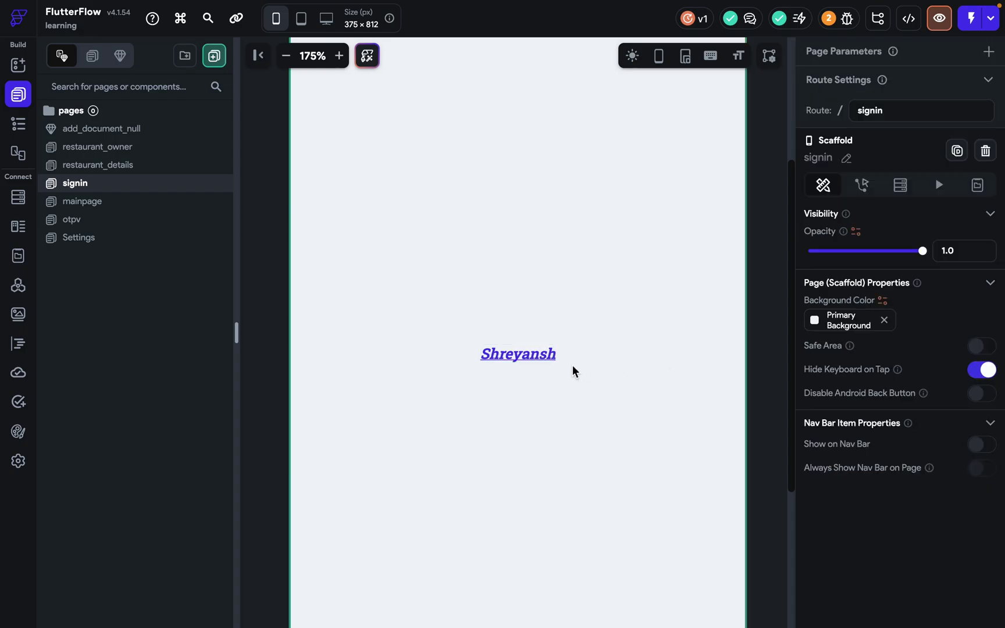
click(546, 356)
scroll(952, 560, down, 5)
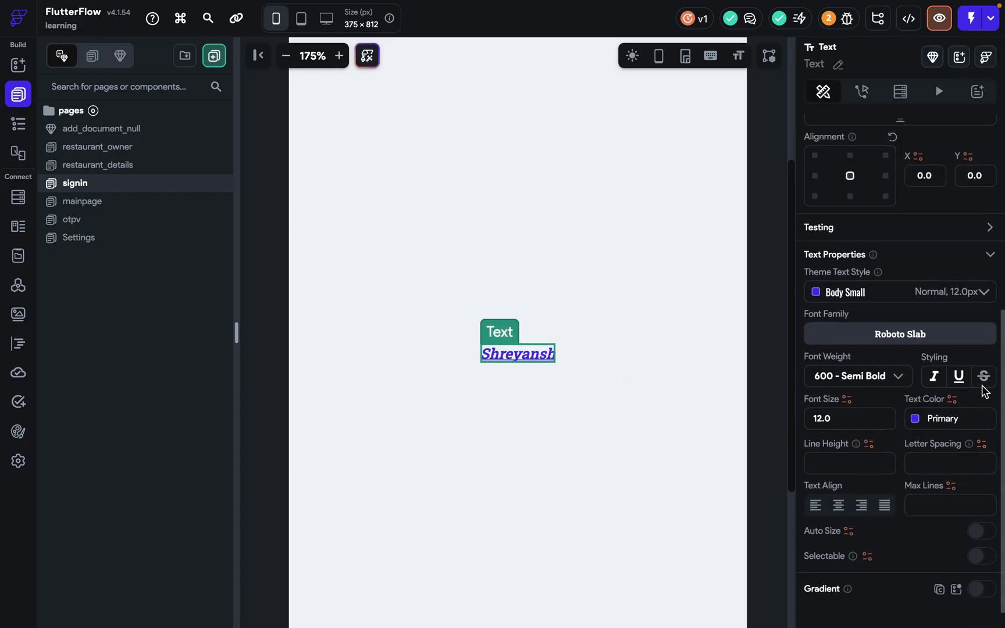
click(936, 377)
click(958, 375)
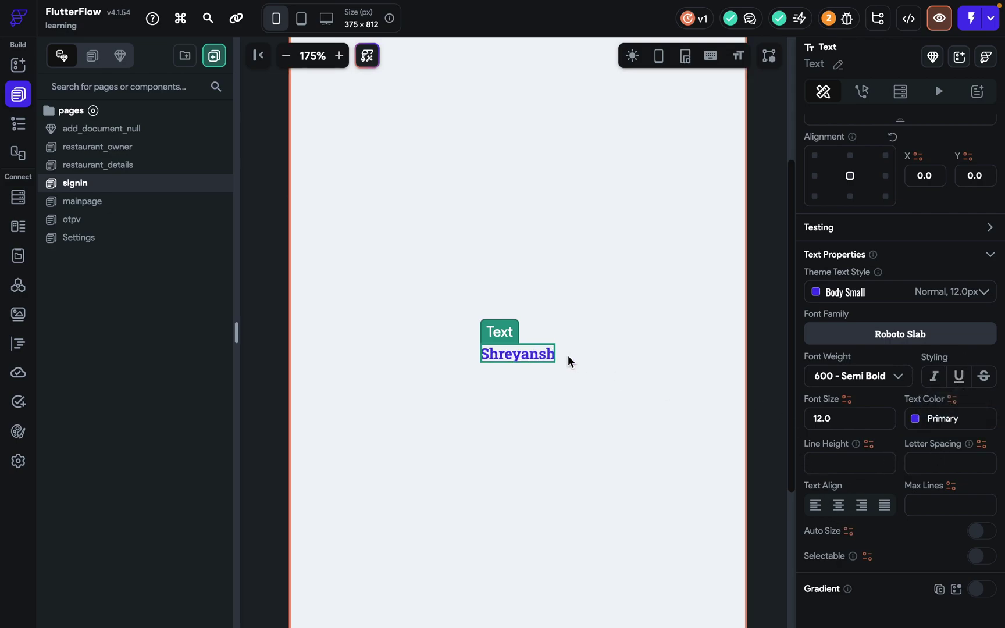
click(841, 413)
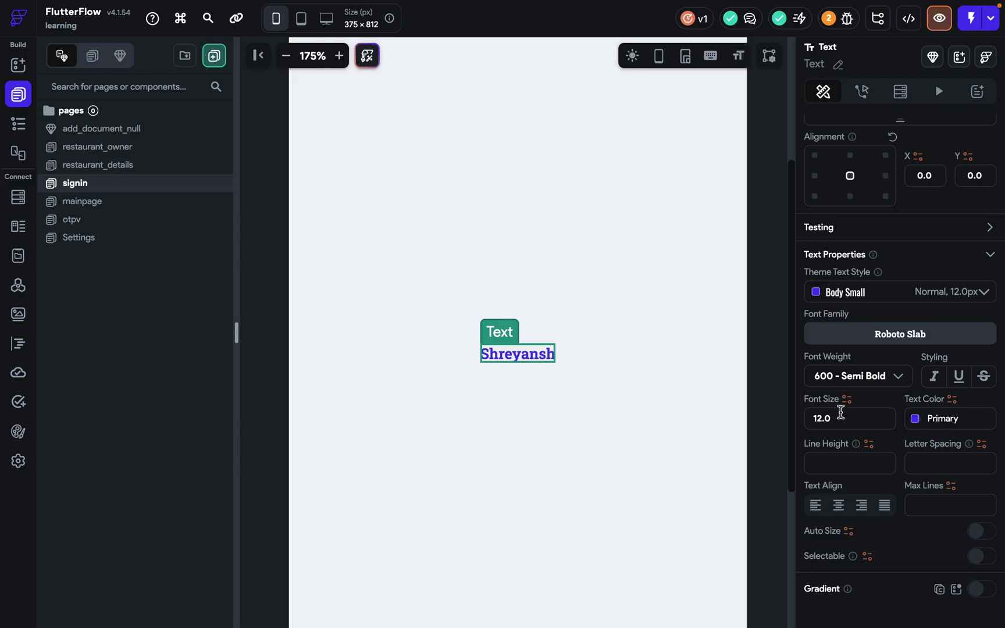
Raise the name text to font size 29 and colour it Tertiary orange (#EE8B60).
key(Up)
key(Up)
key(Up)
key(Up)
key(Up)
key(Up)
key(Up)
key(Up)
key(Up)
key(Up)
key(Up)
key(Up)
key(Up)
key(Up)
key(Up)
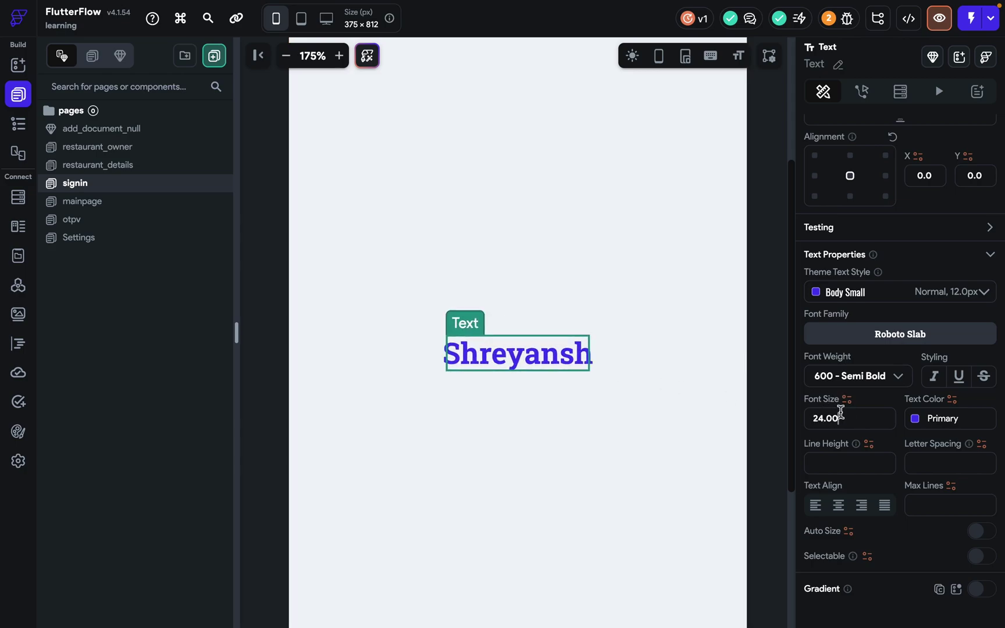
key(Up)
key(Up)
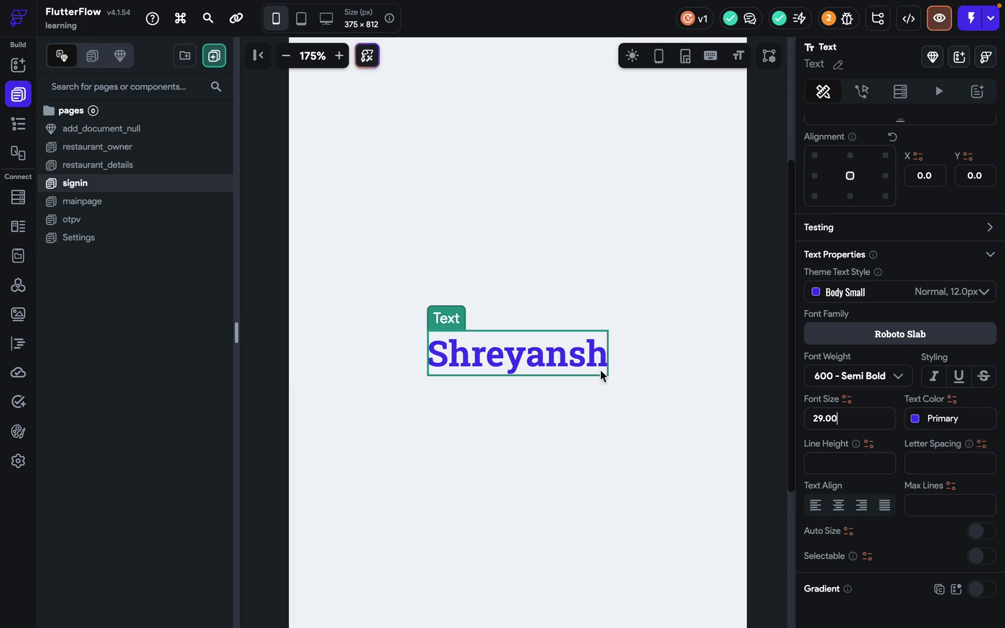
scroll(305, 112, down, 5)
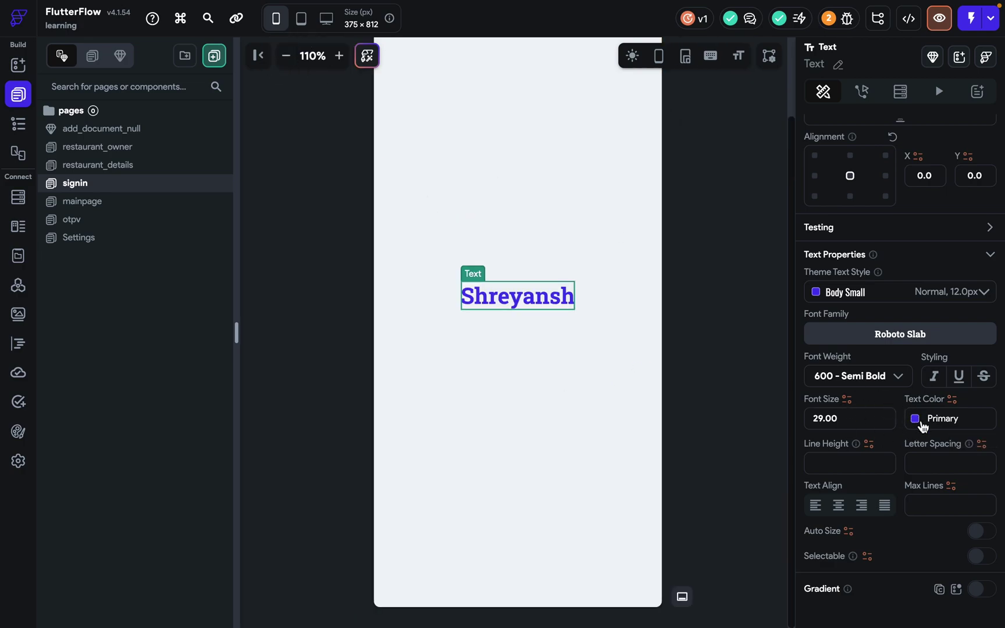
click(920, 421)
click(740, 478)
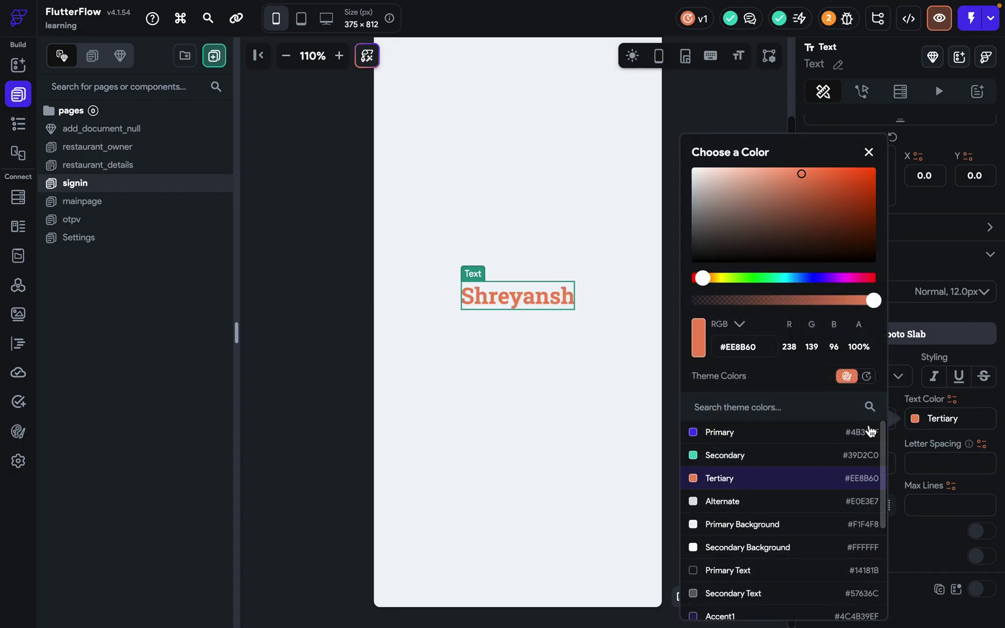
click(913, 481)
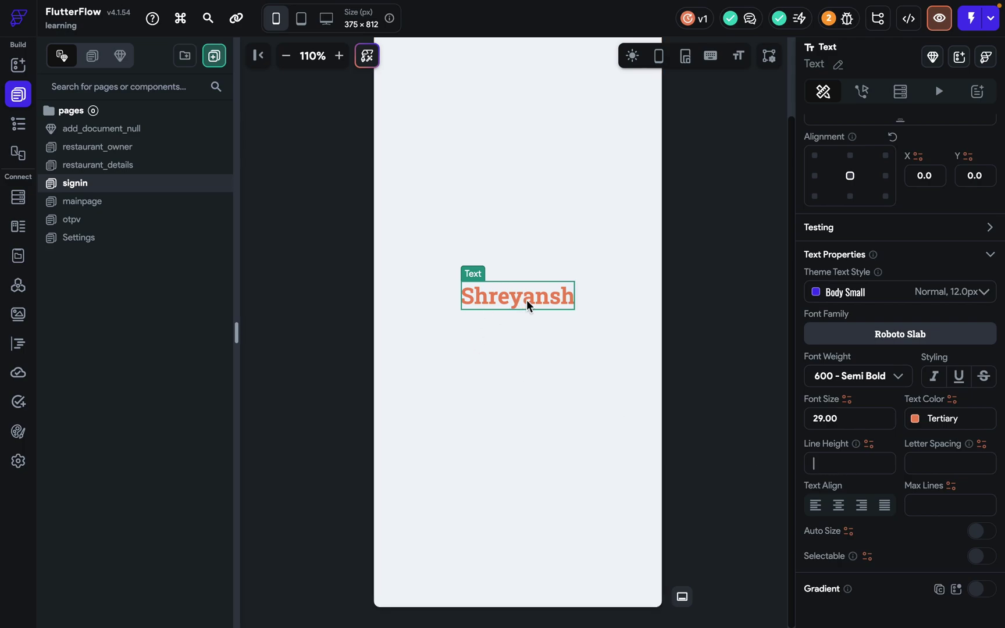
Set line height to 2, try then clear letter spacing 100, and test centre and right alignment.
text(2)
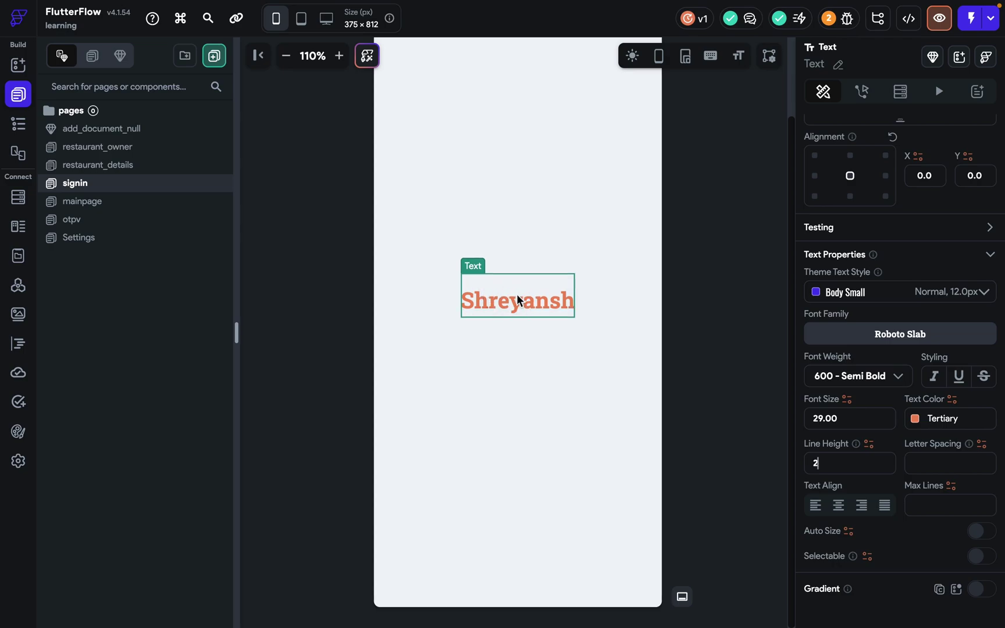
click(910, 464)
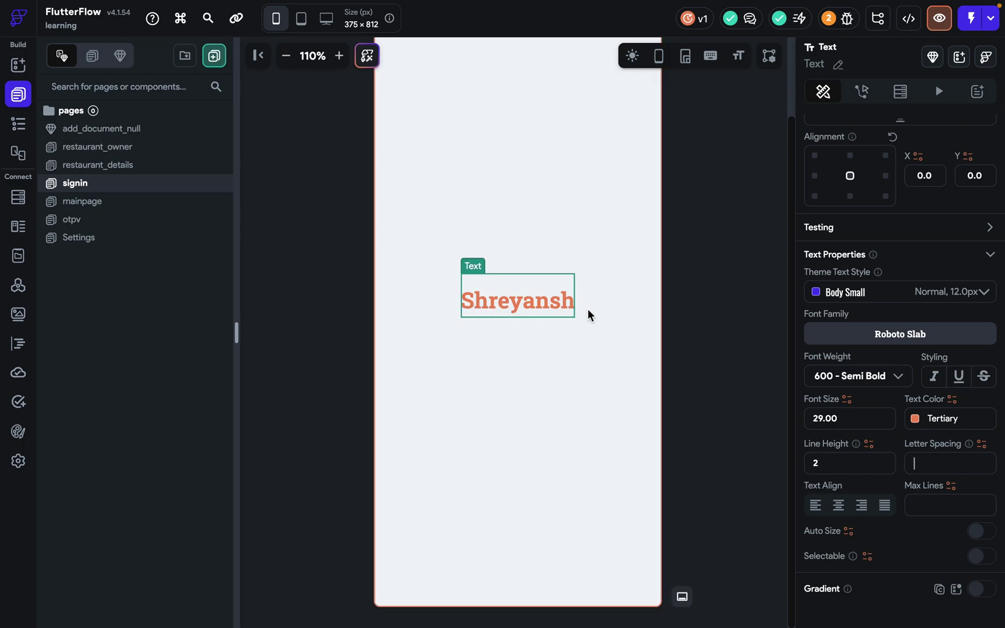
text(10)
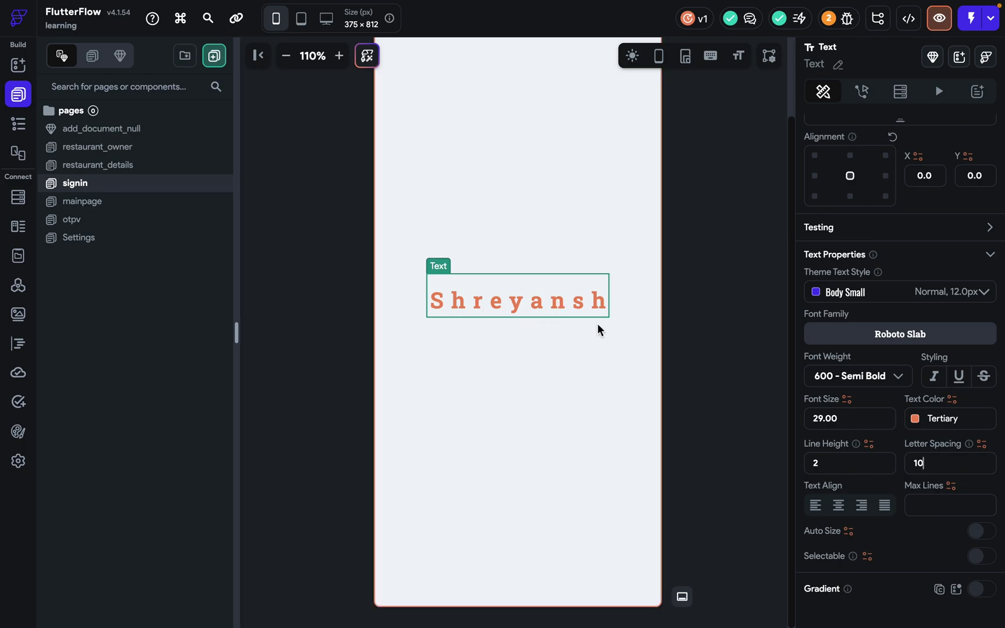
text(0)
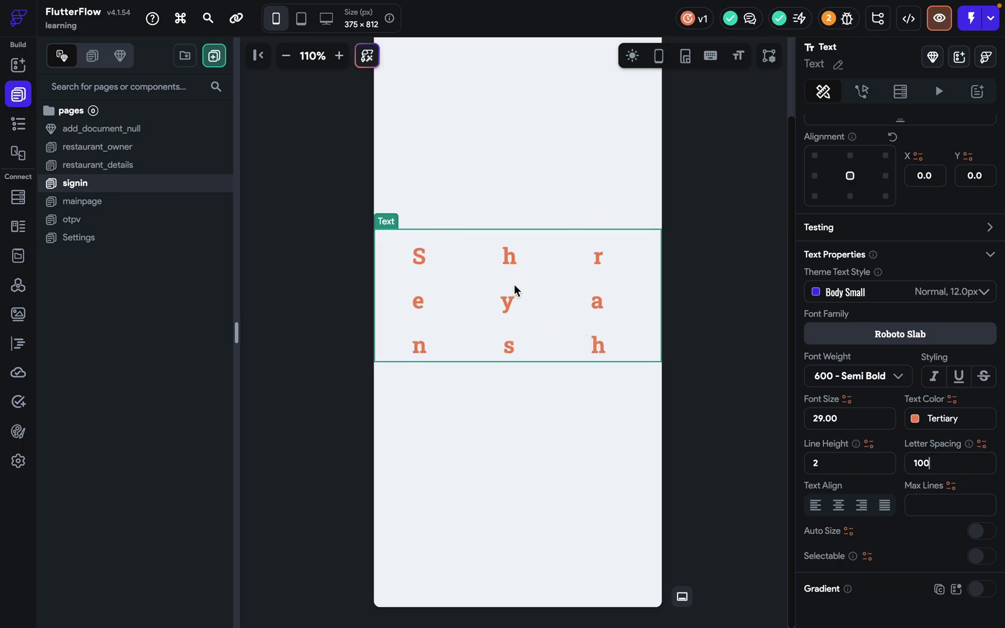
key(BackSpace)
key(BackSpace)
key(BackSpace)
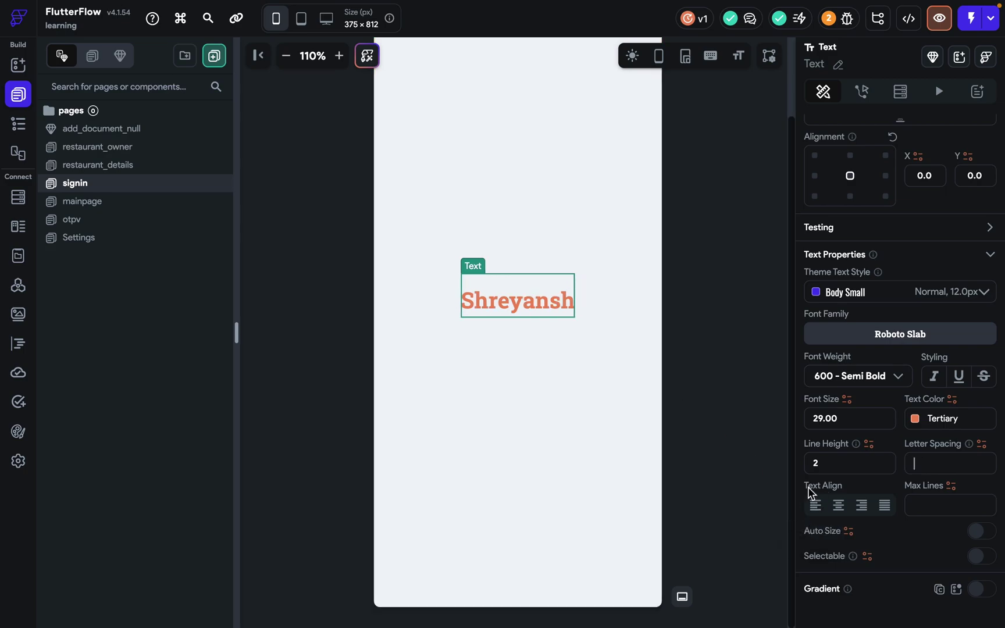
click(839, 506)
click(862, 507)
Add a second line reading 'r' to the name text and make it justified.
scroll(902, 400, up, 5)
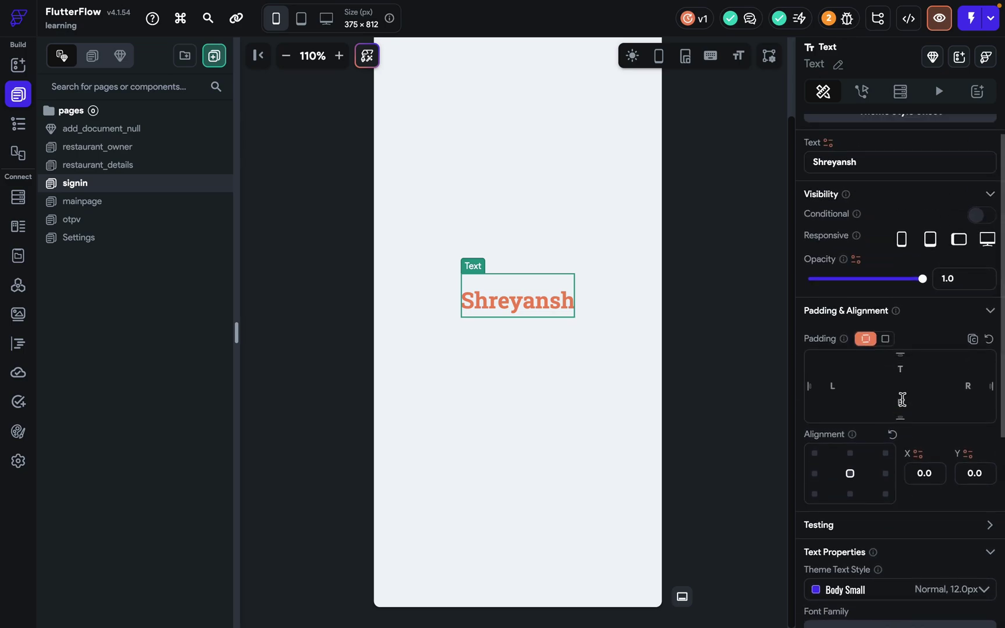
click(884, 164)
text(\)
key(Return)
key(BackSpace)
key(BackSpace)
key(Return)
text(r)
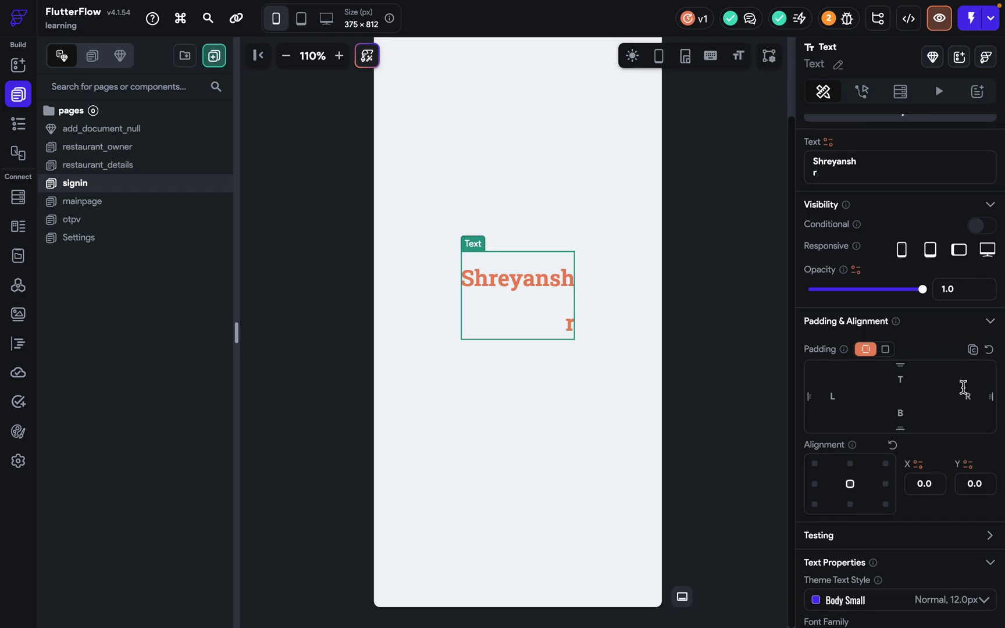
scroll(963, 386, down, 6)
click(811, 485)
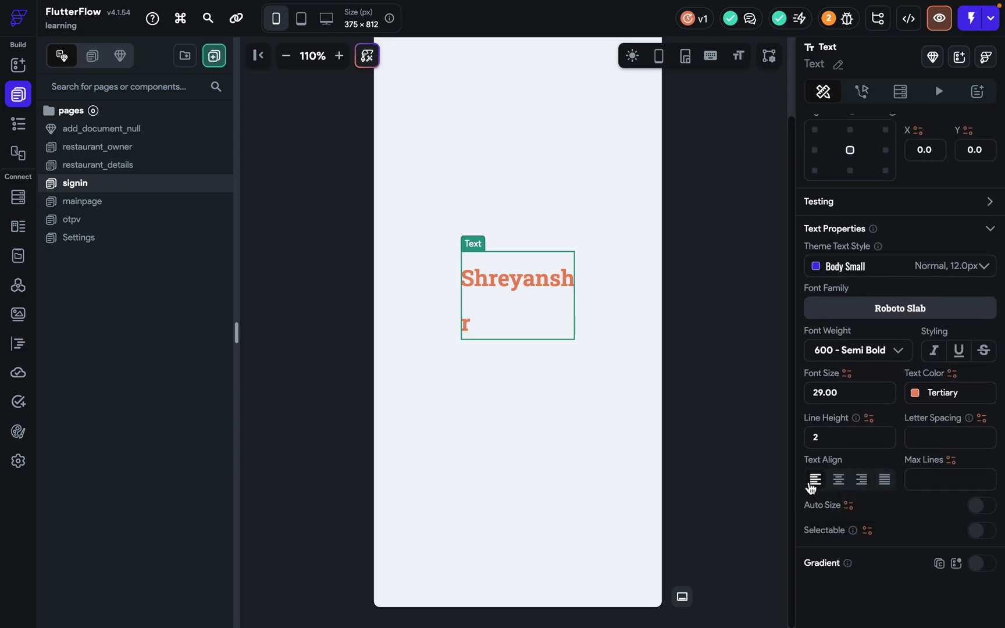
click(838, 481)
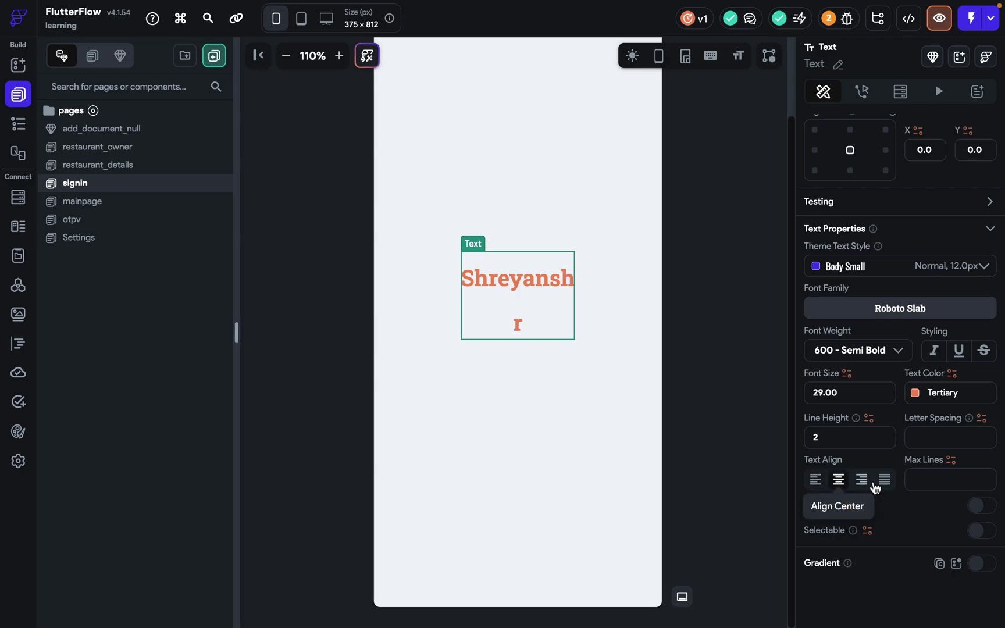
click(864, 480)
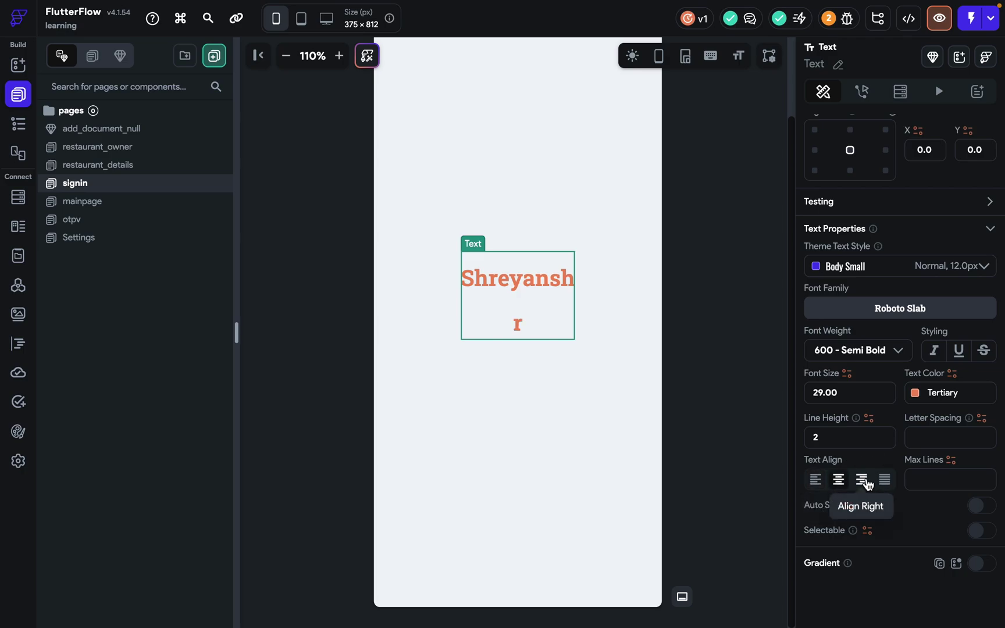
click(883, 482)
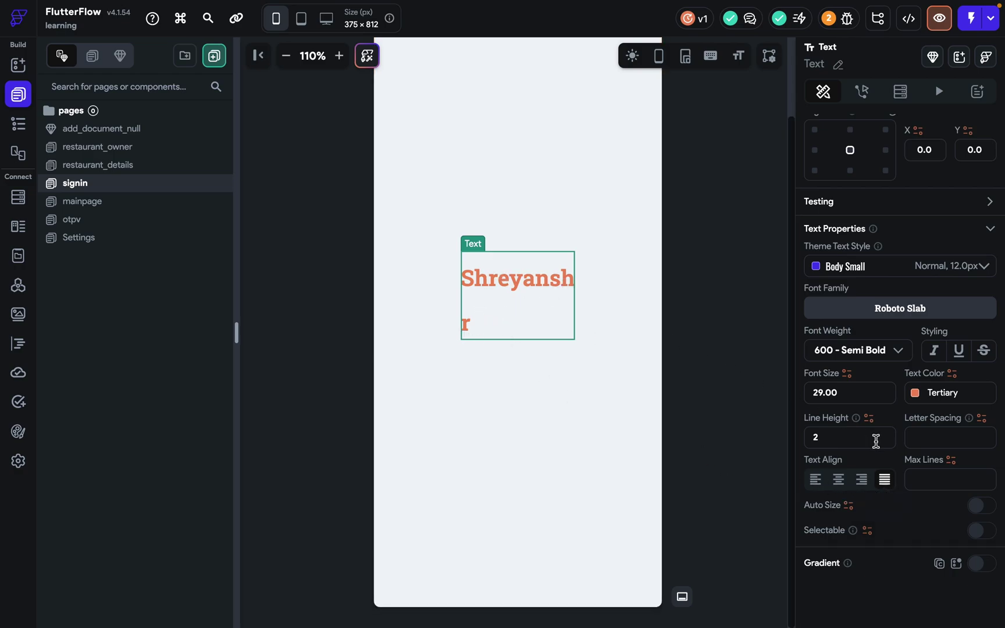
click(917, 484)
Limit the name text to 1 max line with Auto Size on and minimum font size 24.
text(1)
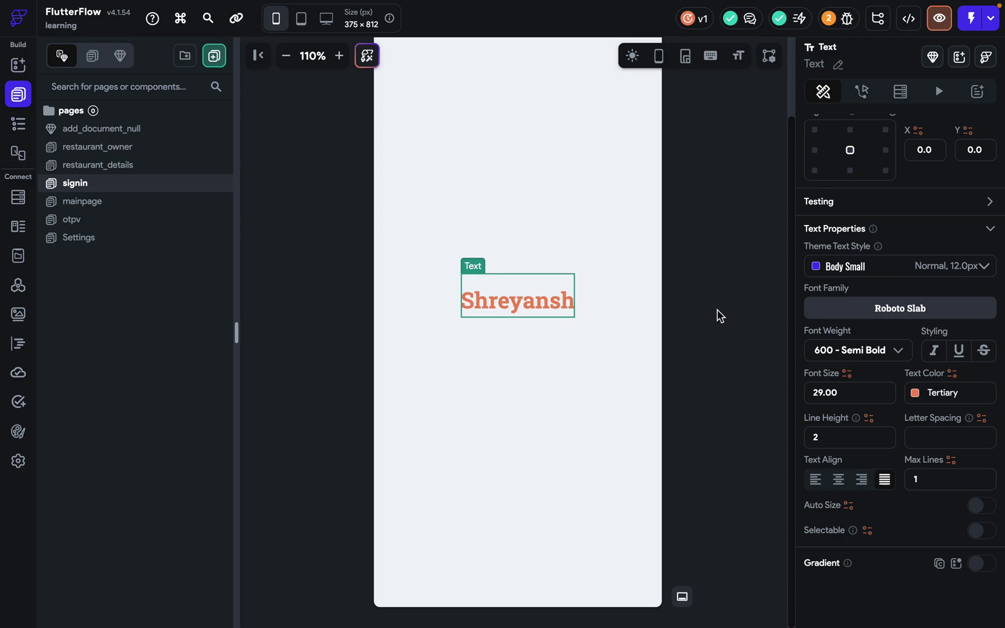
key(BackSpace)
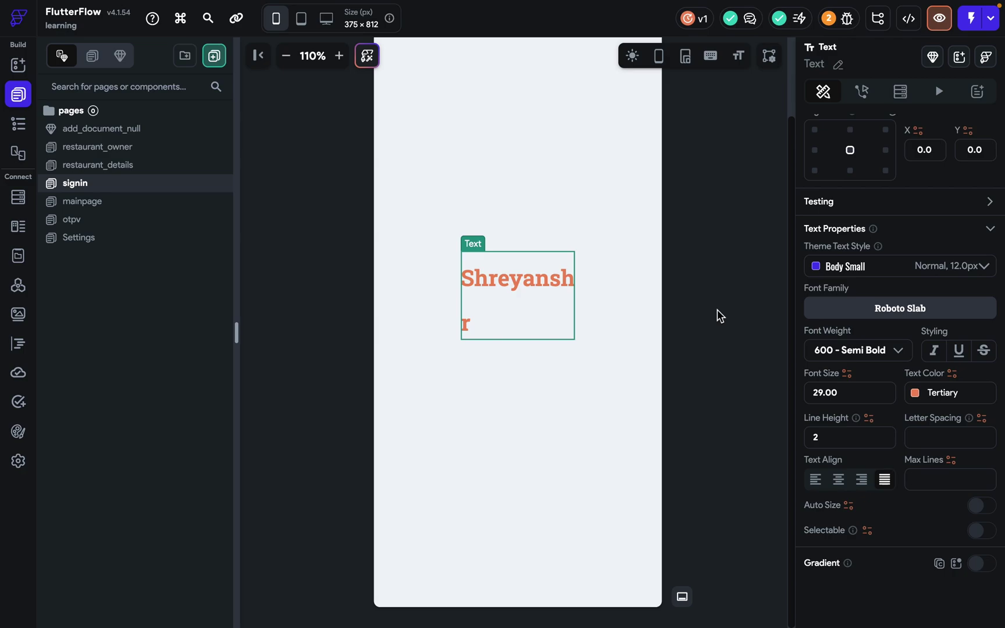
text(1)
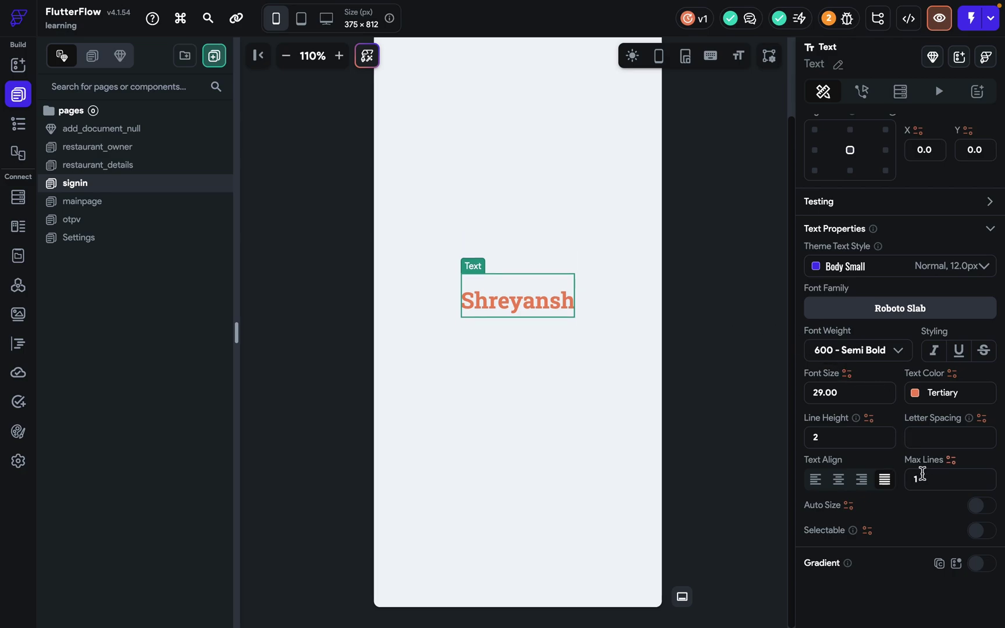
click(982, 506)
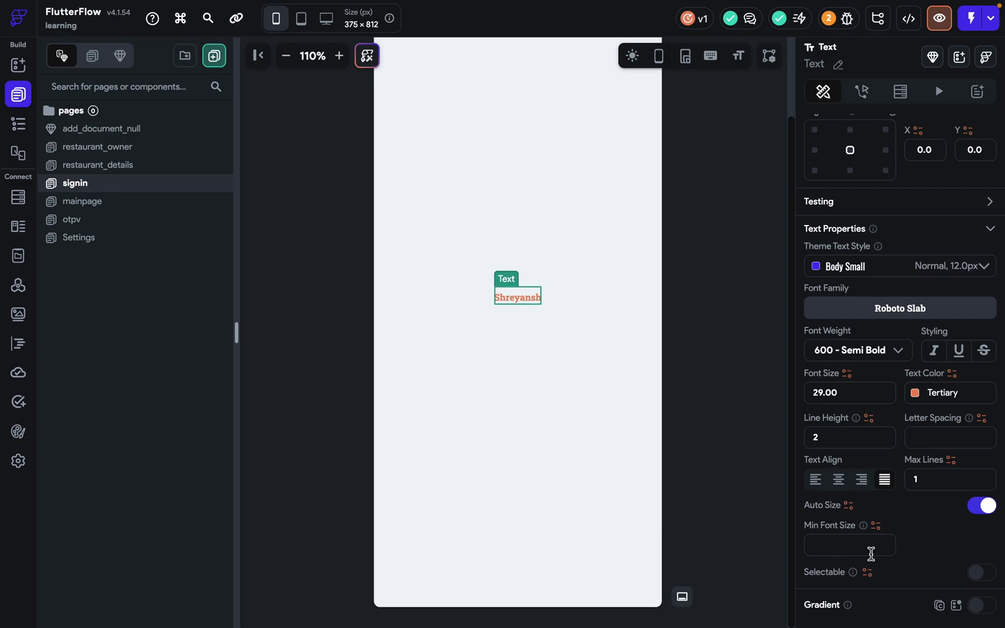
text(24)
click(917, 477)
key(BackSpace)
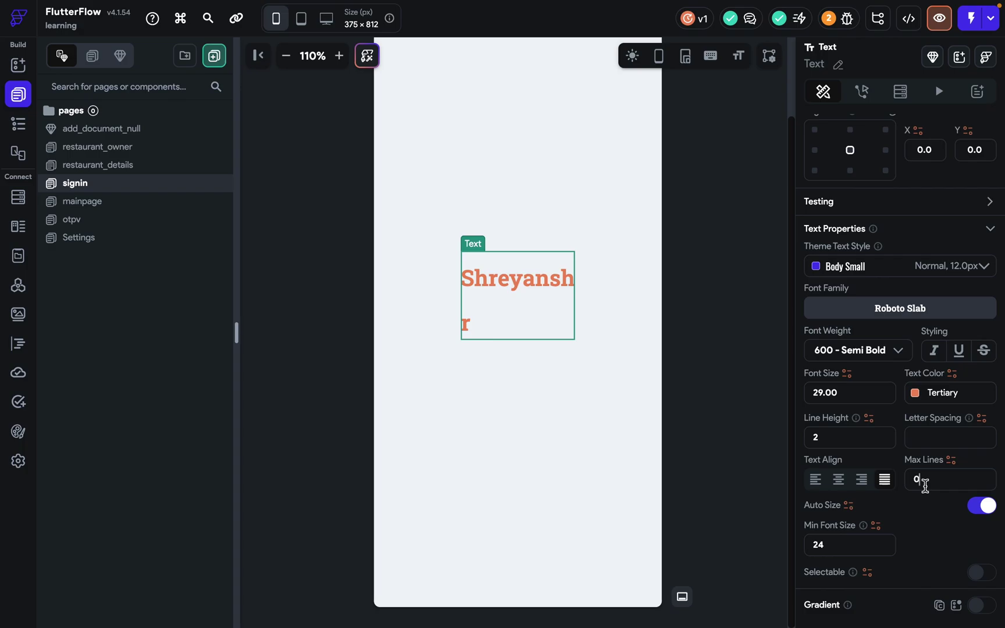
text(1)
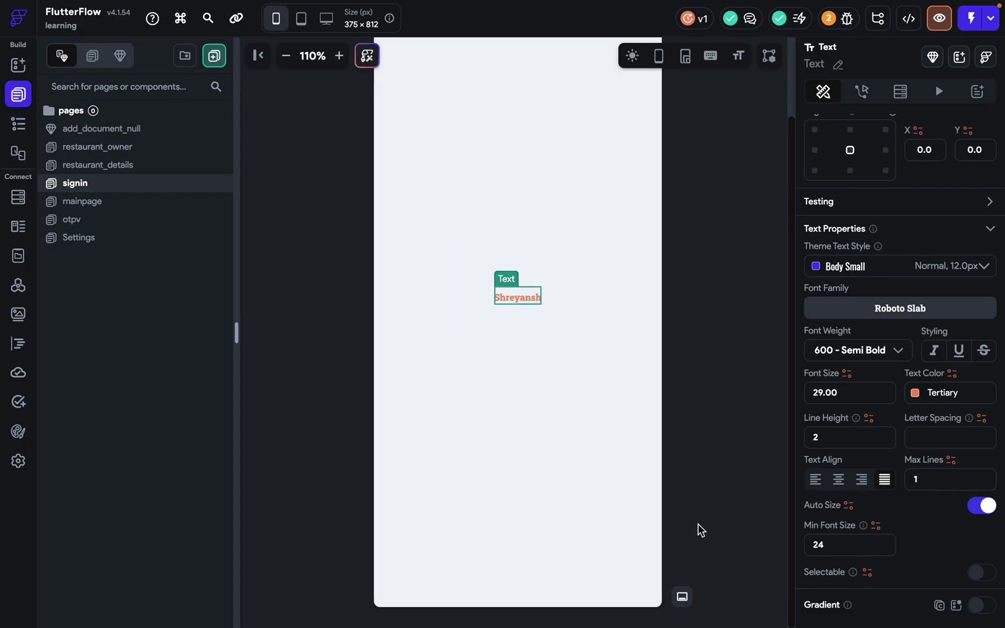
Reselect the name text and retype its font size, fine-tuning it to 32.
click(711, 405)
click(522, 299)
scroll(860, 477, down, 8)
click(835, 350)
key(ctrl+a)
text(26.00)
key(Down)
key(Down)
key(Down)
key(Down)
key(Down)
key(Up)
key(Up)
key(Up)
key(Up)
key(Up)
key(Up)
key(Up)
key(Up)
key(Up)
key(Up)
key(Up)
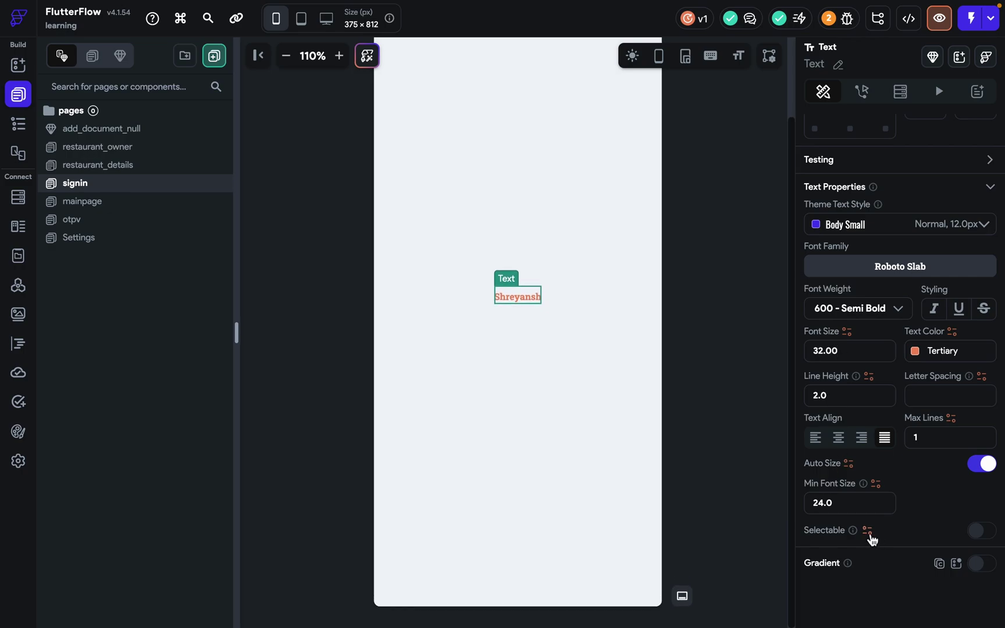
Make the name text selectable and give it a gradient running top to bottom.
click(978, 539)
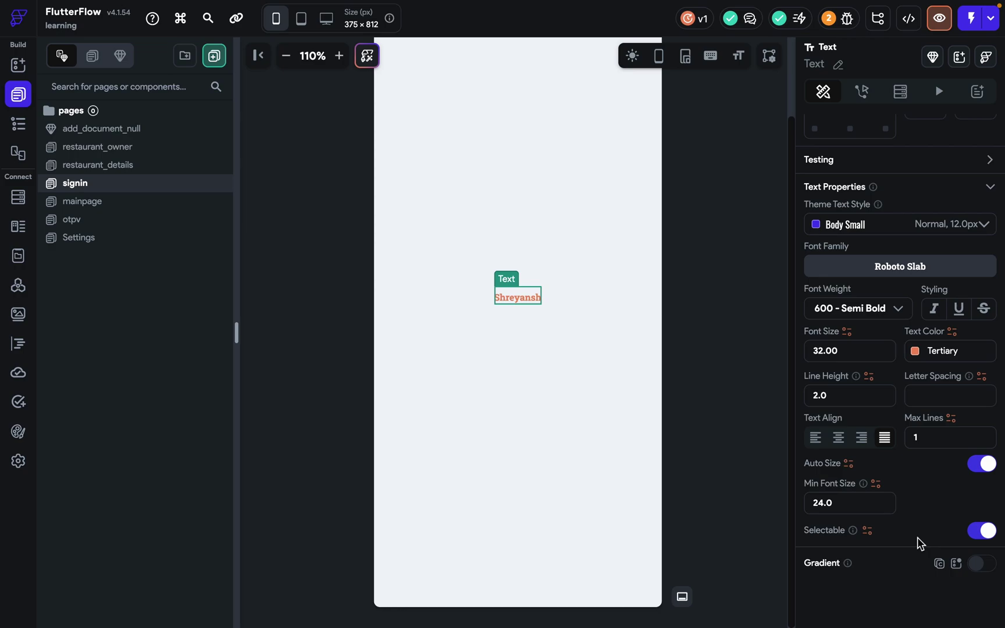
click(996, 567)
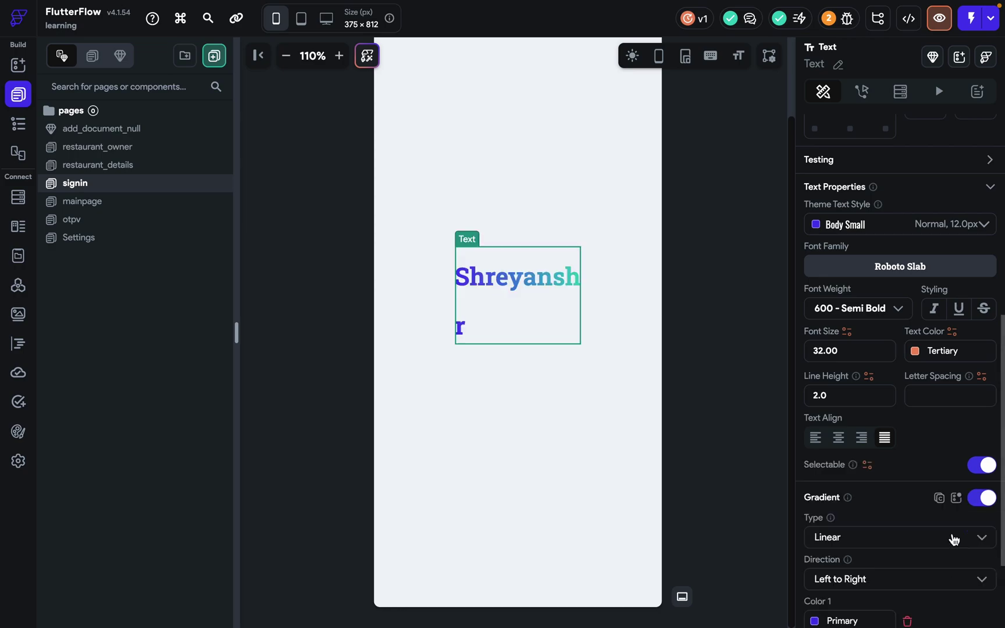
scroll(873, 529, down, 3)
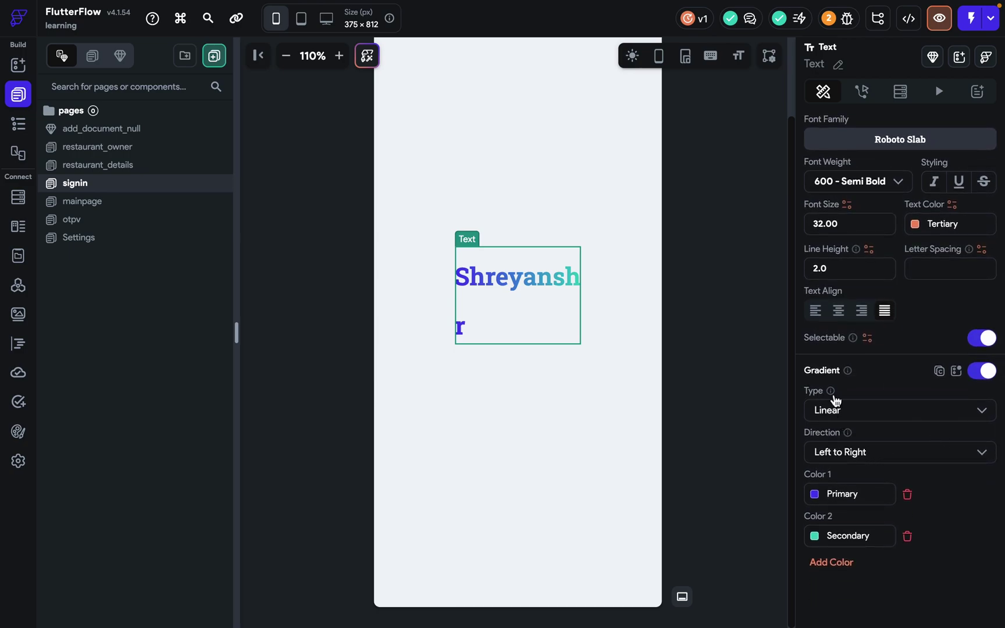
click(840, 459)
click(847, 486)
click(878, 457)
click(872, 494)
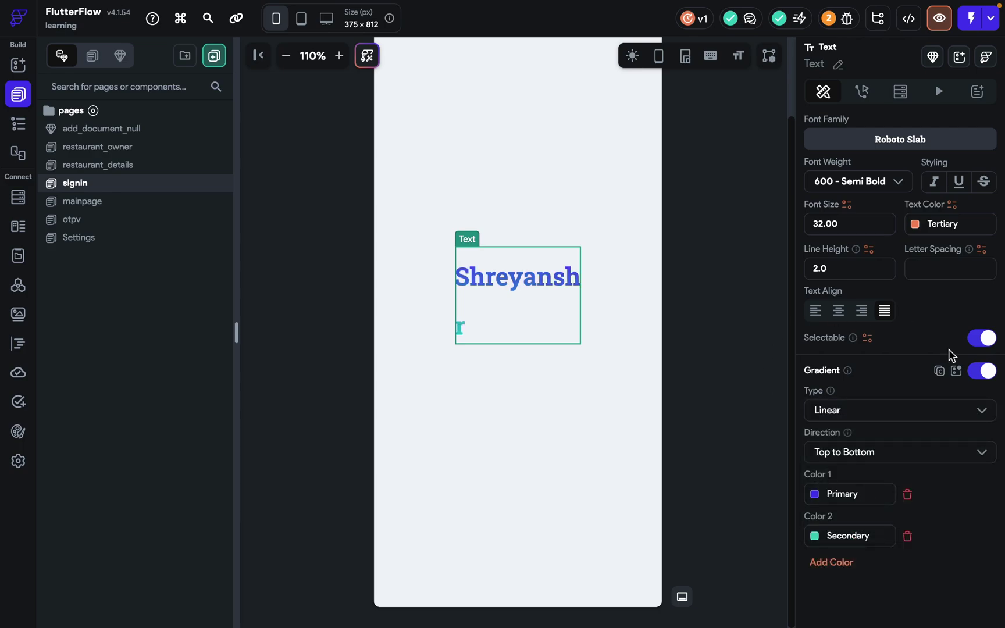
Switch the gradient to radial with radius 4, then delete the name text widget.
click(875, 411)
click(862, 442)
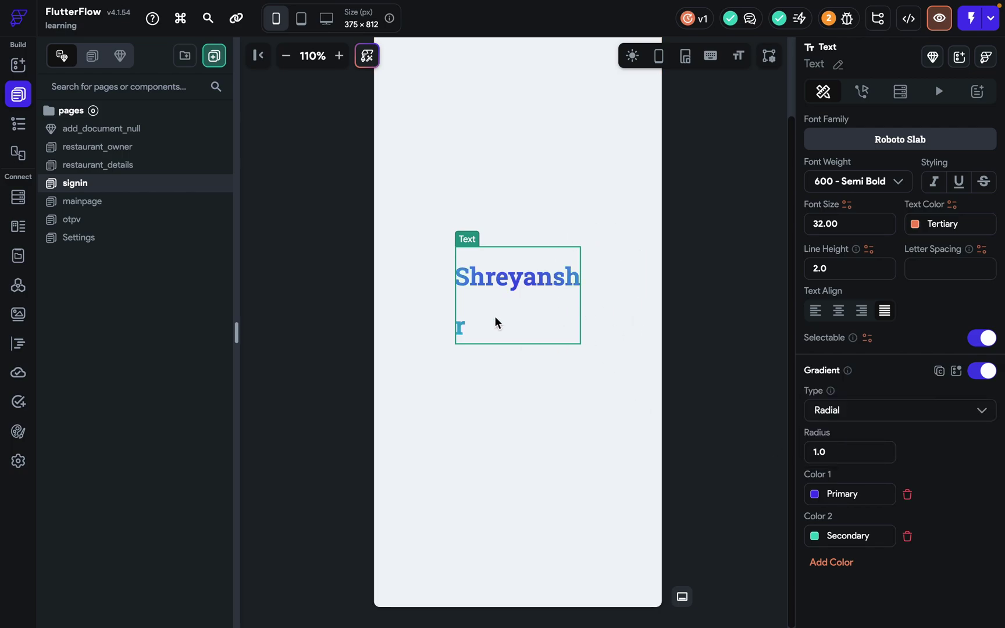
click(857, 452)
key(Down)
key(Up)
key(Up)
key(Up)
key(Up)
key(Up)
key(Up)
key(Up)
key(Up)
key(Up)
key(Up)
key(Up)
key(Up)
key(Up)
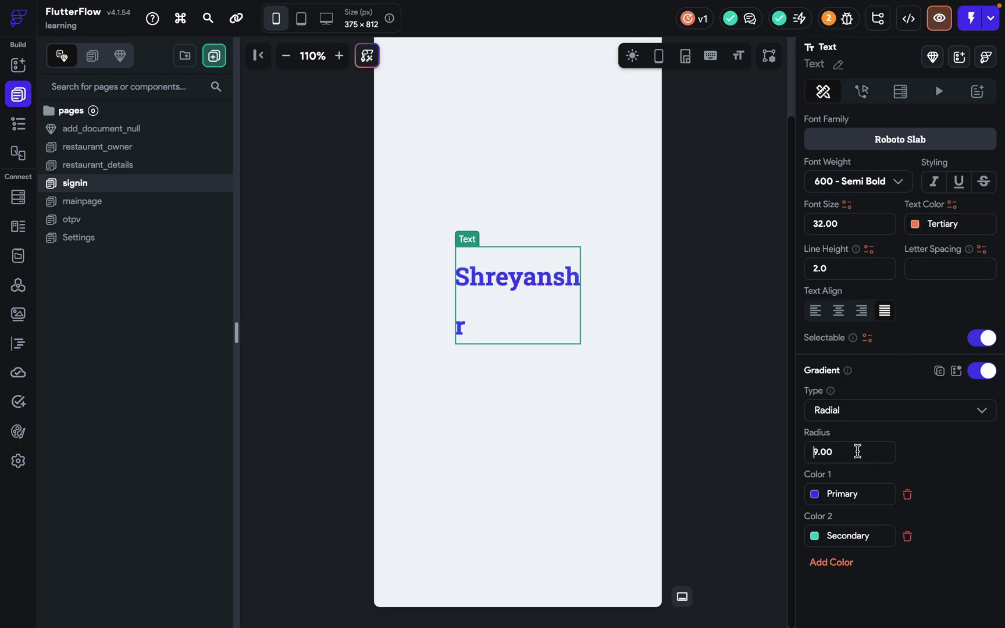
click(563, 291)
key(Delete)
Add a RichText widget to the blank signin page and centre it.
click(18, 65)
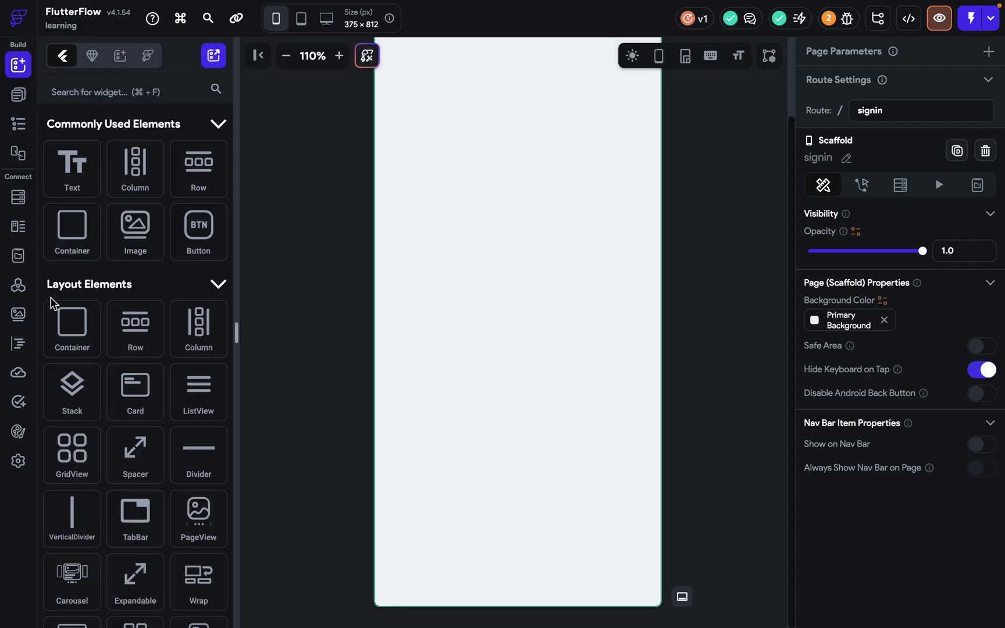
scroll(145, 315, down, 2)
click(173, 228)
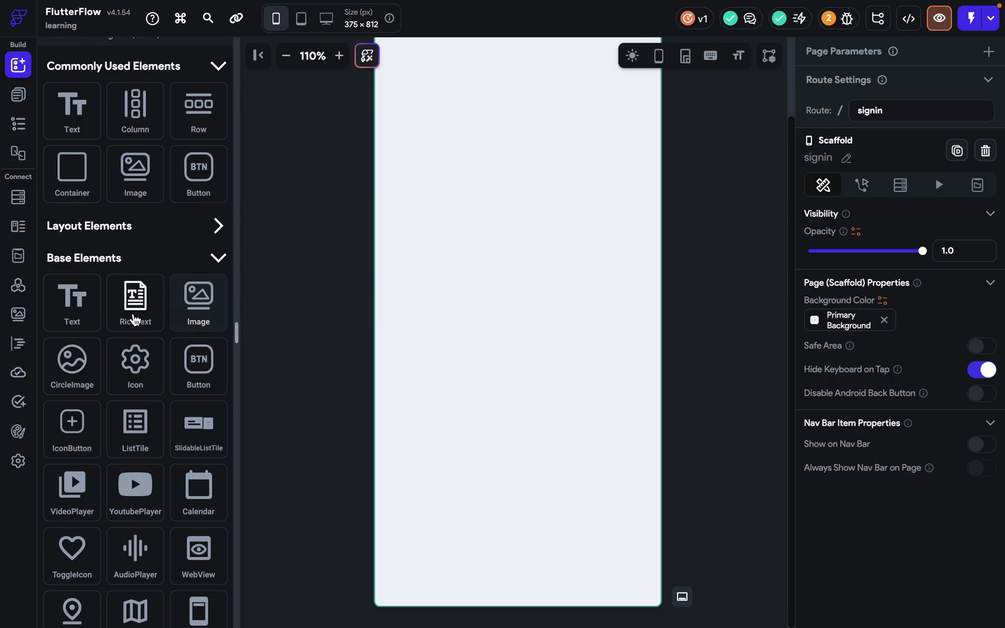
drag(153, 315, 563, 314)
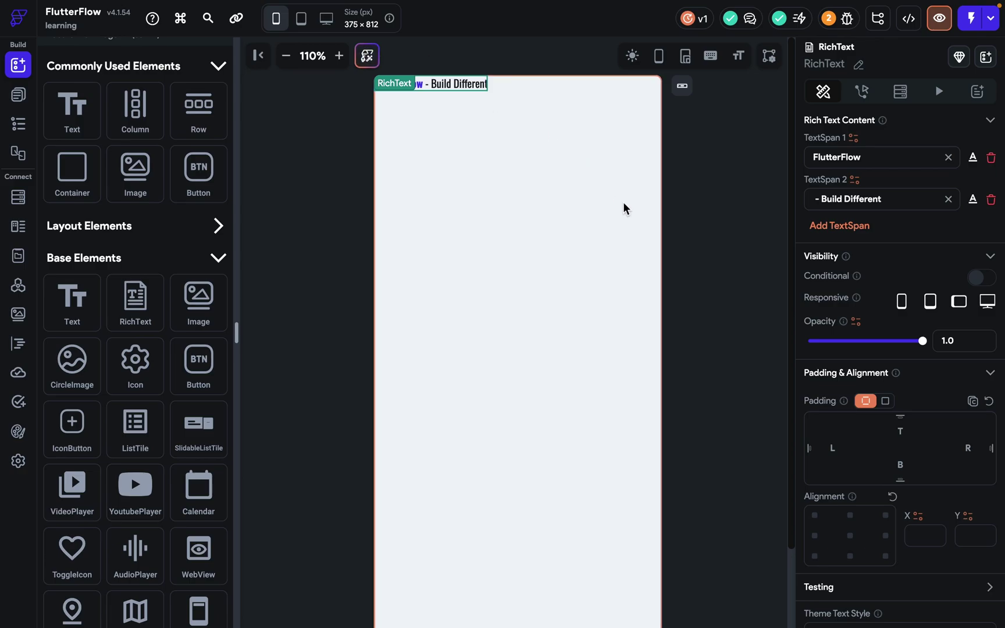
click(850, 534)
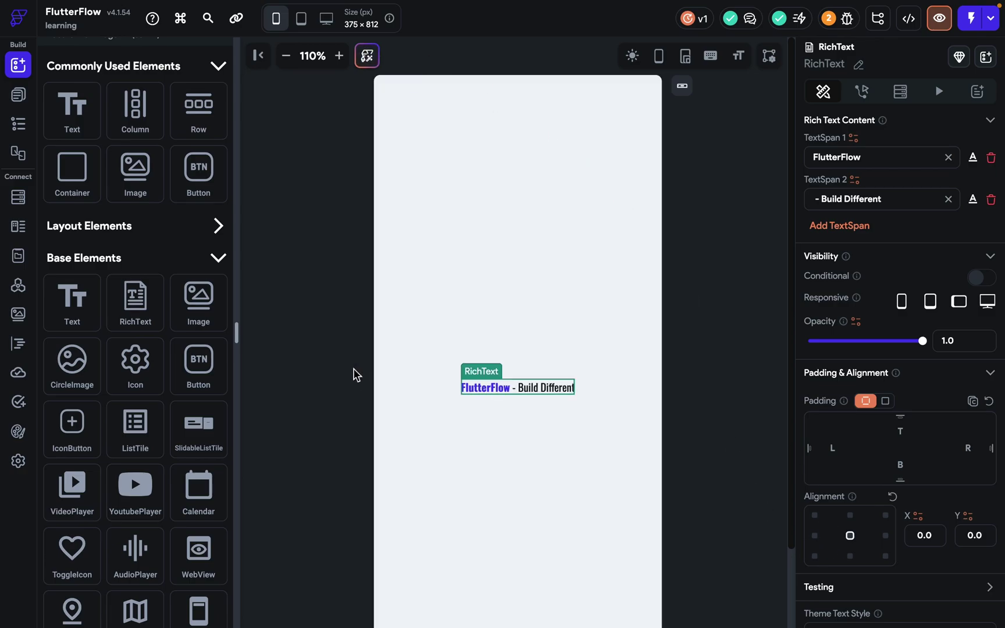
Test replacing the rich text with a plain Text widget, then undo the replacement.
drag(91, 300, 447, 318)
click(613, 397)
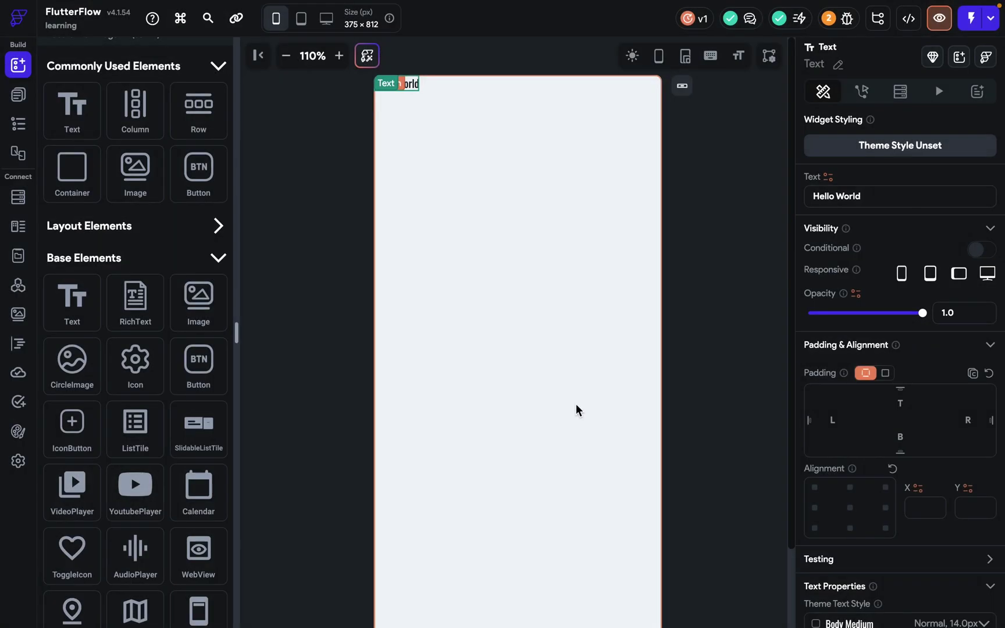
key(super+z)
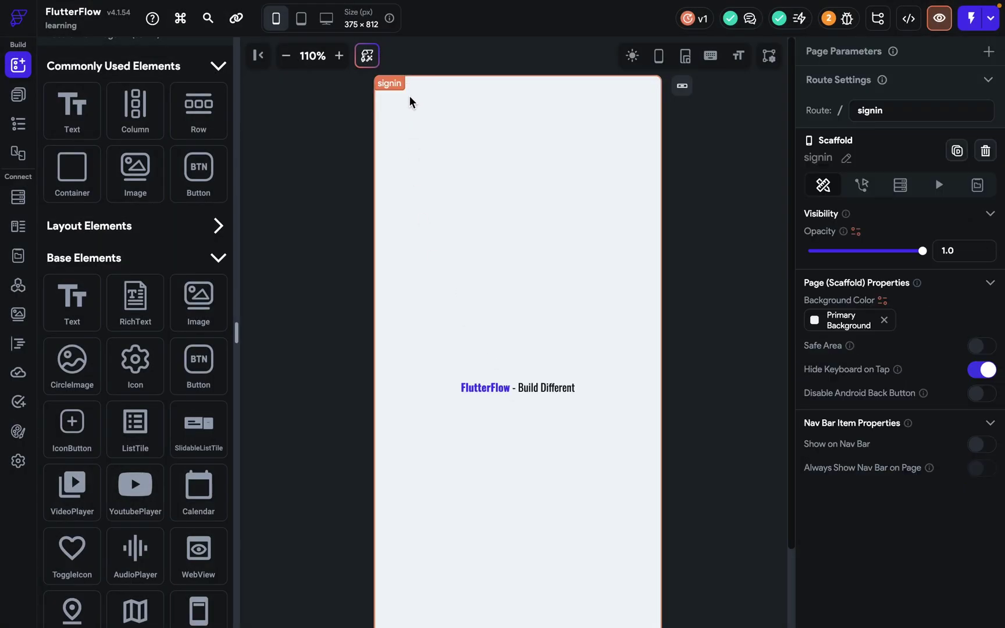
drag(72, 300, 618, 312)
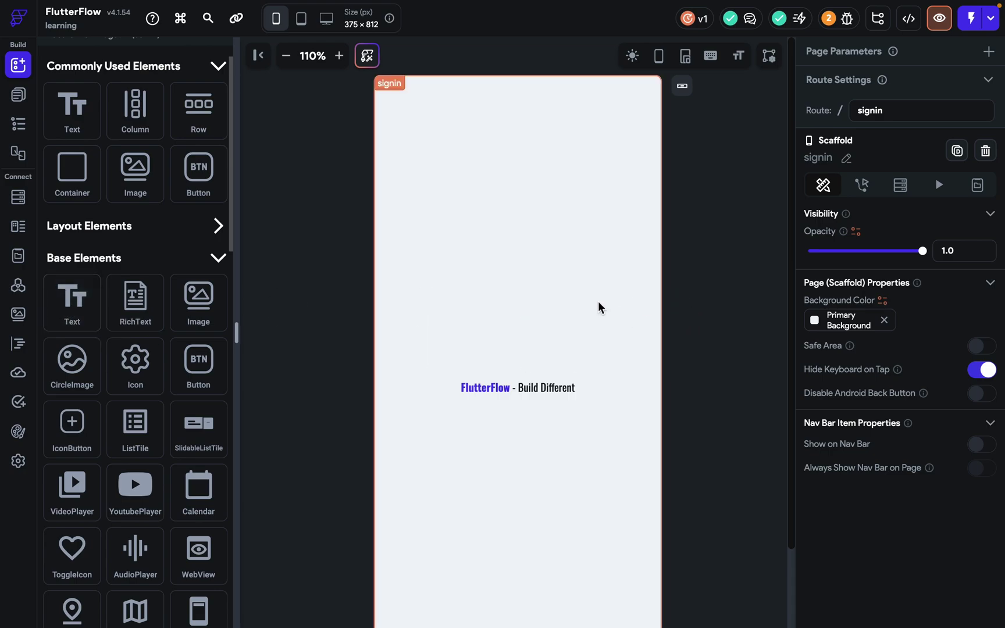
Add a Hello World text, wrap it with the rich text in a Column, and centre the column vertically.
drag(72, 299, 410, 290)
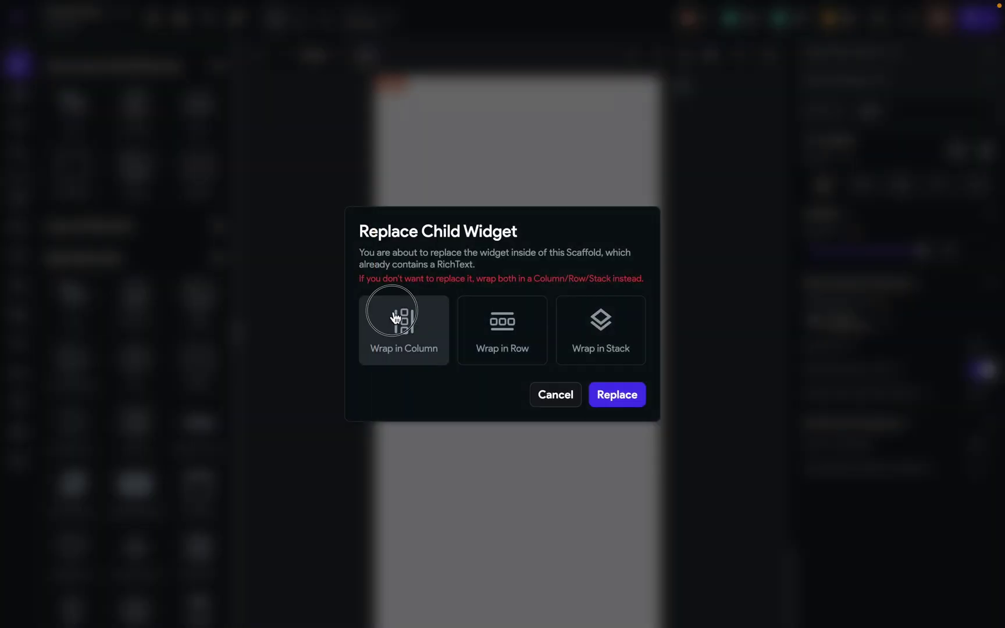
click(387, 317)
click(520, 105)
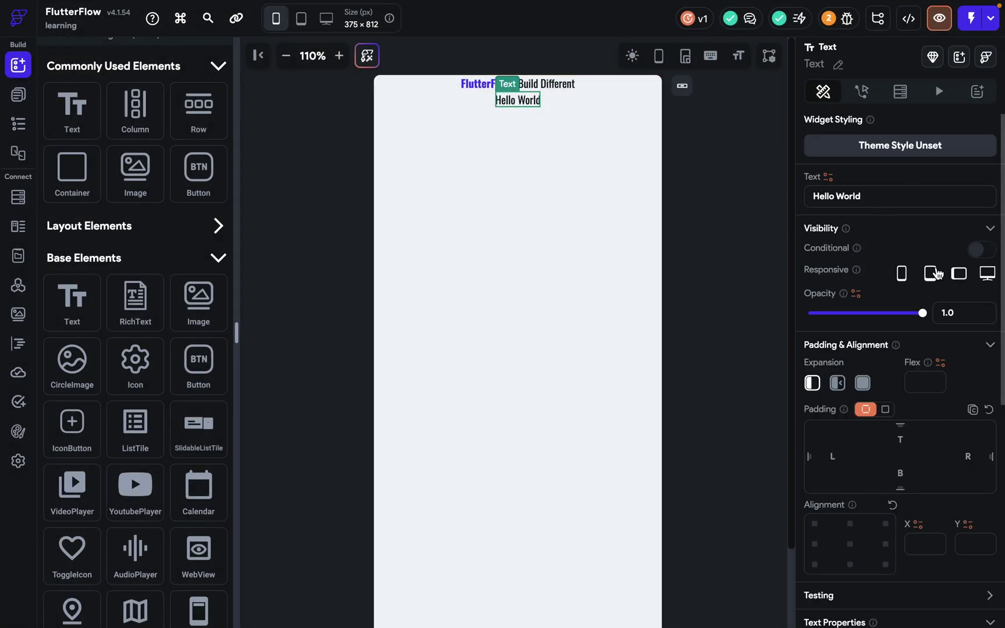
click(866, 544)
scroll(855, 545, down, 6)
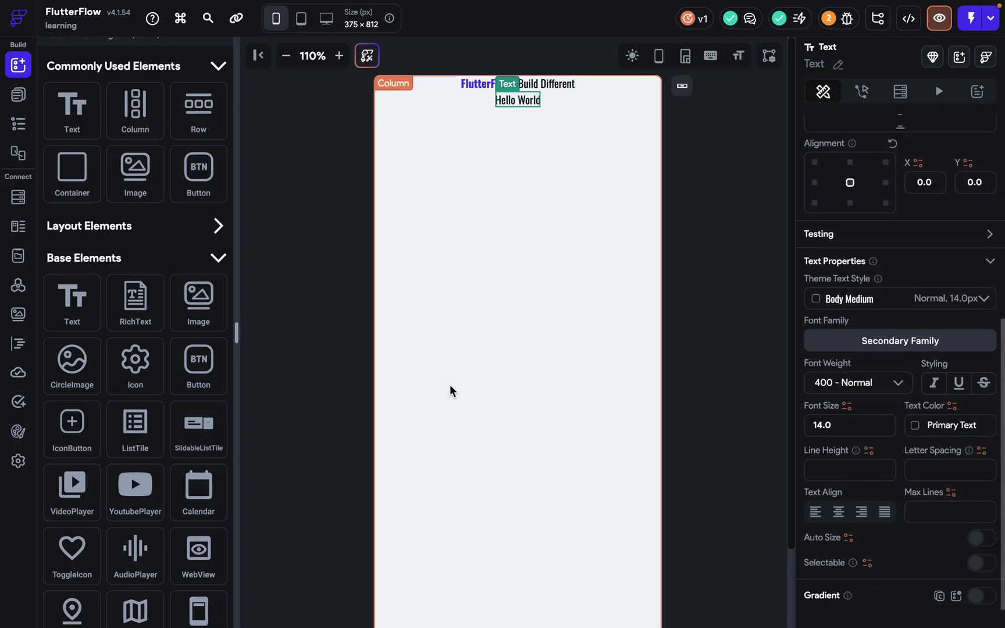
click(466, 399)
click(841, 410)
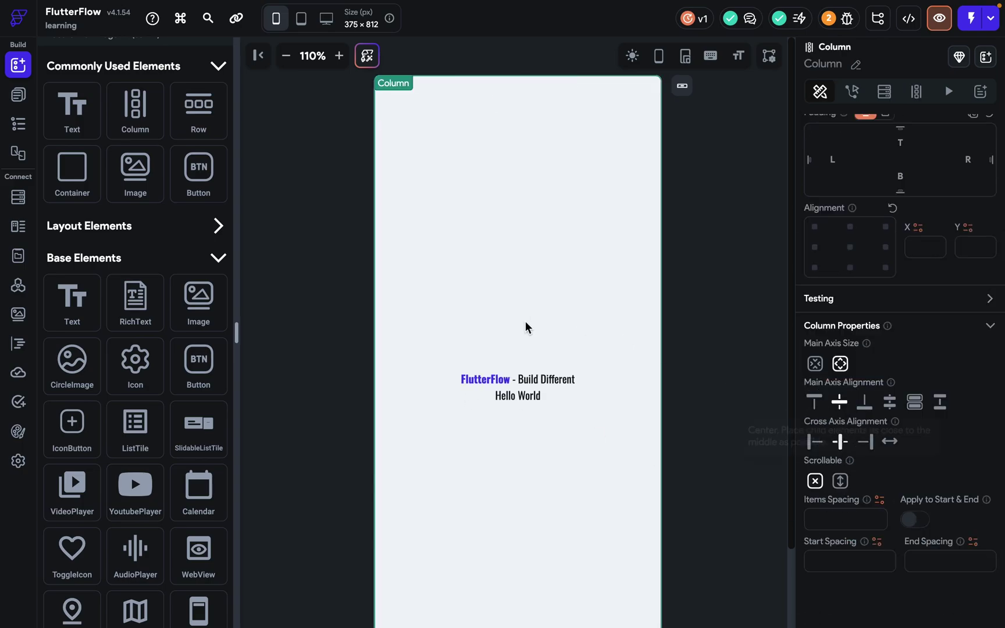
Type test text into the Hello World text, then delete that widget and select the rich text.
click(498, 397)
scroll(890, 233, up, 3)
click(872, 196)
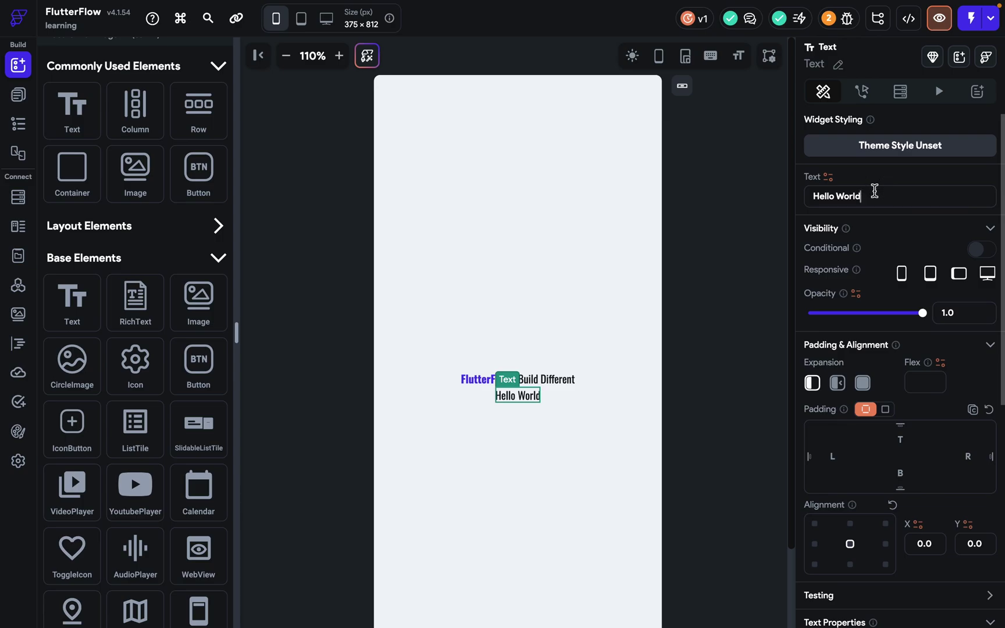
text(ejehfihf)
click(543, 394)
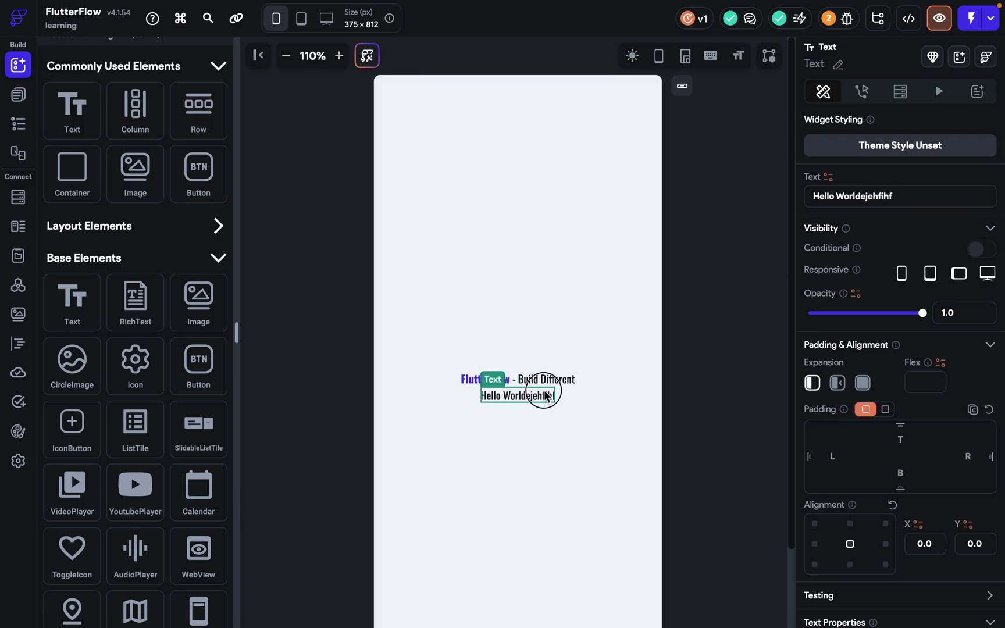
key(Delete)
click(545, 394)
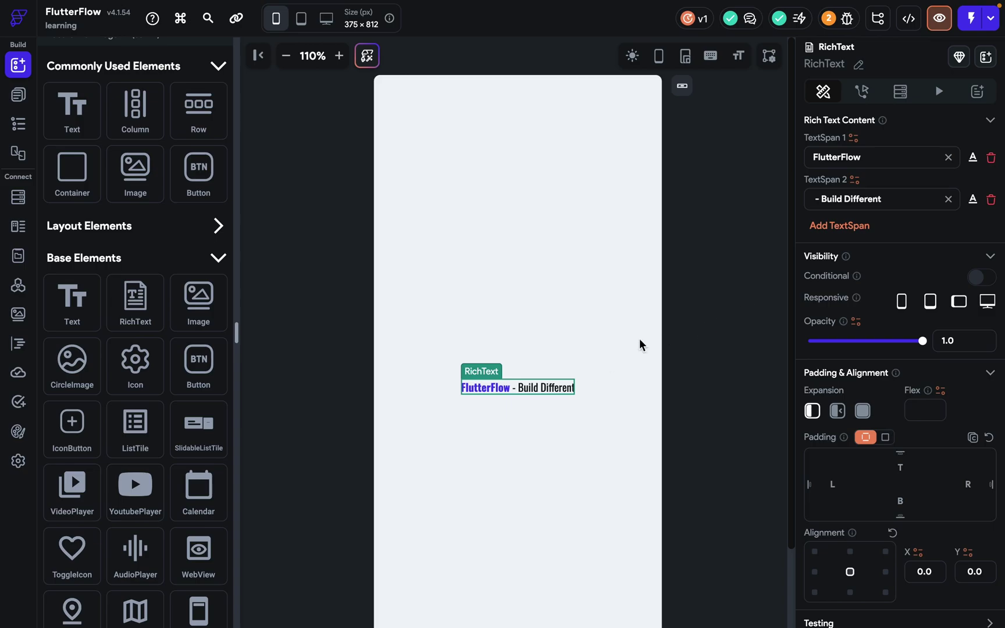
Set the 'FlutterFlow' text span's font size to 30.
scroll(864, 455, down, 3)
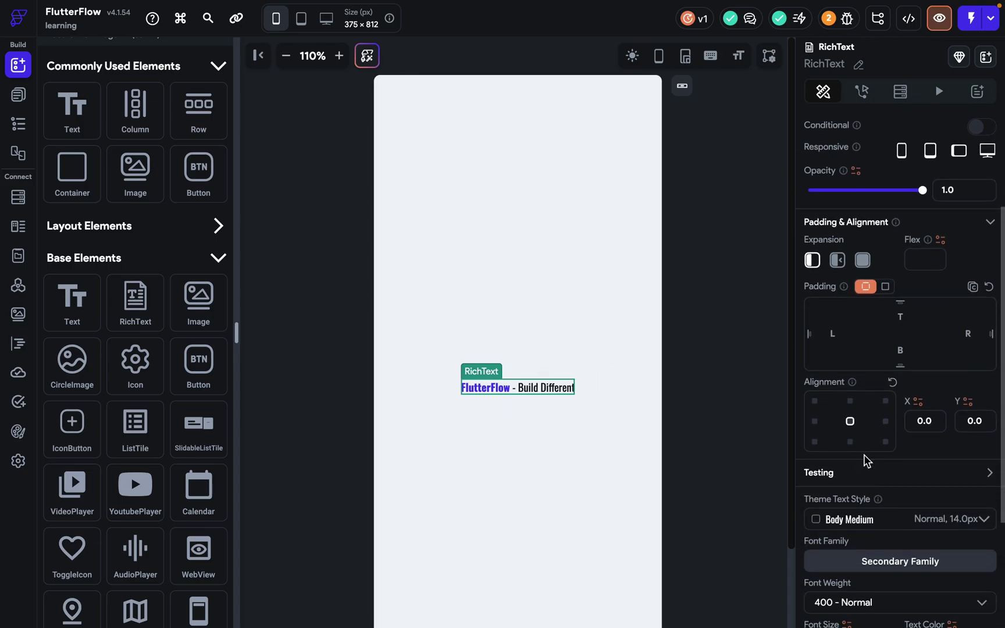
scroll(864, 455, up, 3)
scroll(864, 455, down, 1)
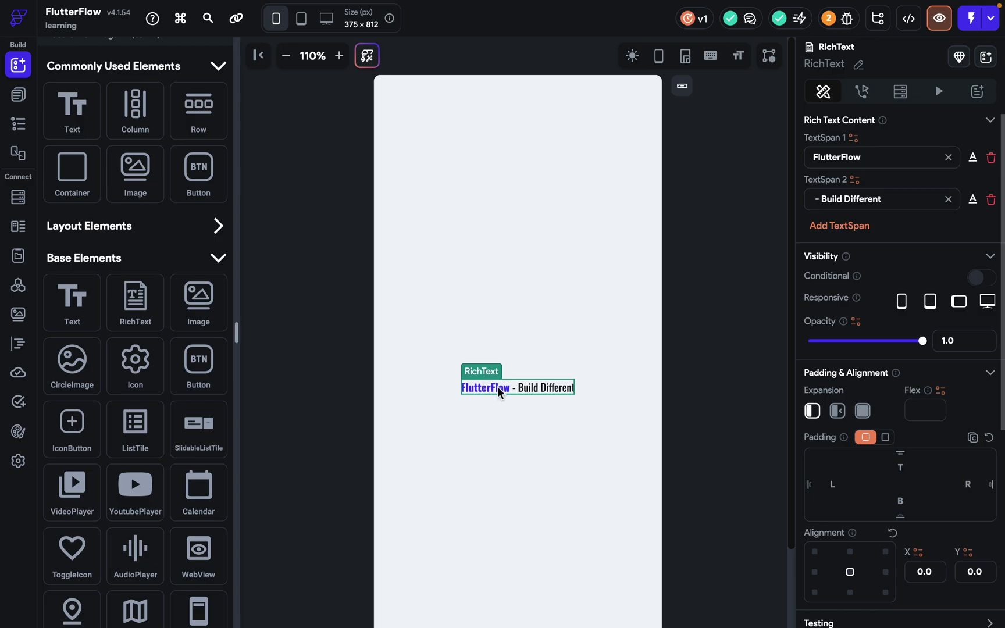
click(972, 157)
click(819, 125)
click(973, 158)
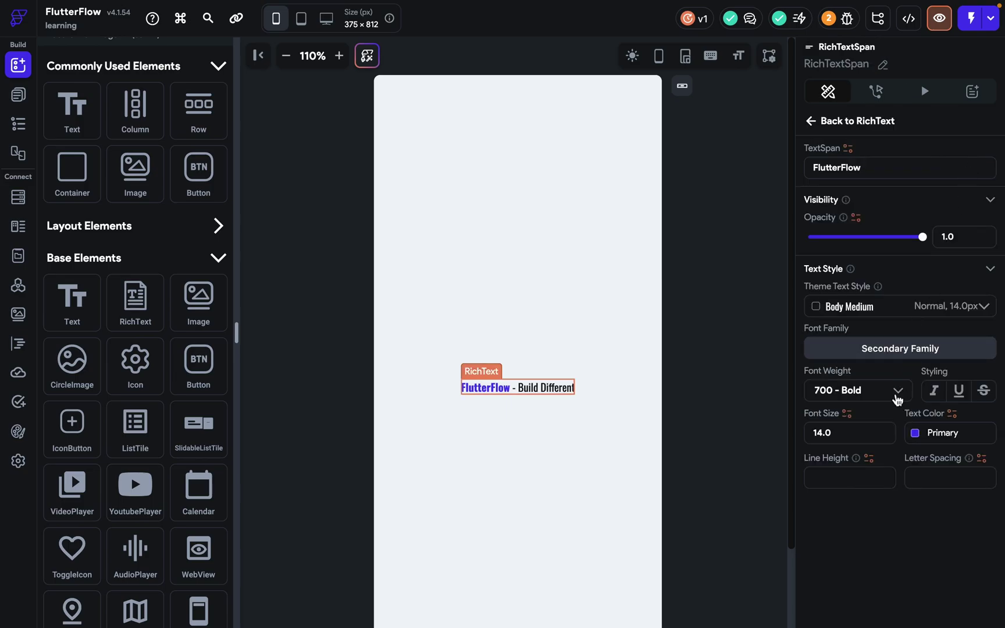
click(876, 435)
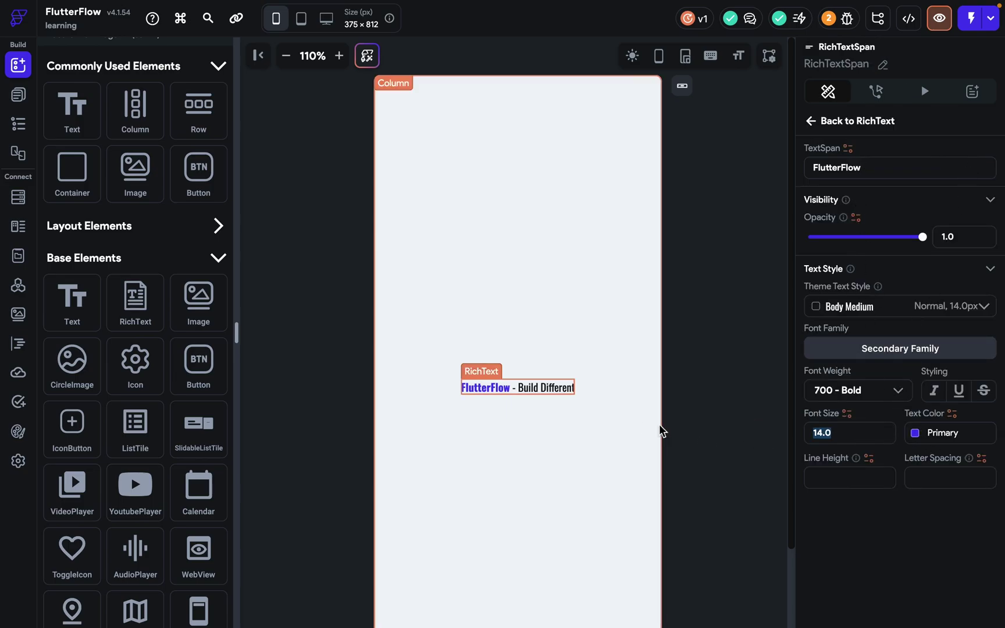
text(30)
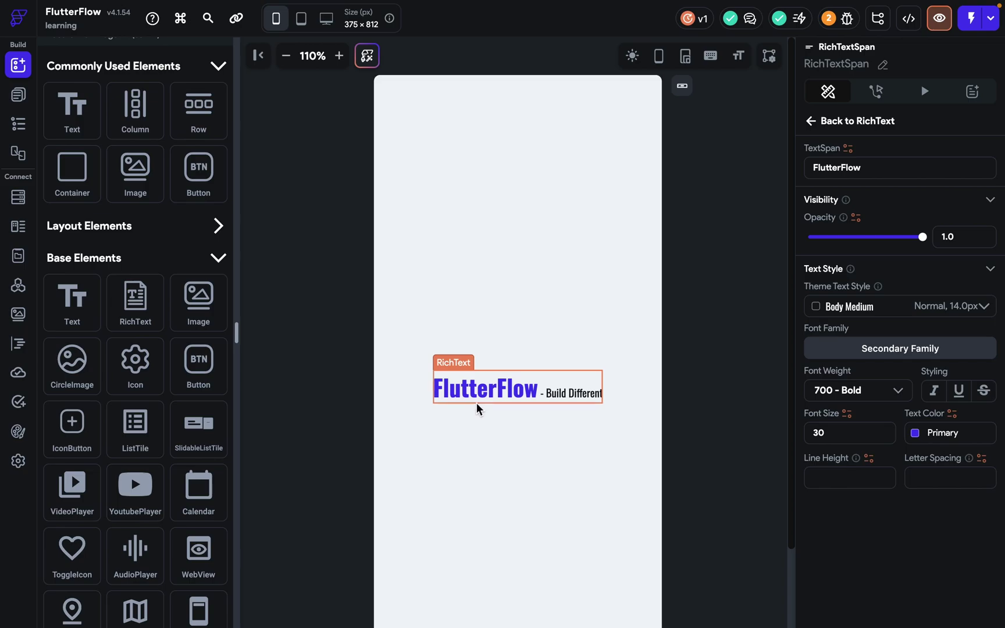
click(515, 390)
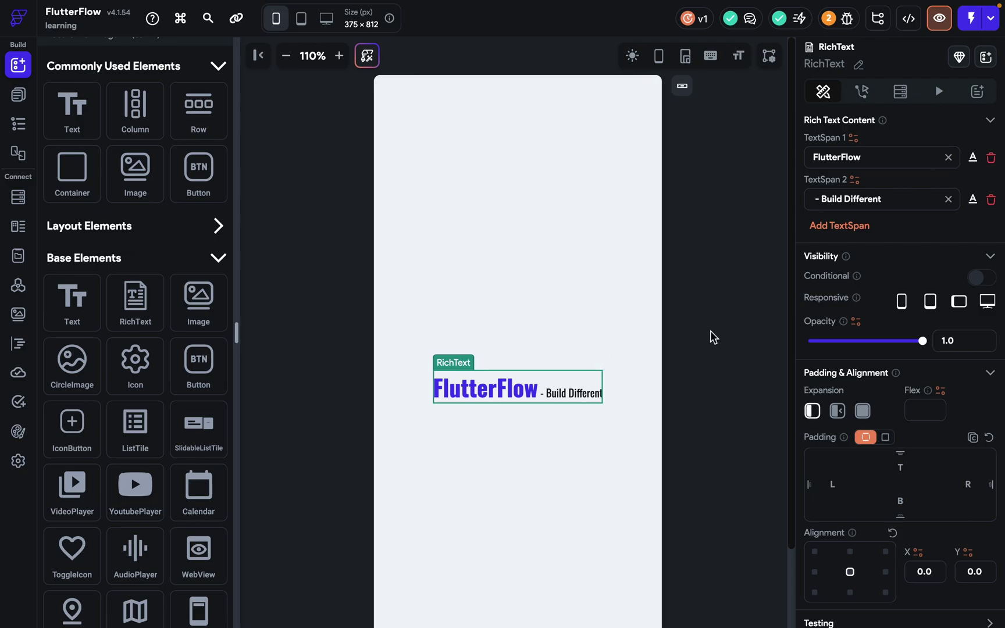
Add a third span 'test' to the rich text and append '------' to the second span.
click(838, 226)
drag(891, 242, 753, 245)
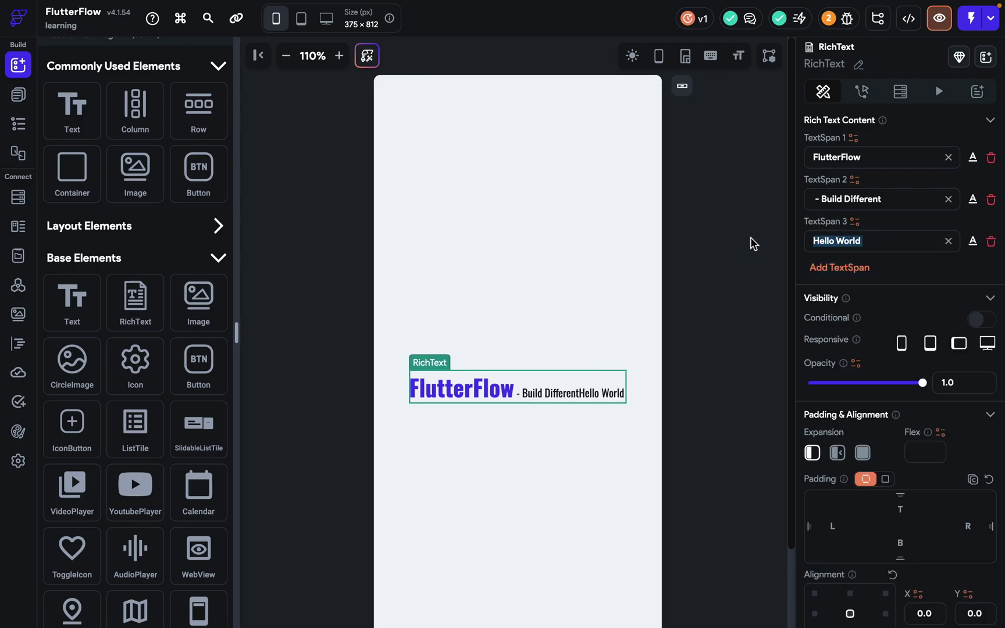
text(test)
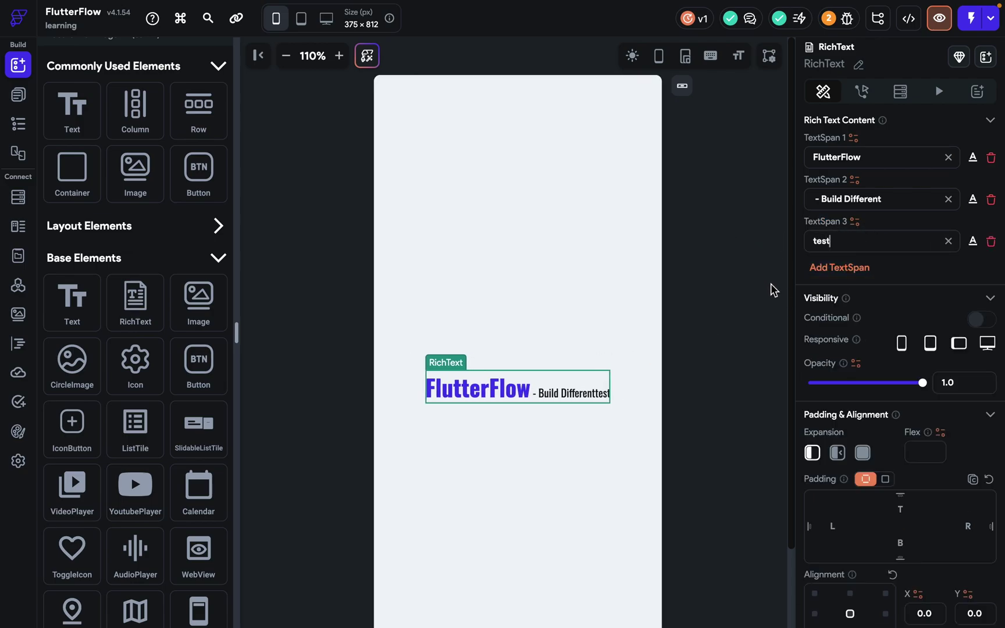
click(890, 203)
text(------)
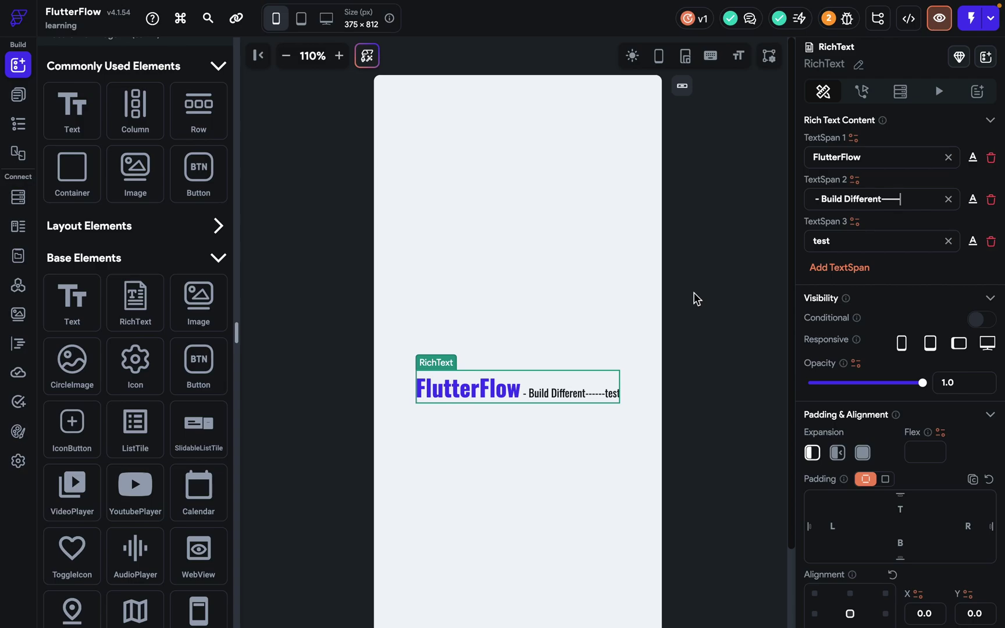
Place an Image widget above the rich text, then delete the rich text.
drag(198, 300, 587, 300)
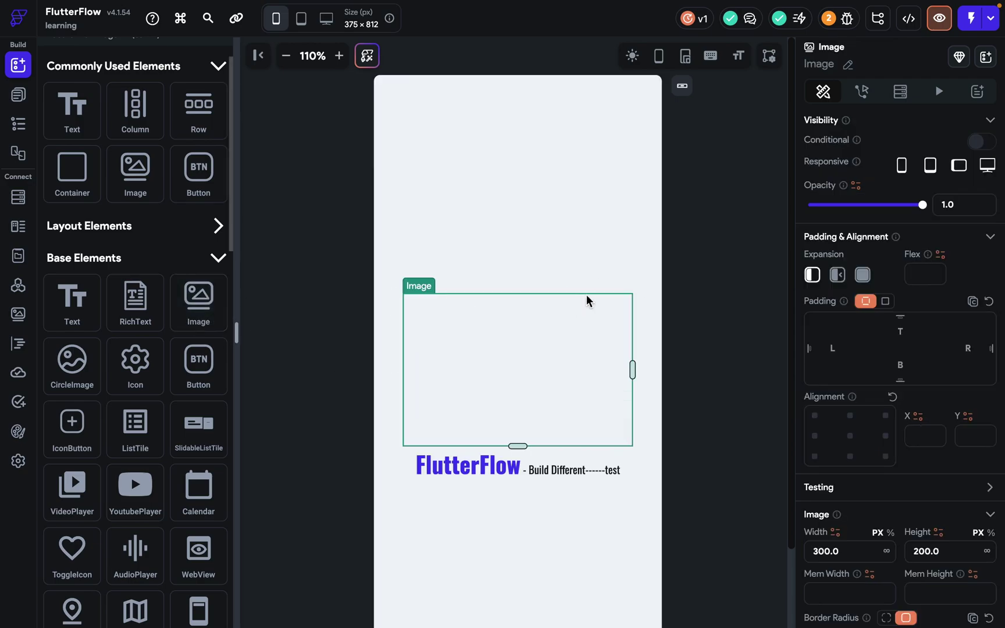
click(613, 474)
key(Delete)
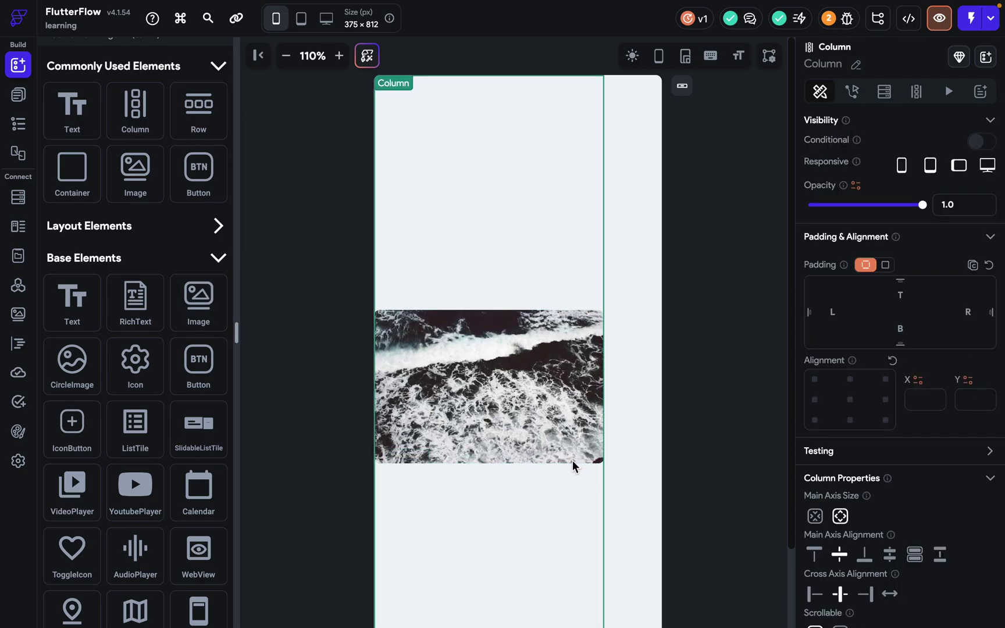
click(576, 459)
scroll(866, 529, down, 1)
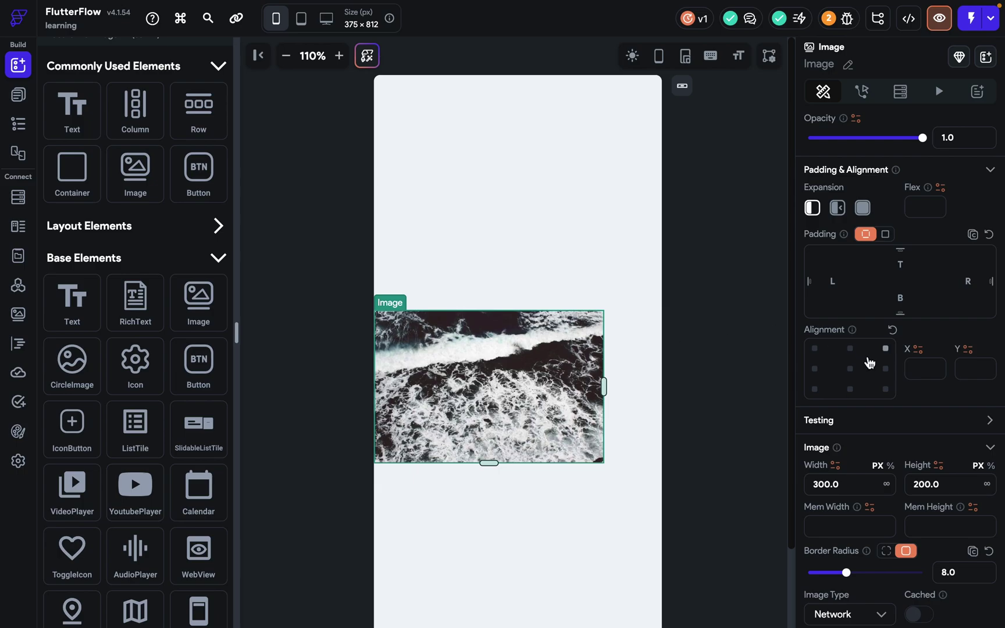
click(849, 368)
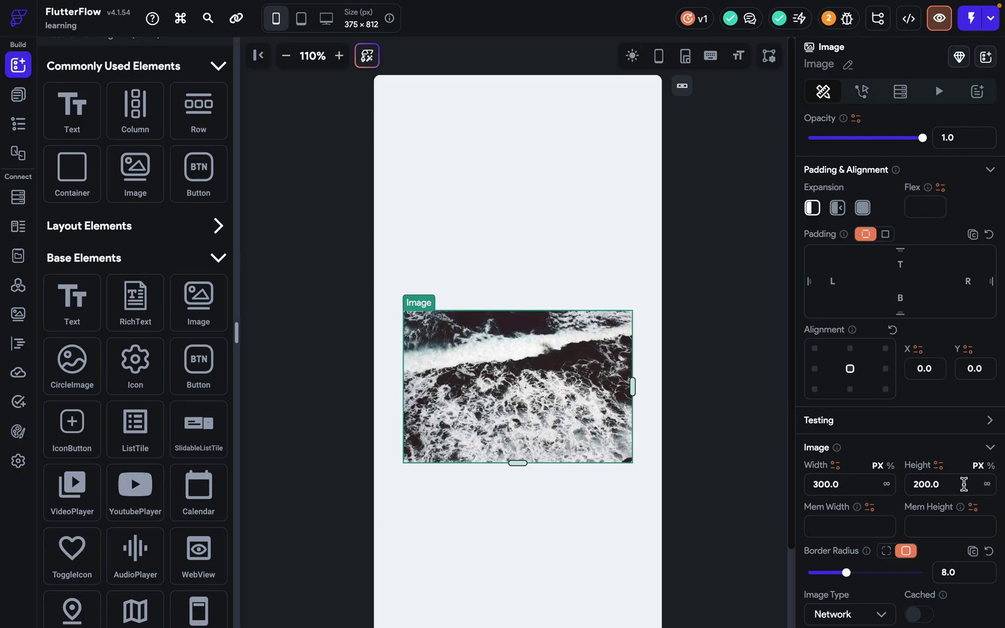
click(840, 523)
mouse_move(858, 512)
click(853, 528)
text(300)
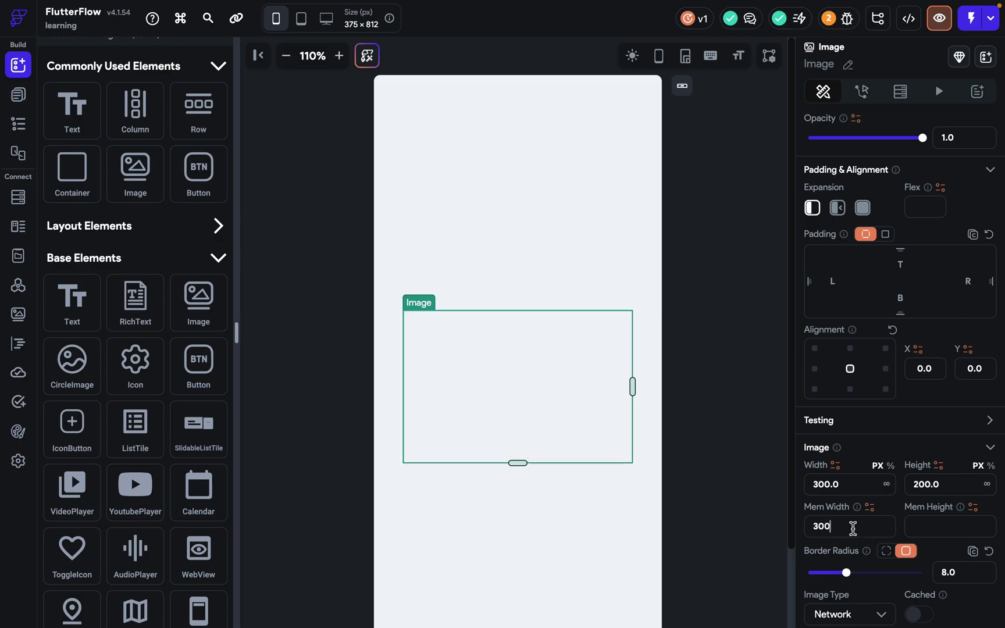
key(ctrl+a)
text(200)
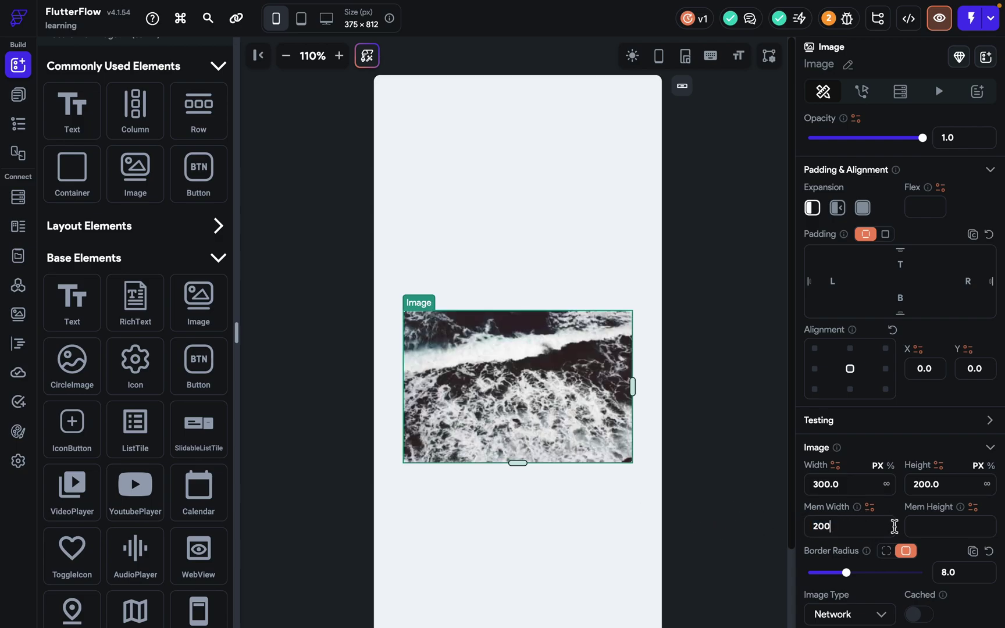
text(100)
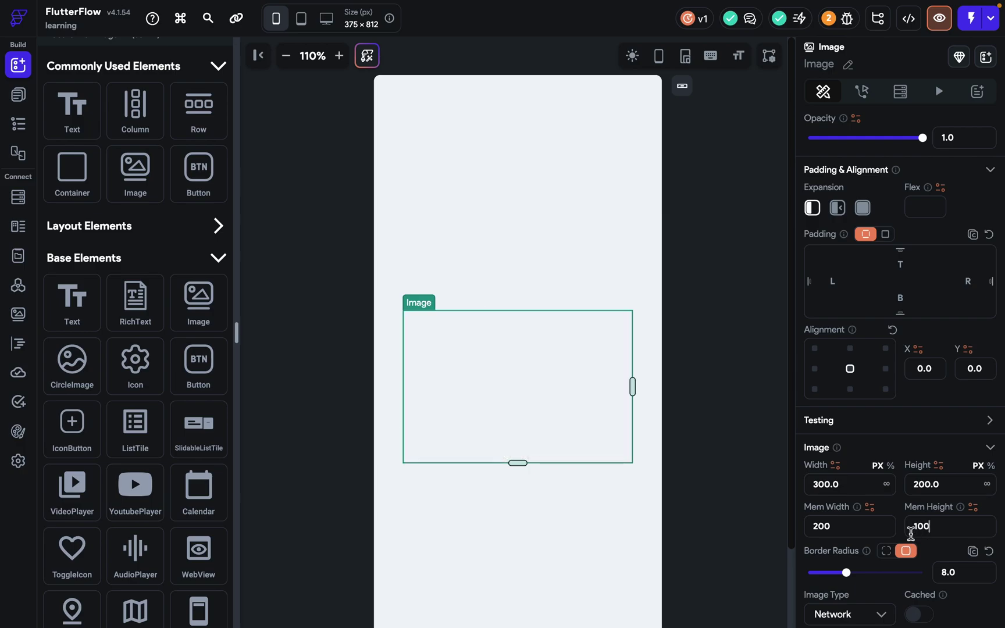
click(848, 526)
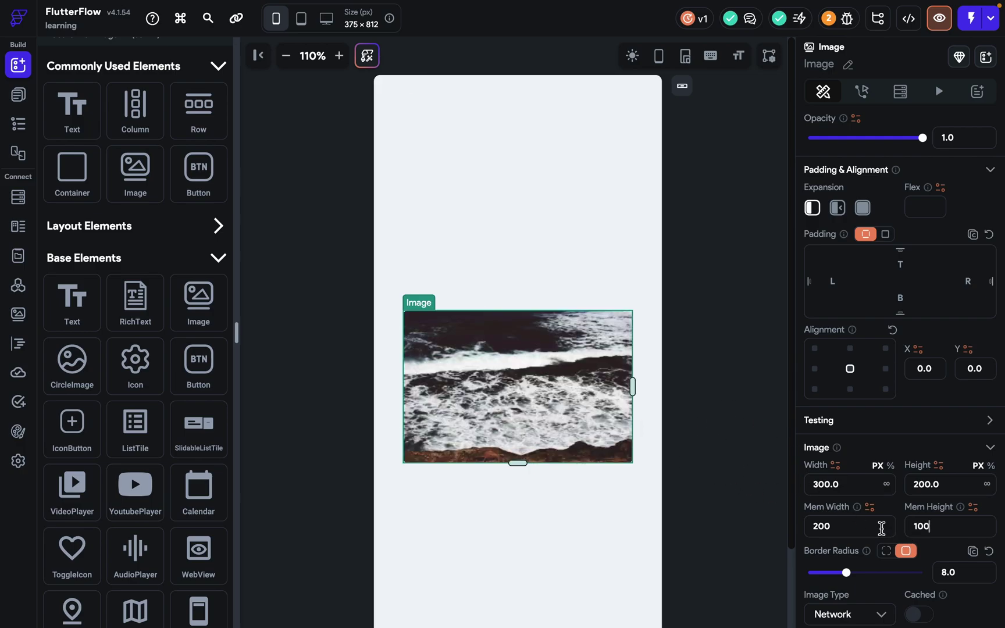
key(BackSpace)
key(BackSpace)
key(BackSpace)
drag(972, 536, 842, 536)
key(BackSpace)
Set the image's border radius to 24 and switch its source to the 9.png asset.
scroll(842, 535, down, 3)
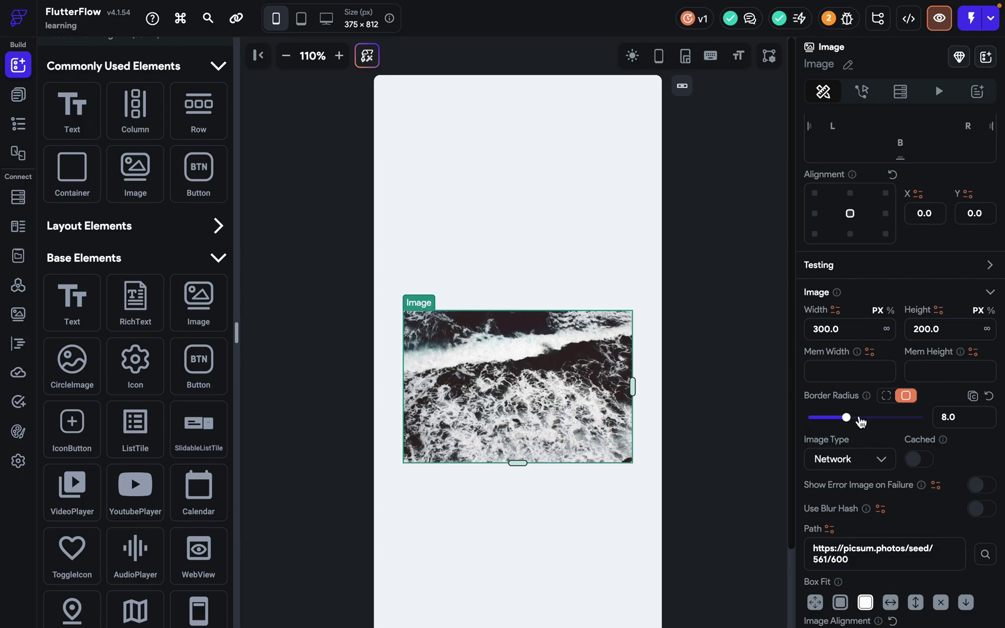
drag(846, 417, 925, 418)
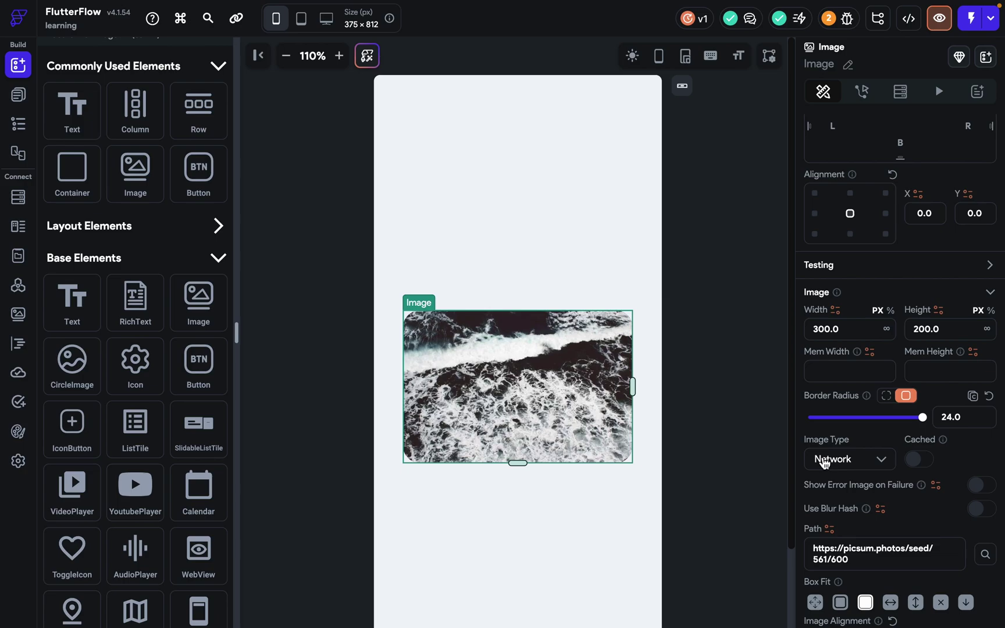
click(824, 461)
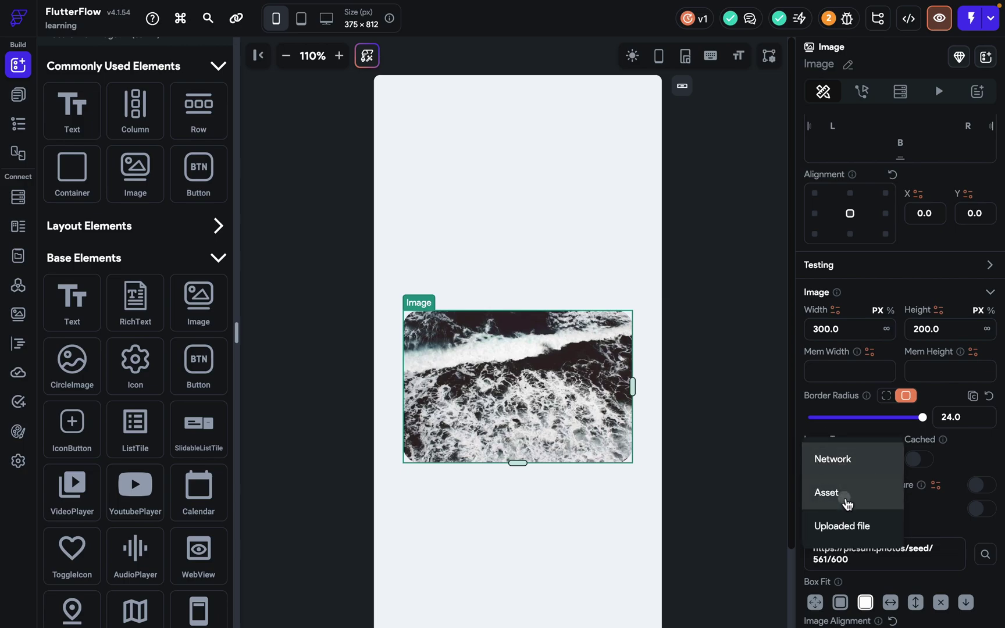
click(846, 495)
click(886, 506)
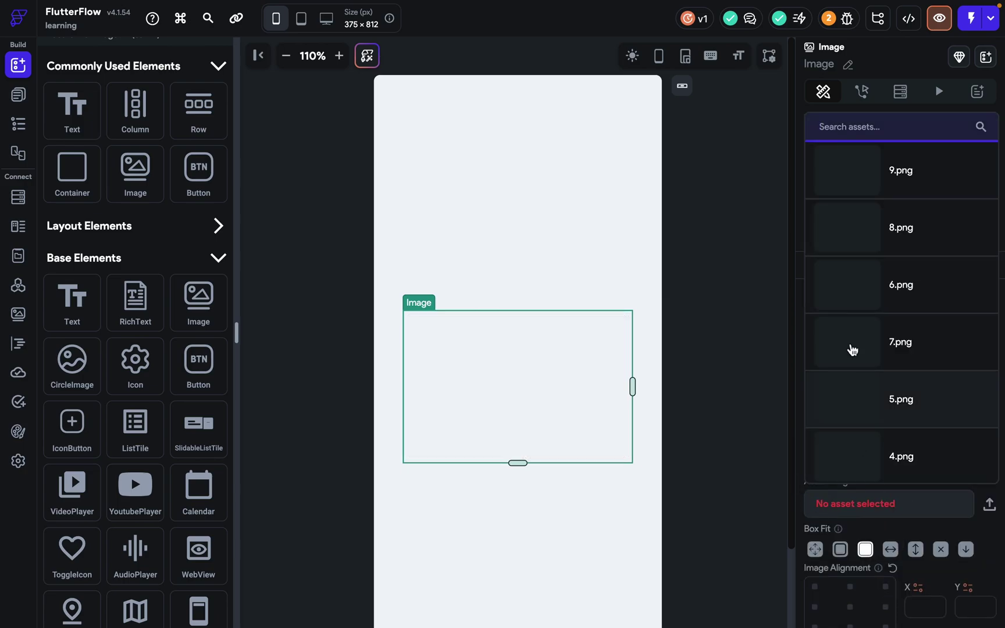
click(868, 186)
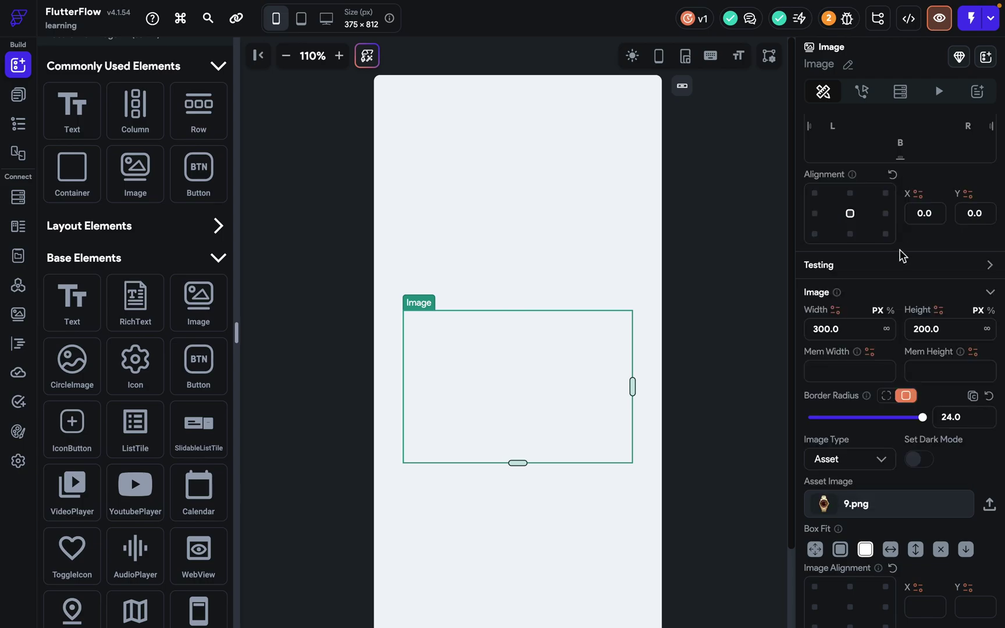
Try the Uploaded file image type, then set the image type back to Network.
click(839, 468)
click(846, 494)
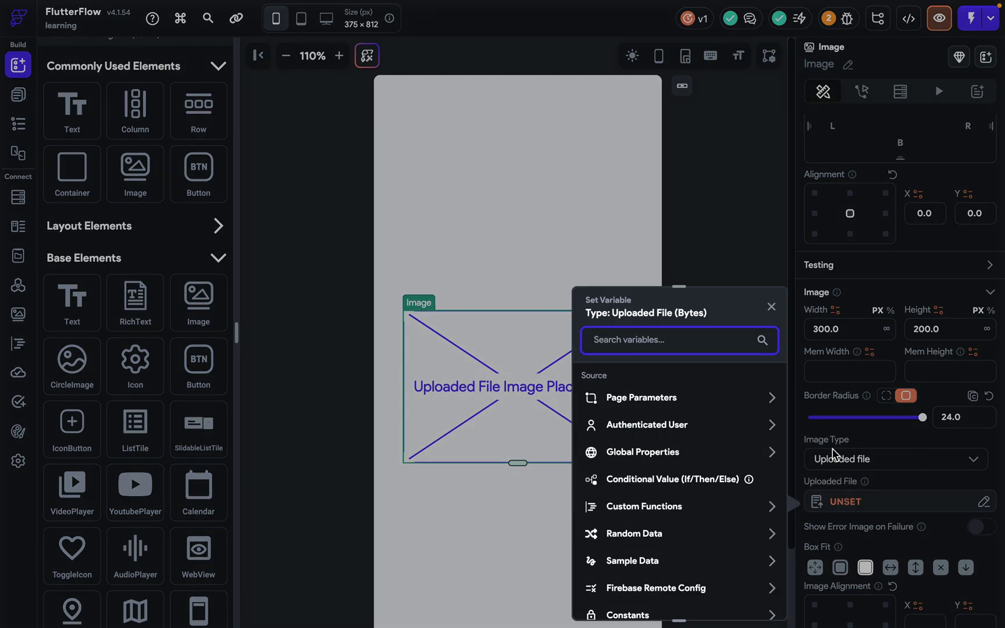
click(855, 463)
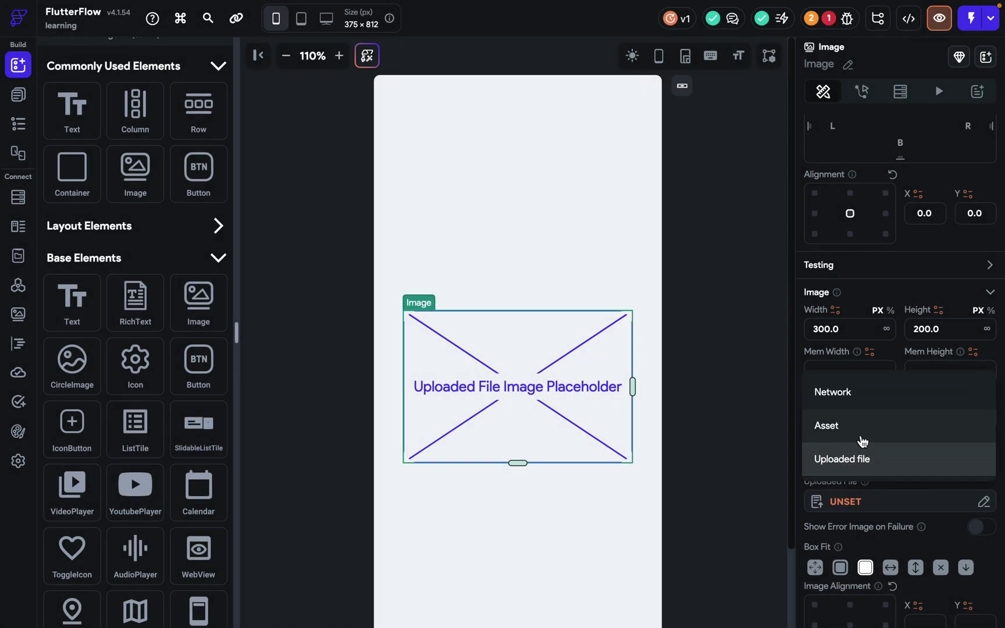
click(859, 424)
click(866, 458)
click(862, 438)
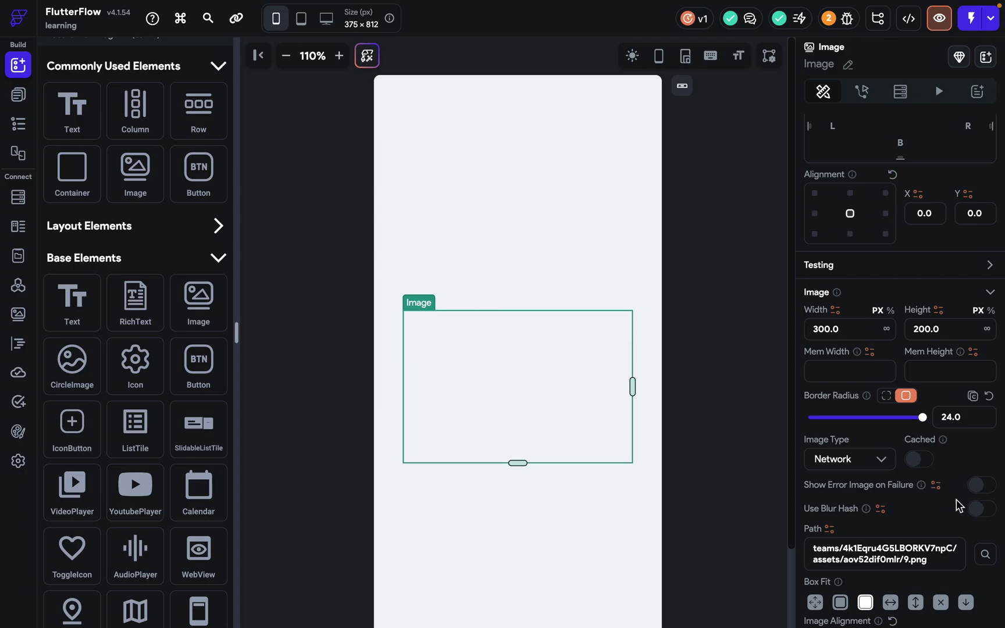
Use an Unsplash tea-and-candles photo, cached with a 1300 ms fade and error image enabled.
click(985, 554)
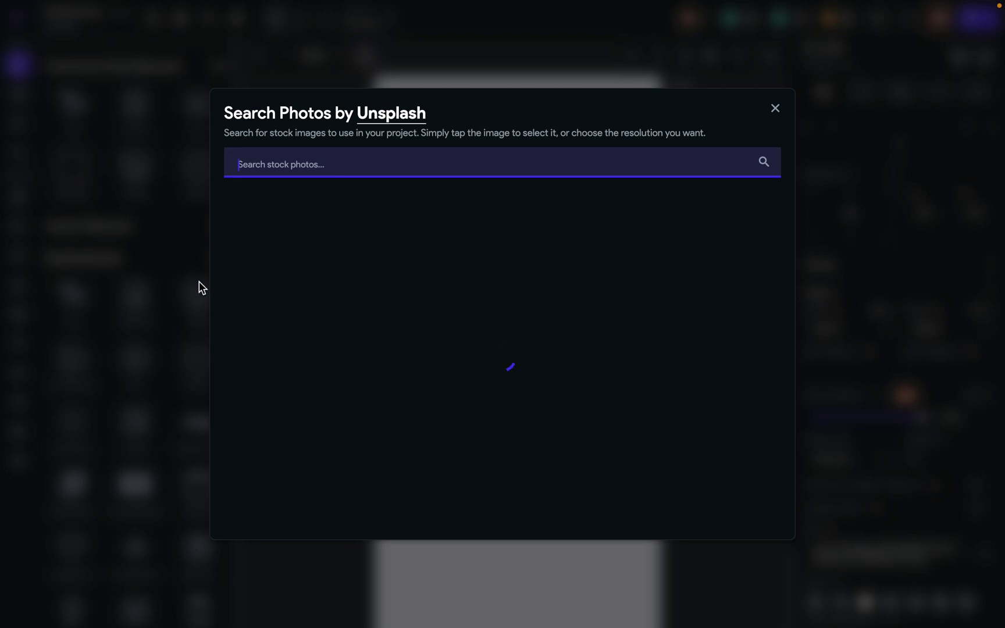
click(252, 264)
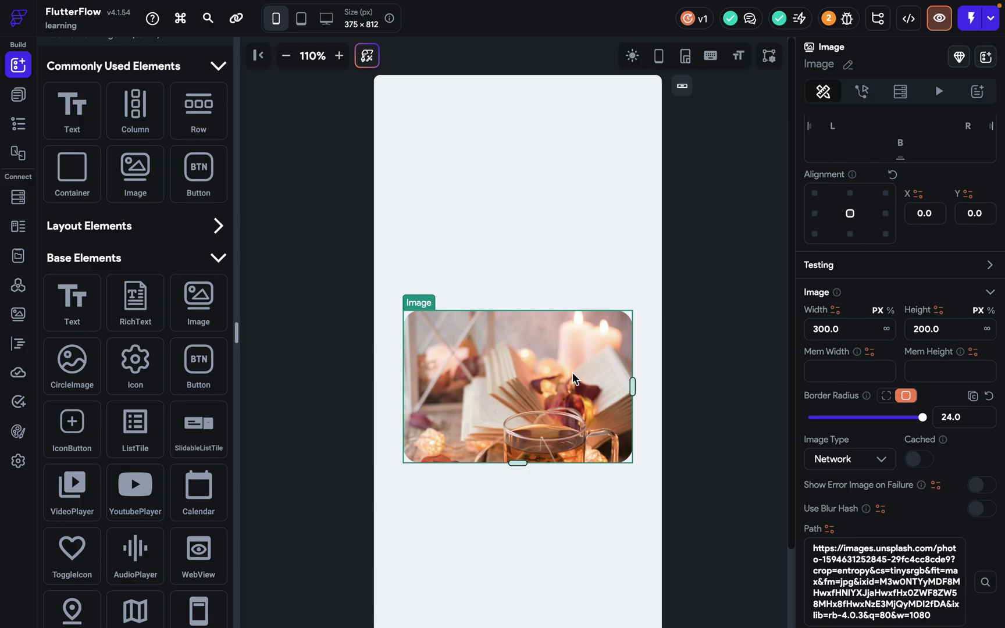
click(919, 459)
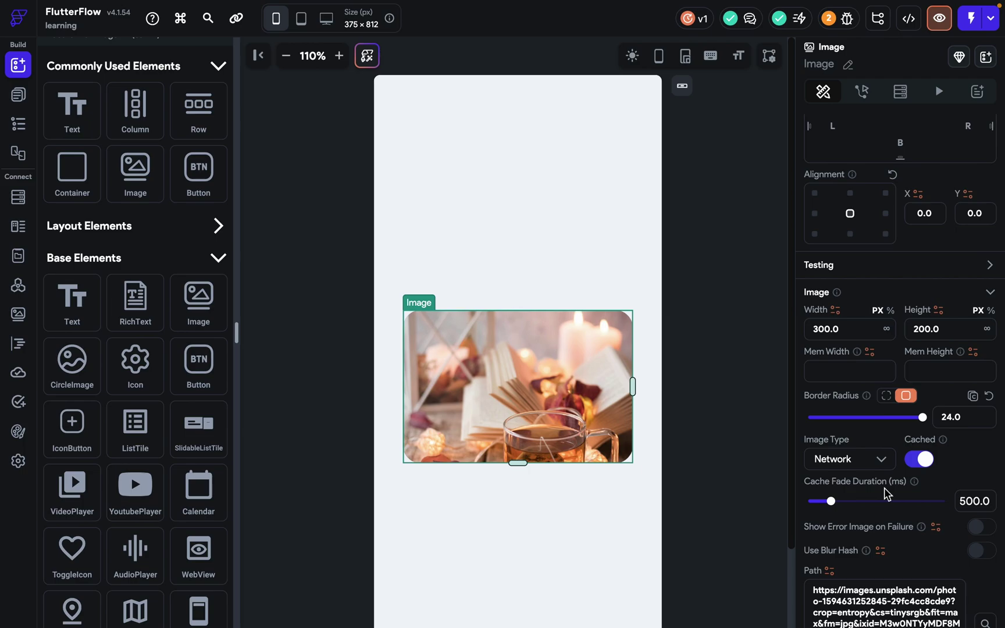
drag(825, 506, 872, 535)
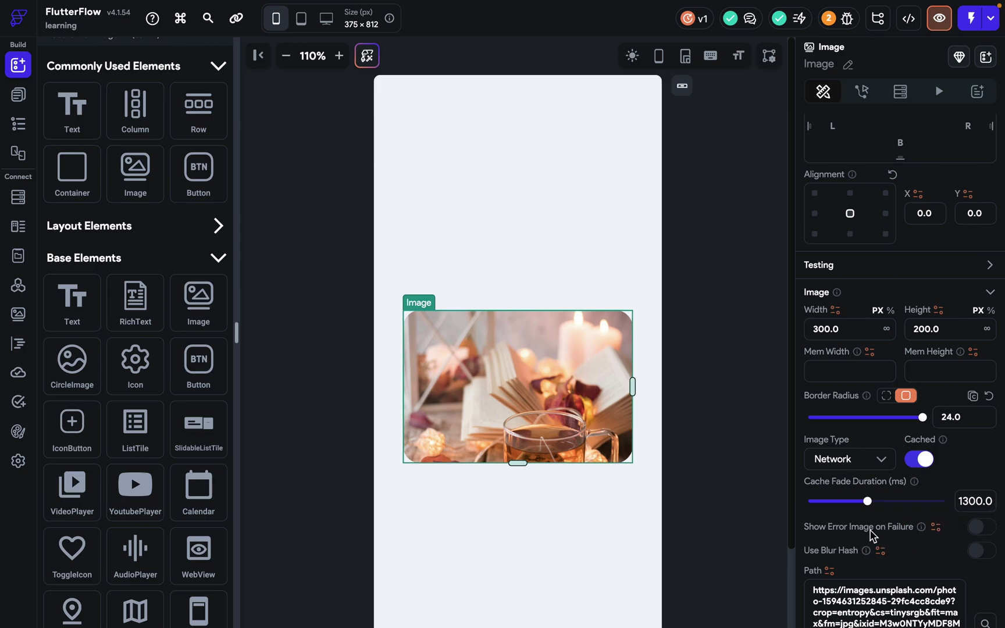
click(979, 528)
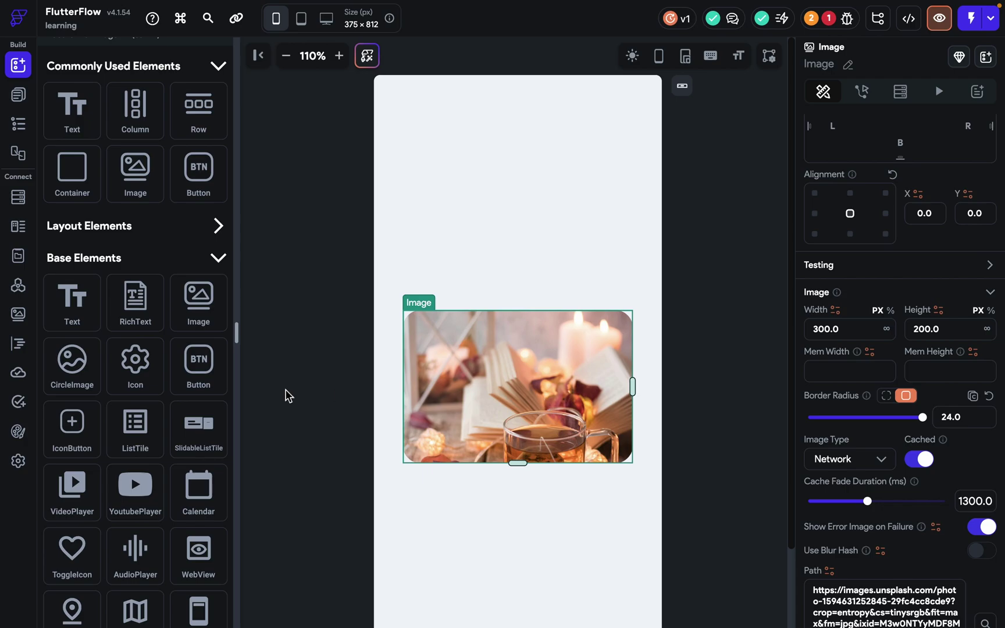
Set a sneakers photo as the error placeholder image in App Settings > App Assets.
click(18, 462)
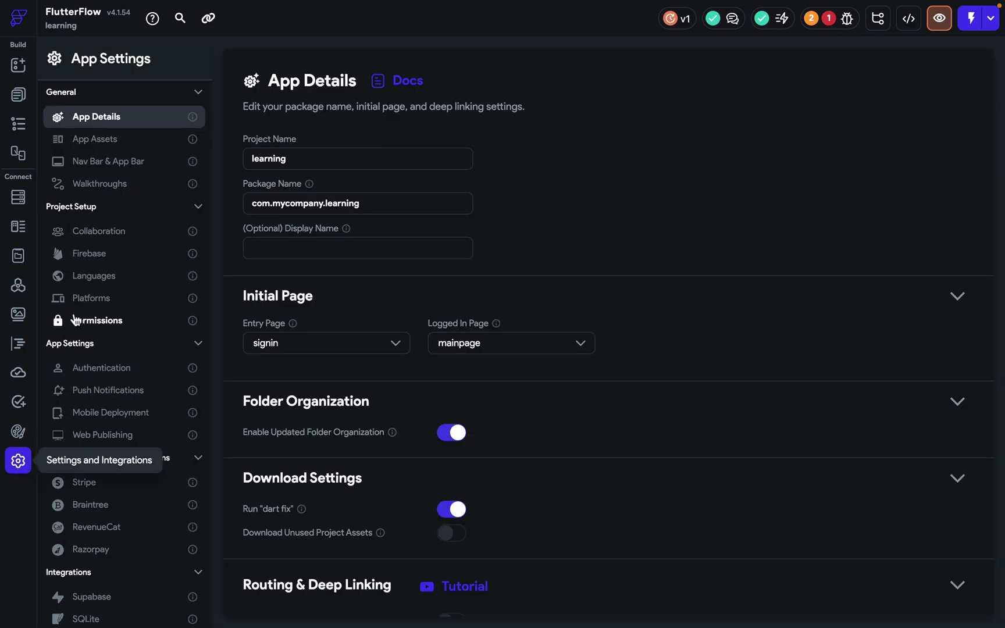
click(96, 150)
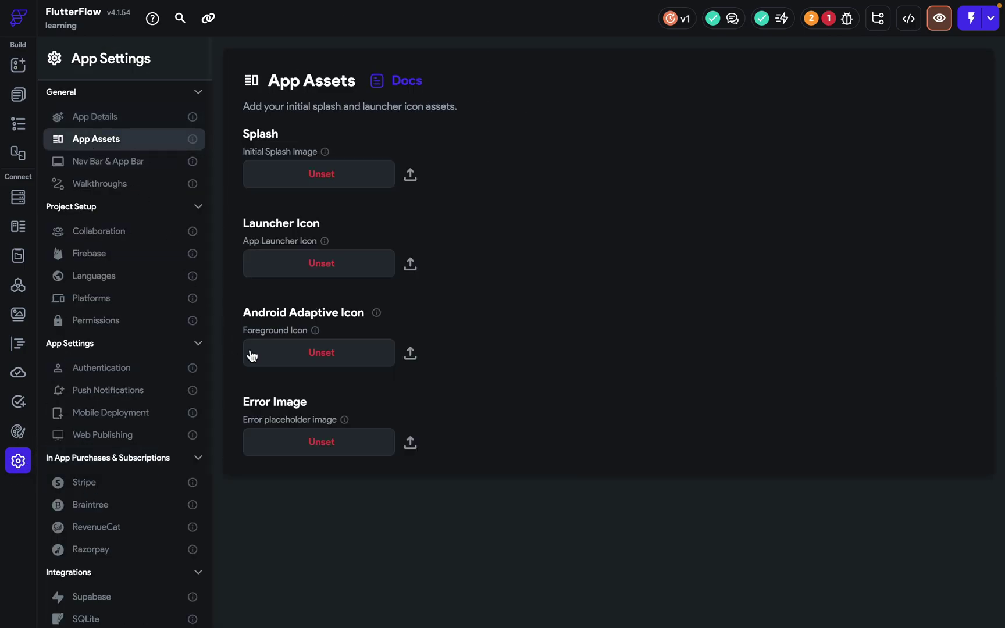
click(311, 446)
click(320, 355)
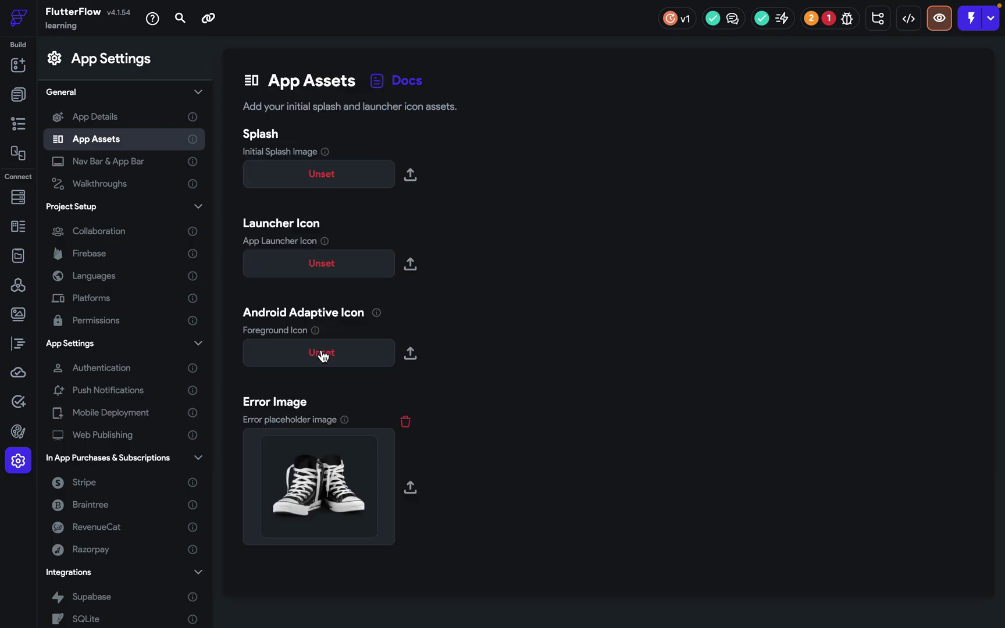
Back on the signin page, toggle the image's blur hash placeholder on and off again.
click(18, 94)
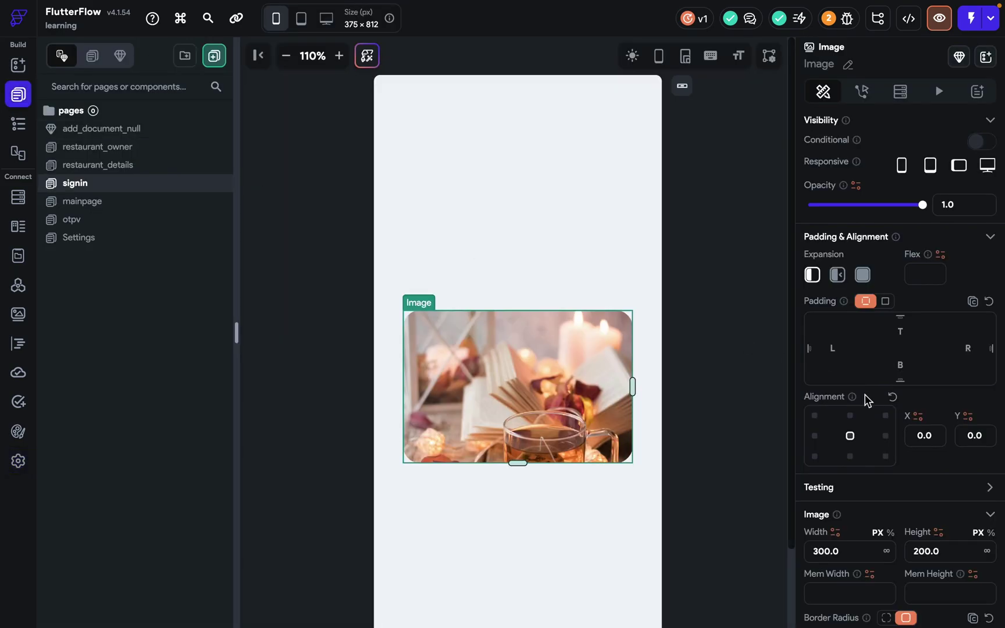
scroll(888, 462, down, 4)
scroll(888, 465, down, 5)
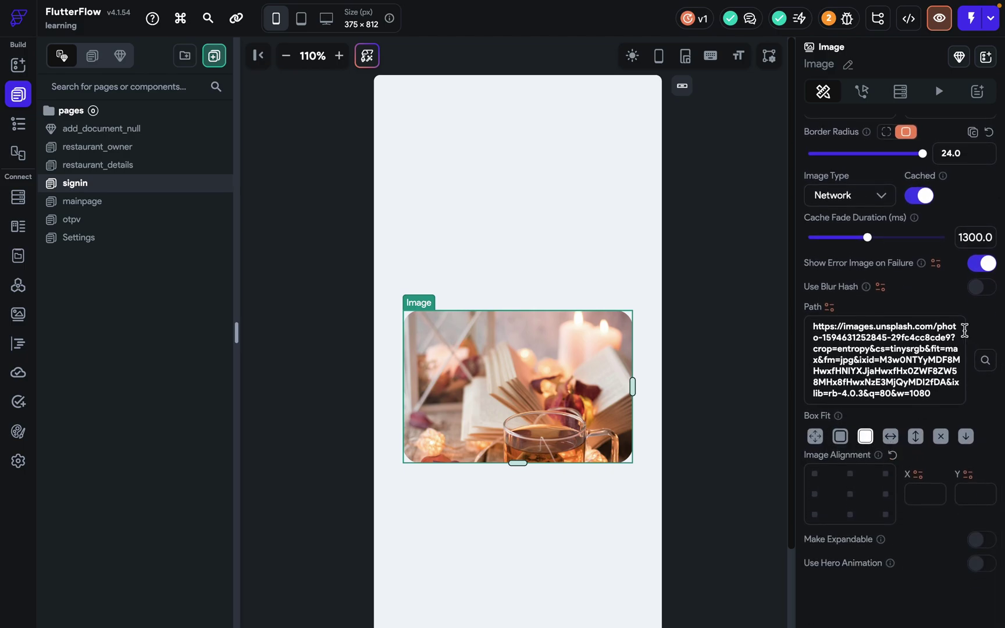
click(981, 288)
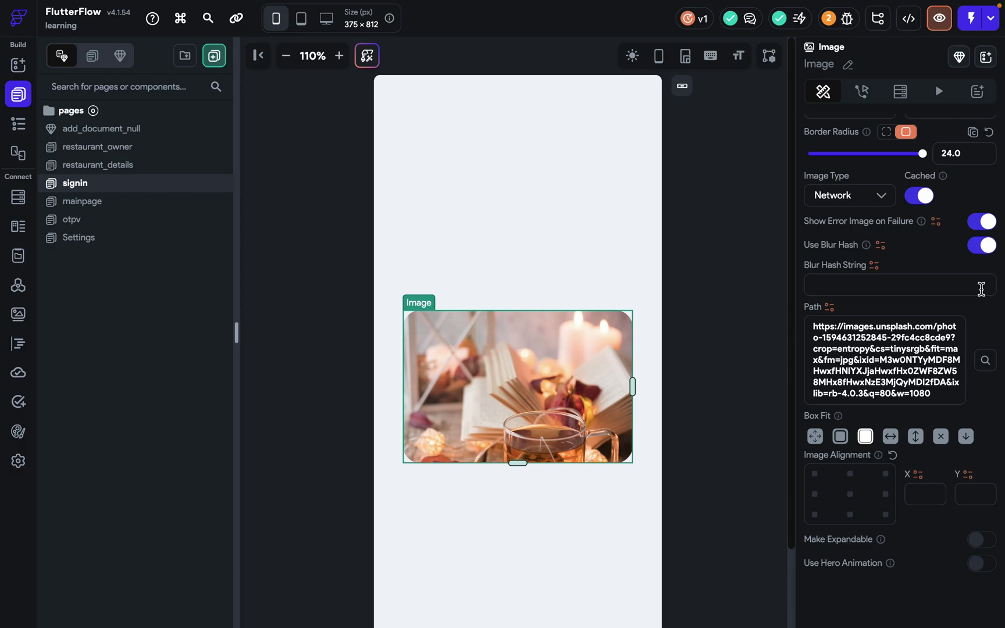
click(982, 245)
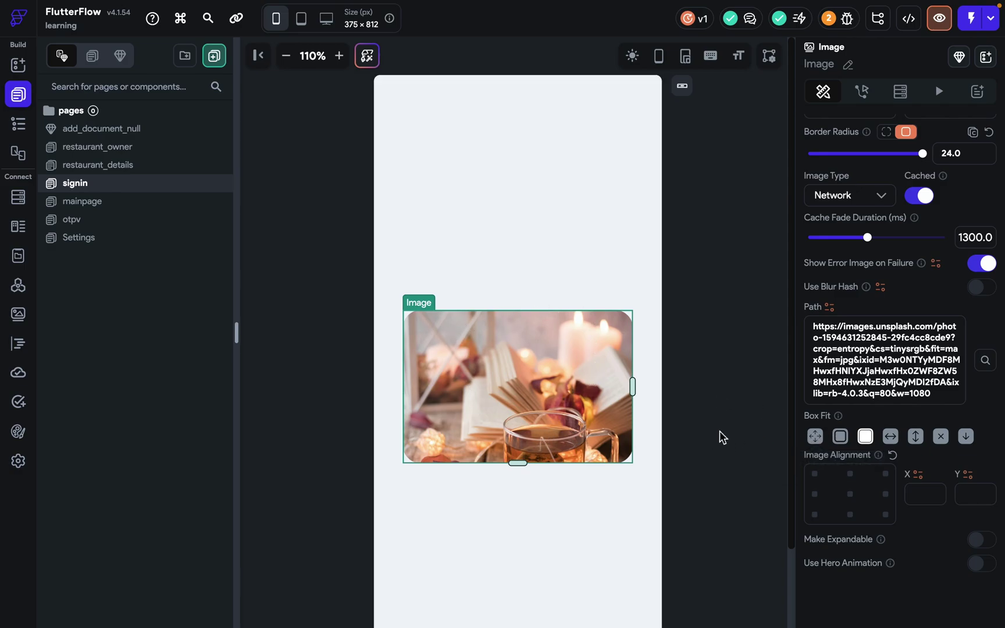
Cycle the image fit through fill, contain and cover, make it expandable, and run the preview.
click(819, 439)
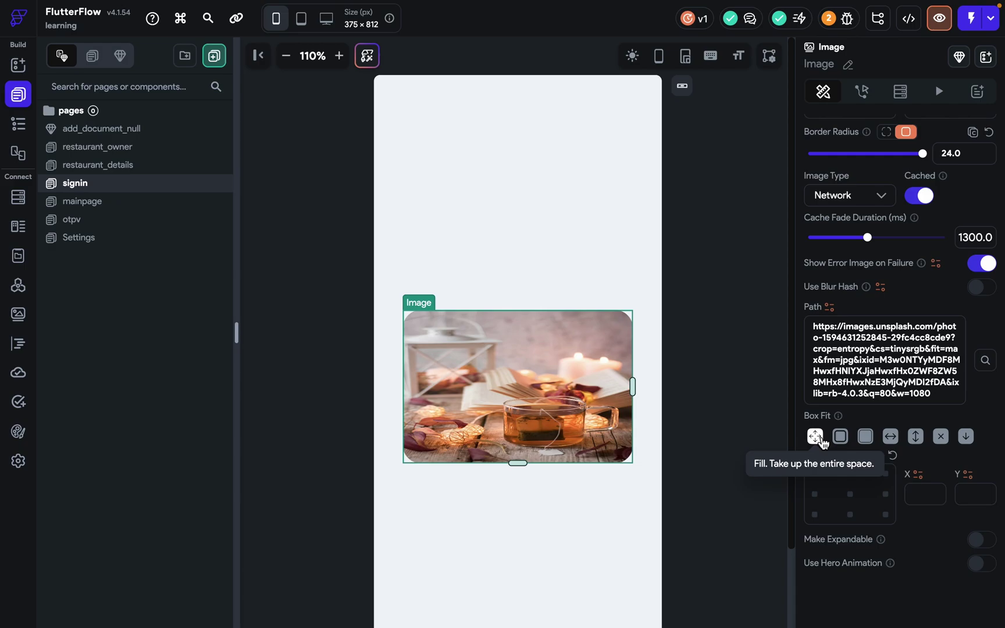
click(842, 439)
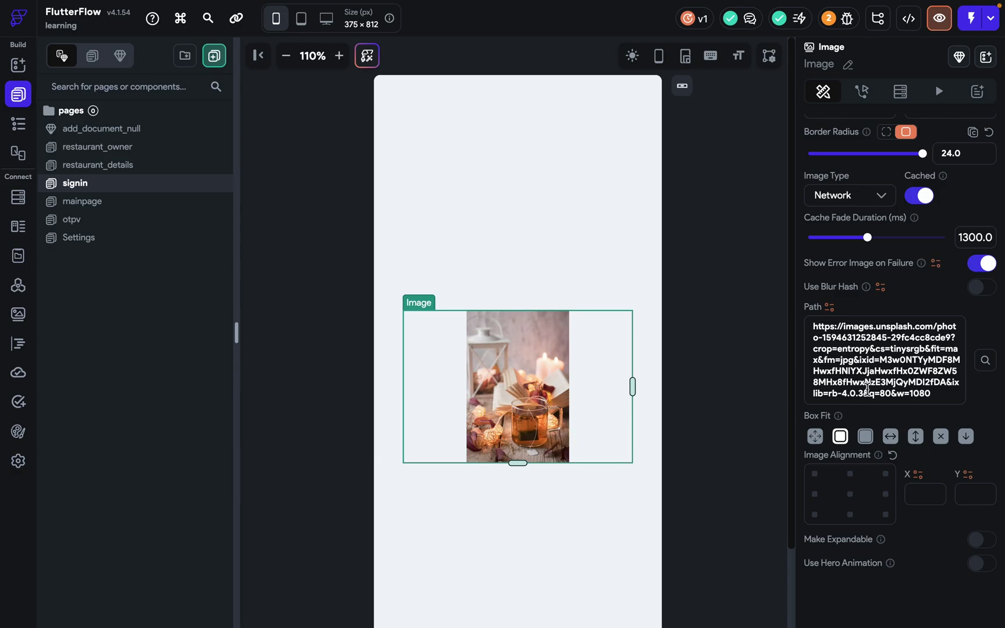
click(866, 437)
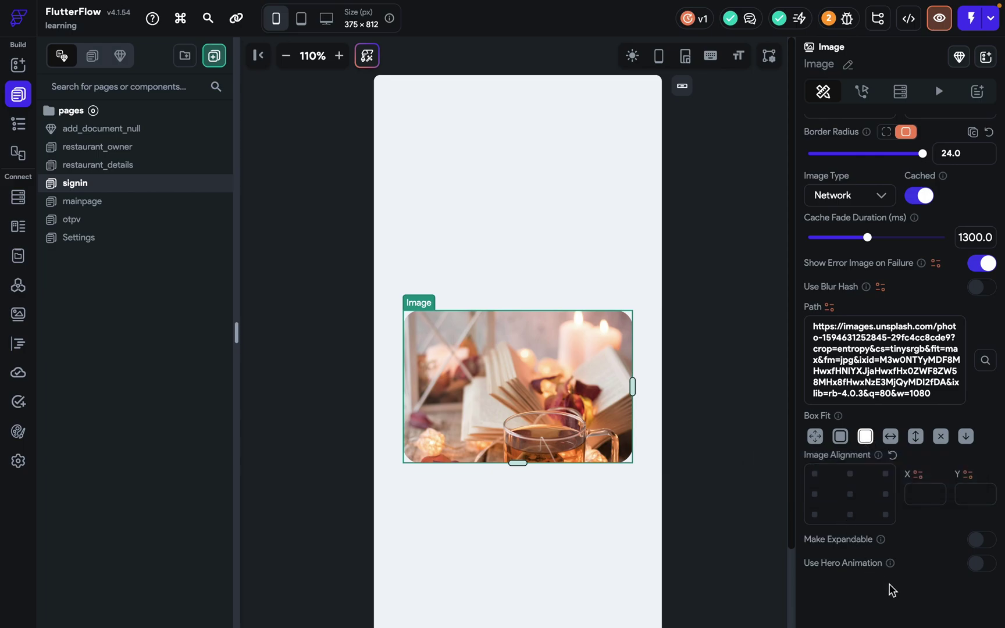
scroll(892, 590, down, 1)
scroll(874, 570, up, 1)
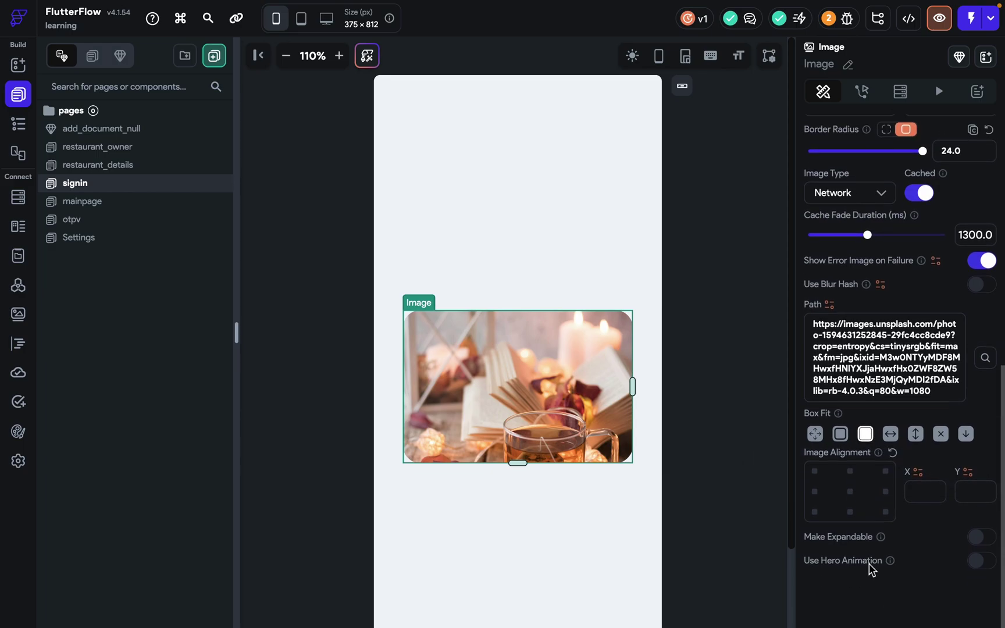
click(989, 547)
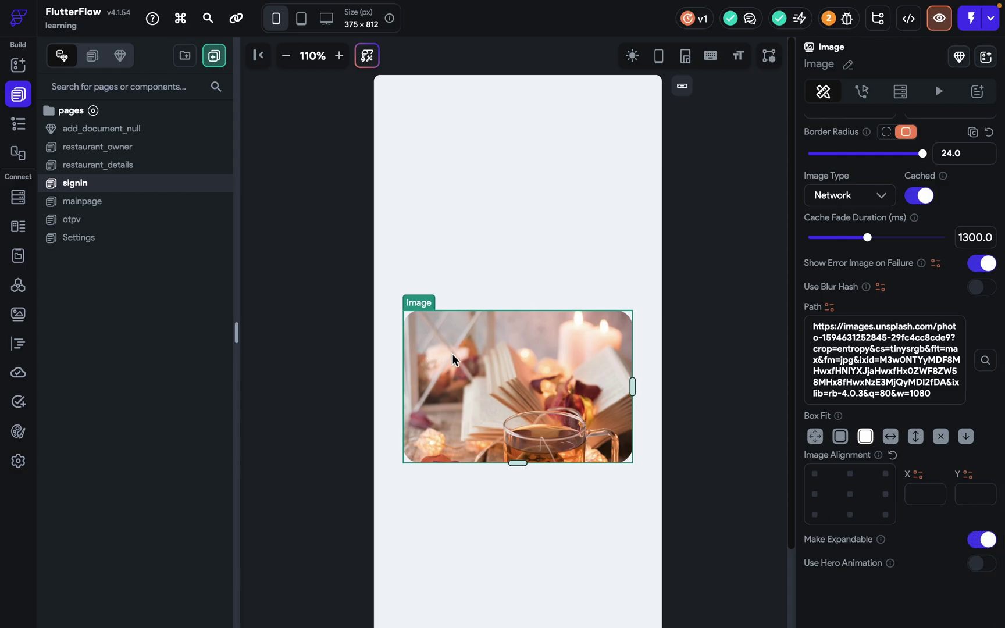
click(933, 25)
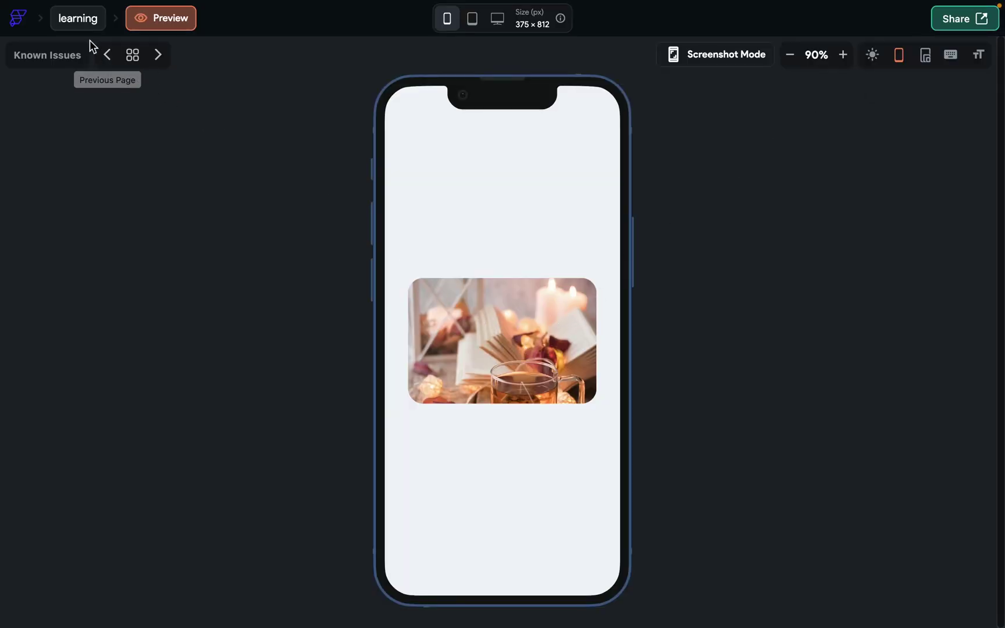
Leave the preview and switch on Make Expandable for the tea-and-candles image, rechecking in preview.
click(79, 18)
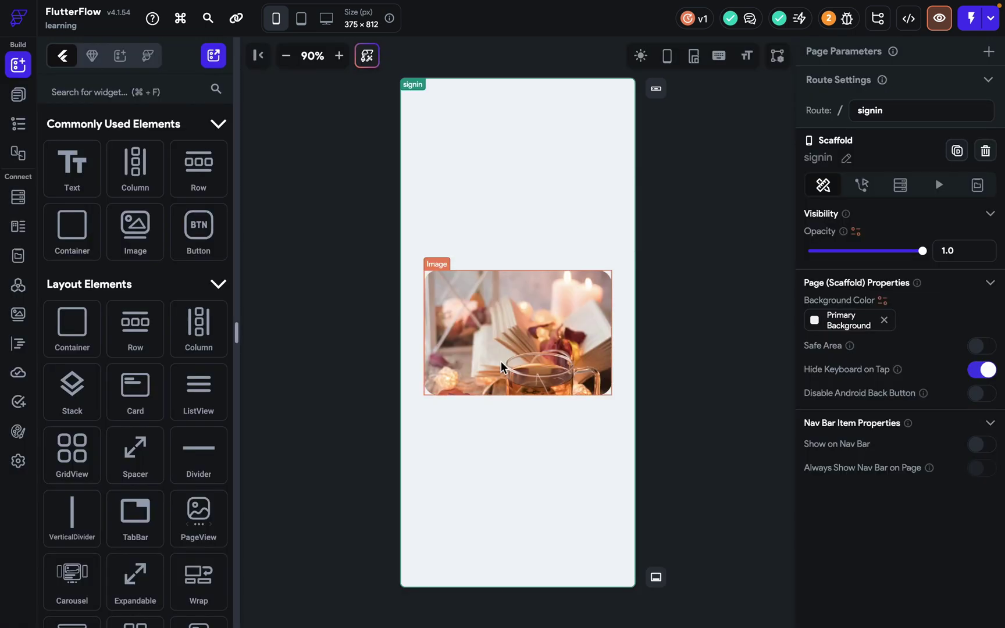
click(501, 361)
scroll(923, 415, down, 10)
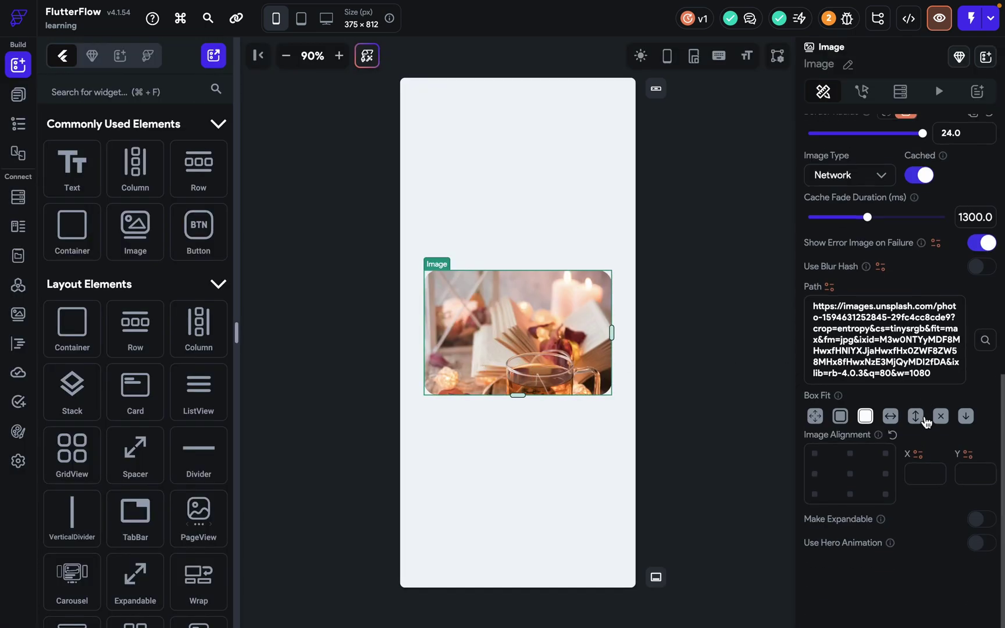
click(984, 540)
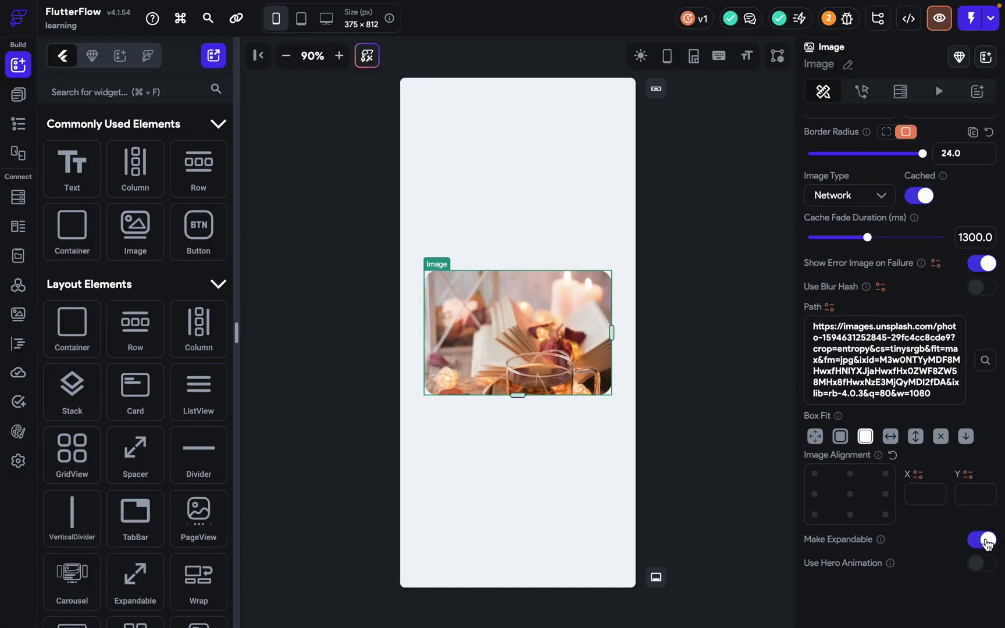
click(938, 33)
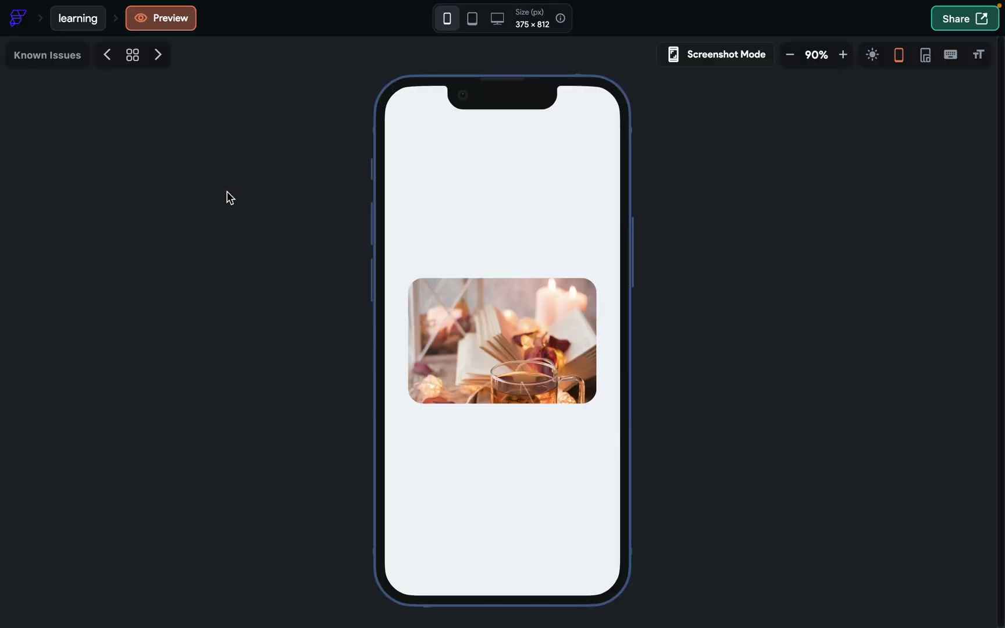
click(89, 25)
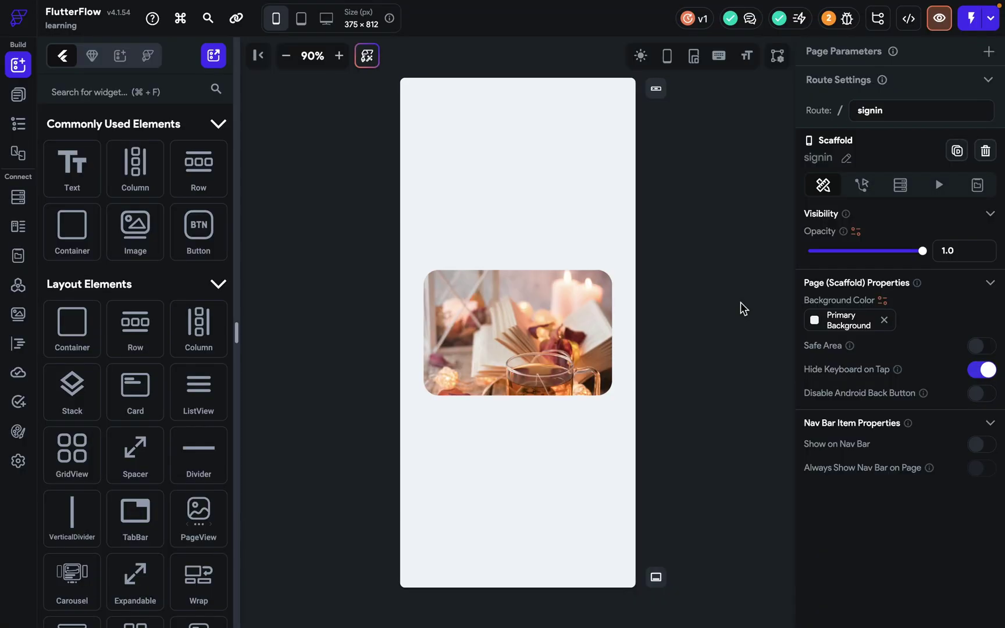
click(583, 317)
scroll(937, 398, down, 1)
scroll(937, 399, down, 5)
click(987, 539)
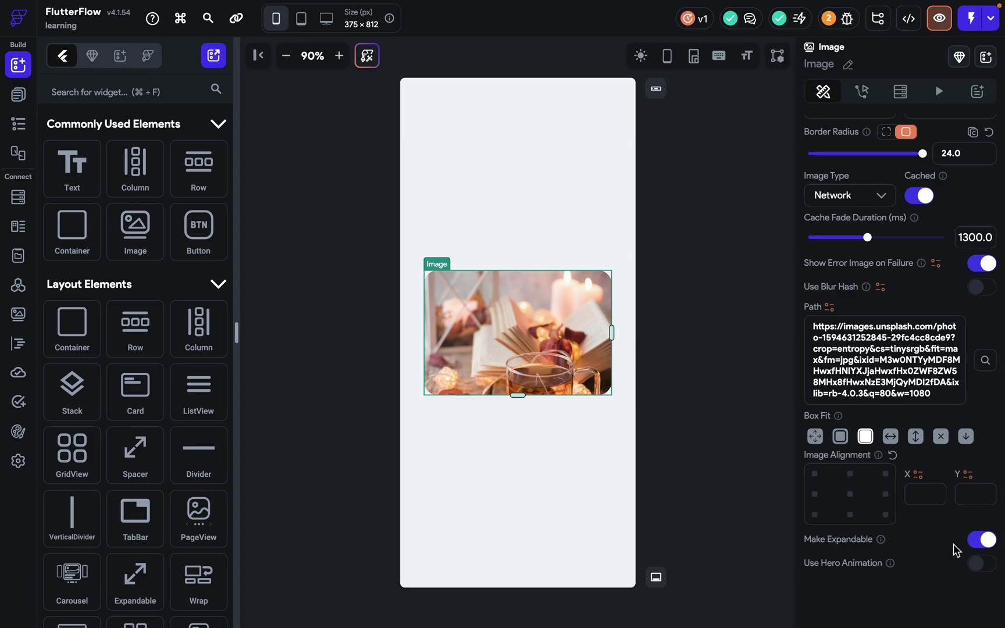
Enable Hero Animation on the image, save, create hero tag 'test', and preview the page.
click(980, 564)
key(super+s)
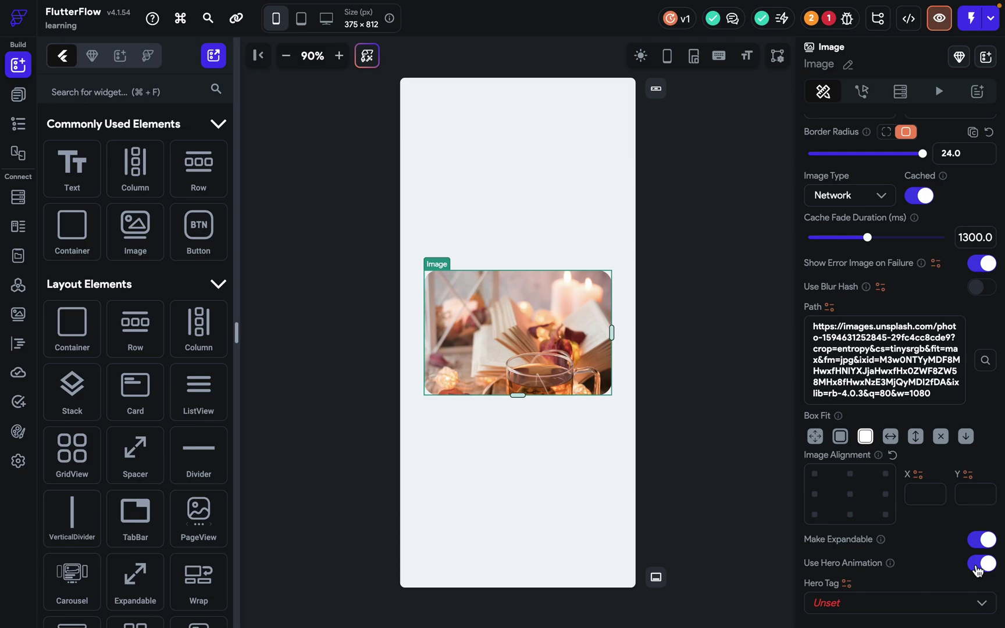
scroll(977, 570, down, 2)
click(937, 573)
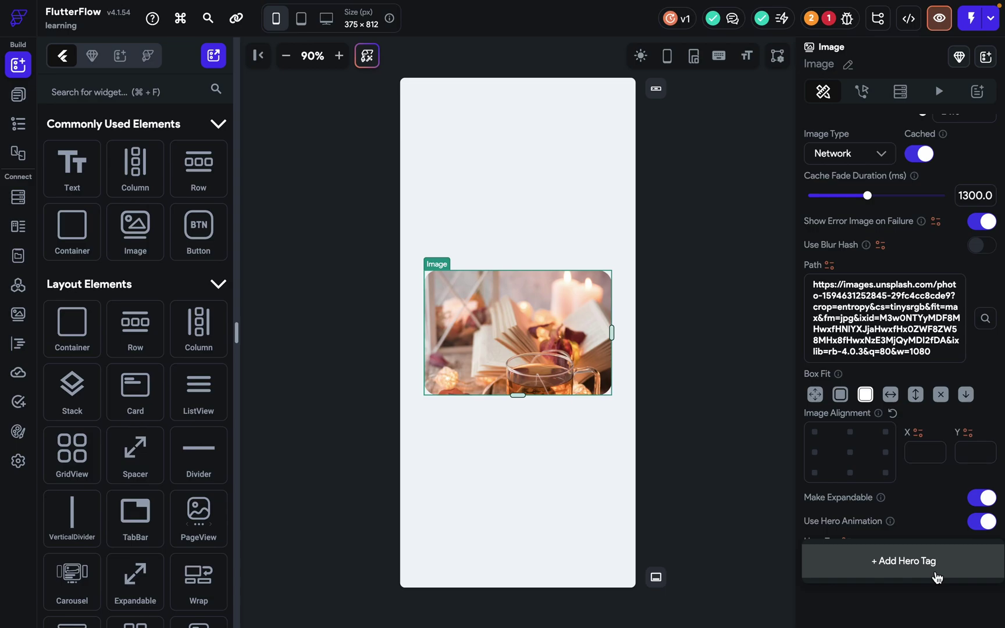
click(937, 578)
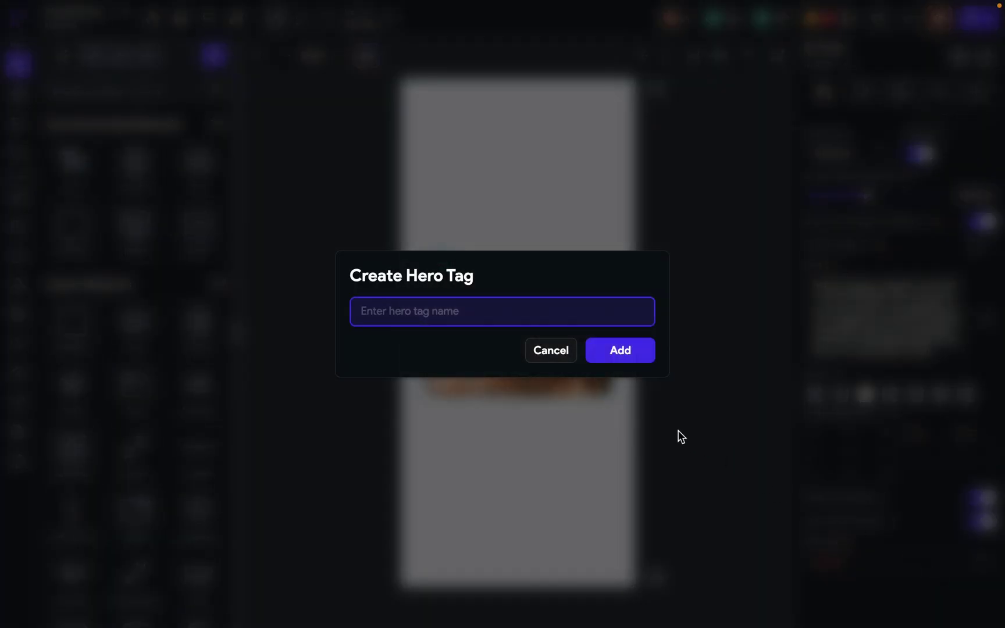
text(test)
click(605, 361)
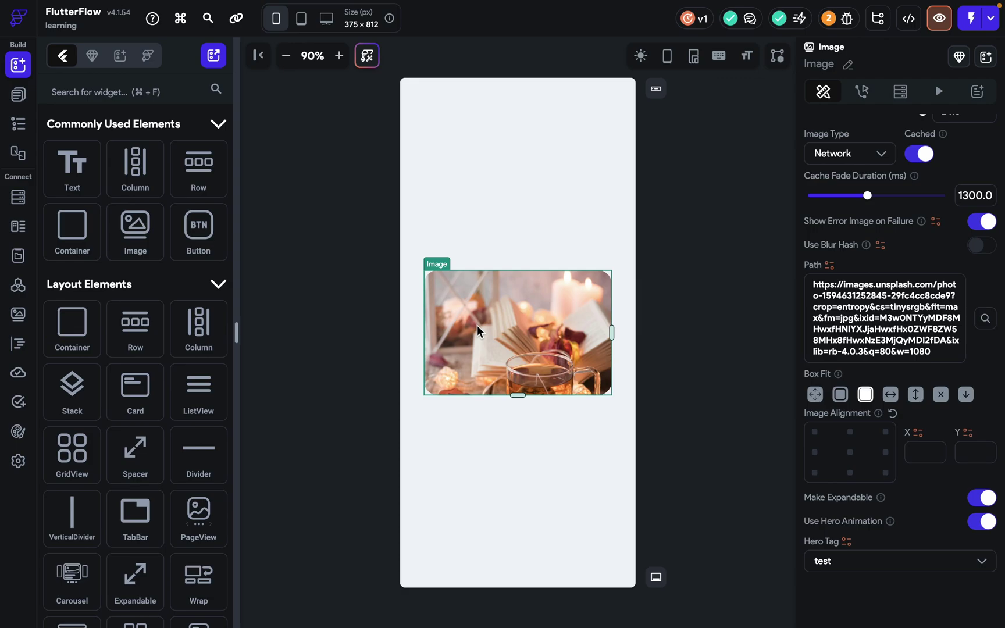
click(937, 21)
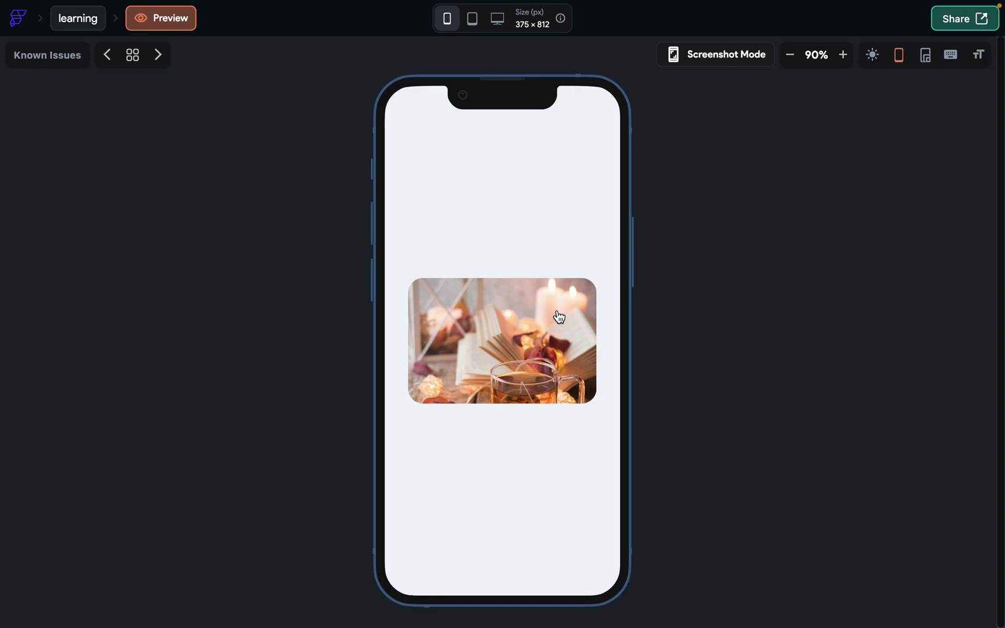
In preview, open the image full-screen and close it, then select its Column in the editor.
click(558, 316)
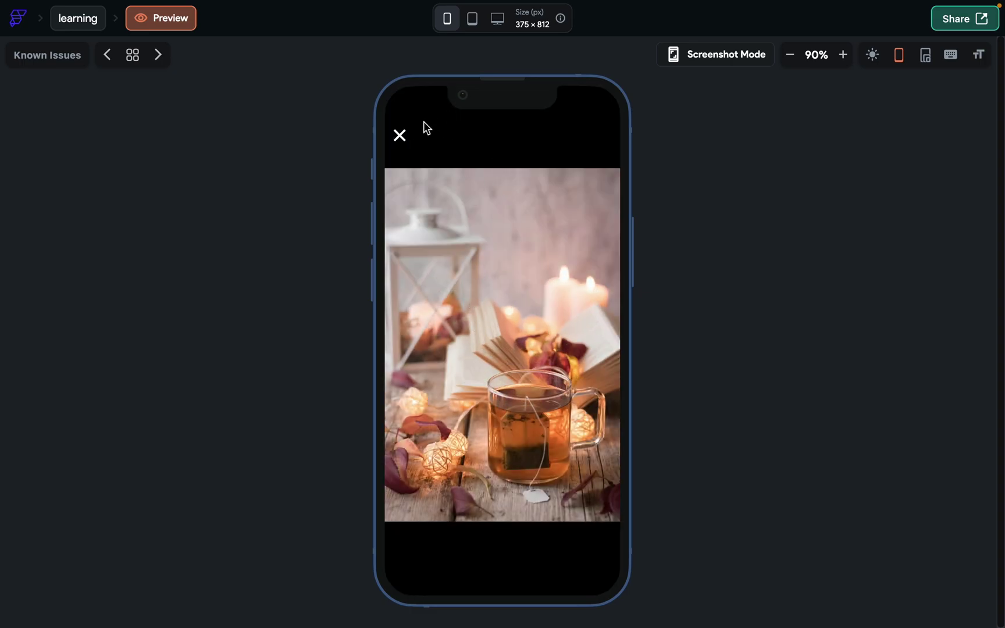
click(404, 135)
click(101, 26)
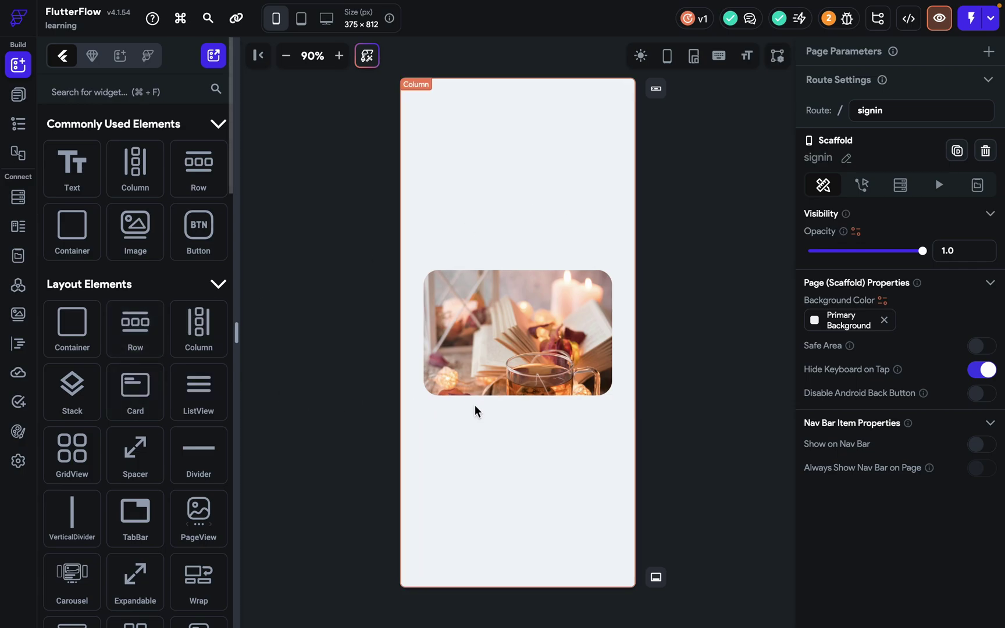
click(511, 436)
key(BackSpace)
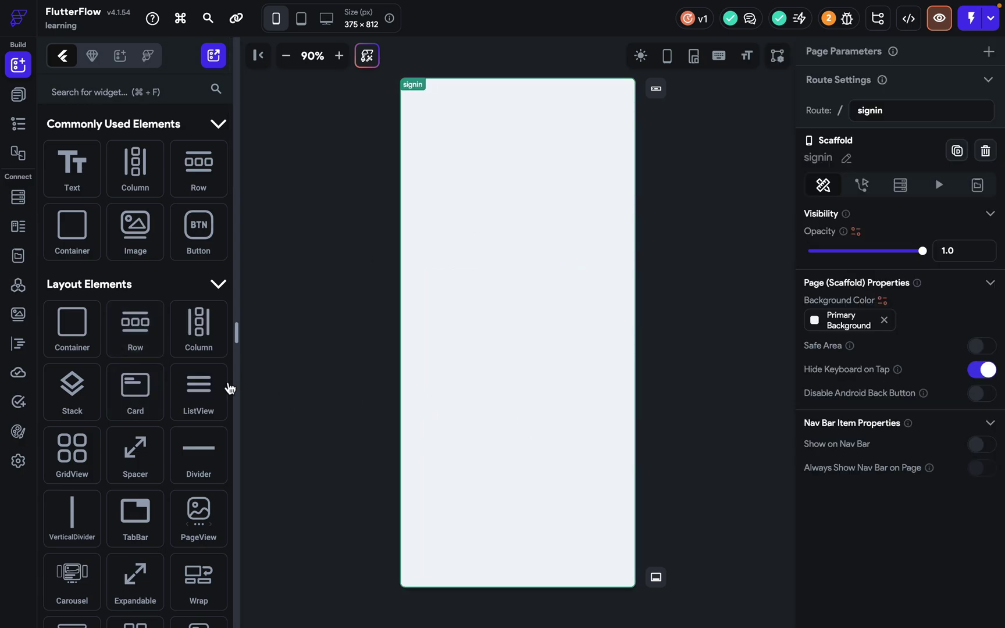
click(138, 290)
click(209, 133)
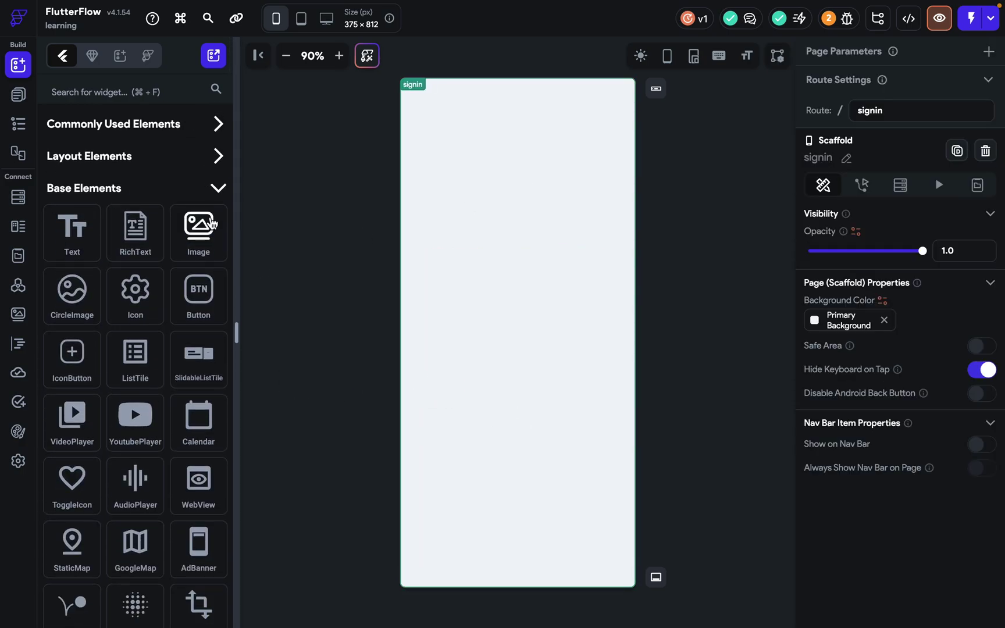
drag(72, 291, 439, 254)
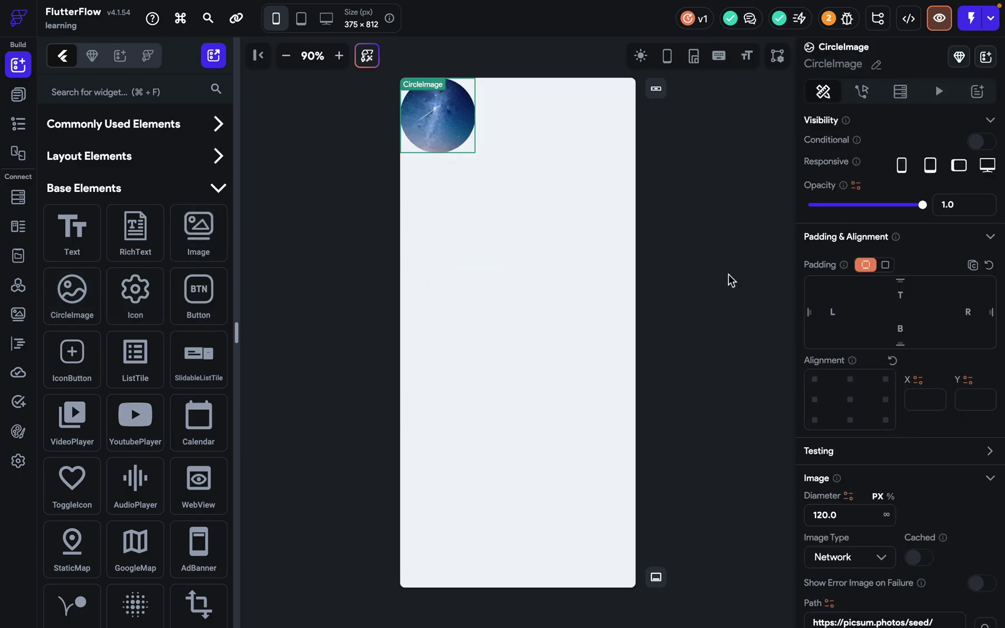
click(852, 515)
key(Down)
key(Down)
key(Down)
key(Down)
key(Down)
key(Down)
key(Down)
key(Down)
key(Down)
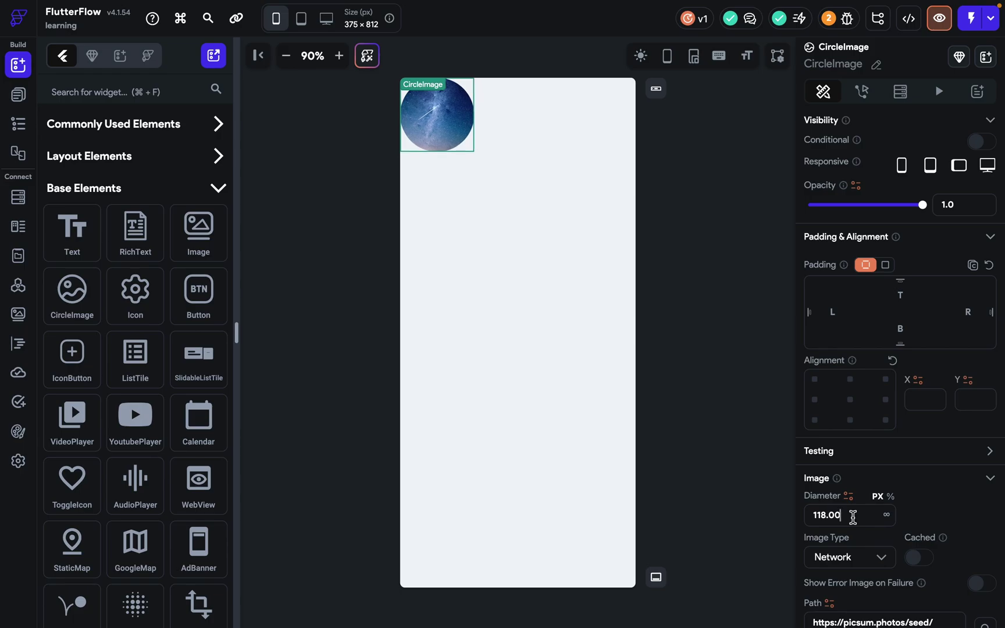
key(Down)
scroll(852, 518, down, 2)
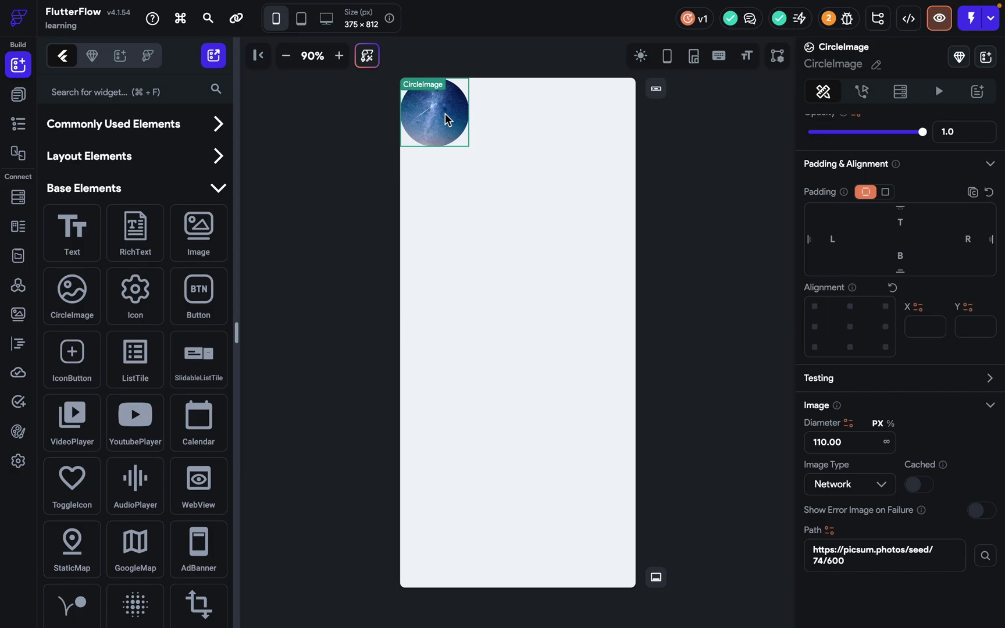
key(Delete)
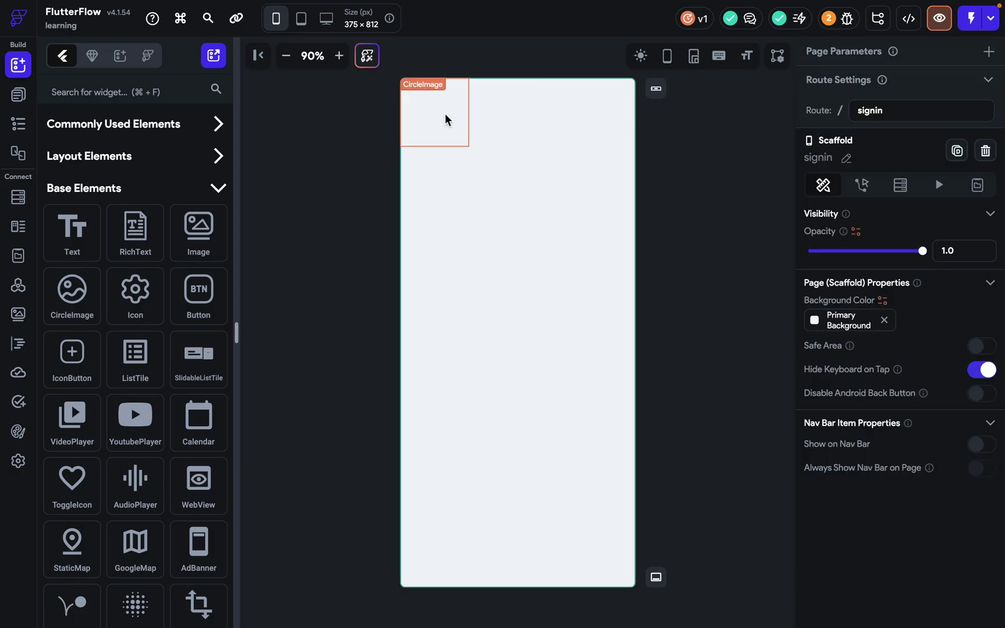
Add a centred Font Awesome Accessible Icon to the signin page.
drag(156, 298, 520, 190)
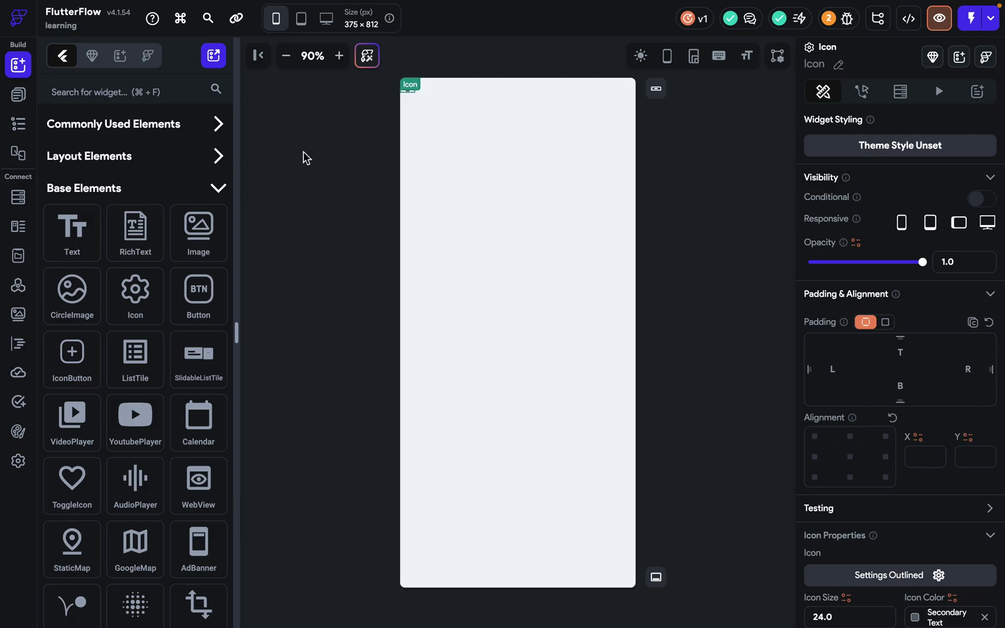
click(850, 457)
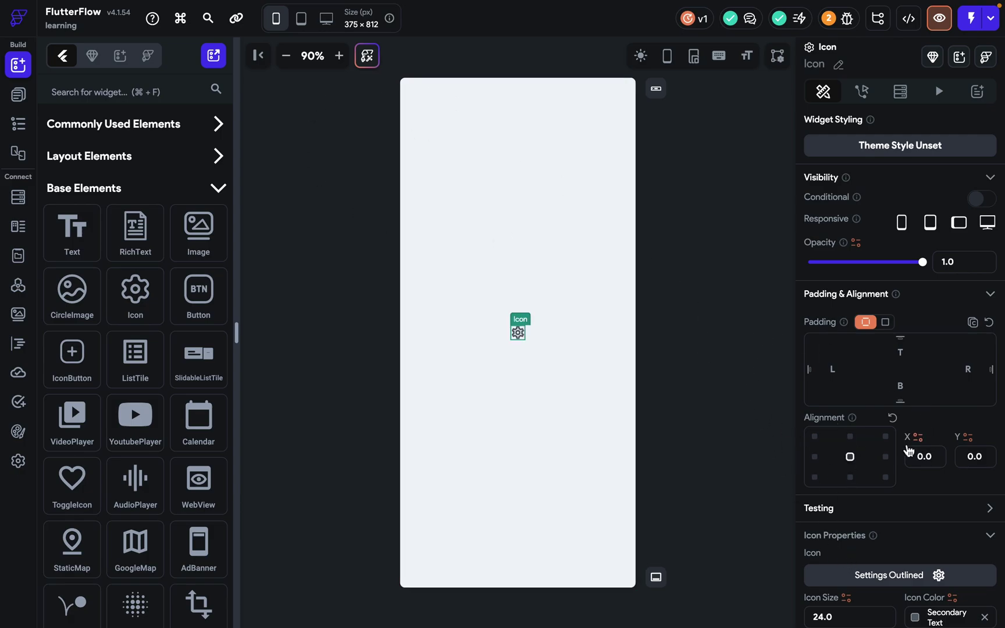
scroll(906, 448, down, 1)
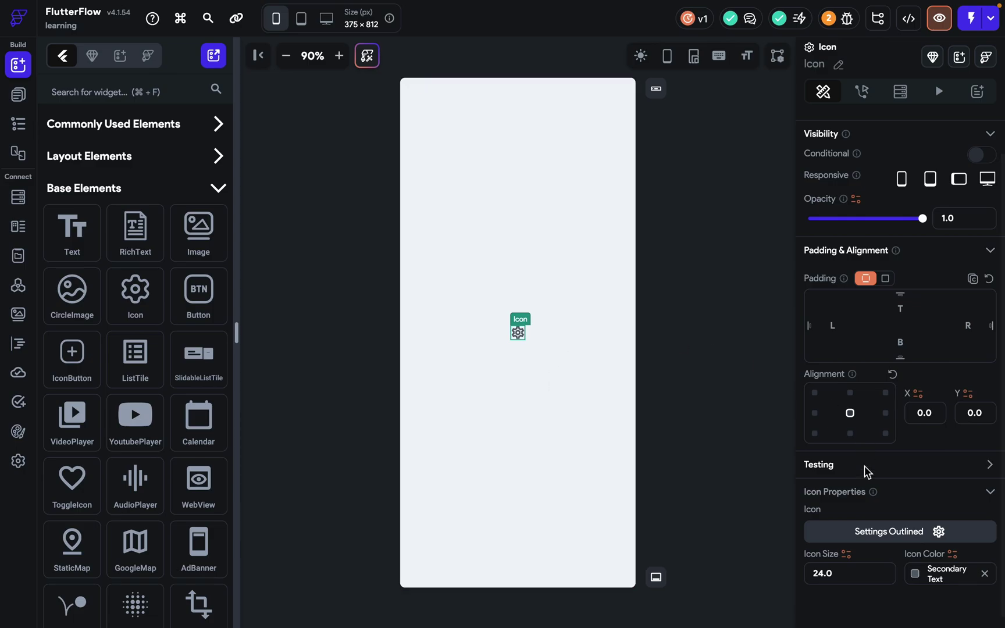
click(888, 534)
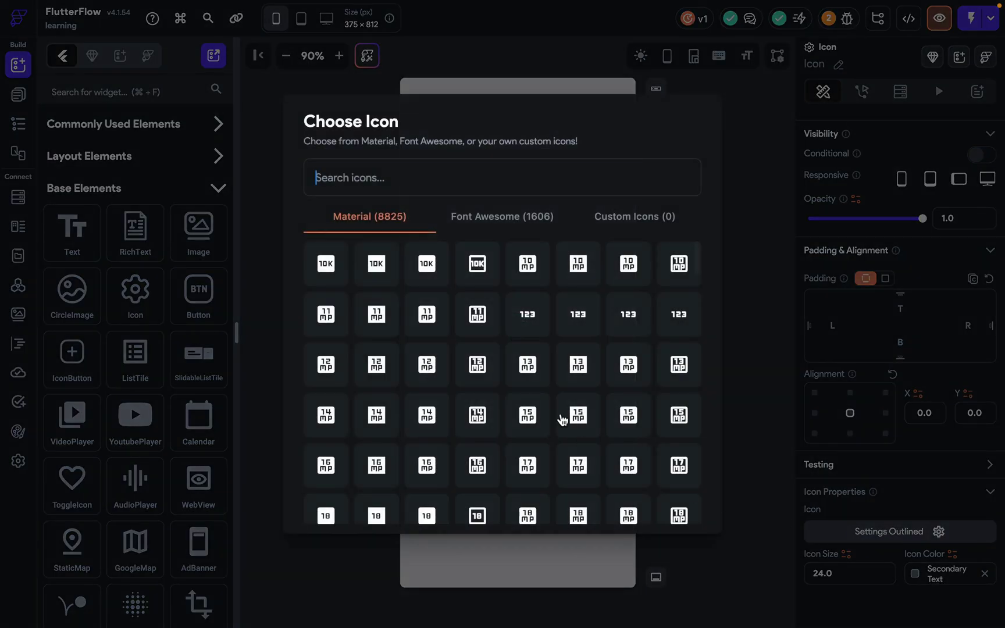
click(499, 222)
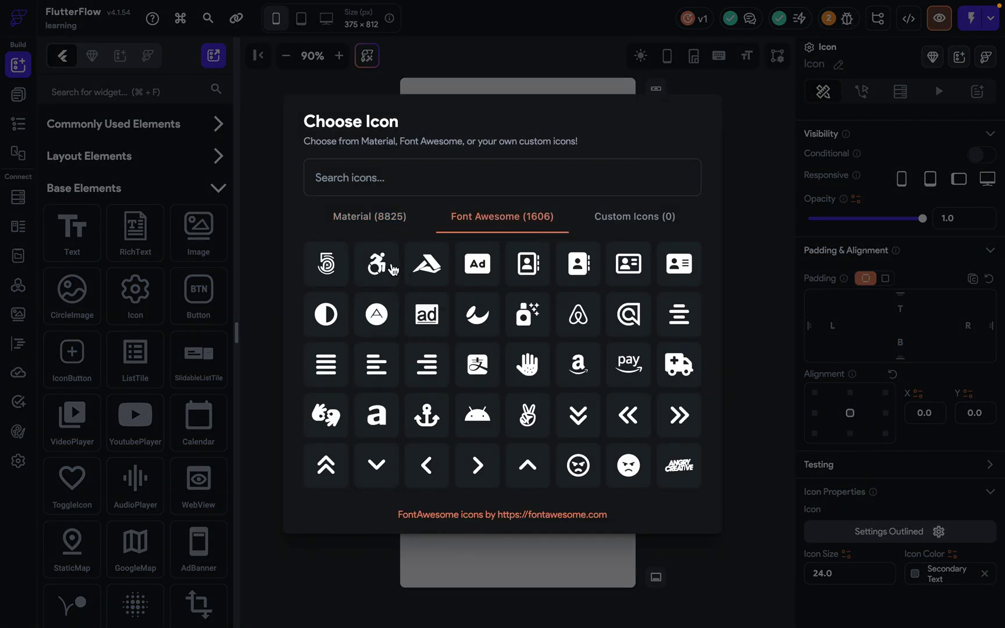
click(326, 263)
click(834, 527)
click(692, 229)
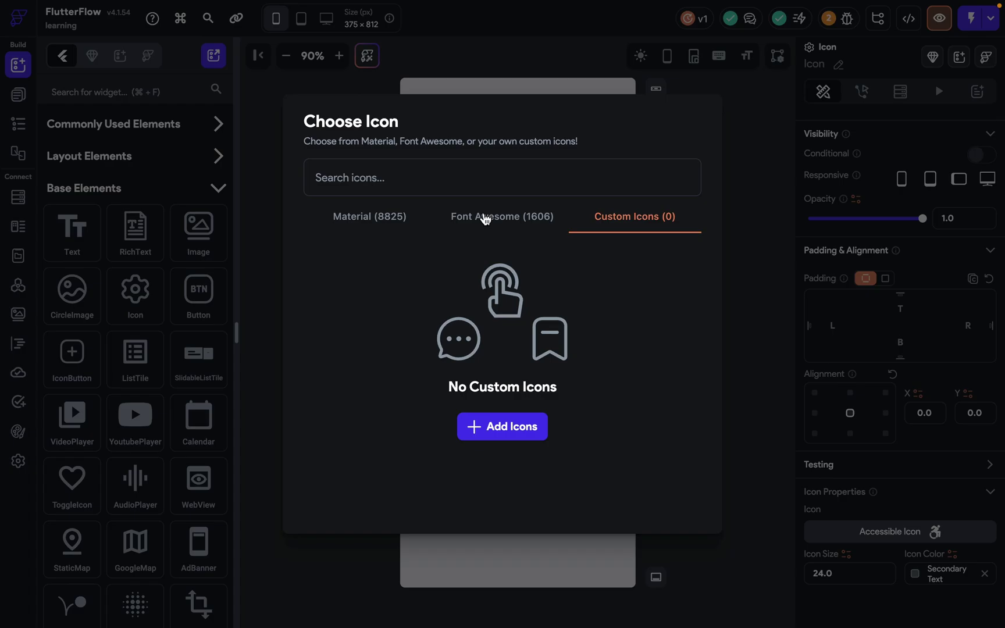
click(484, 218)
click(751, 250)
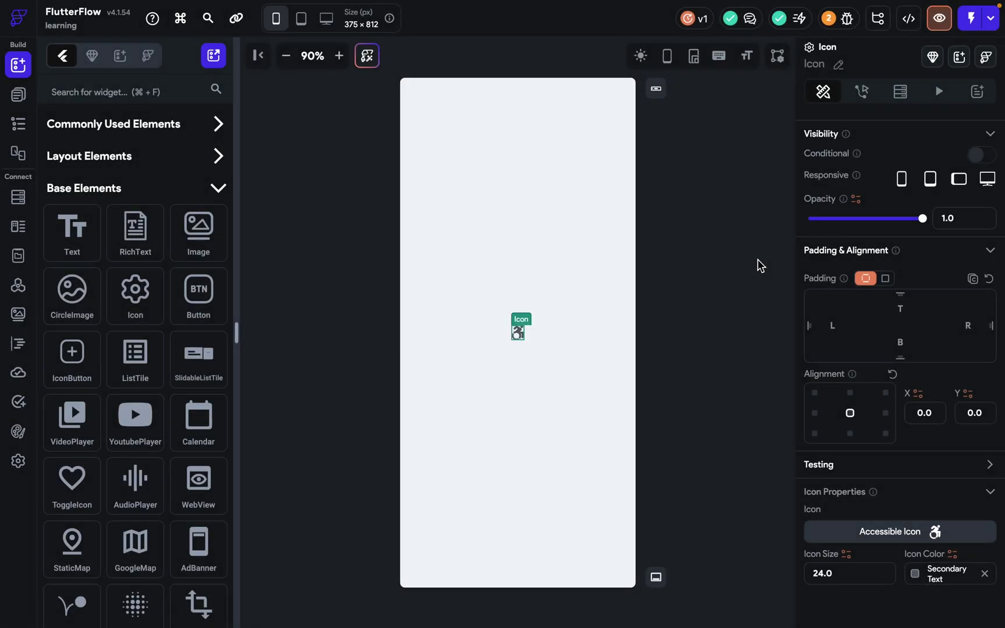
Set the icon size to just under 600, give it a theme colour, then delete the icon.
click(858, 569)
text(600)
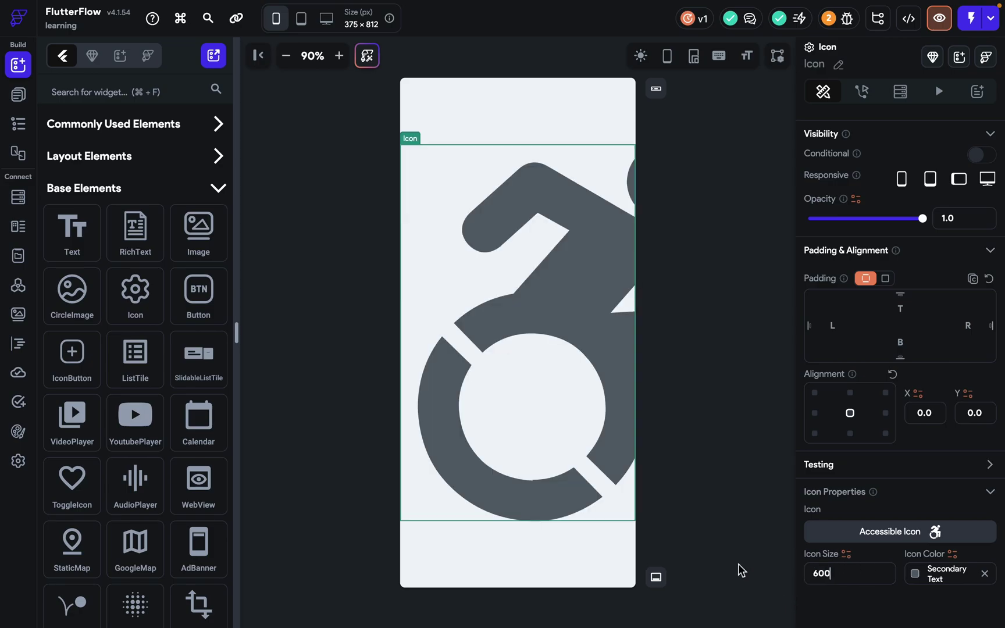
key(Down)
key(Down)
key(Down)
key(Down)
key(Down)
key(Down)
key(Down)
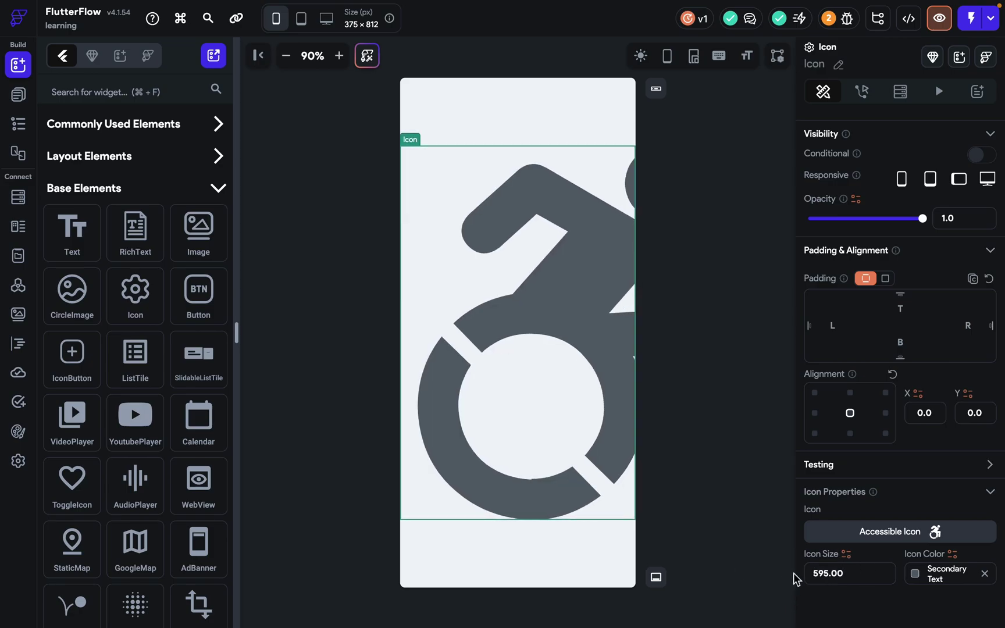
click(945, 574)
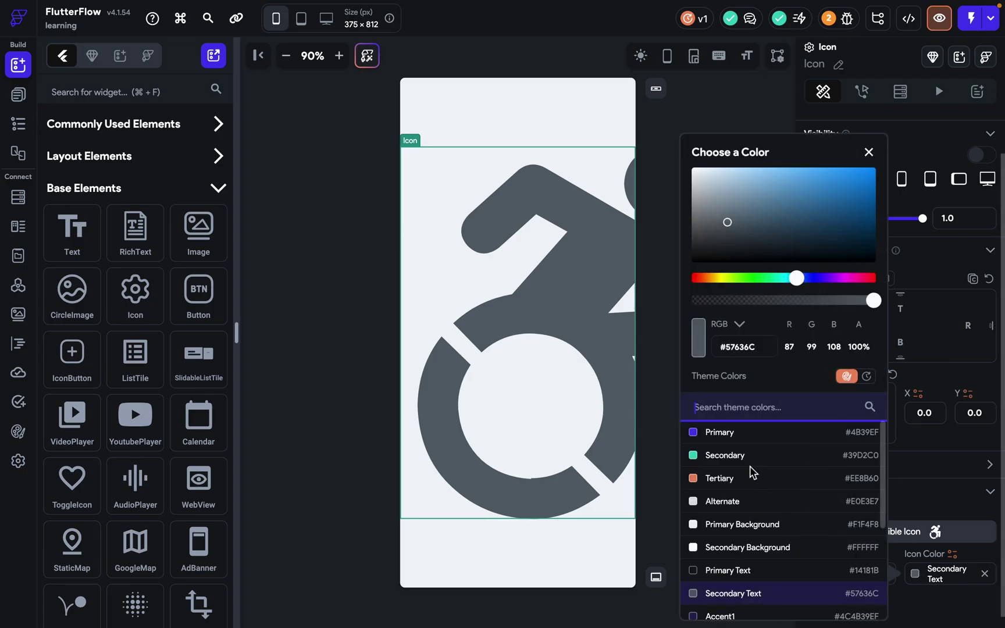
click(727, 455)
click(523, 417)
key(Delete)
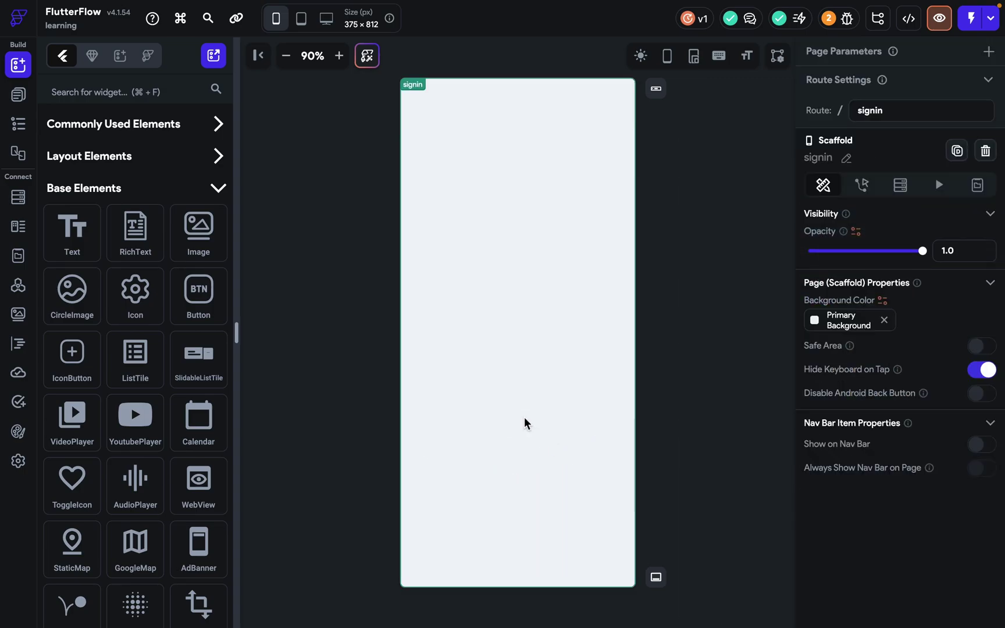
Drop a Button from Base Elements onto the signin page and centre-align it.
drag(199, 293, 517, 295)
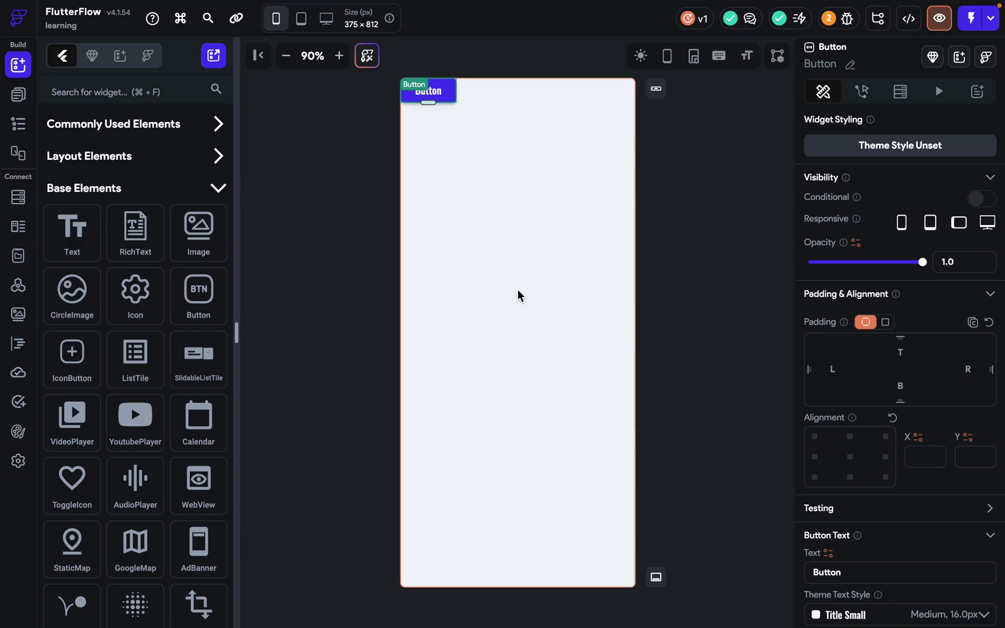
click(850, 456)
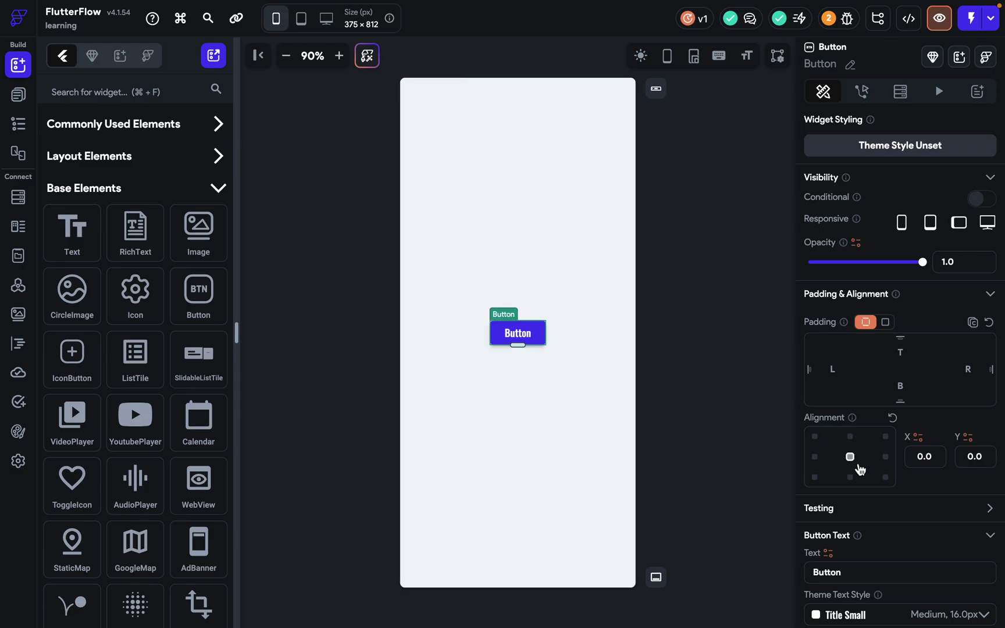
scroll(848, 534, down, 2)
scroll(849, 534, down, 1)
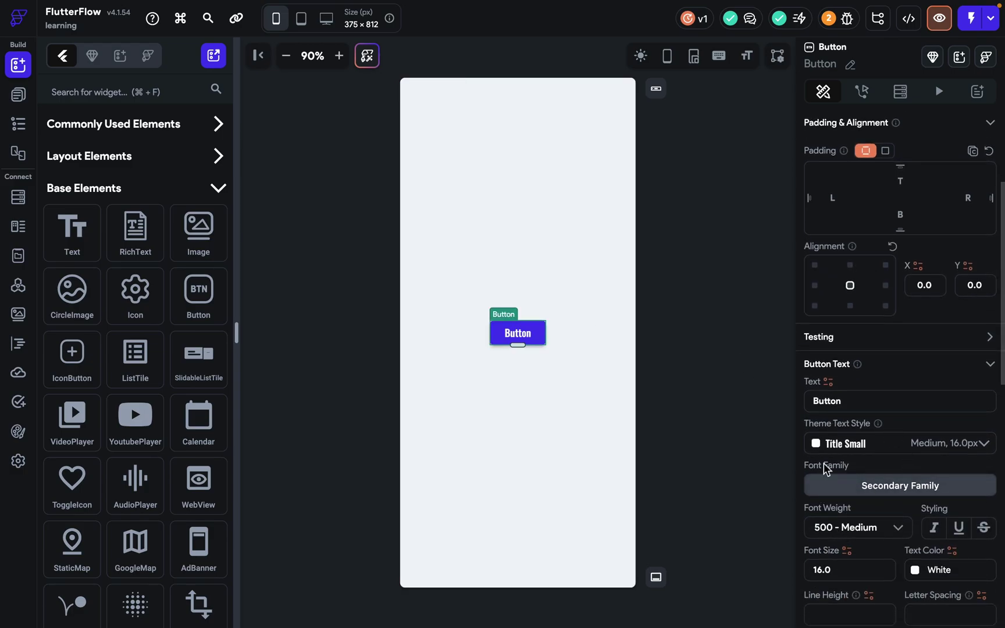
Replace the button's label text 'Button' with 'hello'.
drag(878, 407, 731, 408)
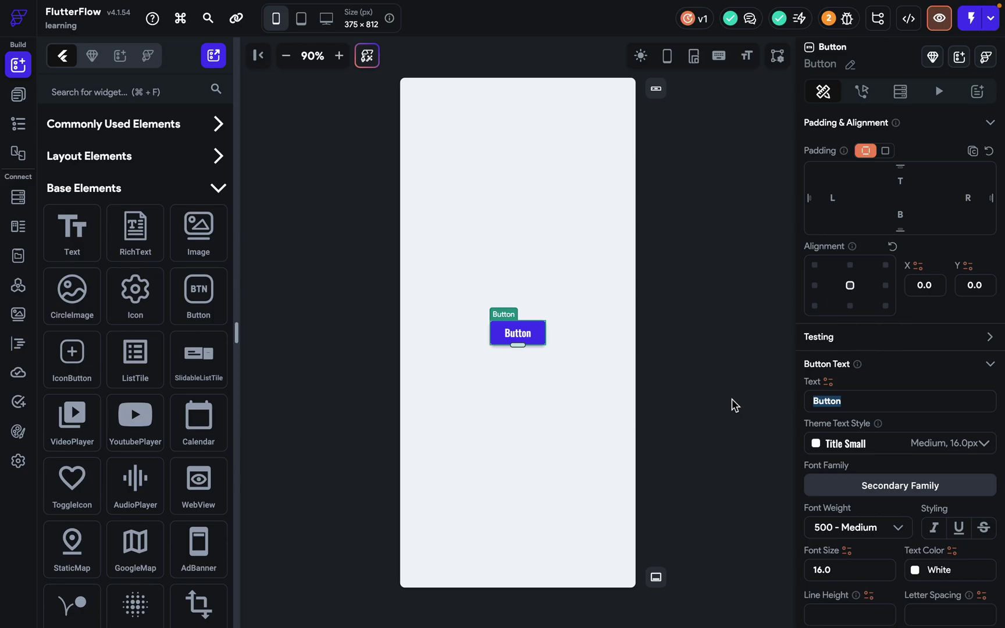
text(hello)
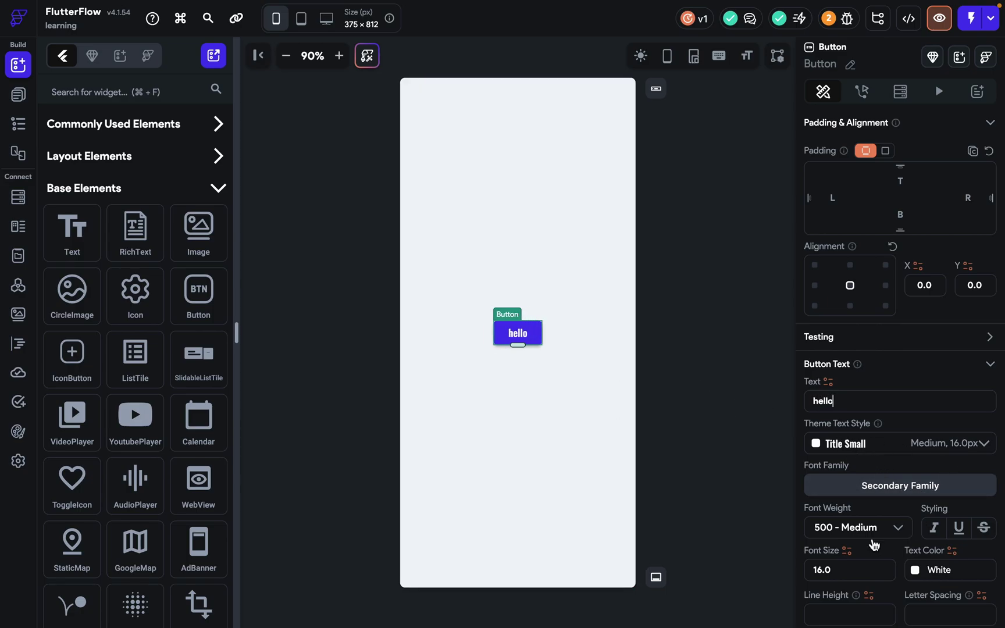
scroll(872, 529, down, 5)
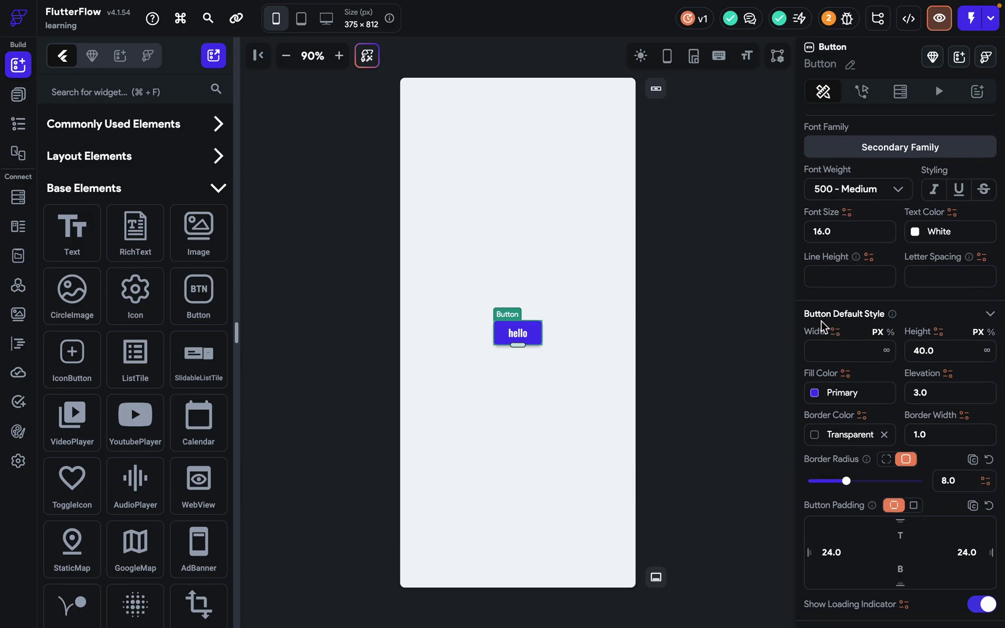
click(837, 356)
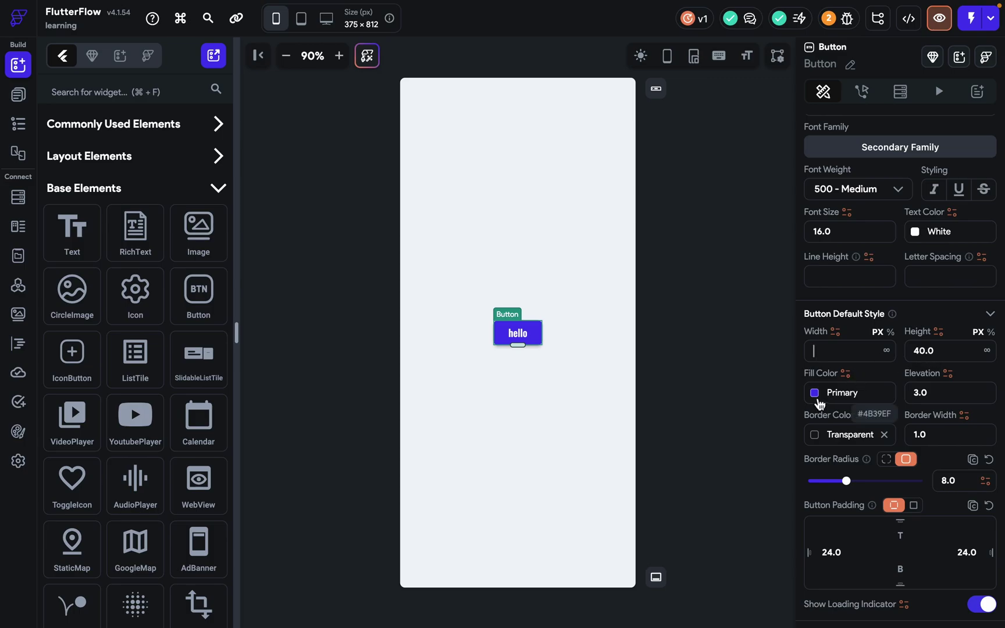
Zoom the canvas to 200% and set the button's fill colour to Primary.
click(345, 58)
click(345, 59)
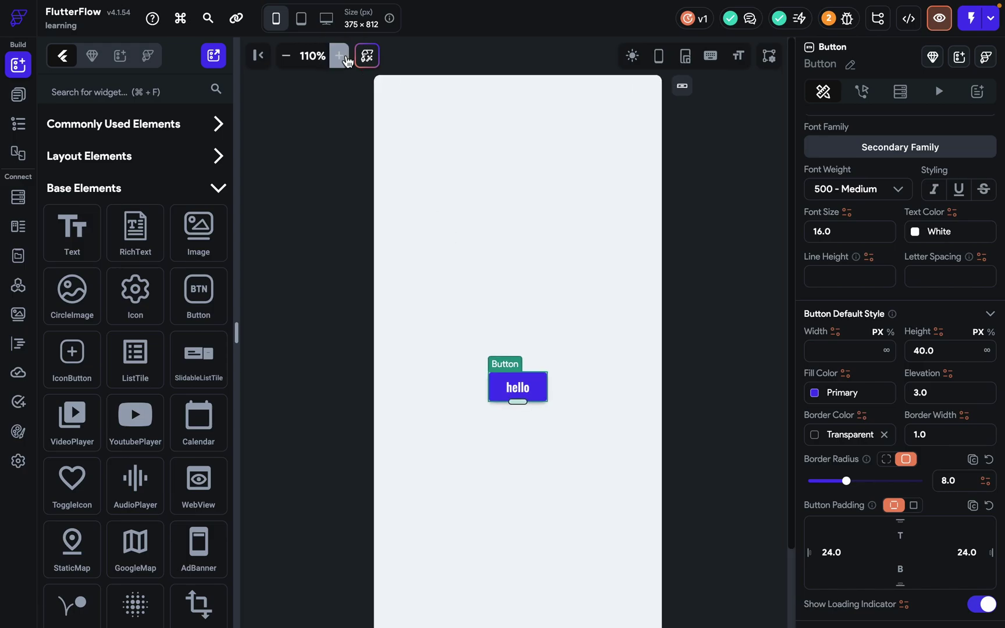
click(339, 56)
click(339, 55)
scroll(716, 500, down, 3)
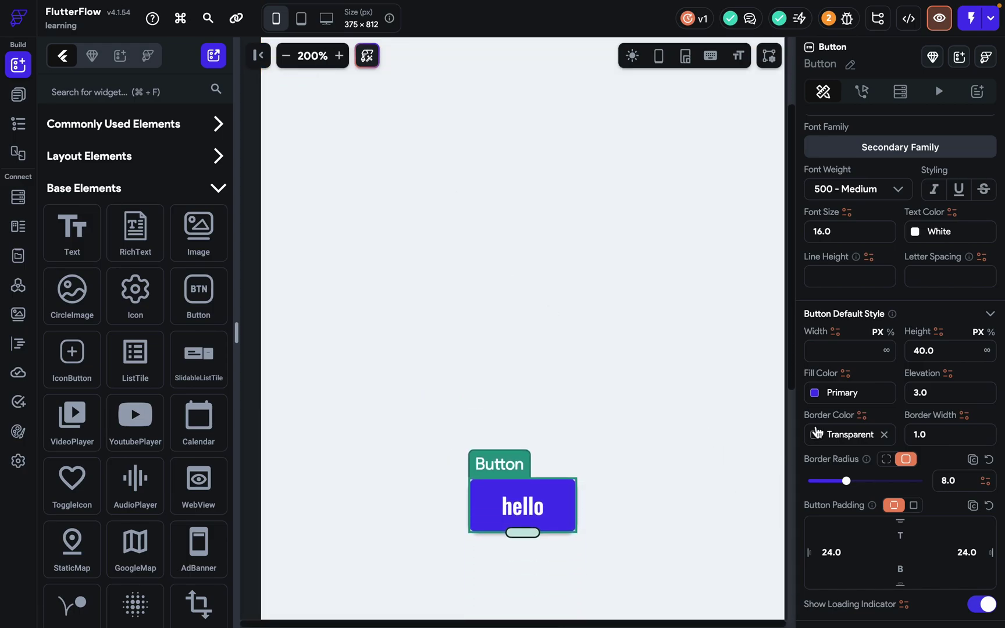
click(820, 398)
click(654, 525)
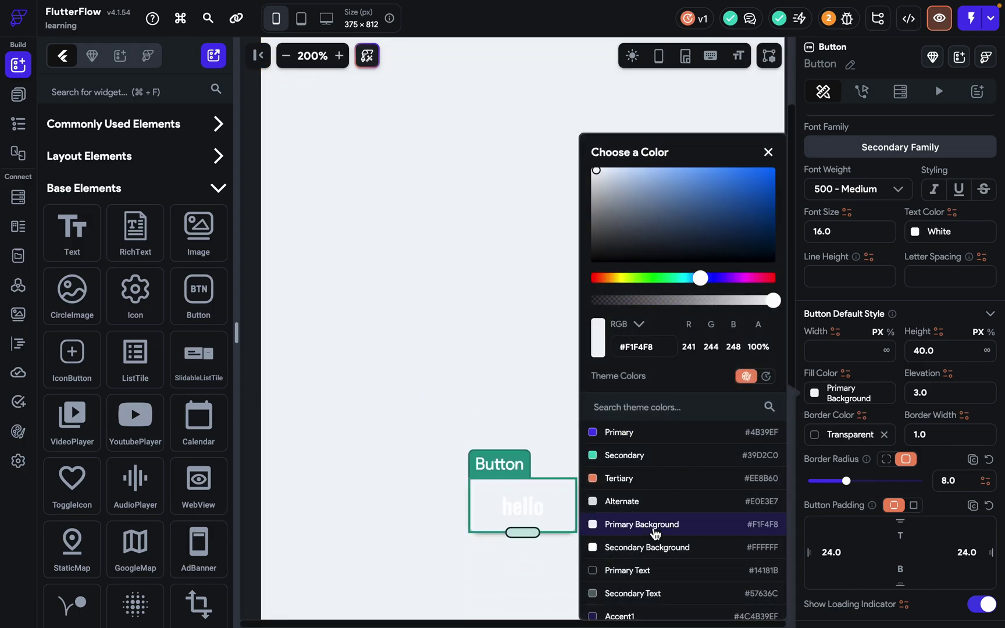
click(436, 540)
click(456, 546)
click(487, 502)
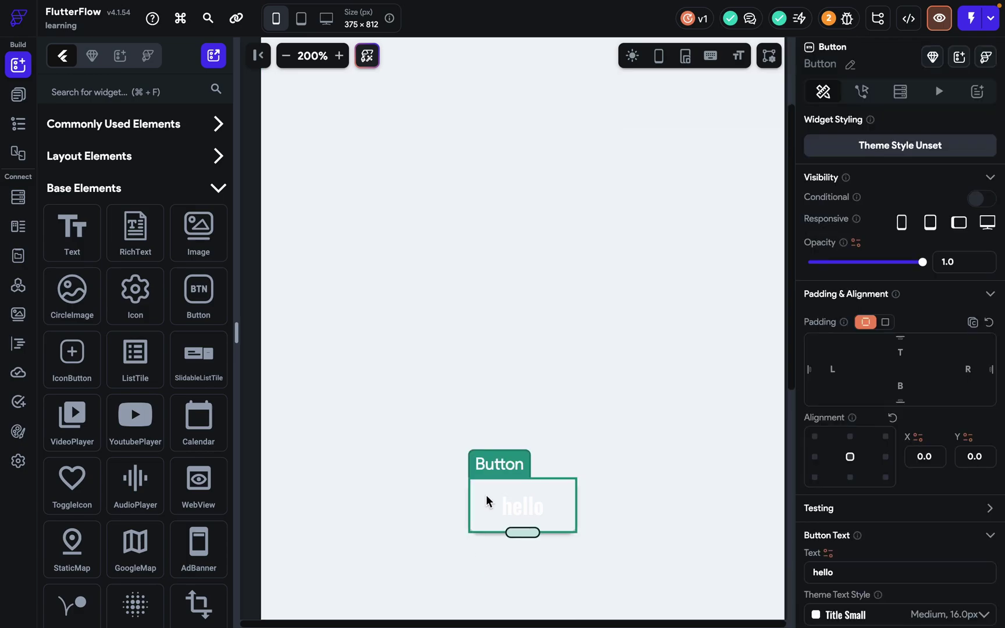
scroll(907, 470, down, 10)
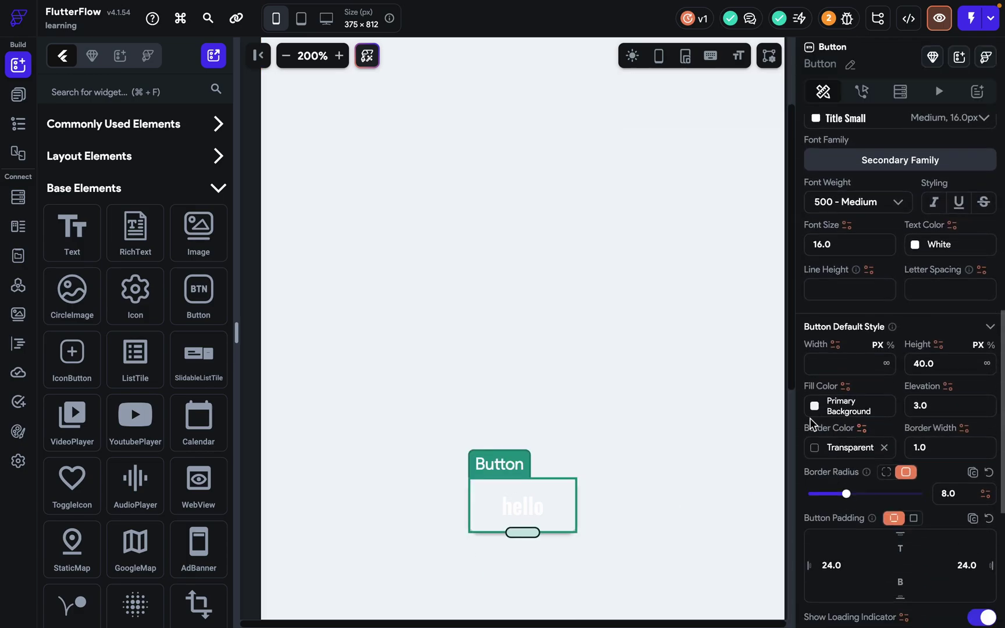
click(814, 406)
click(698, 432)
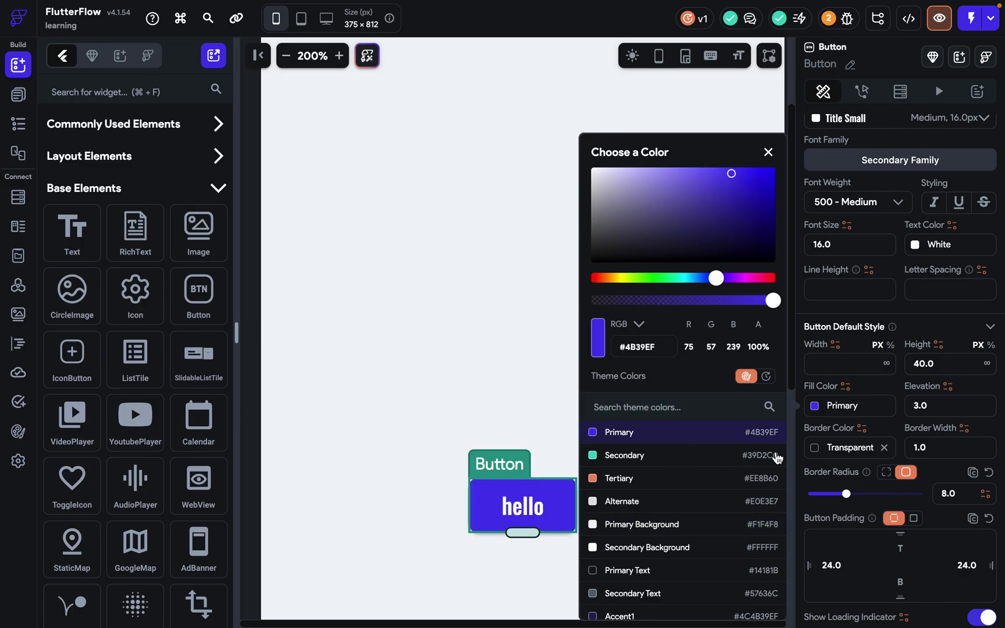
click(700, 456)
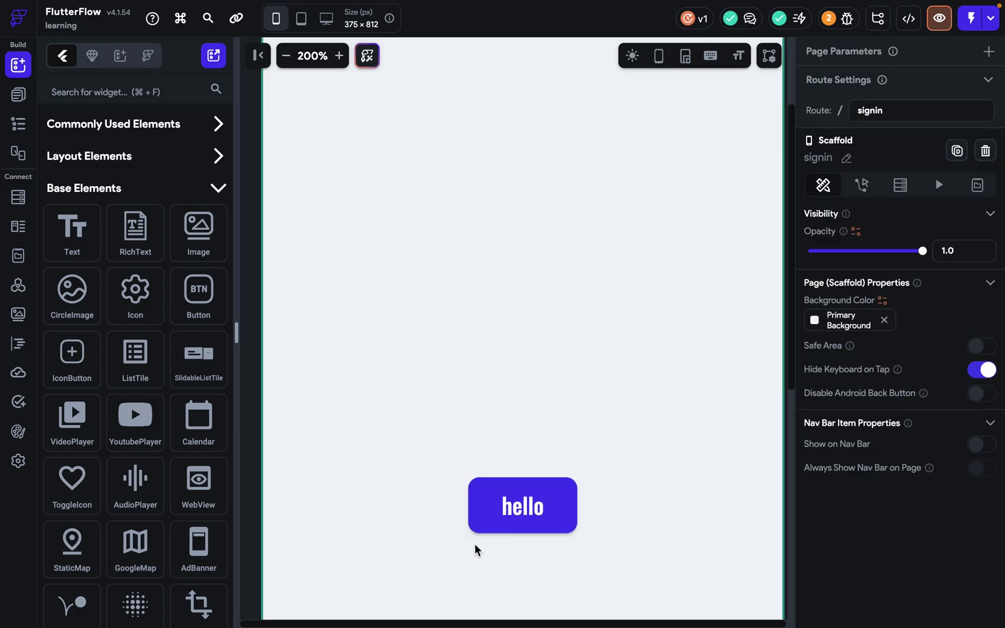
Set the hello button's elevation to 0.
click(570, 520)
scroll(987, 566, down, 9)
click(919, 378)
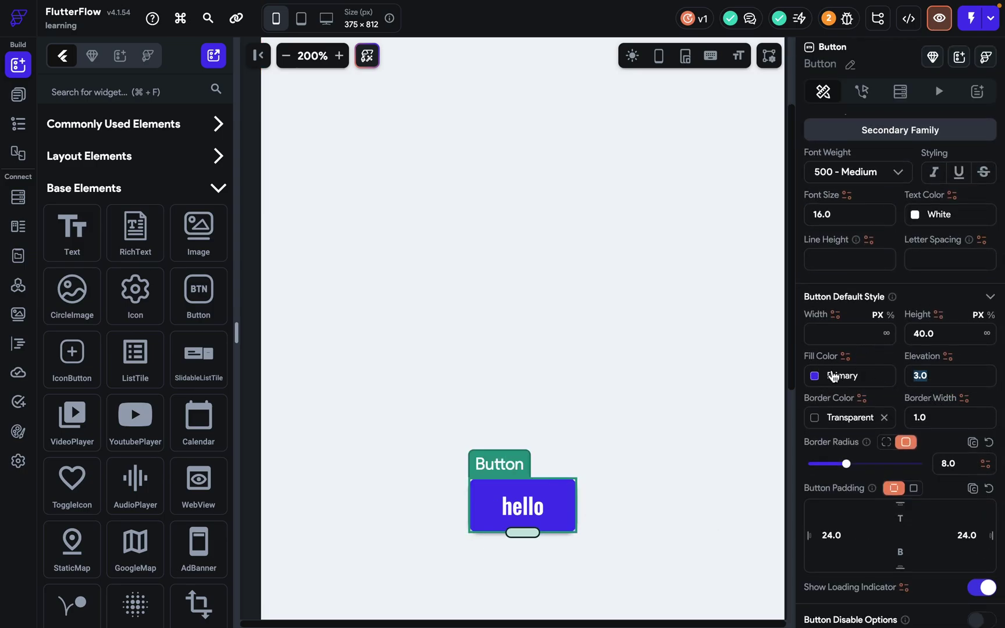
click(654, 456)
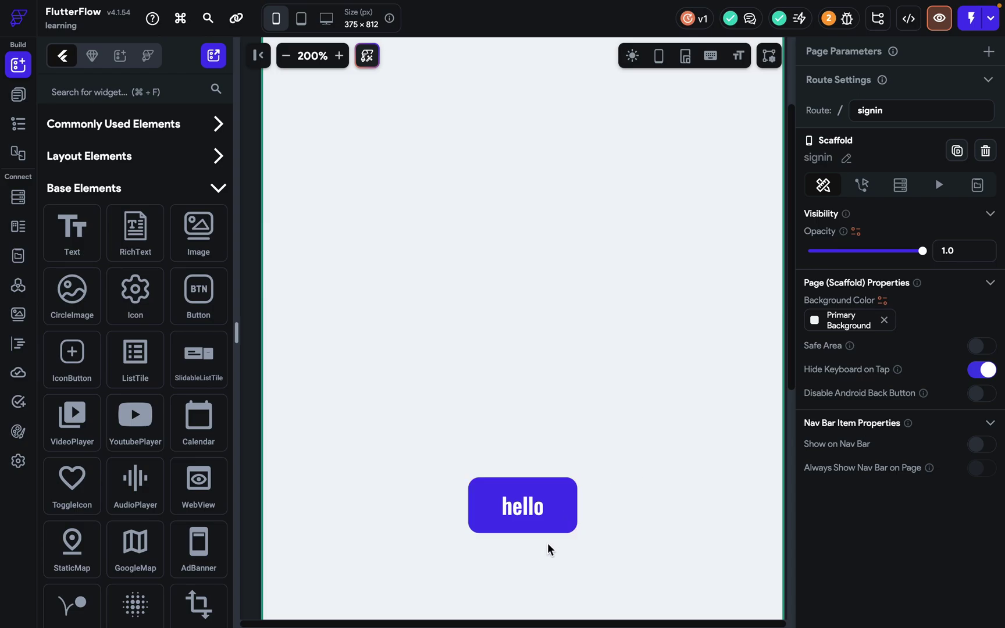
click(538, 524)
Give the button a Primary Background border colour with border width 0.
scroll(931, 369, down, 10)
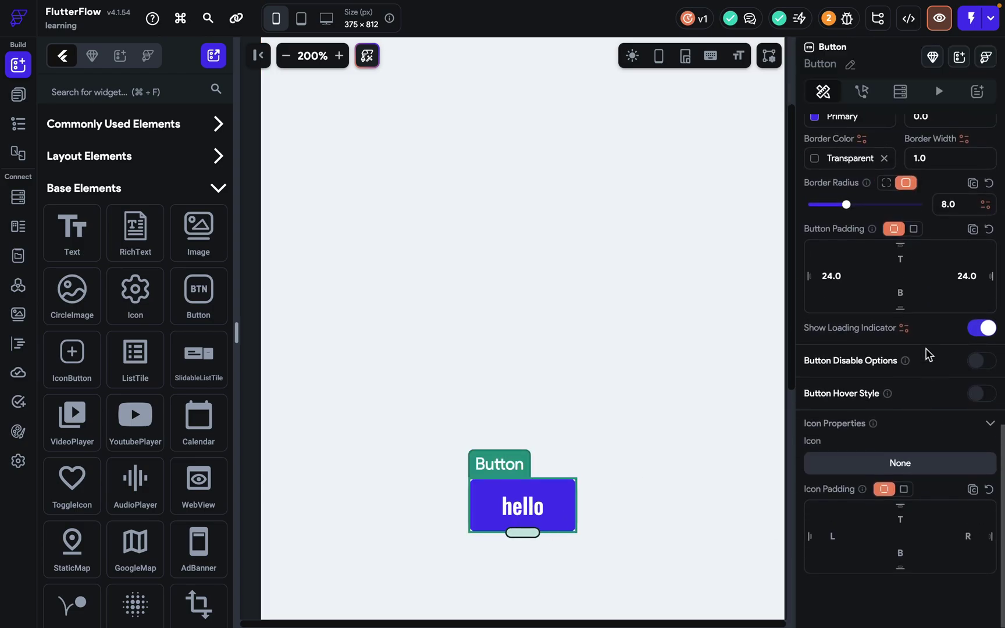
scroll(931, 369, up, 2)
scroll(901, 247, up, 1)
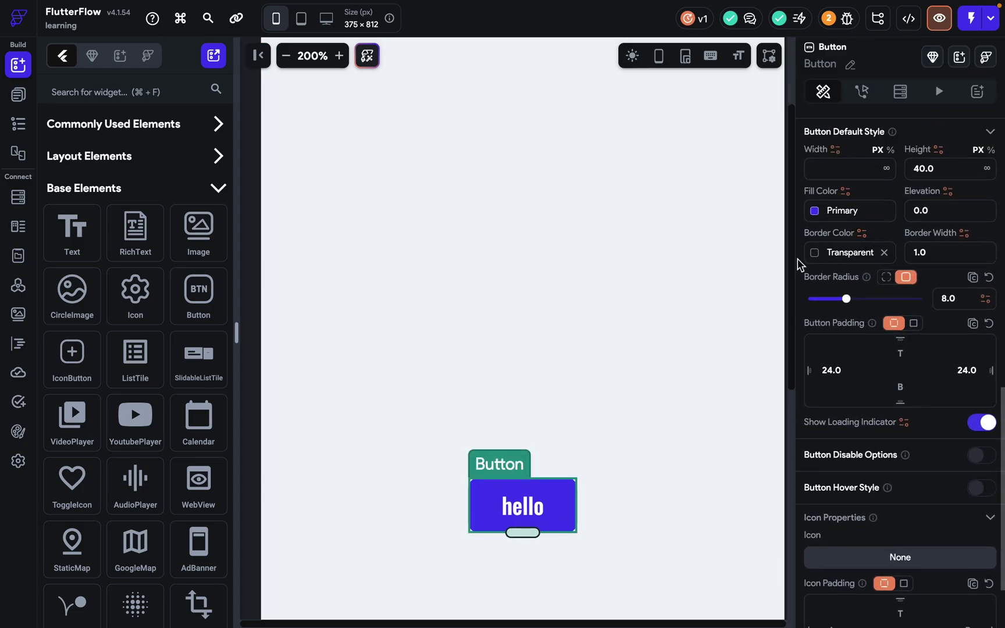
click(820, 255)
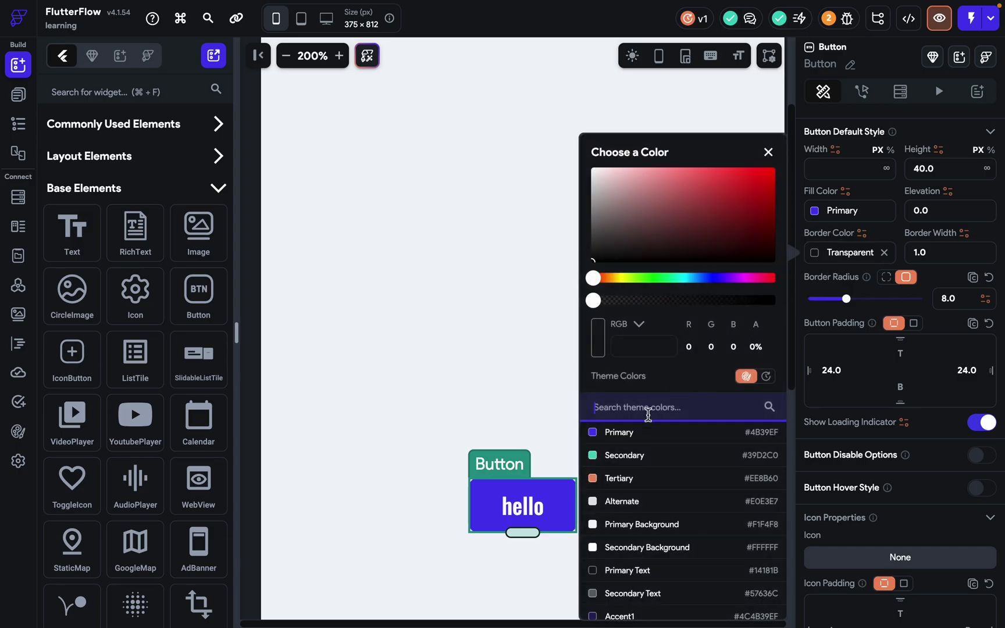
click(642, 538)
click(492, 572)
click(642, 549)
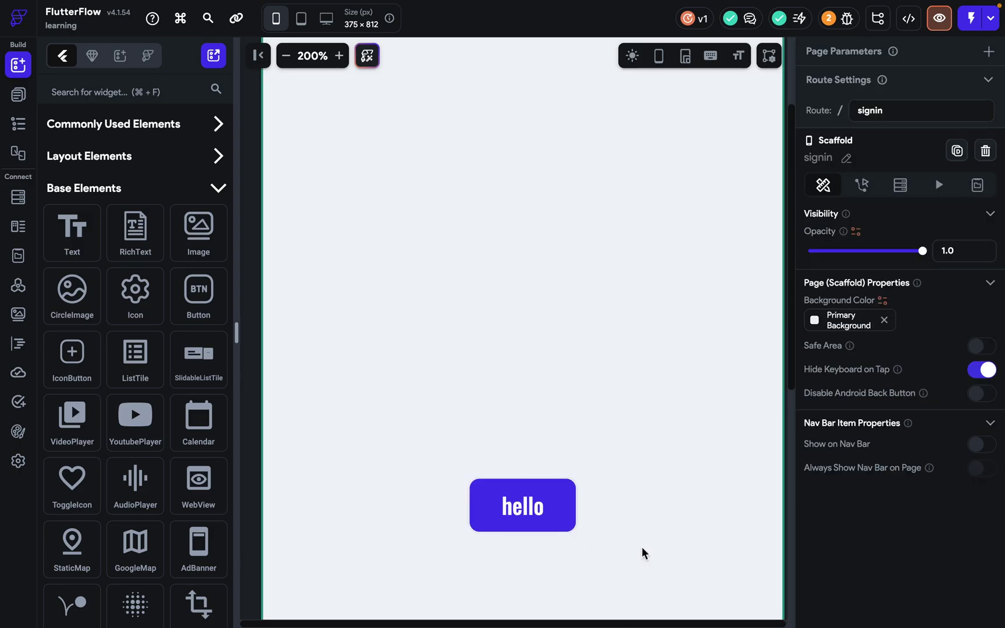
click(526, 529)
scroll(809, 495, down, 4)
scroll(810, 494, down, 8)
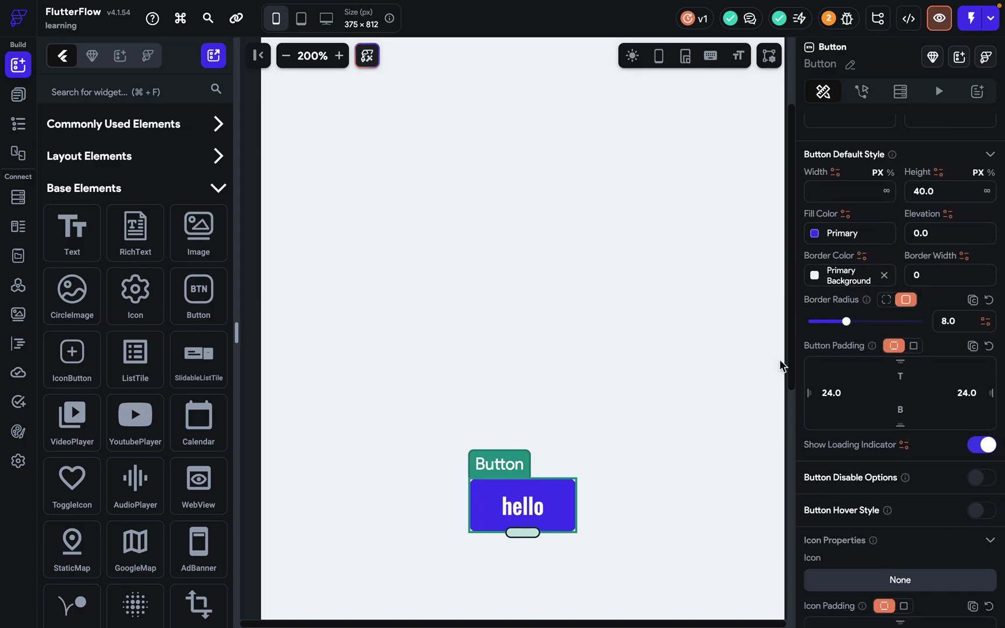
click(720, 382)
click(559, 494)
Set the button's border radius to 12 and uniform button padding to 16.
scroll(947, 439, down, 8)
scroll(948, 437, up, 2)
drag(846, 244, 967, 258)
click(867, 245)
click(913, 269)
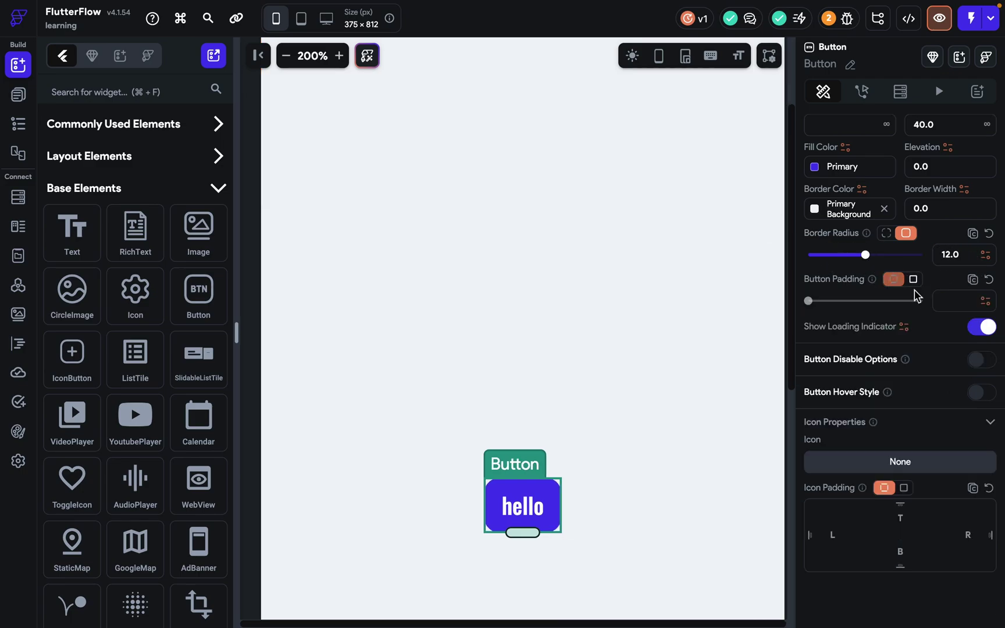
click(947, 301)
text(10)
drag(853, 304, 885, 301)
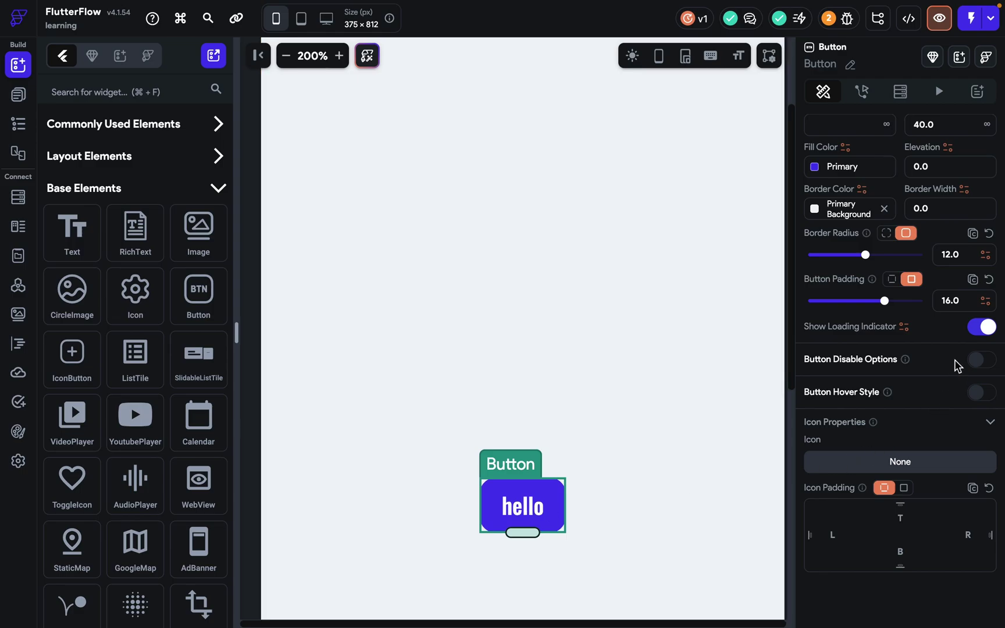
Enable the hello button's disabled style with a Primary Background fill and Primary text colour.
click(980, 360)
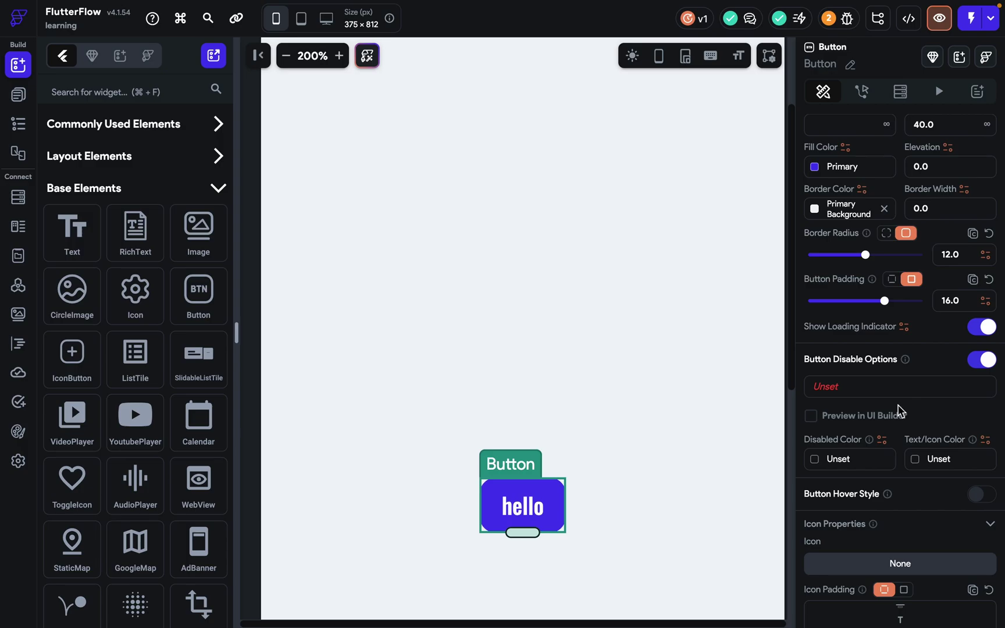
click(848, 418)
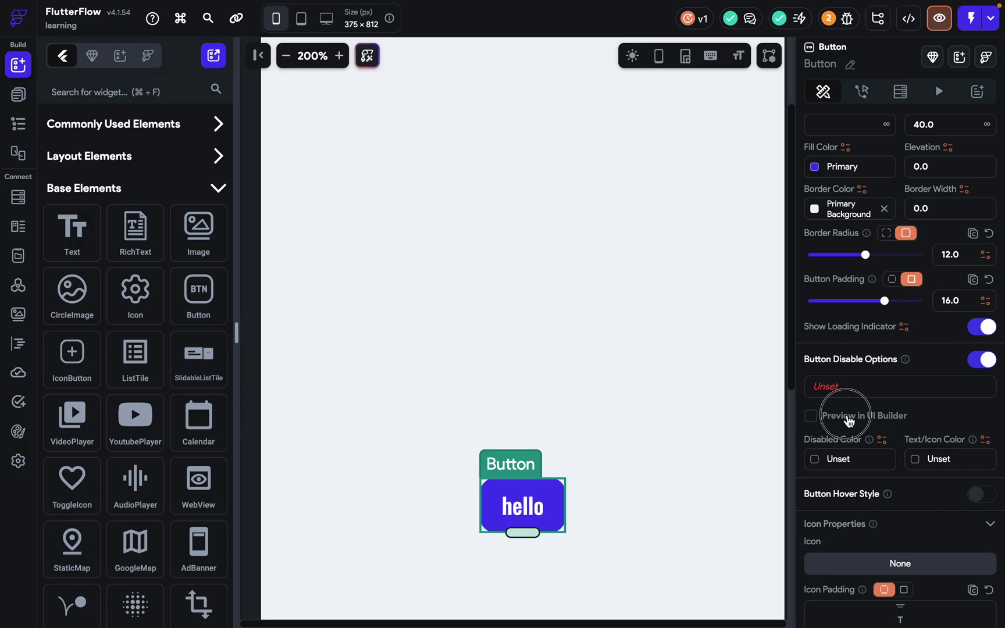
click(814, 460)
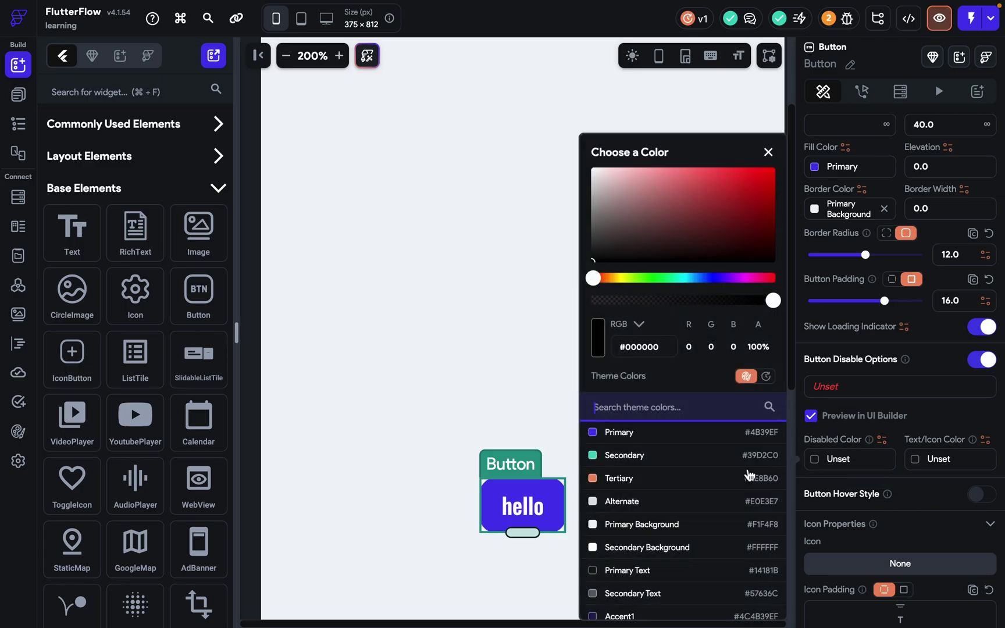
click(671, 524)
click(866, 478)
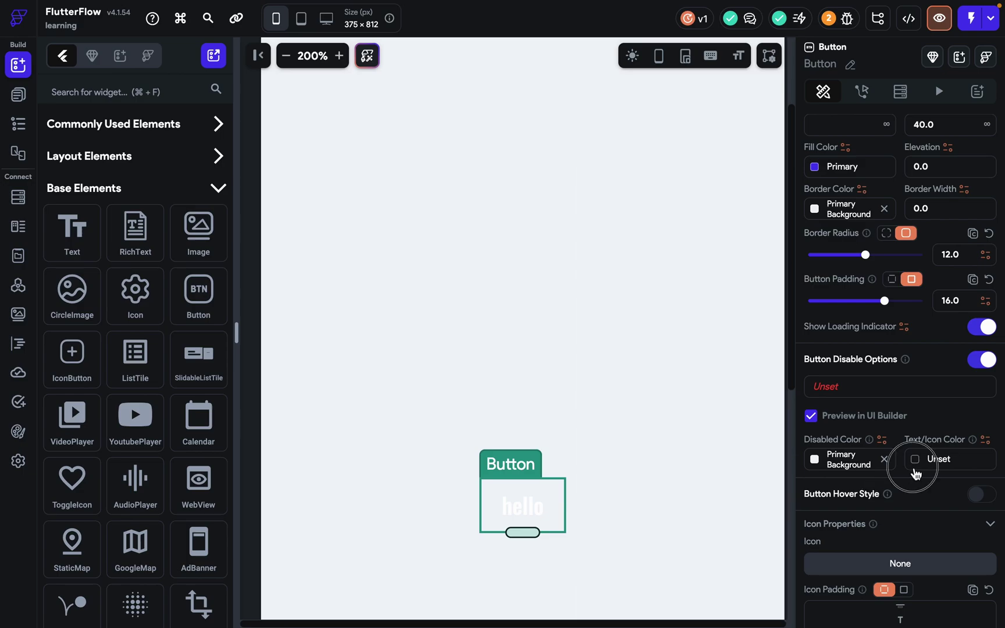
click(915, 462)
click(762, 433)
click(672, 447)
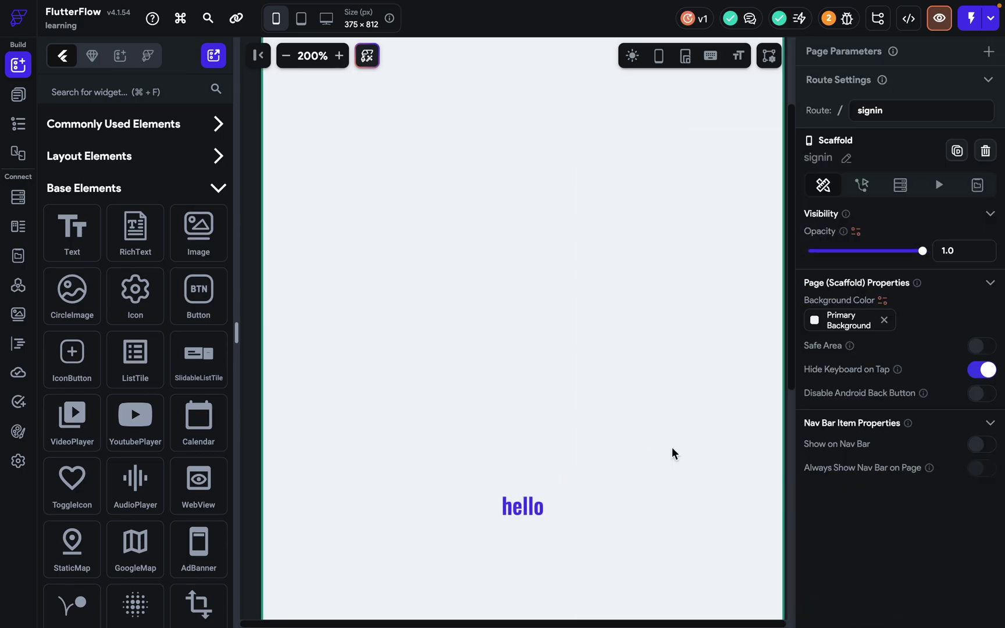
Change the disabled fill colour to Secondary Text grey.
click(556, 507)
scroll(958, 512, down, 10)
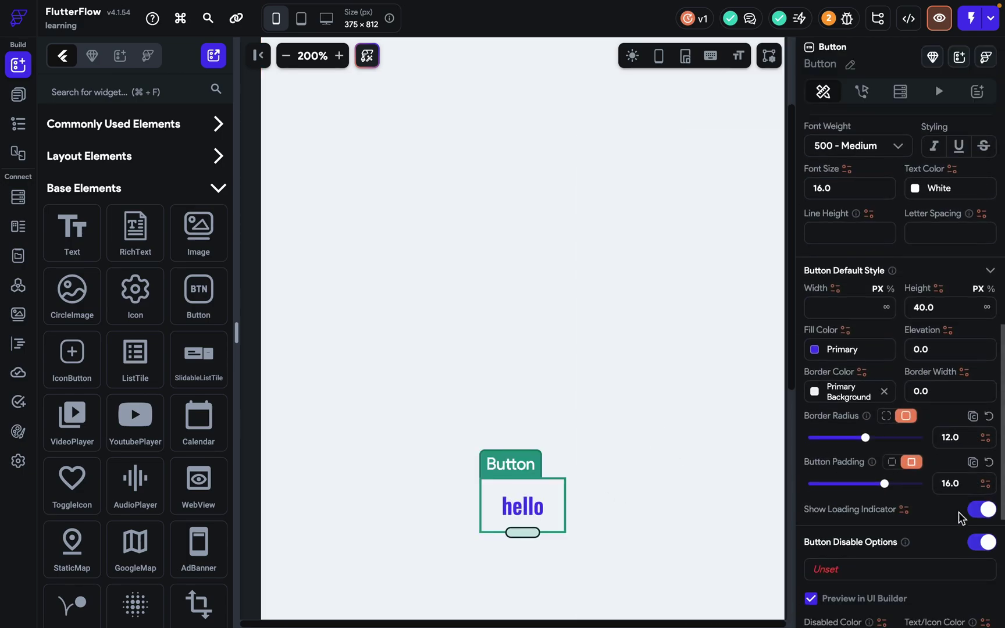
click(813, 465)
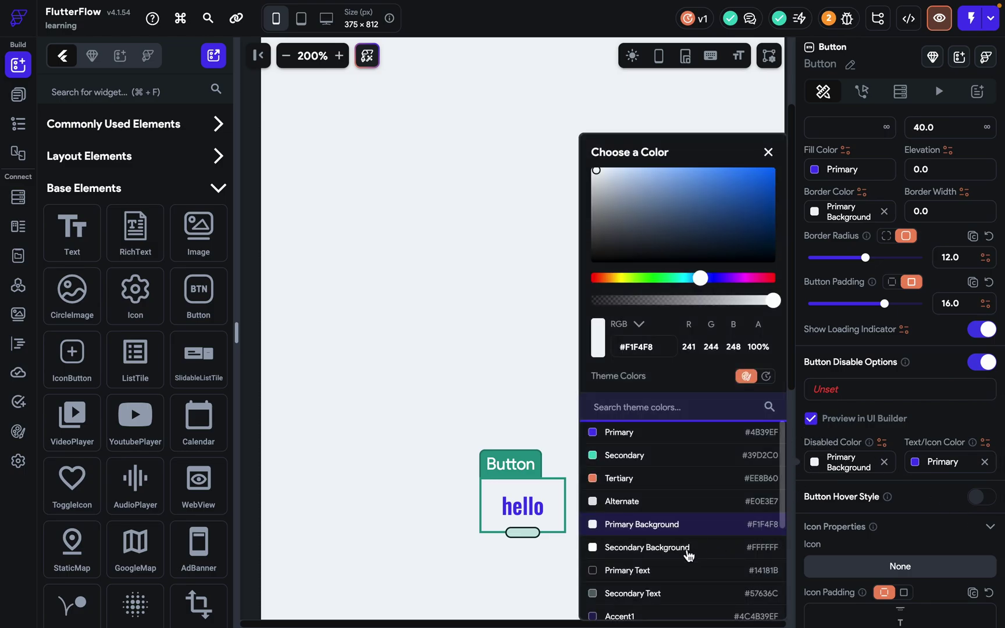
click(663, 593)
click(531, 405)
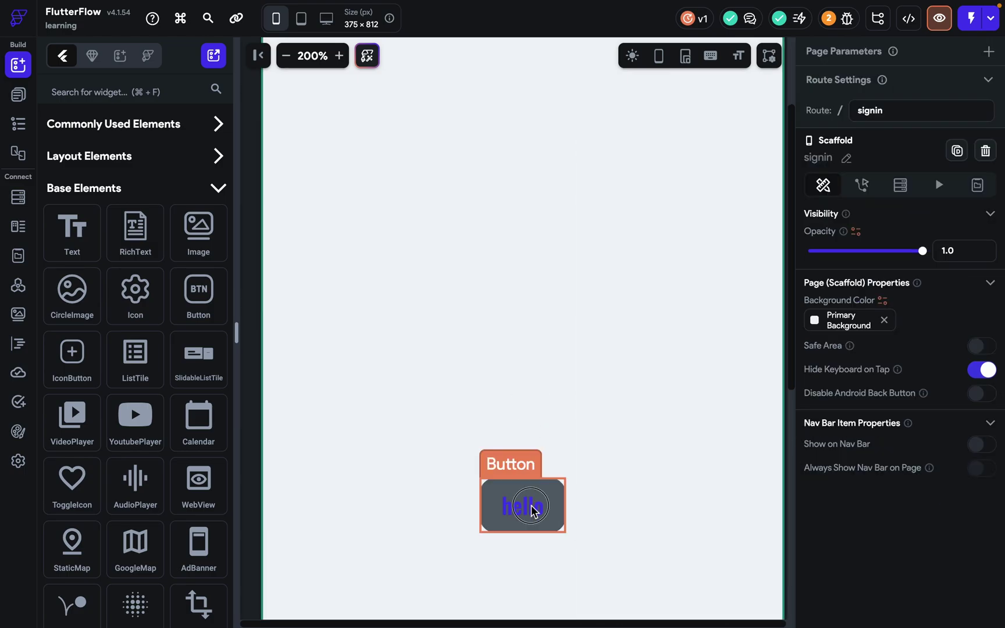
Turn off the disabled style and give the button a Secondary hover fill colour.
click(532, 509)
scroll(927, 532, down, 10)
scroll(890, 435, down, 3)
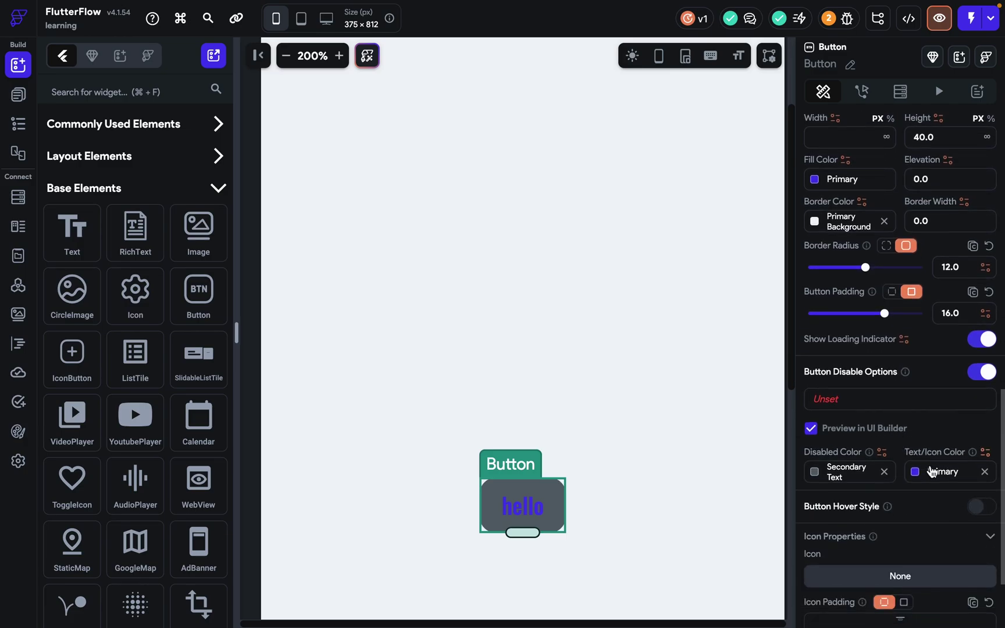
click(978, 376)
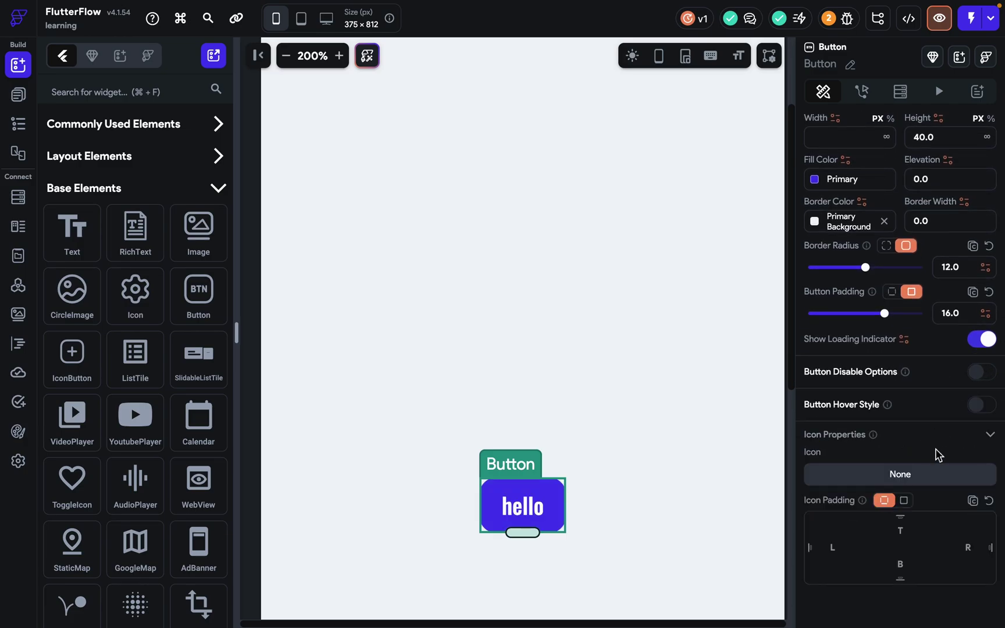
click(981, 404)
click(827, 454)
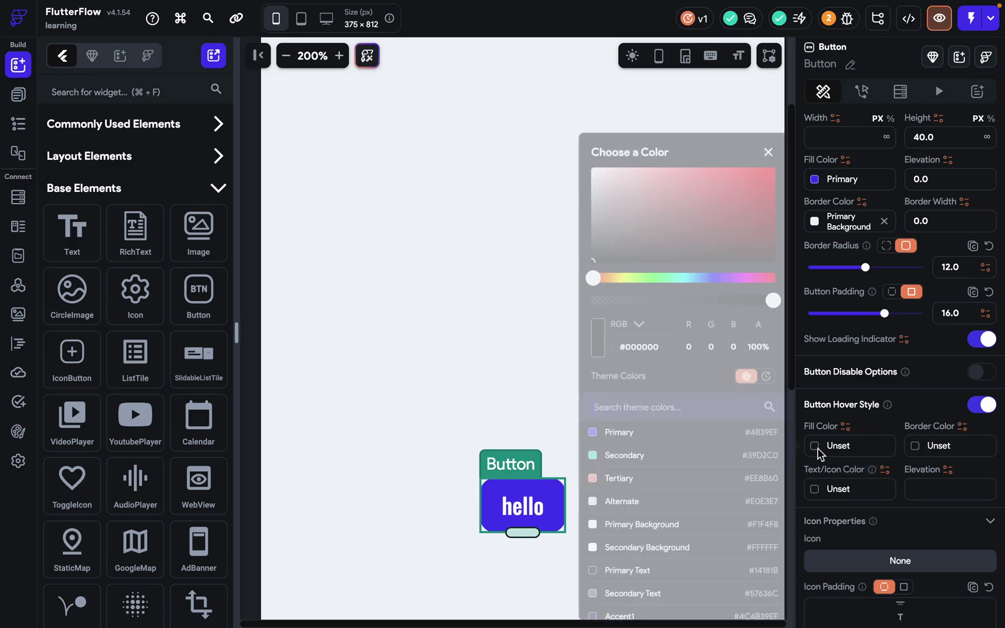
click(647, 455)
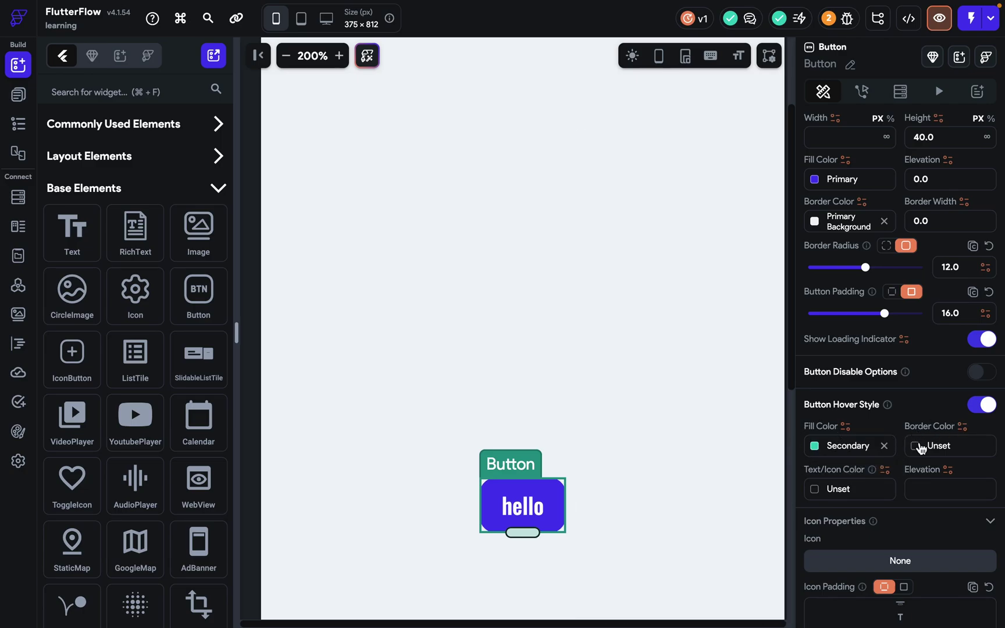
click(736, 193)
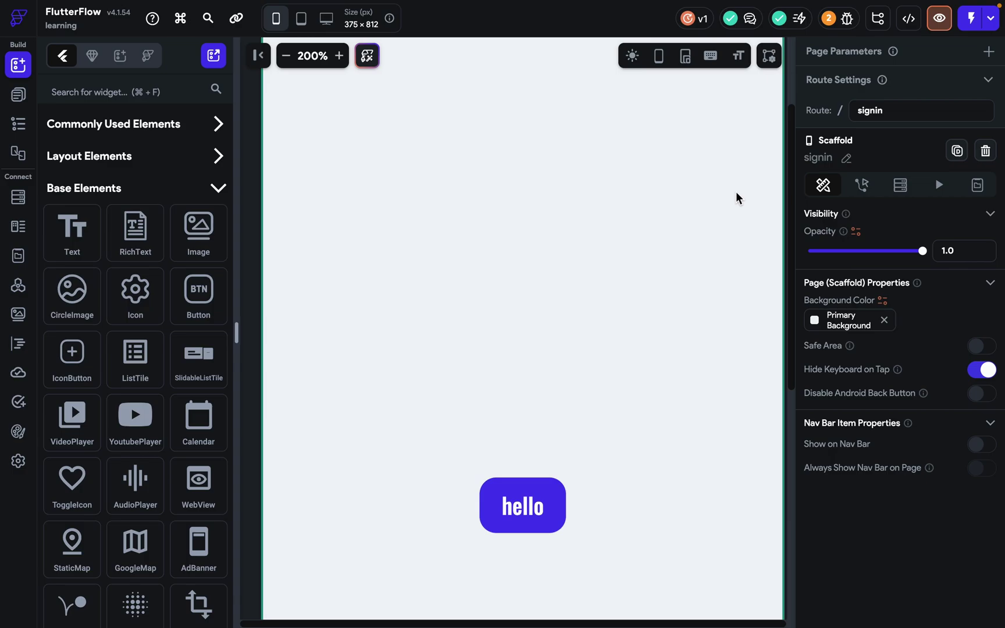
click(524, 505)
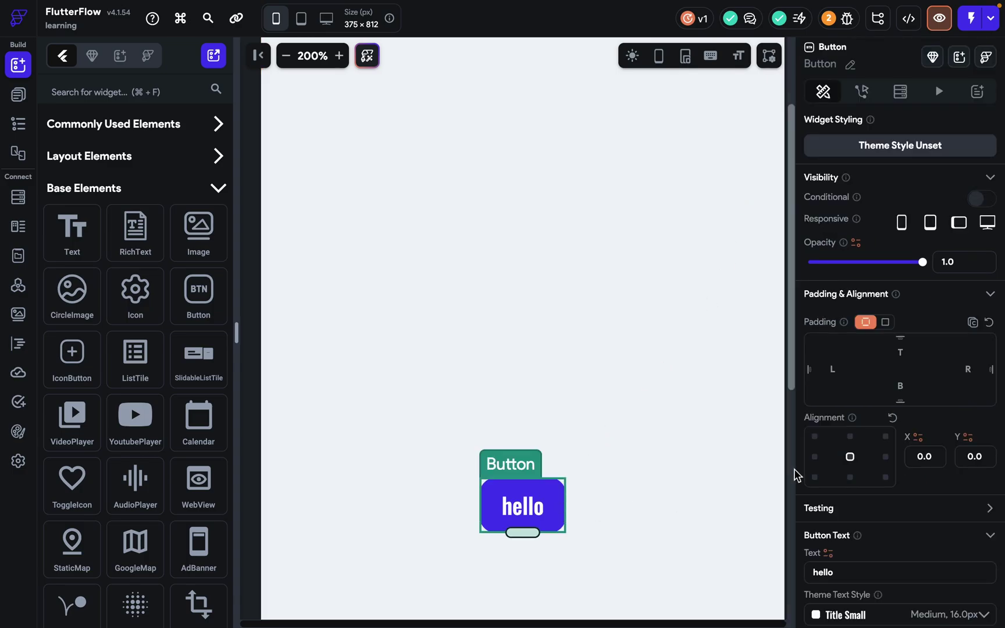
scroll(848, 498, down, 8)
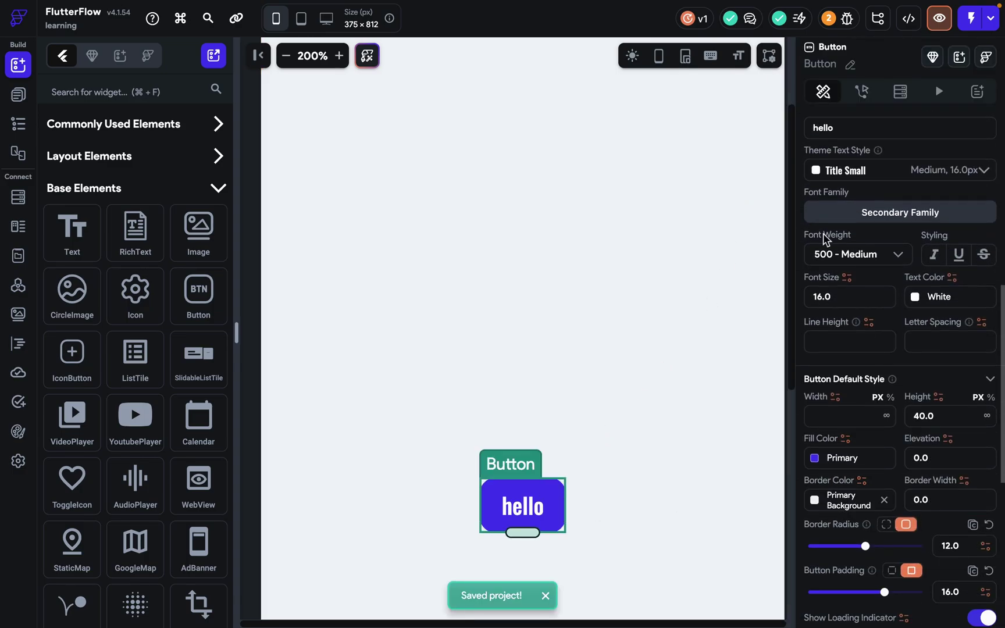
Preview the app, then return to the editor with the hello button selected.
click(939, 19)
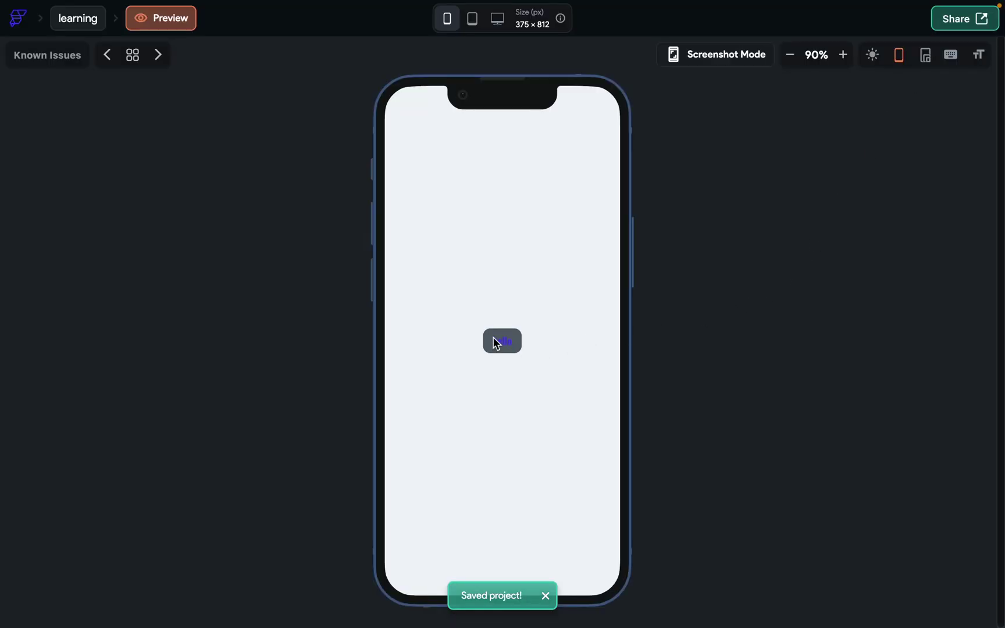
click(79, 21)
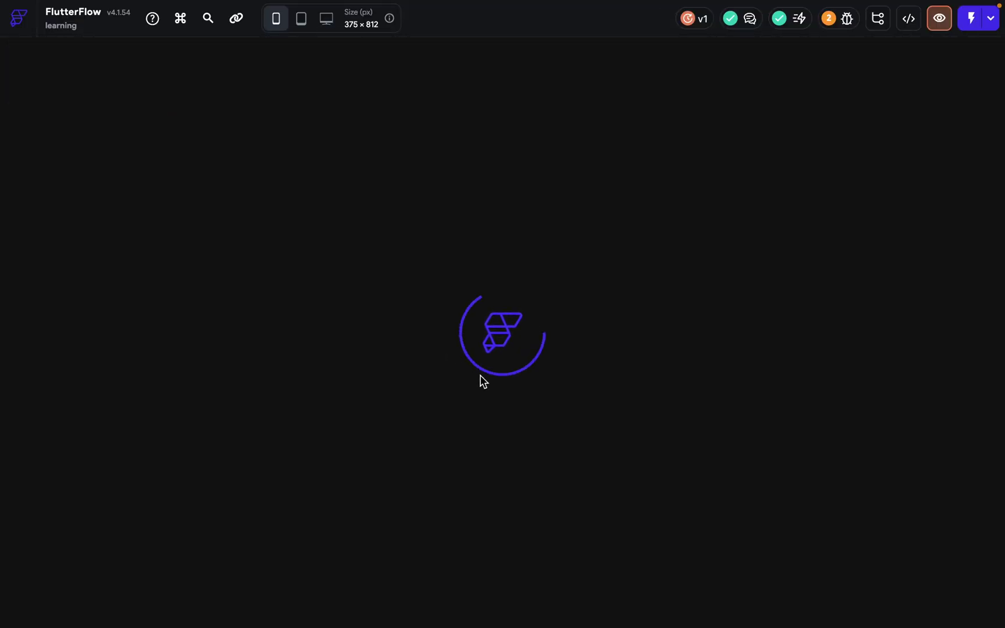
click(523, 336)
scroll(884, 462, down, 3)
scroll(885, 464, down, 10)
Switch disabled styling off again and set the hover fill to Secondary.
click(980, 258)
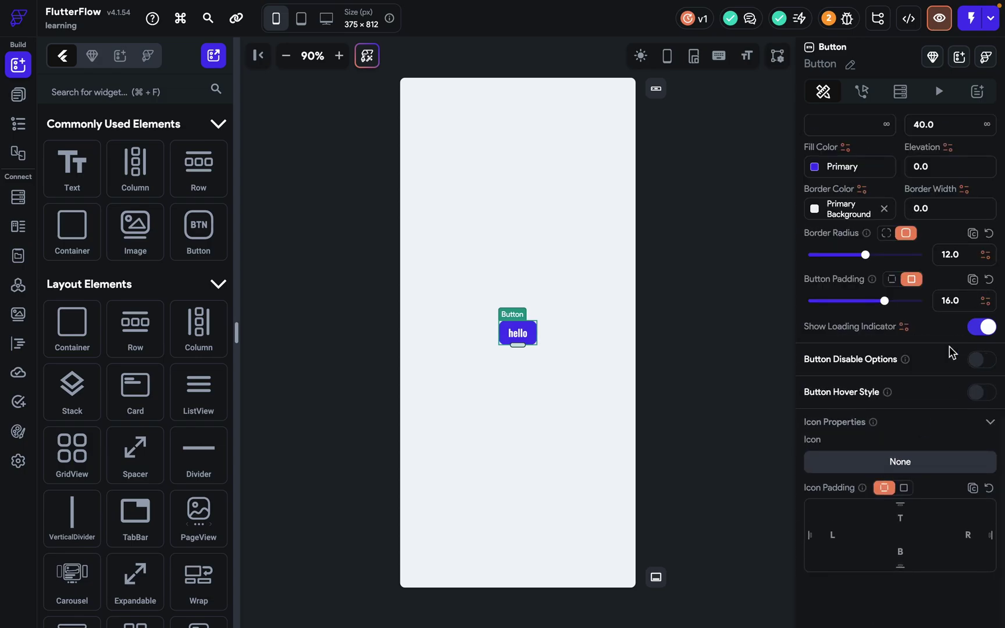
click(982, 392)
click(820, 435)
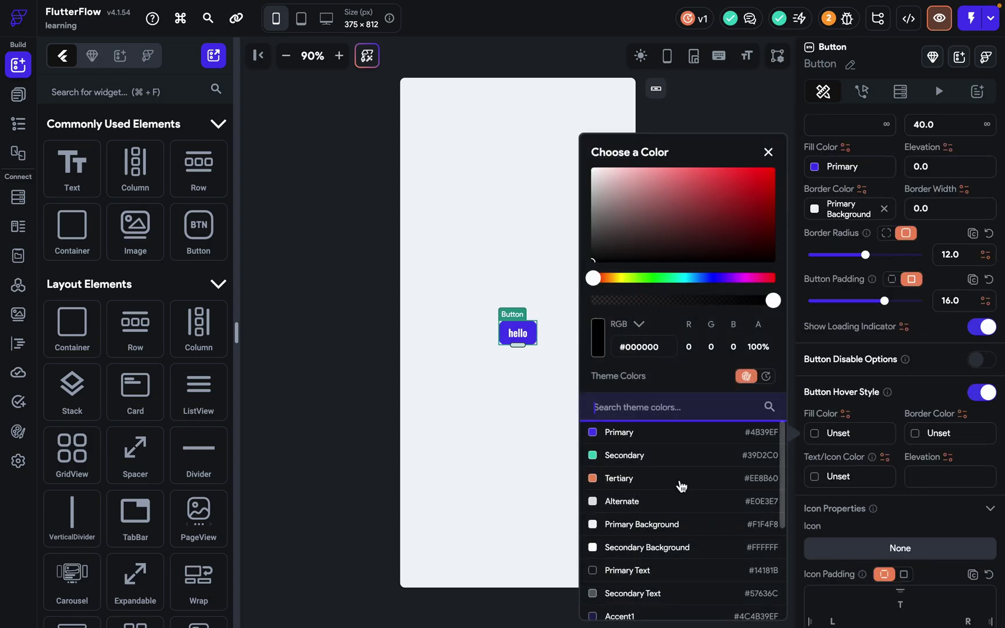
click(654, 463)
Add the outlined 10K icon to the button and preview the green hover colour.
scroll(867, 565, down, 3)
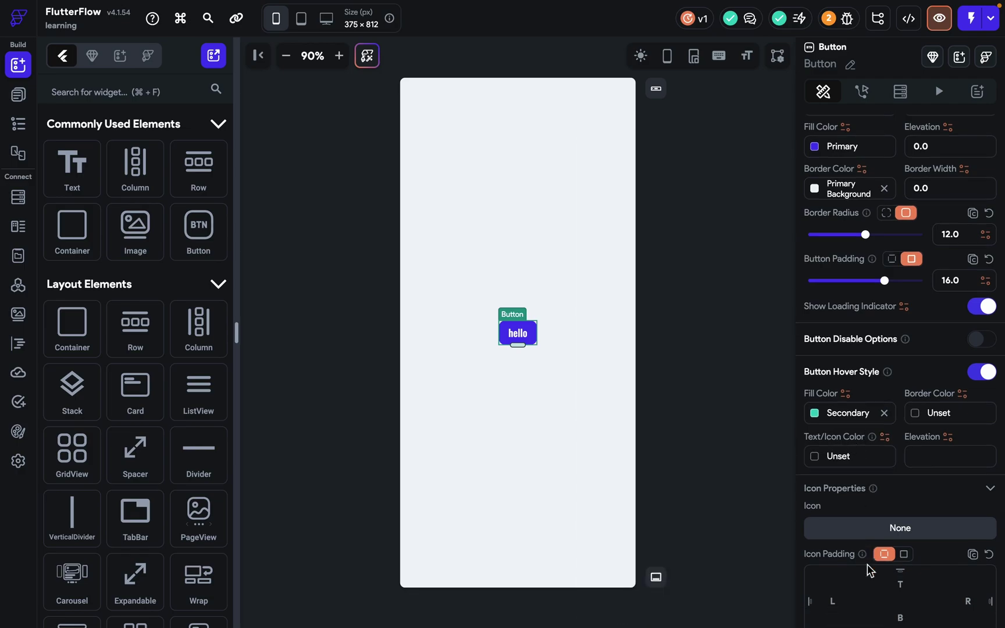
click(861, 472)
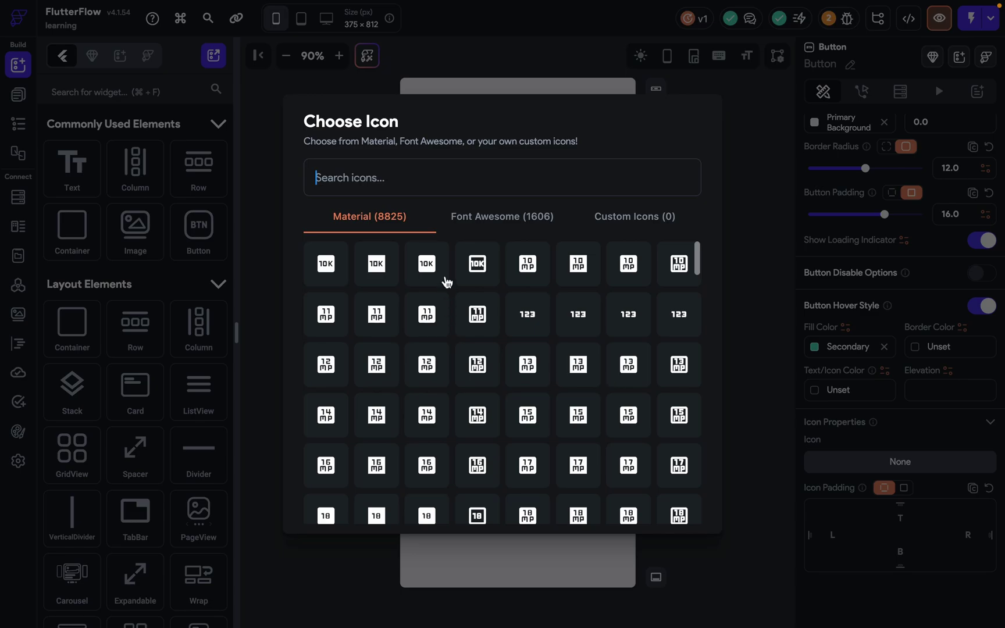
click(477, 264)
click(681, 372)
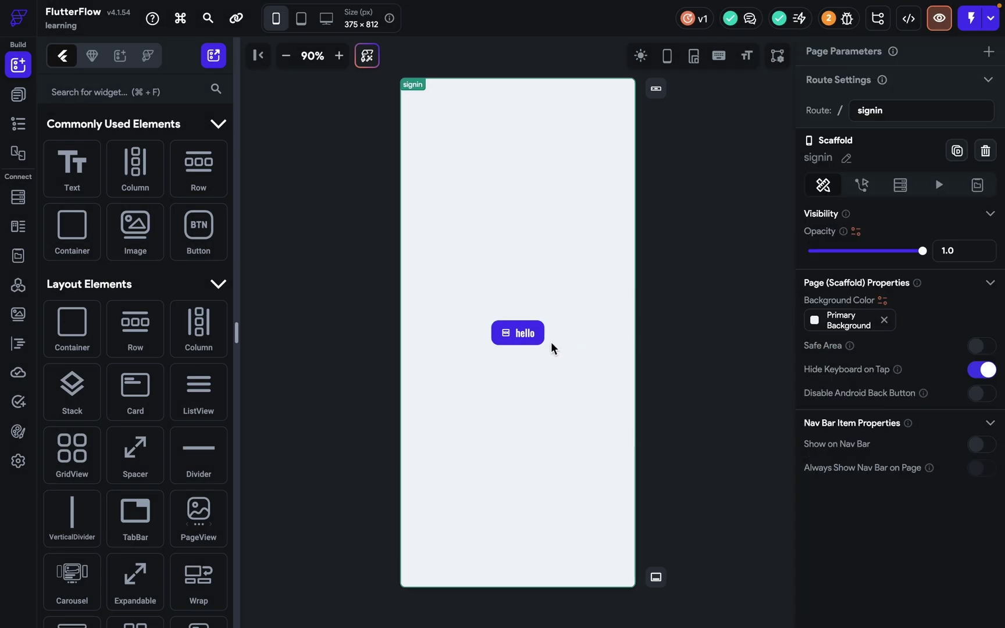
click(539, 341)
click(669, 345)
click(938, 18)
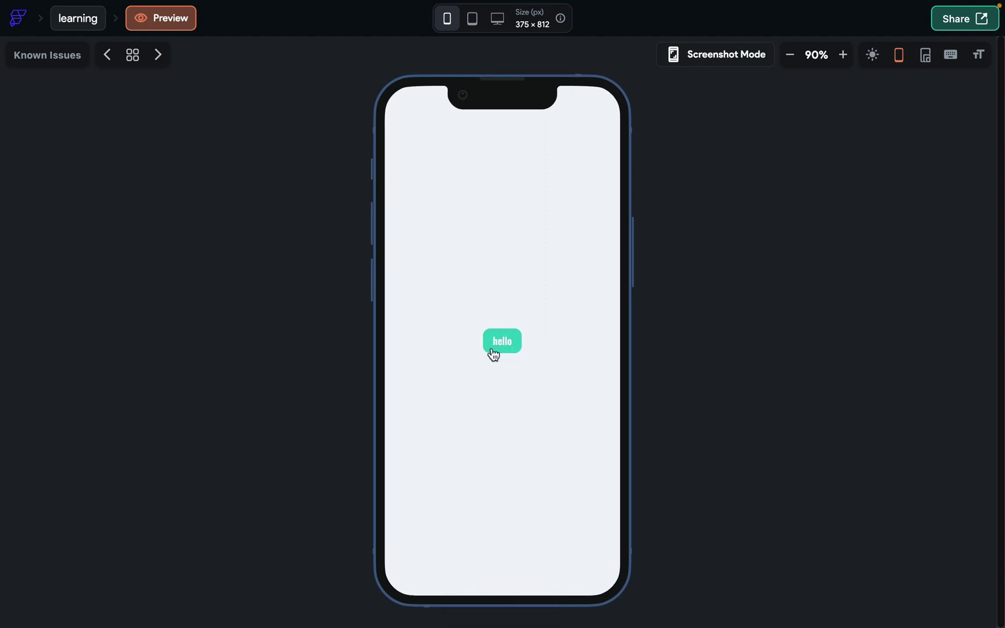
click(93, 29)
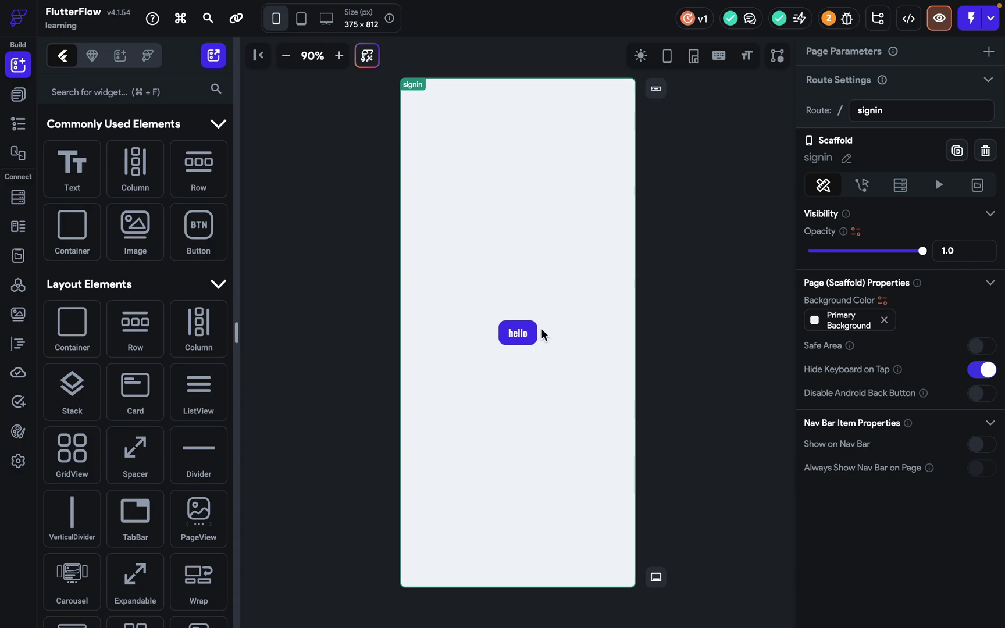
Delete the hello button from the signin page.
click(534, 332)
key(Delete)
scroll(198, 451, down, 3)
scroll(198, 457, down, 5)
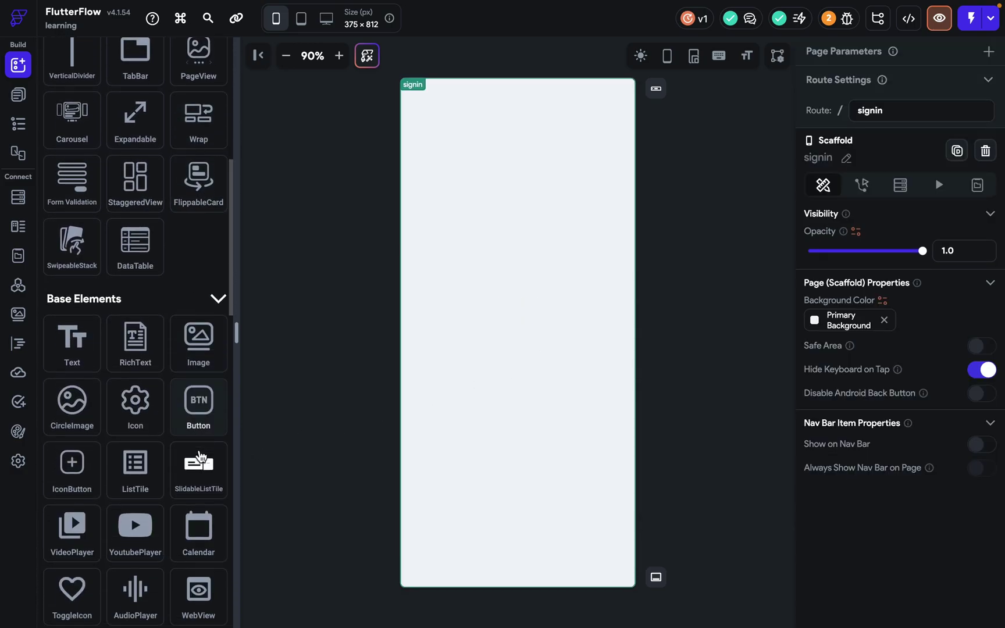
scroll(192, 483, down, 2)
Add a centred IconButton with button size 100, then delete it.
drag(71, 375, 527, 301)
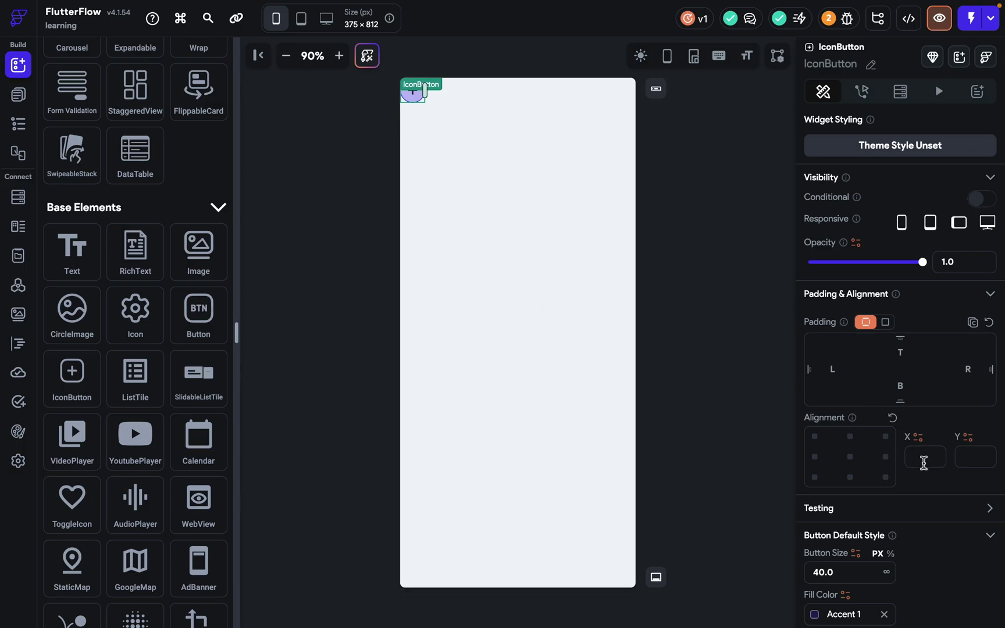
scroll(923, 464, down, 3)
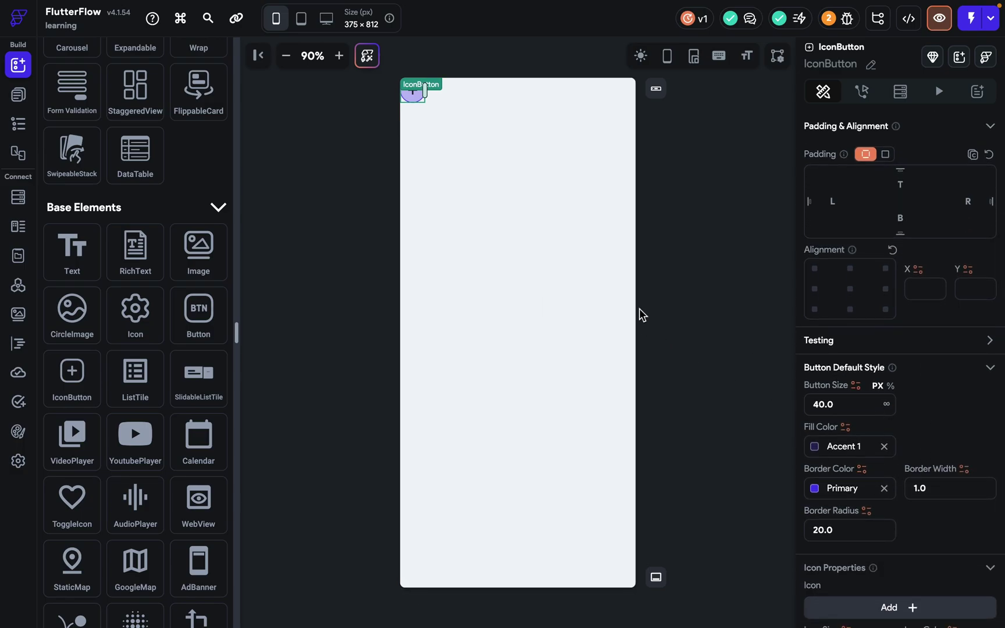
click(851, 297)
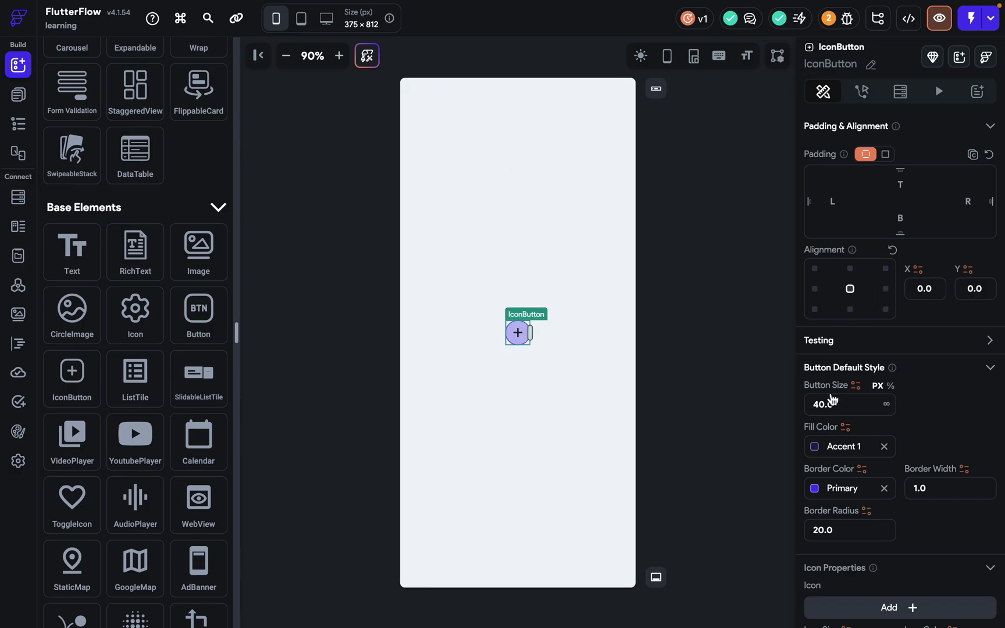
scroll(872, 454, down, 3)
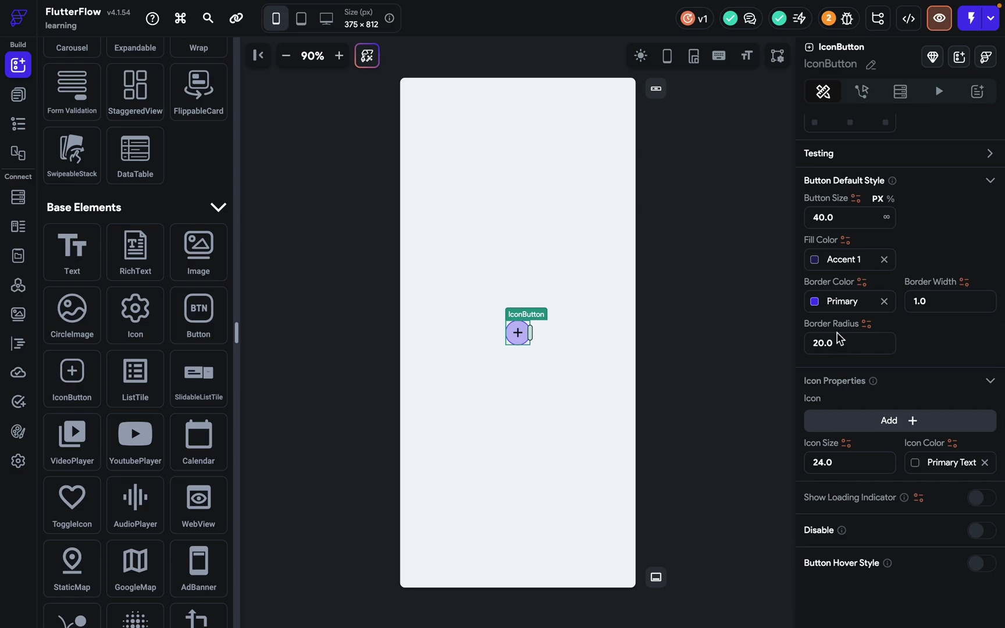
drag(843, 217, 806, 218)
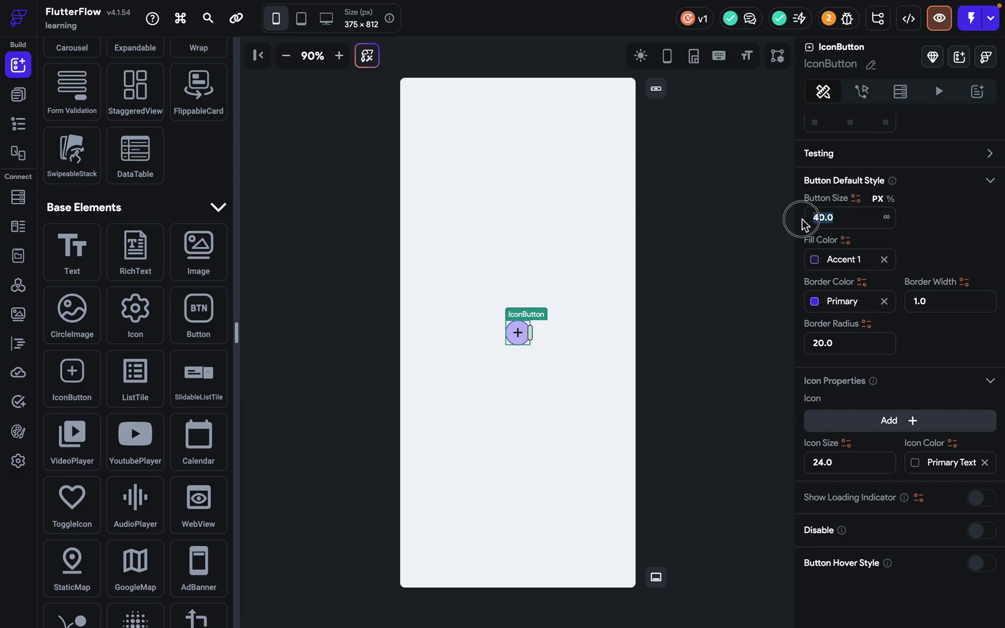
text(100)
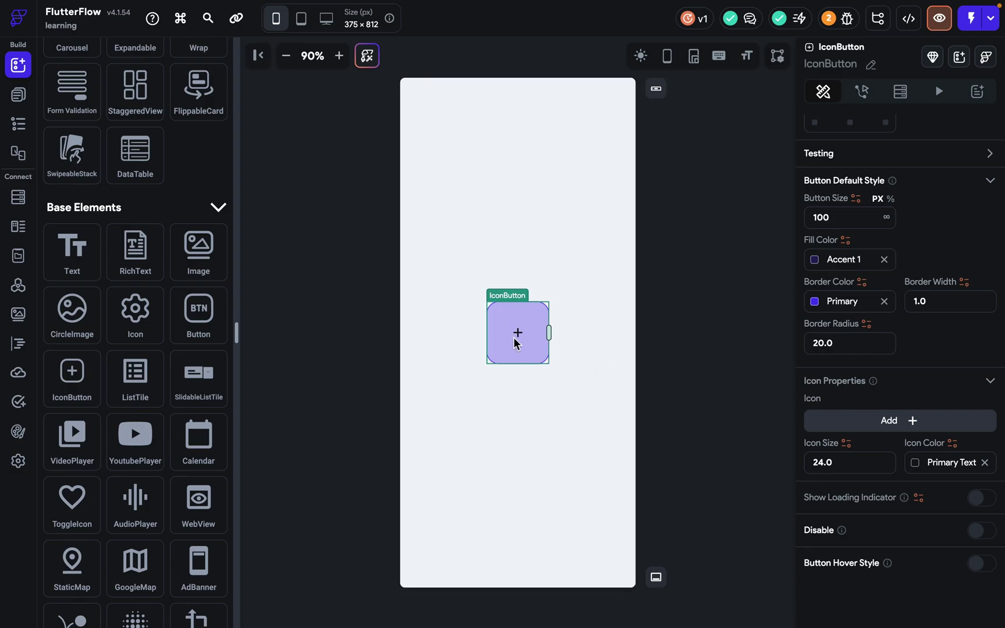
key(Delete)
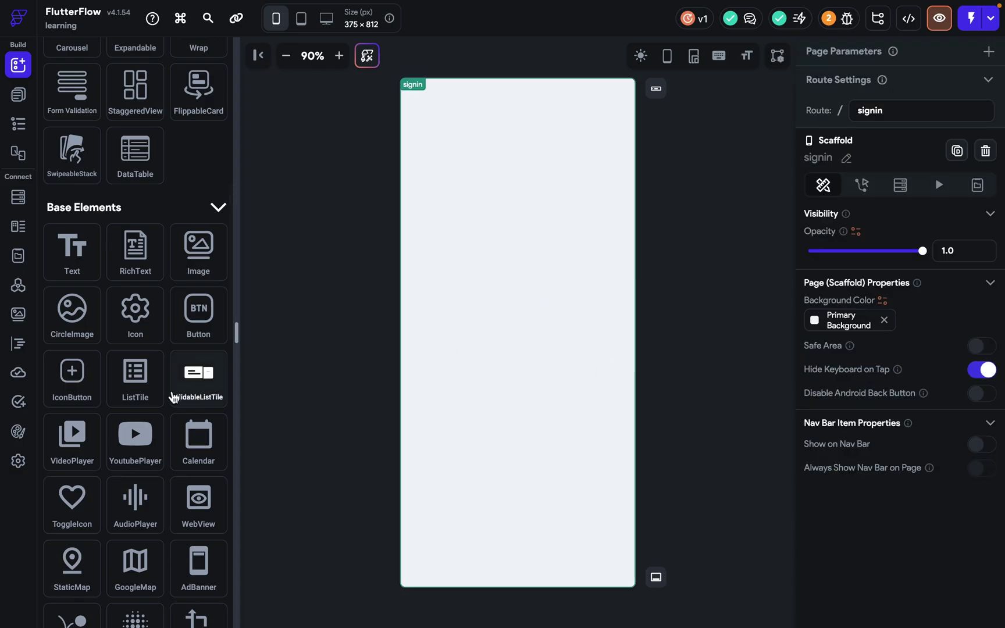